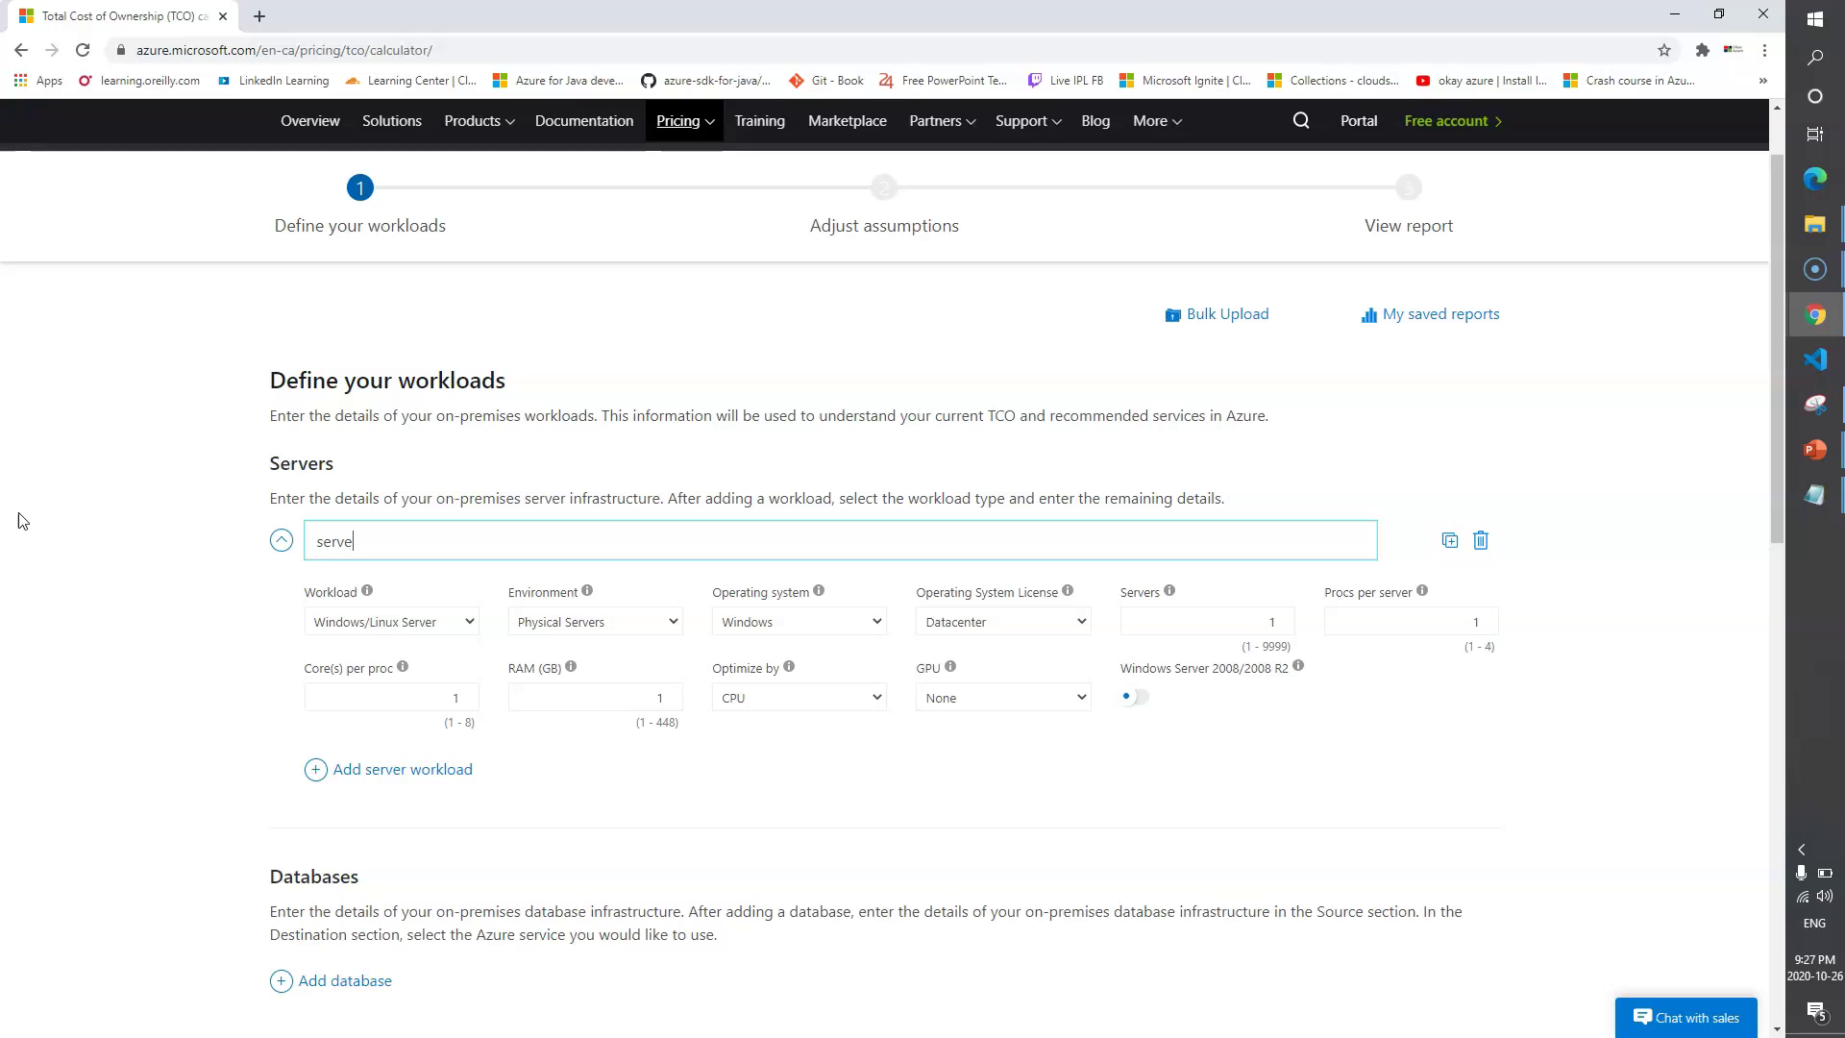
Name the server workload "servers" and choose Windows/Linux Server, Physical Servers, Windows and the Datacenter operating system license.
{"action": "left_click", "coordinate": [144, 642]}
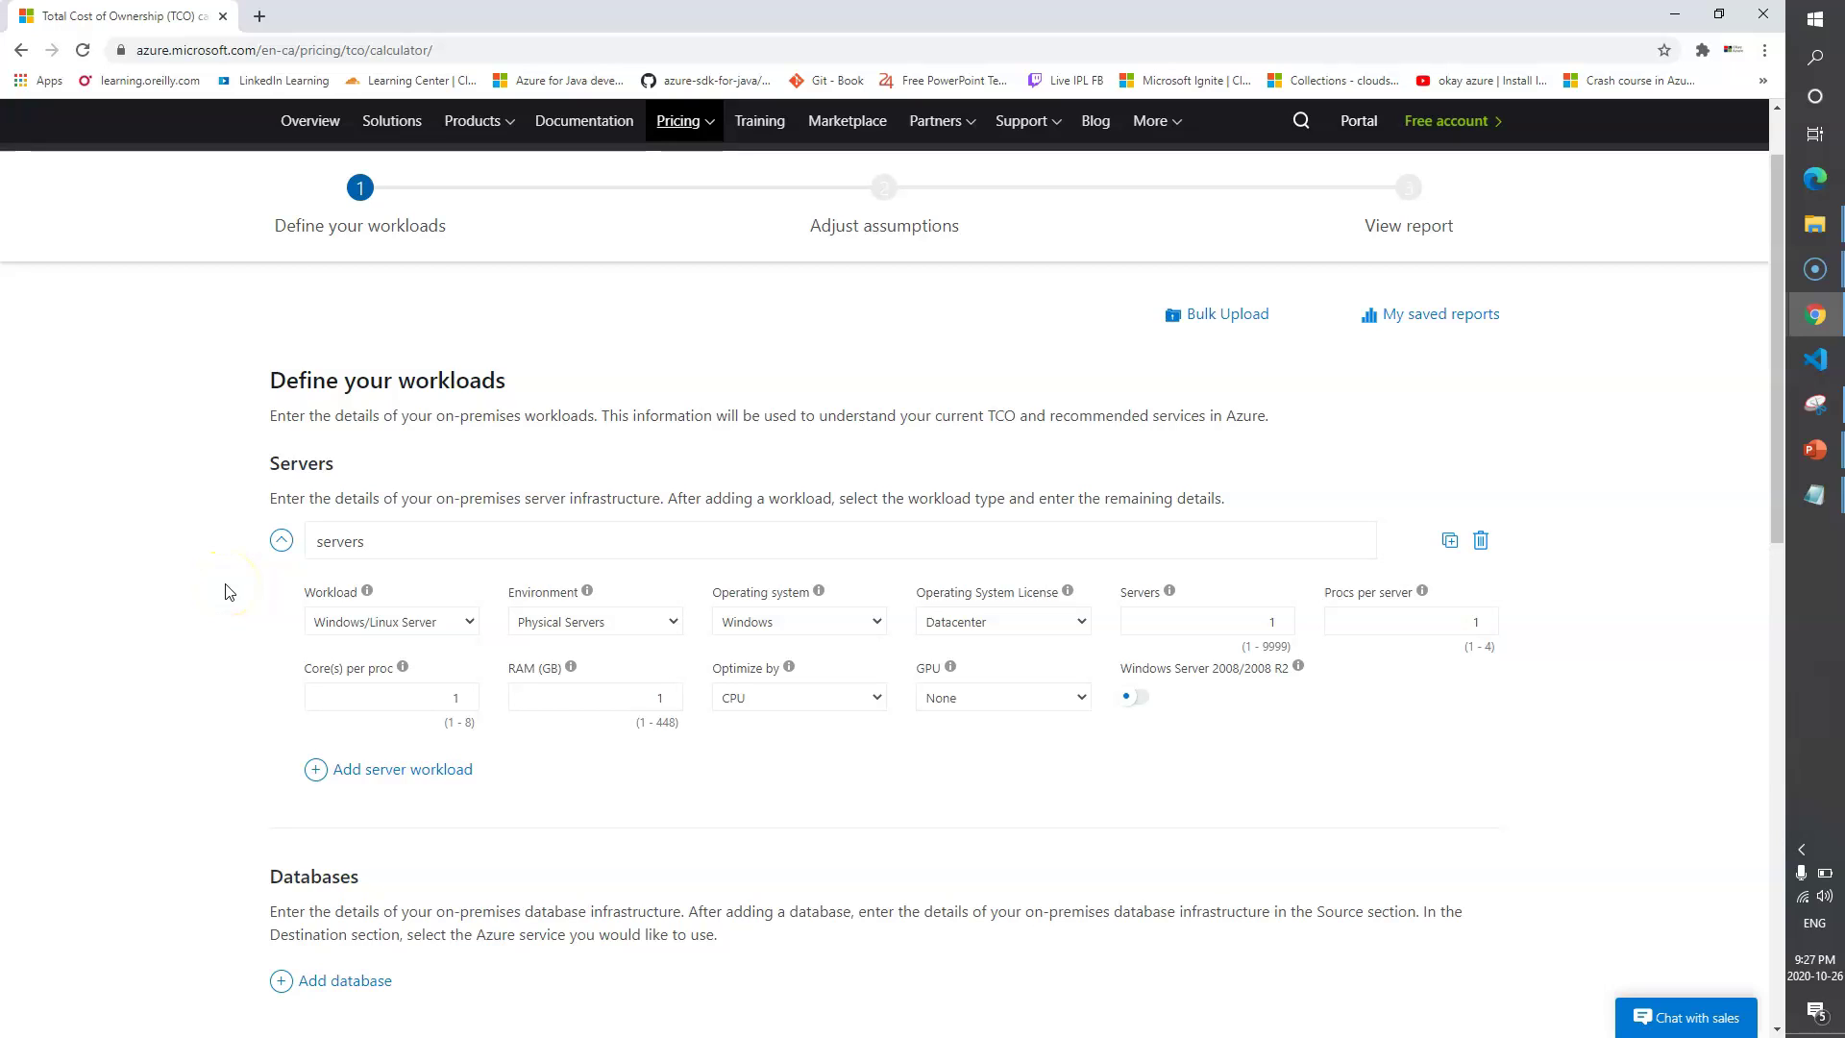
{"action": "left_click", "coordinate": [470, 621]}
{"action": "left_click", "coordinate": [440, 645]}
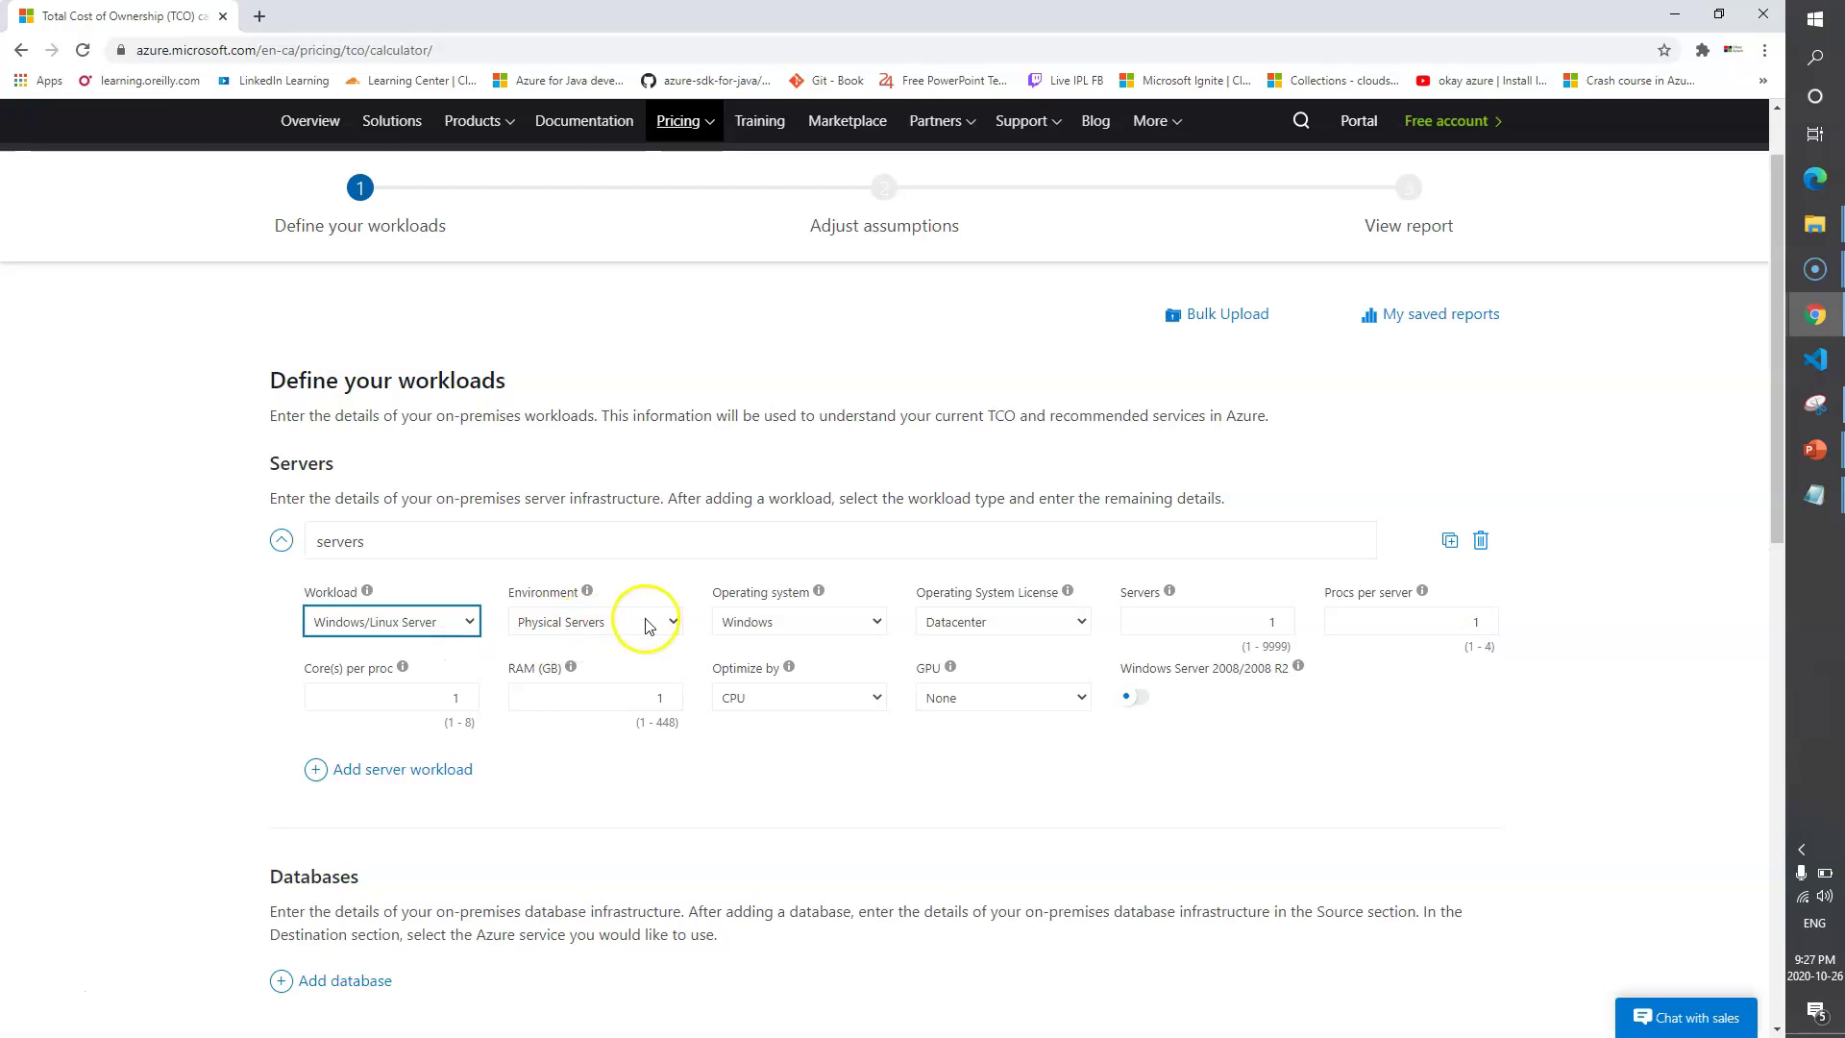
{"action": "left_click", "coordinate": [677, 617]}
{"action": "left_click", "coordinate": [628, 651]}
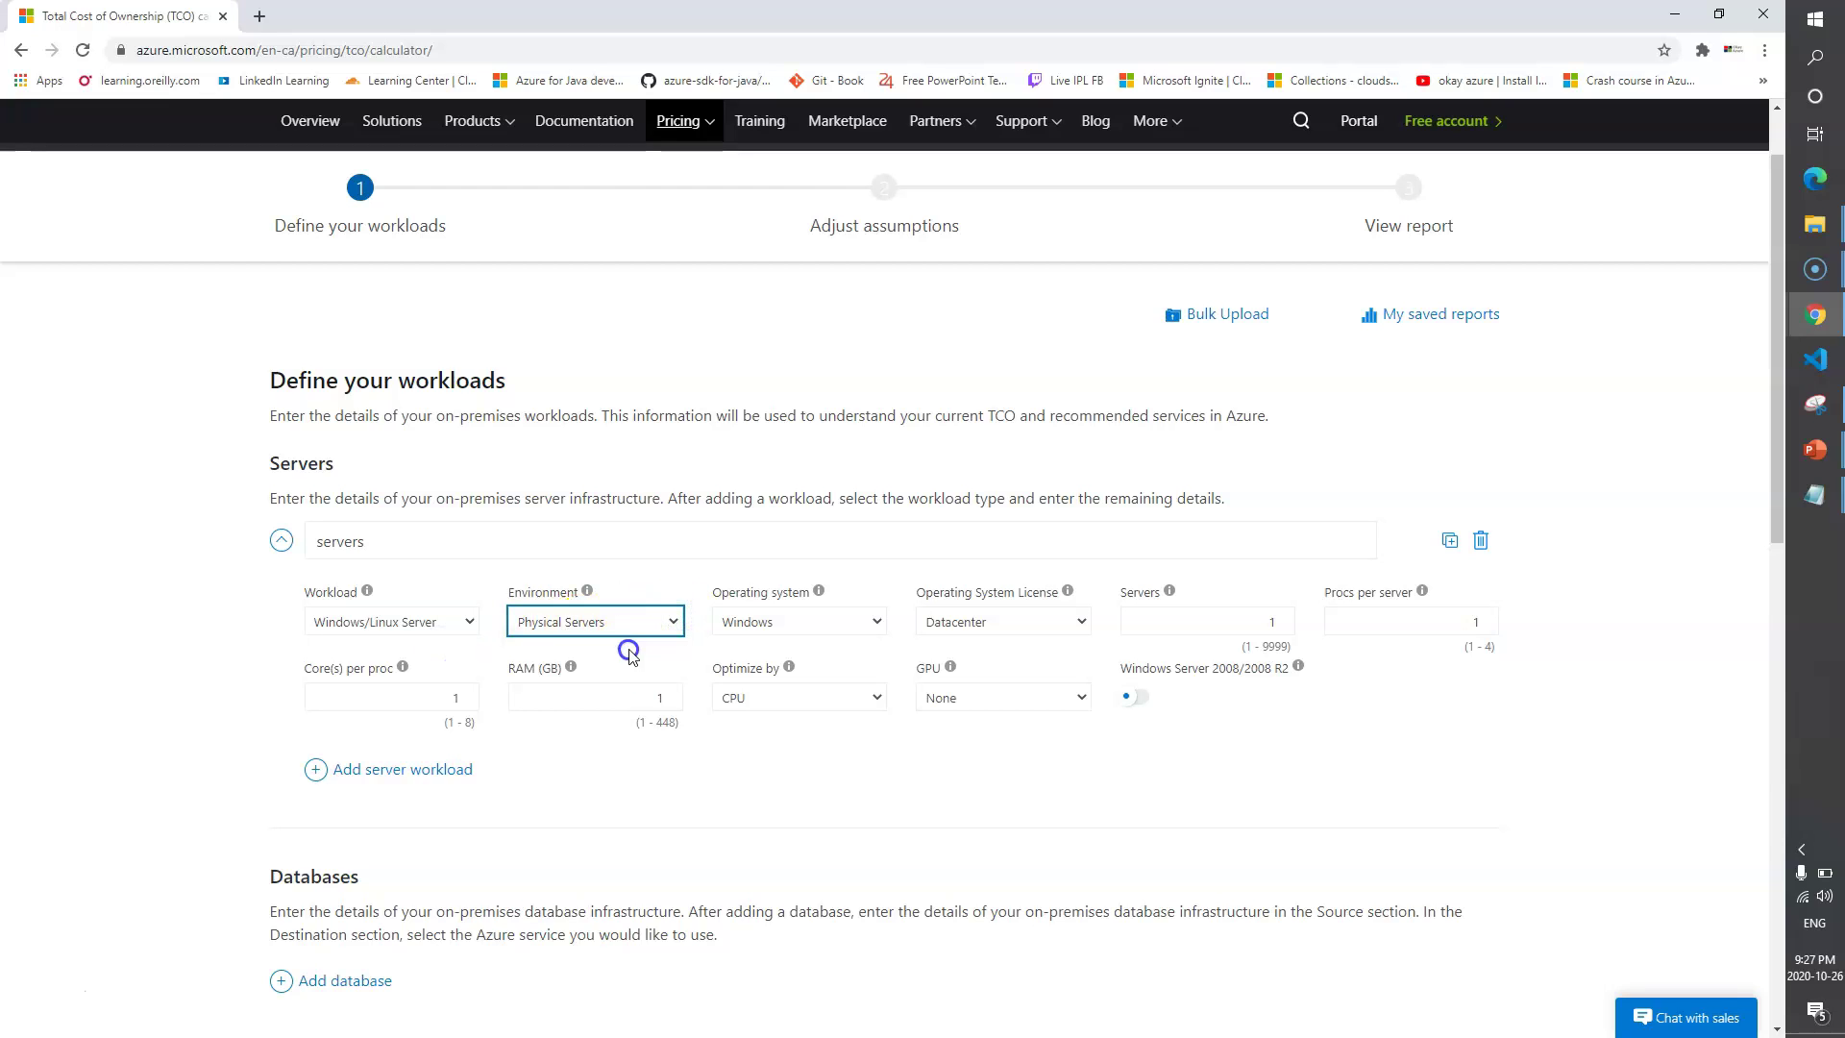
{"action": "left_click", "coordinate": [815, 619]}
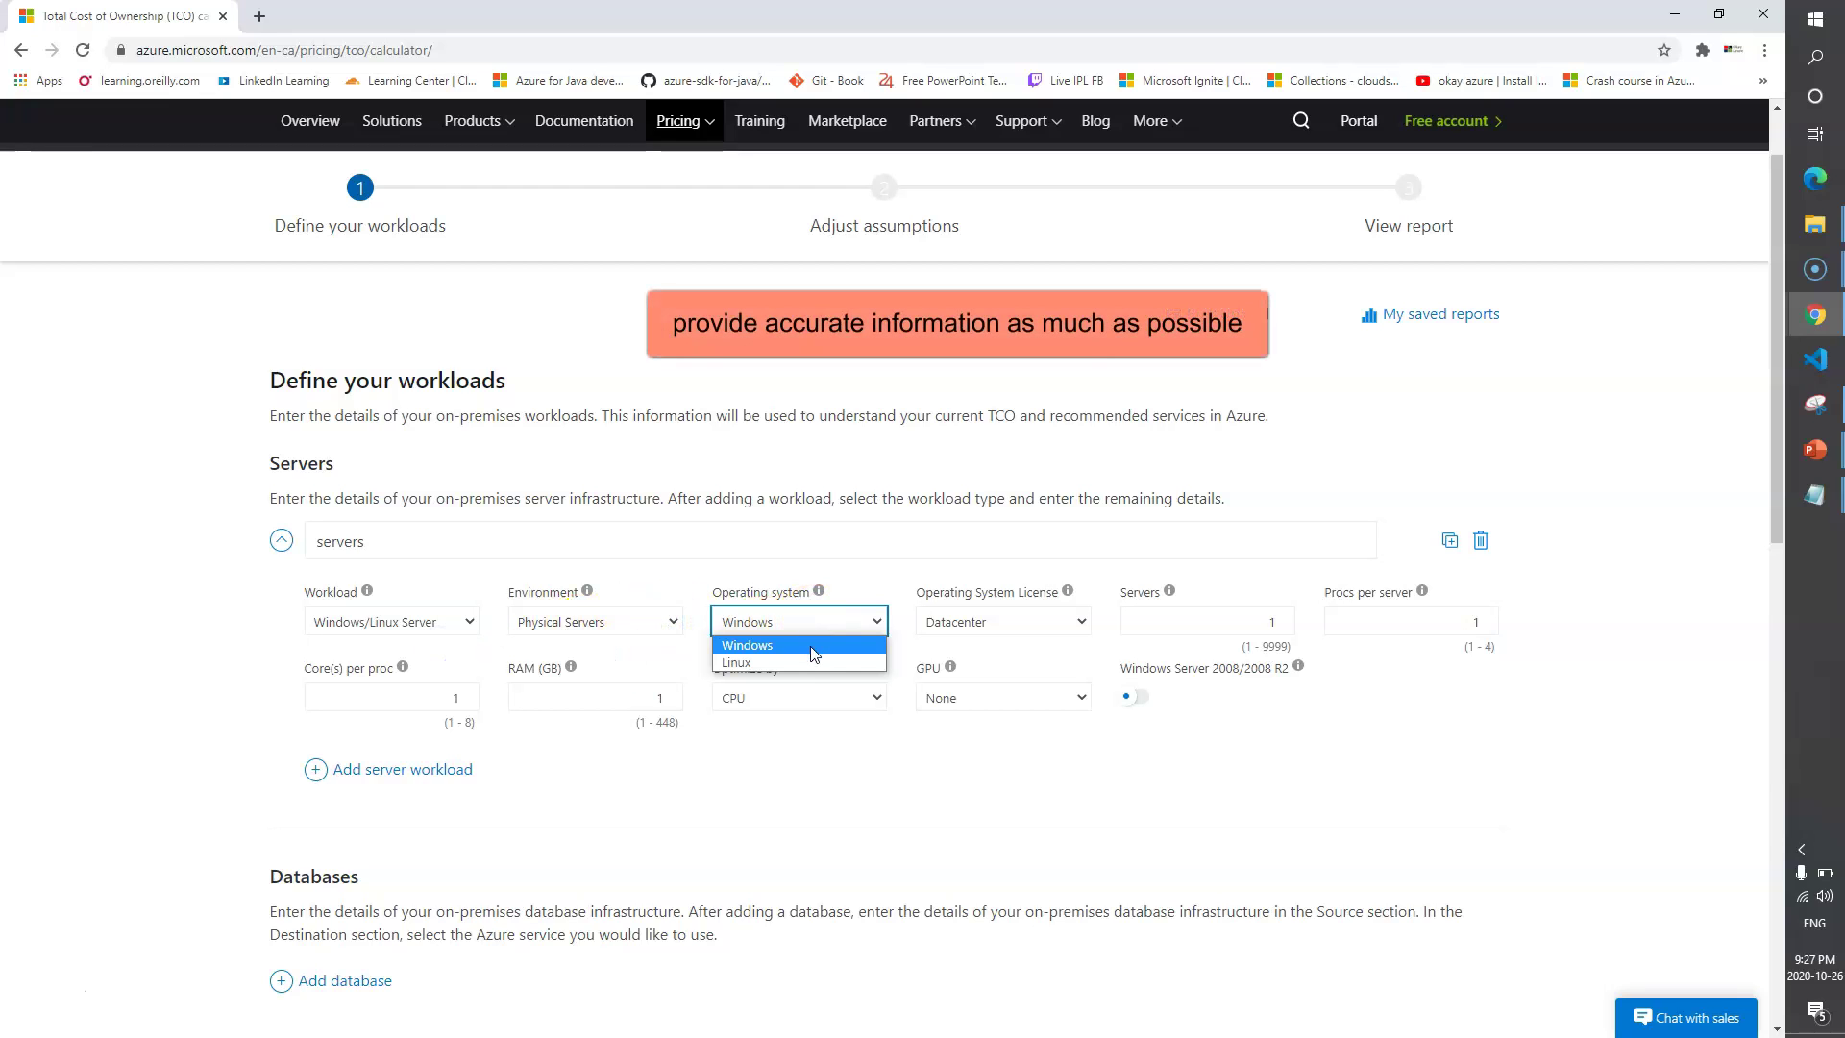
{"action": "left_click", "coordinate": [990, 620]}
{"action": "left_click", "coordinate": [997, 647]}
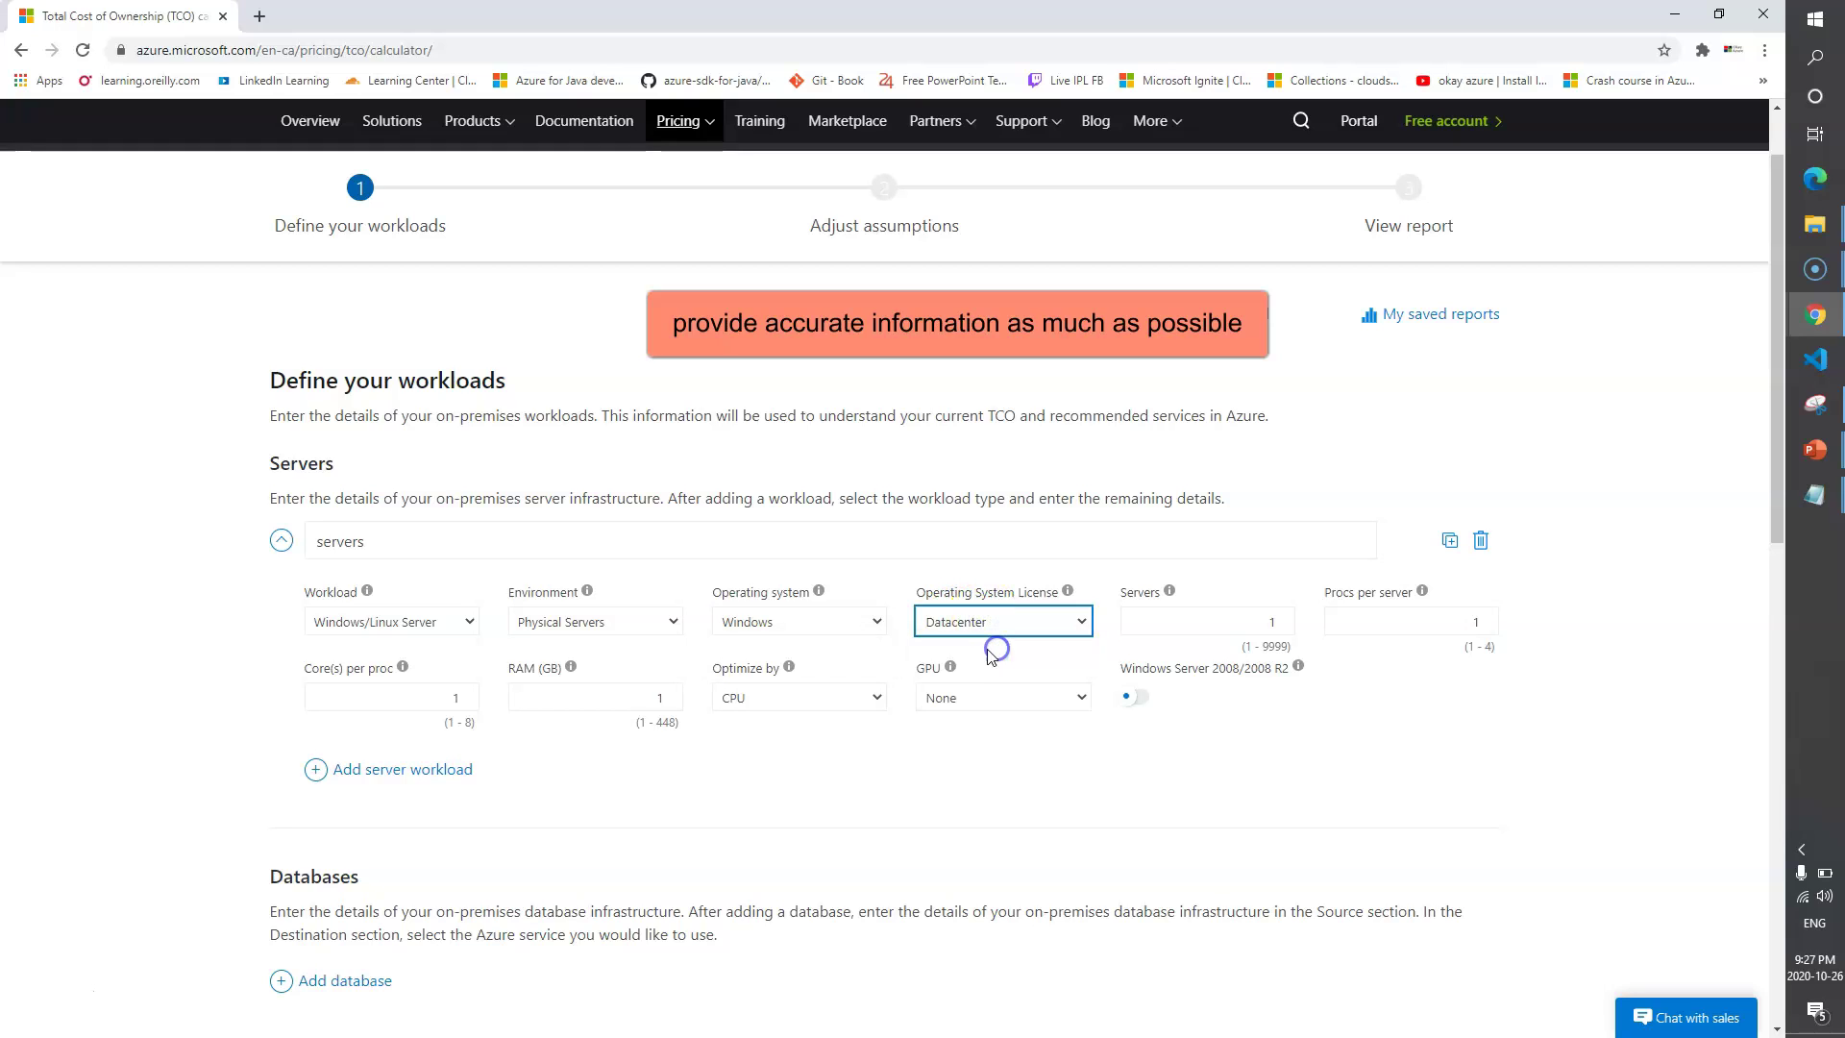
Set the servers workload to 4 servers with 4 processors per server.
{"action": "left_click", "coordinate": [1174, 621]}
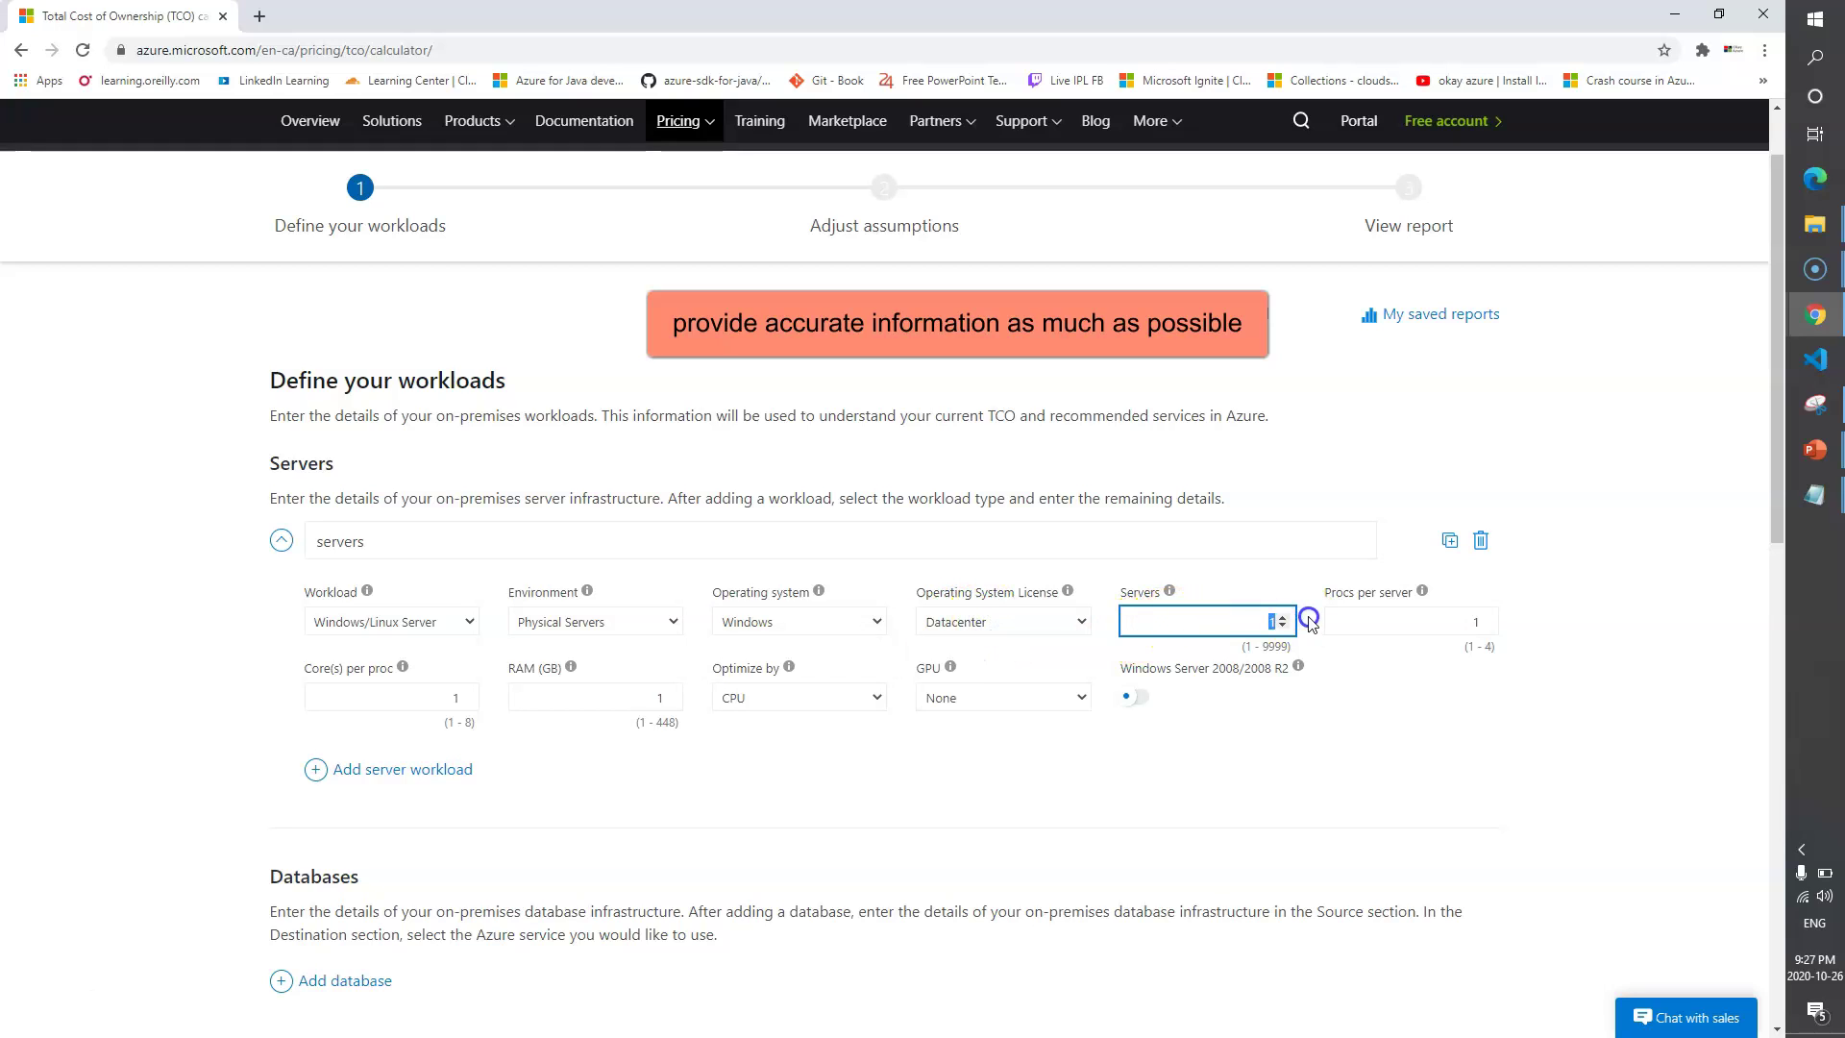
{"action": "type", "text": "4"}
{"action": "left_click", "coordinate": [1516, 709]}
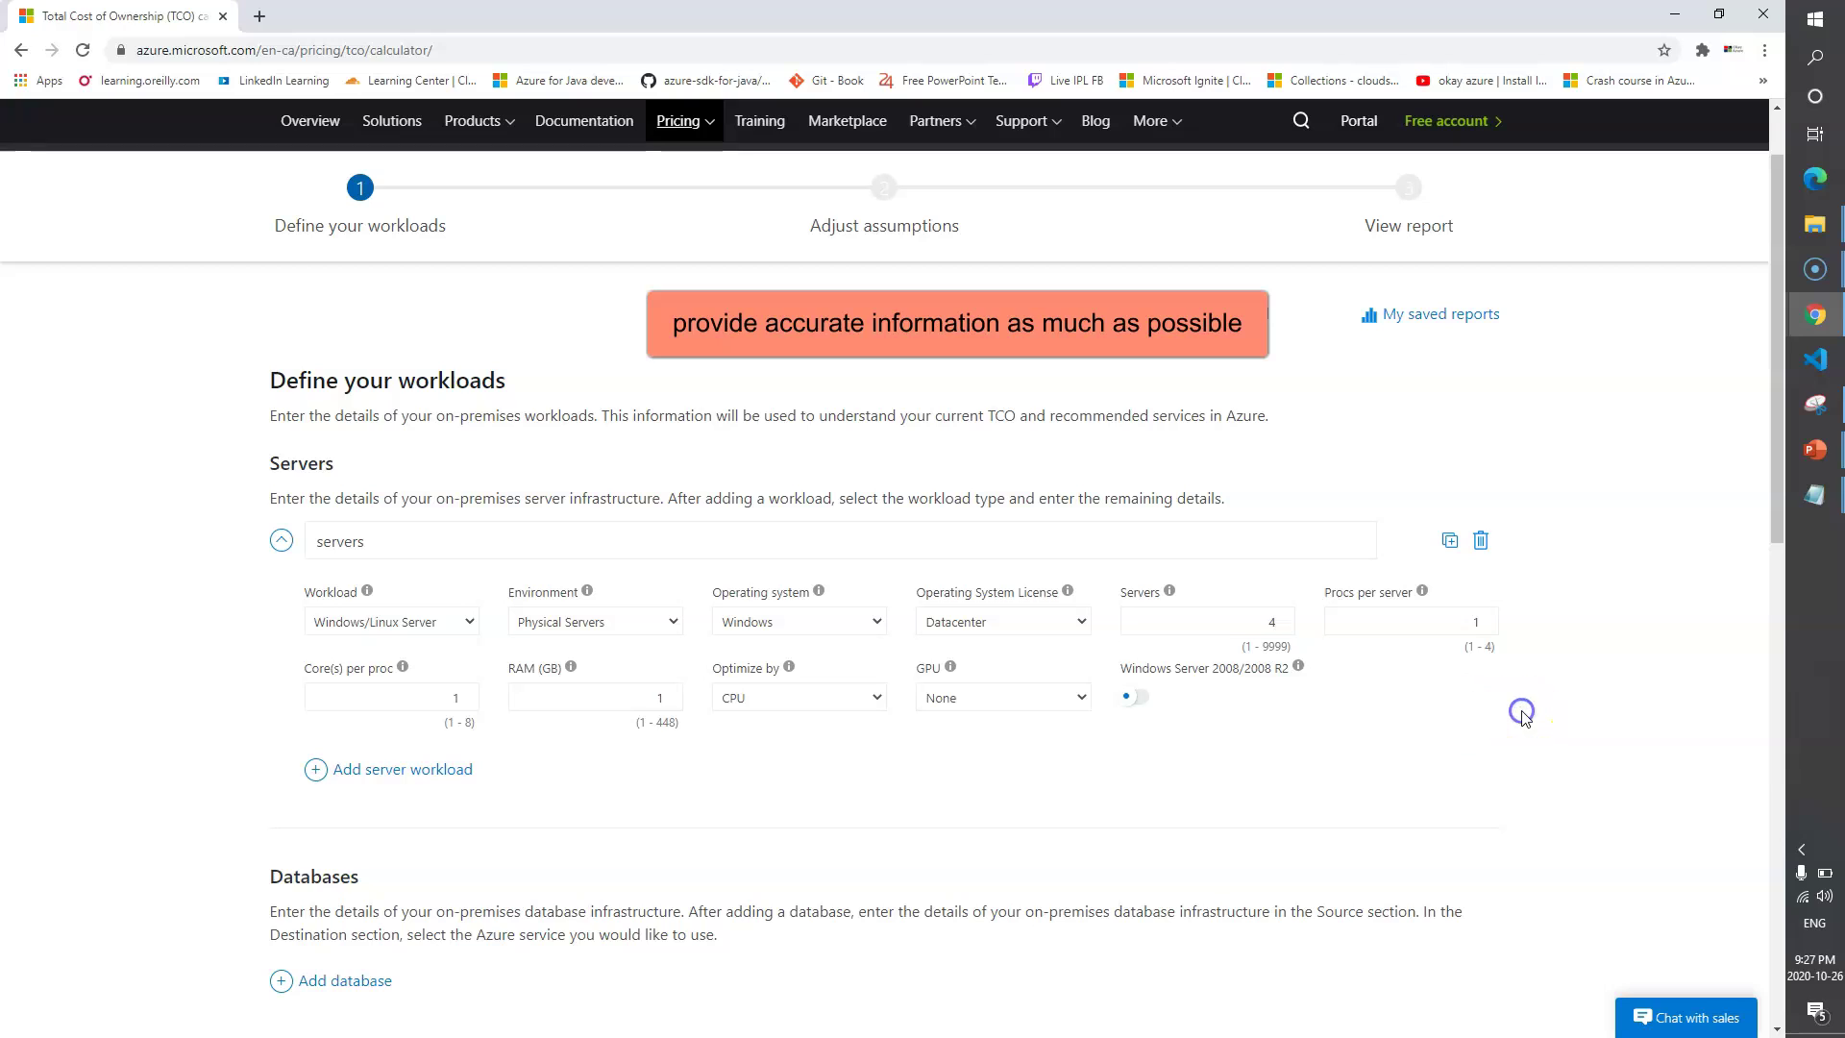
{"action": "left_click", "coordinate": [1422, 593]}
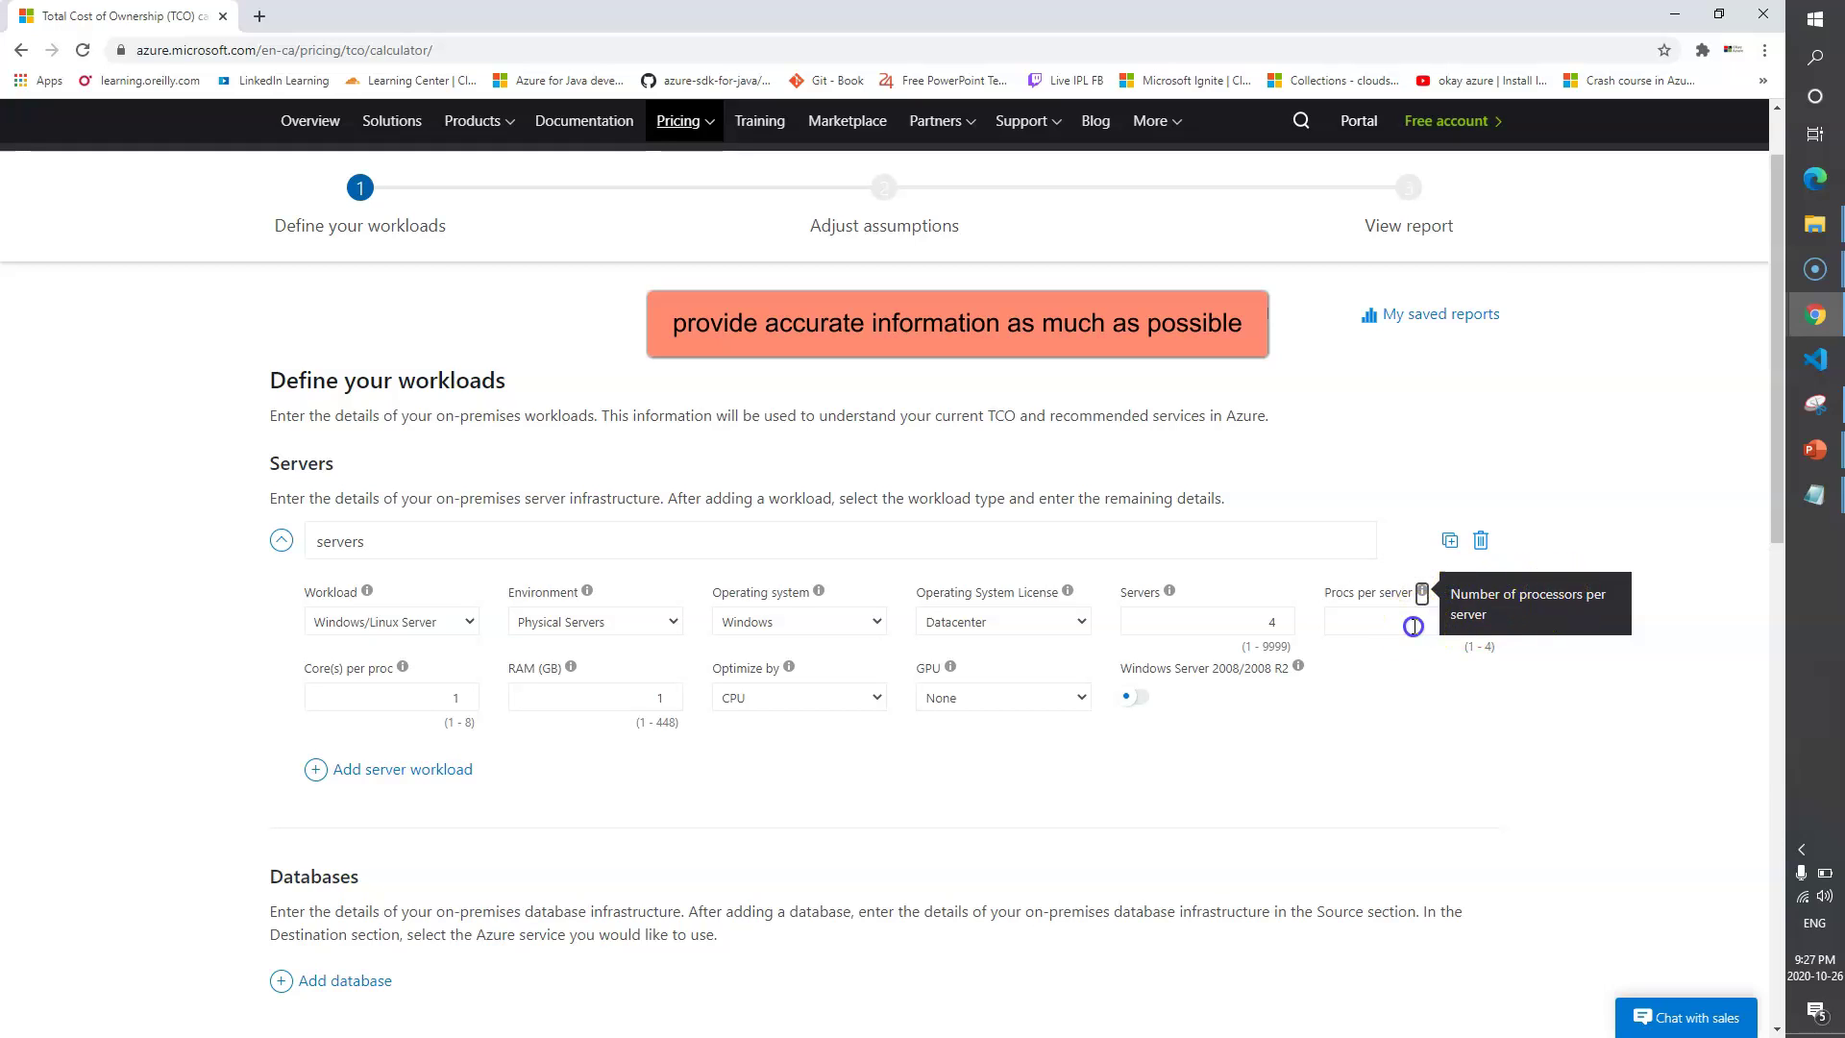
{"action": "left_click", "coordinate": [1414, 626]}
{"action": "type", "text": "4"}
{"action": "left_click", "coordinate": [1461, 711]}
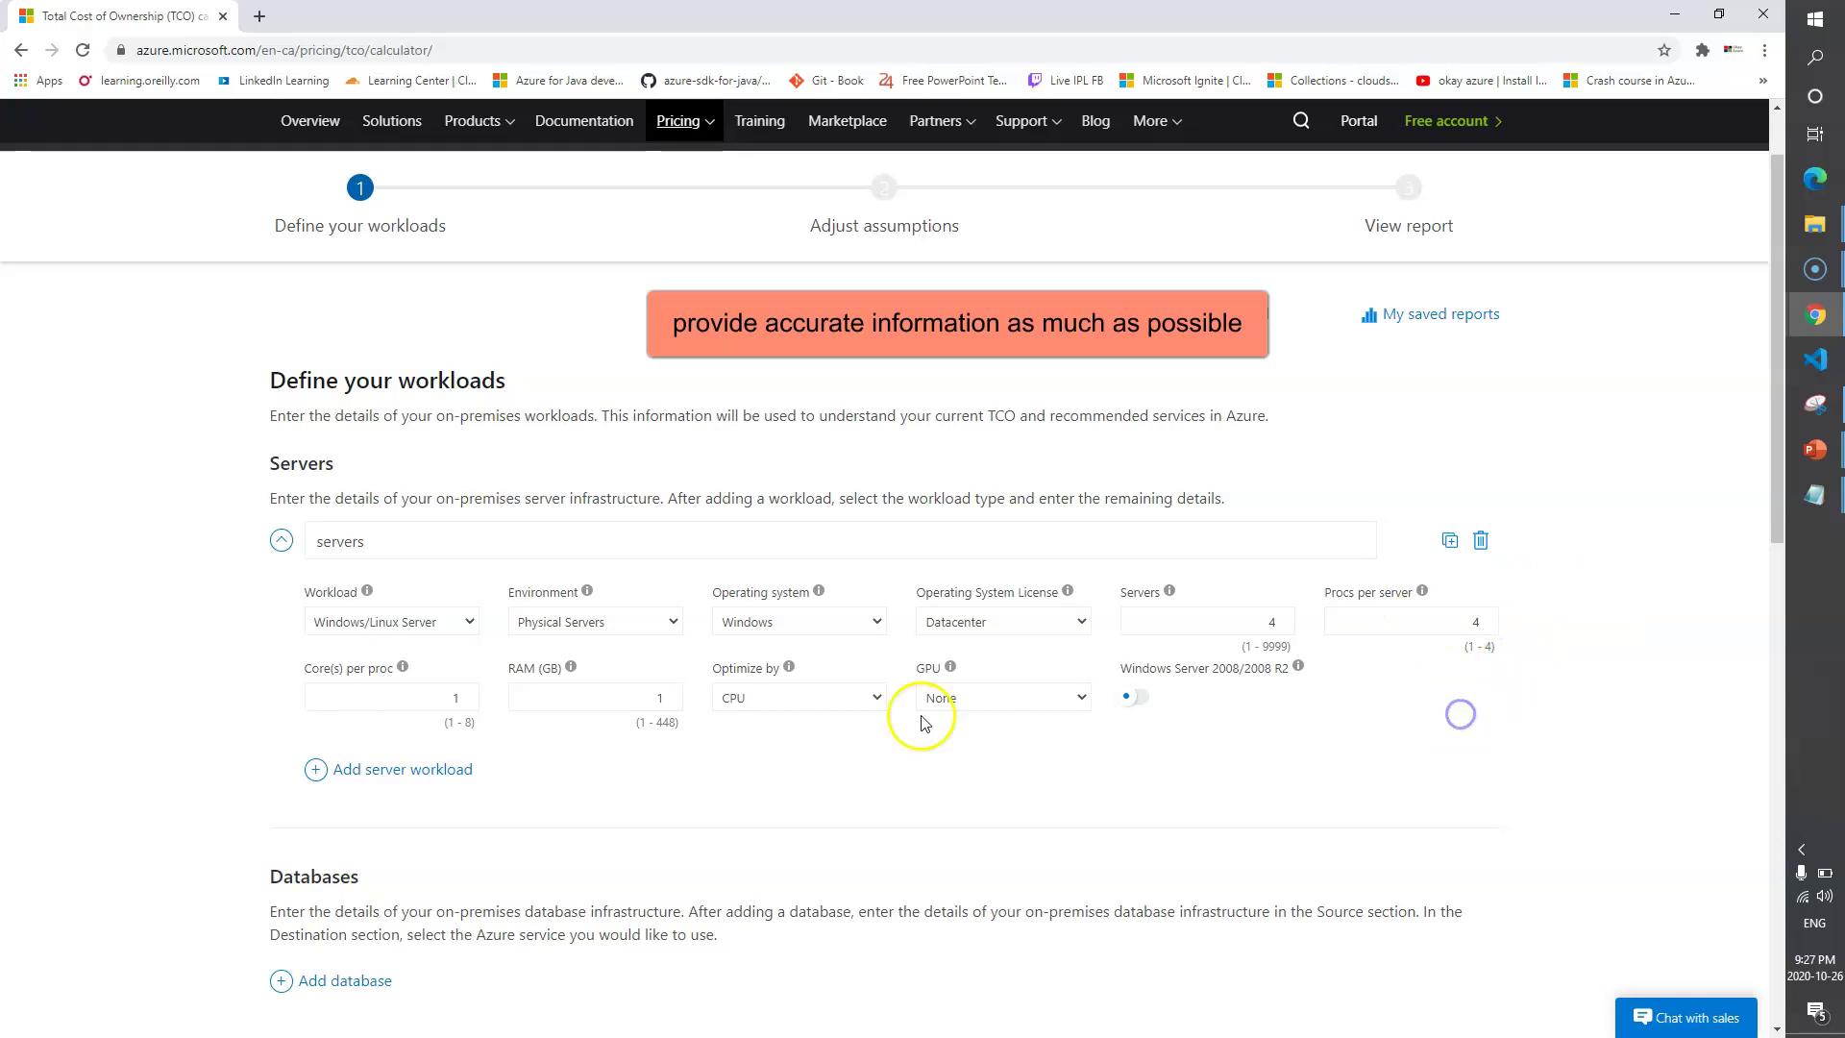
Set the servers workload to 6 cores per processor and 100 GB of RAM, optimized by CPU.
{"action": "left_click", "coordinate": [432, 698]}
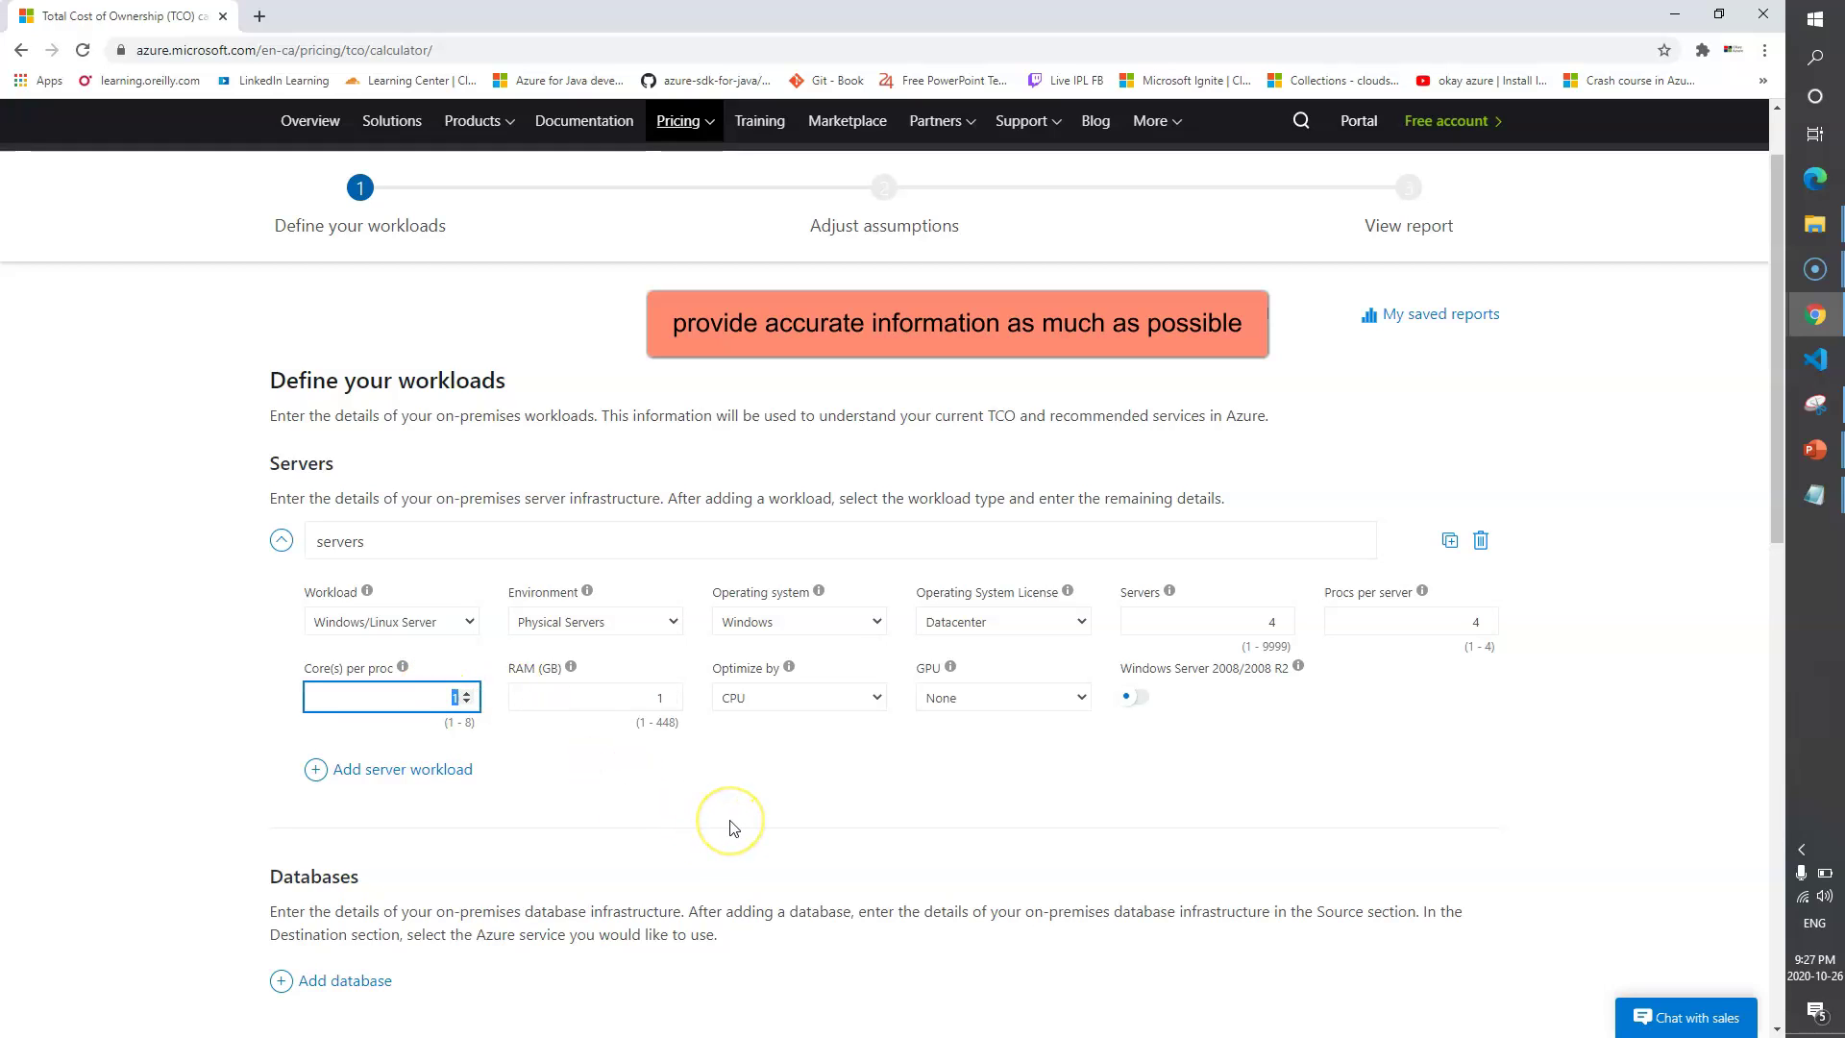
{"action": "left_click", "coordinate": [791, 776]}
{"action": "left_click", "coordinate": [661, 699]}
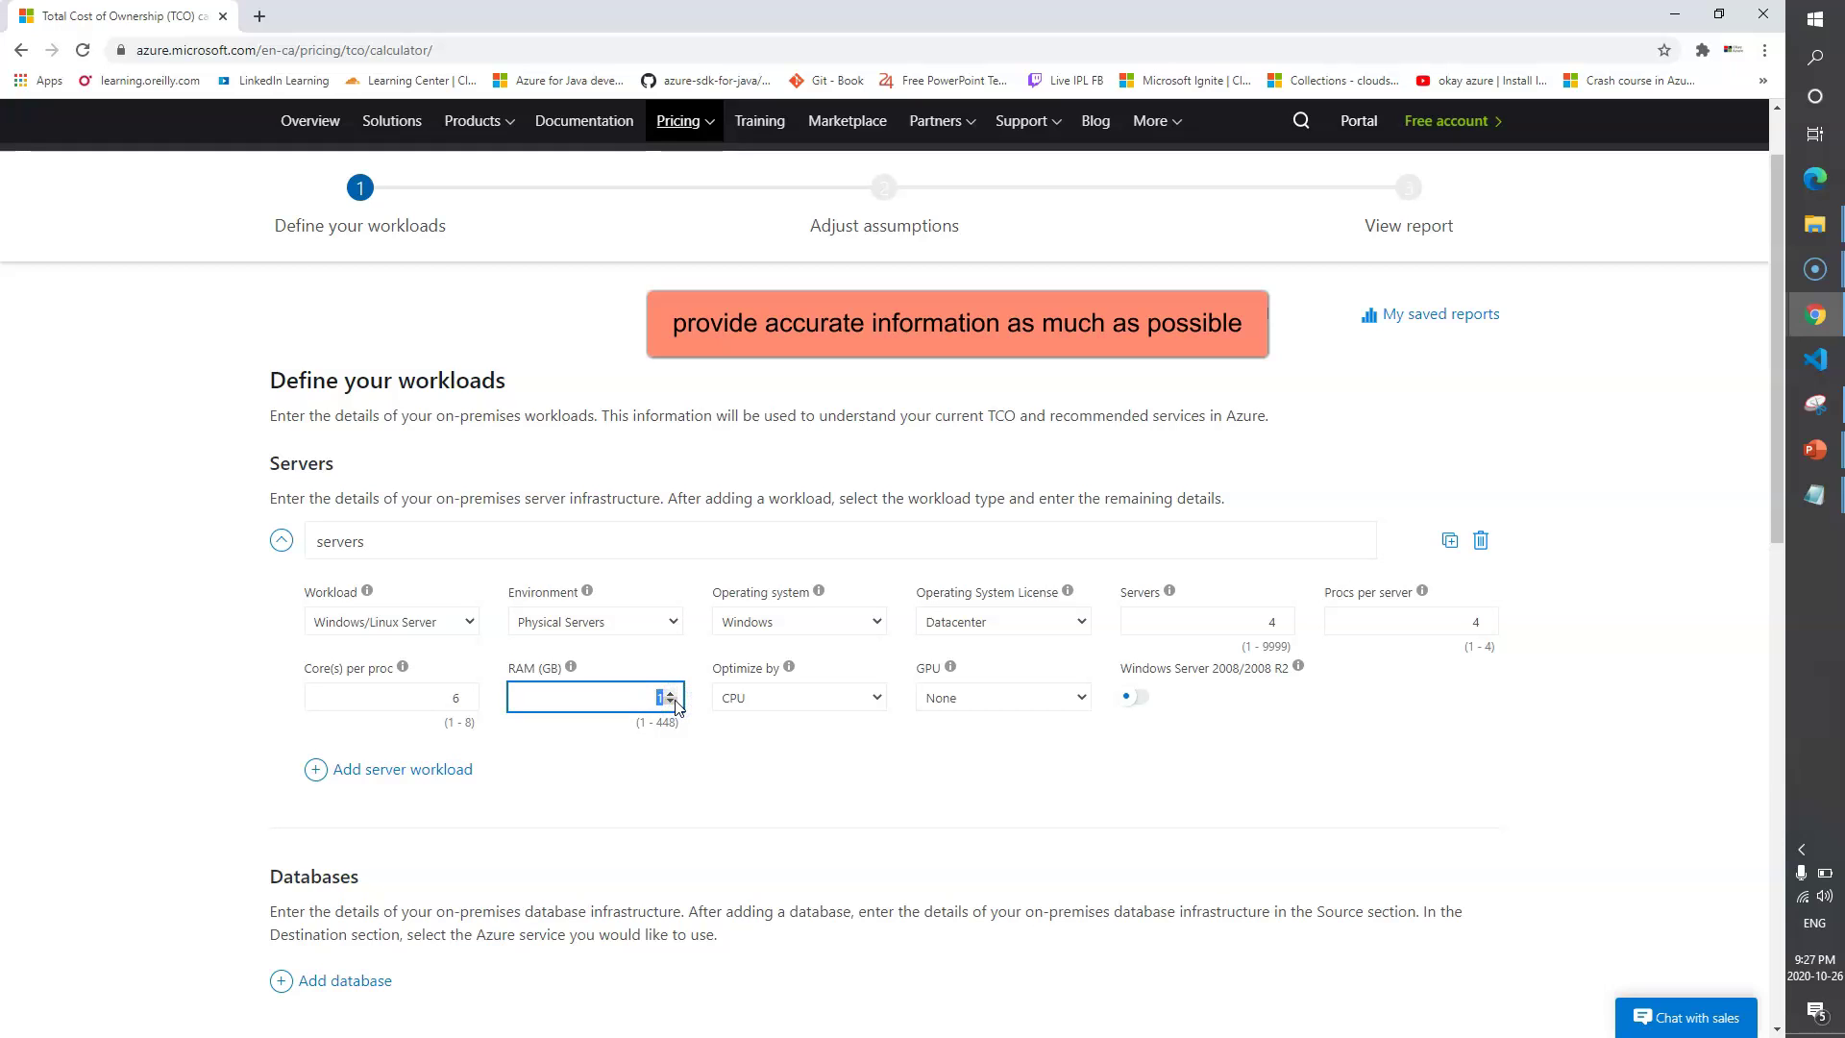
{"action": "left_click", "coordinate": [769, 762]}
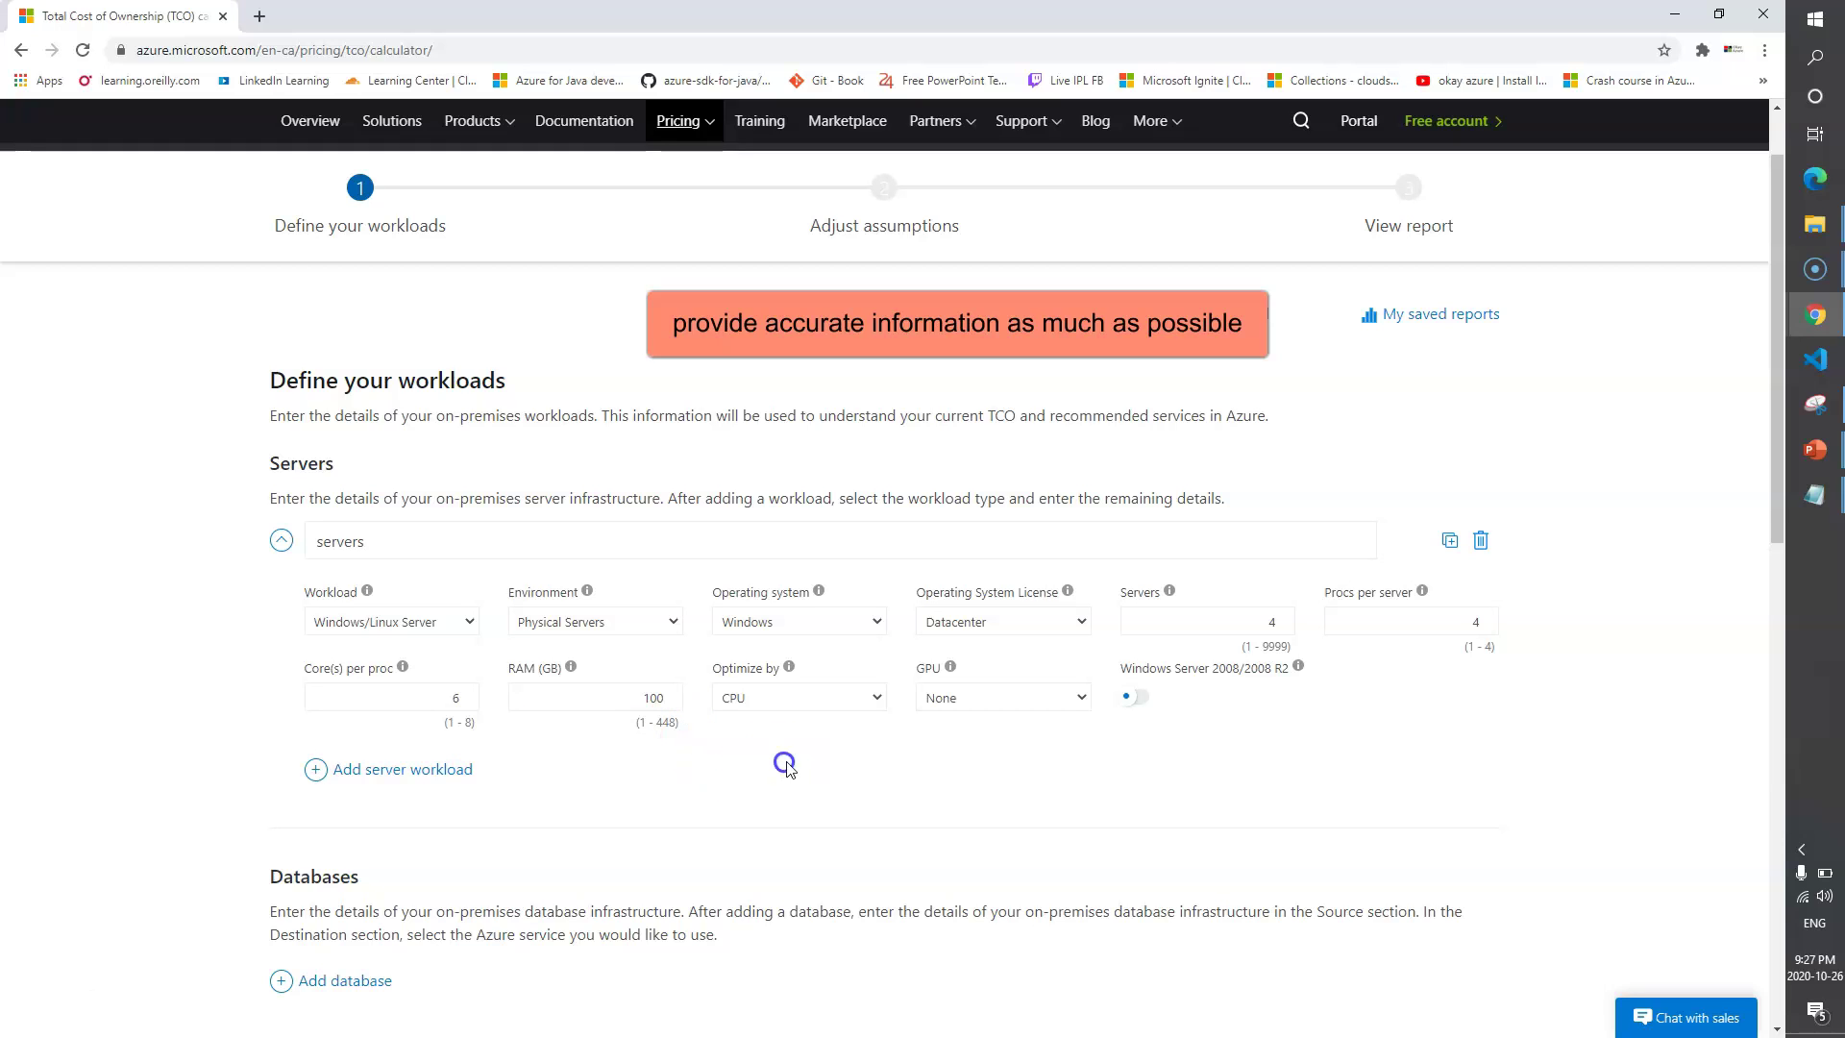
{"action": "left_click", "coordinate": [871, 705]}
{"action": "left_click", "coordinate": [1035, 746]}
Add a second server workload and delete it again.
{"action": "scroll", "coordinate": [620, 772], "scroll_direction": "down", "scroll_amount": 1}
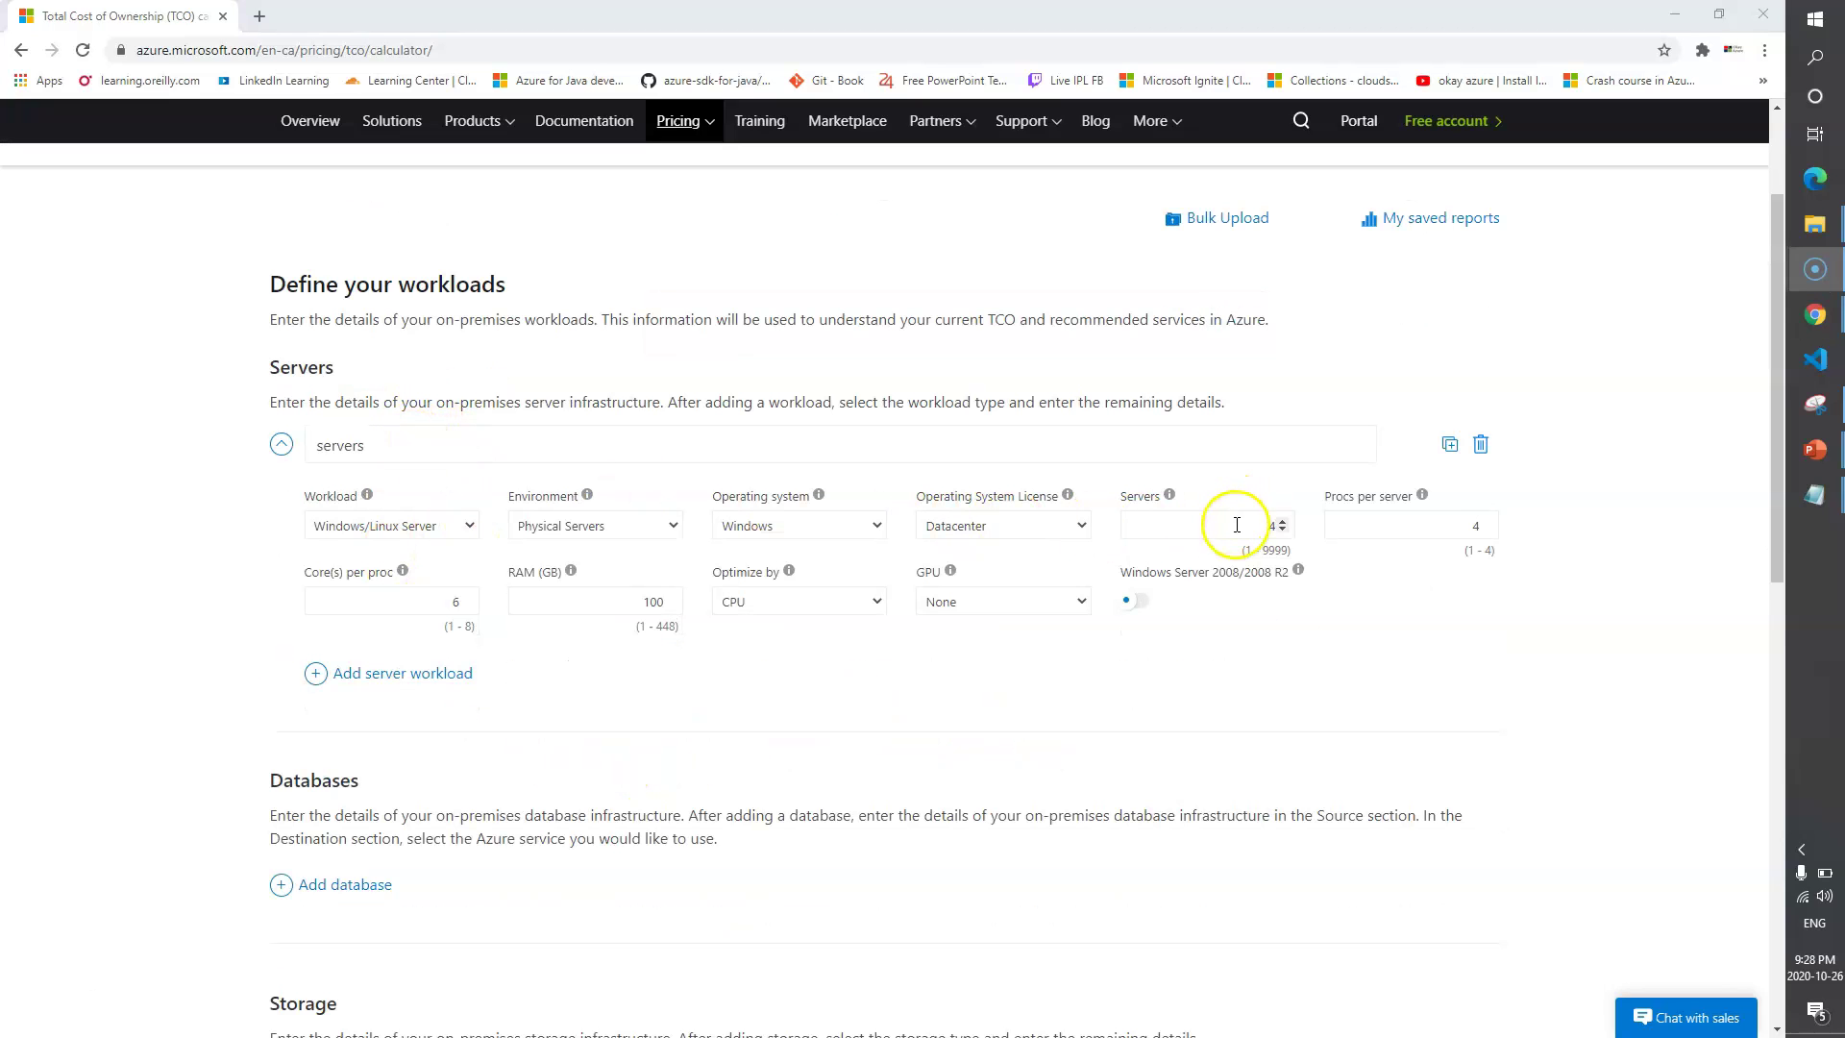
{"action": "double_click", "coordinate": [1289, 524]}
{"action": "left_click", "coordinate": [1386, 607]}
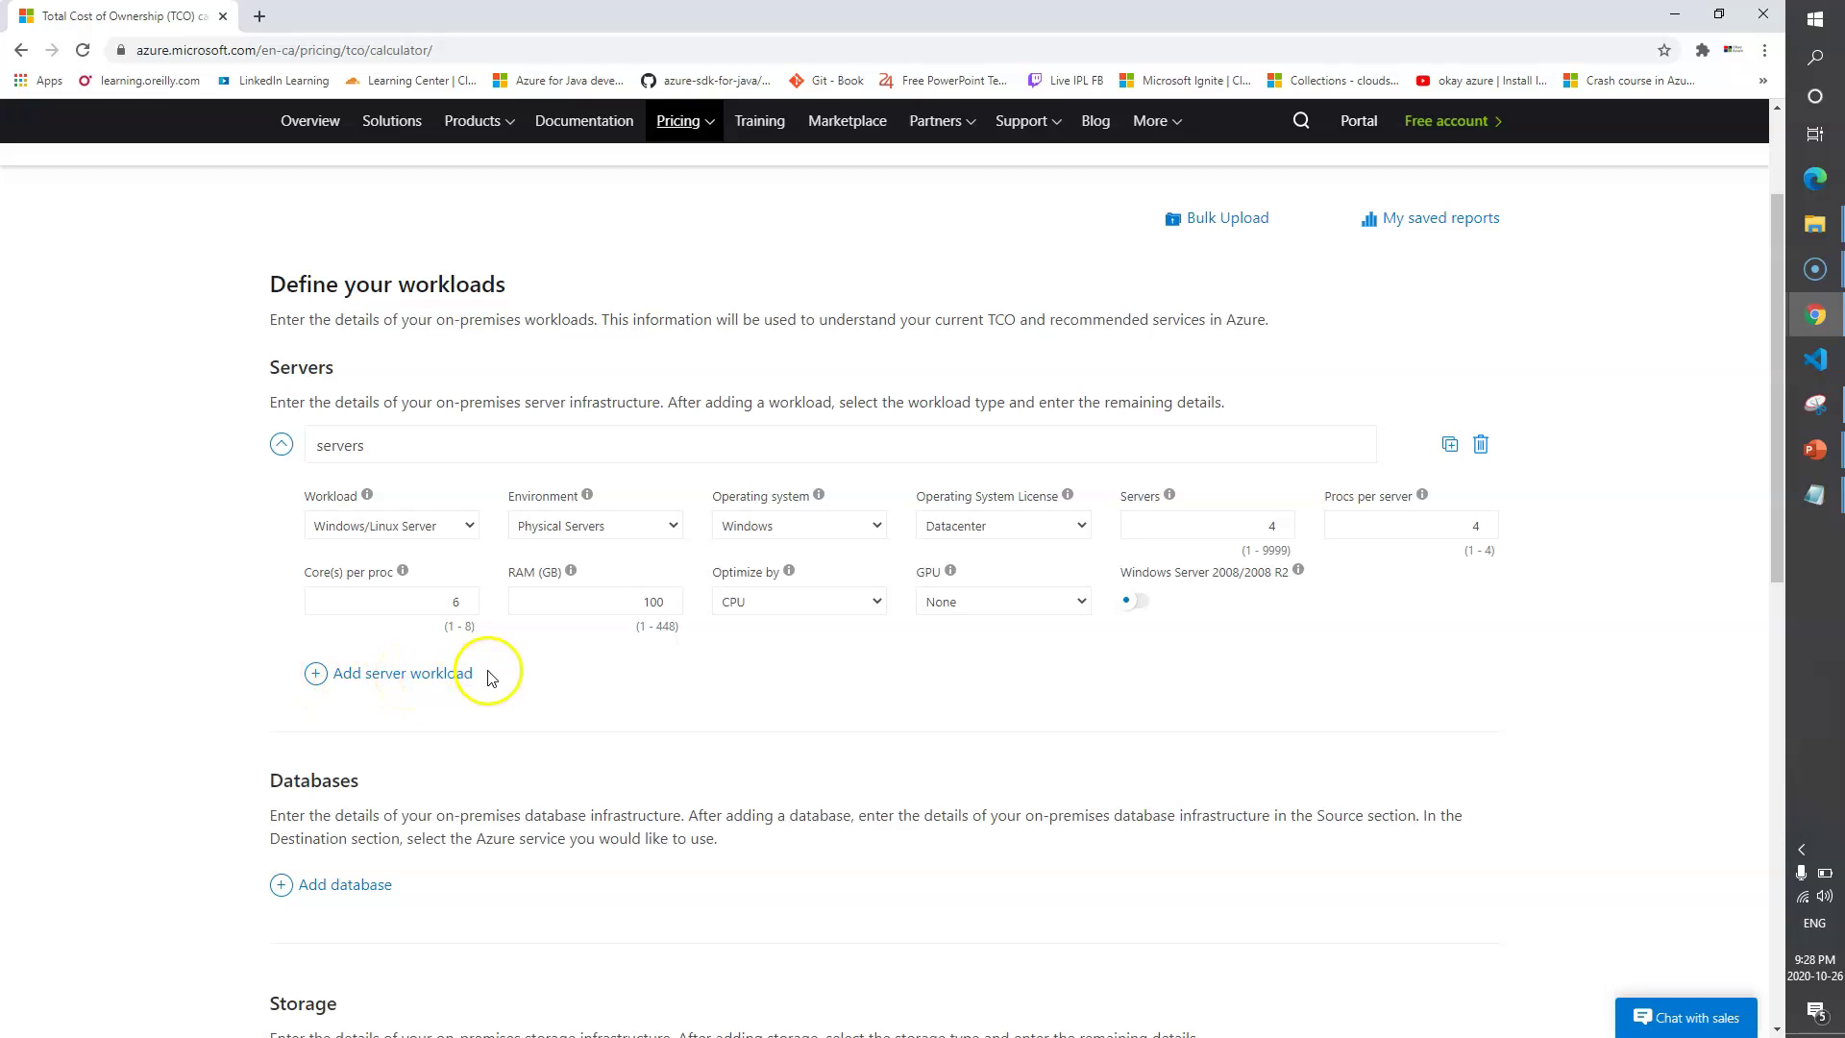
{"action": "left_click", "coordinate": [383, 687]}
{"action": "scroll", "coordinate": [432, 576], "scroll_direction": "up", "scroll_amount": 2}
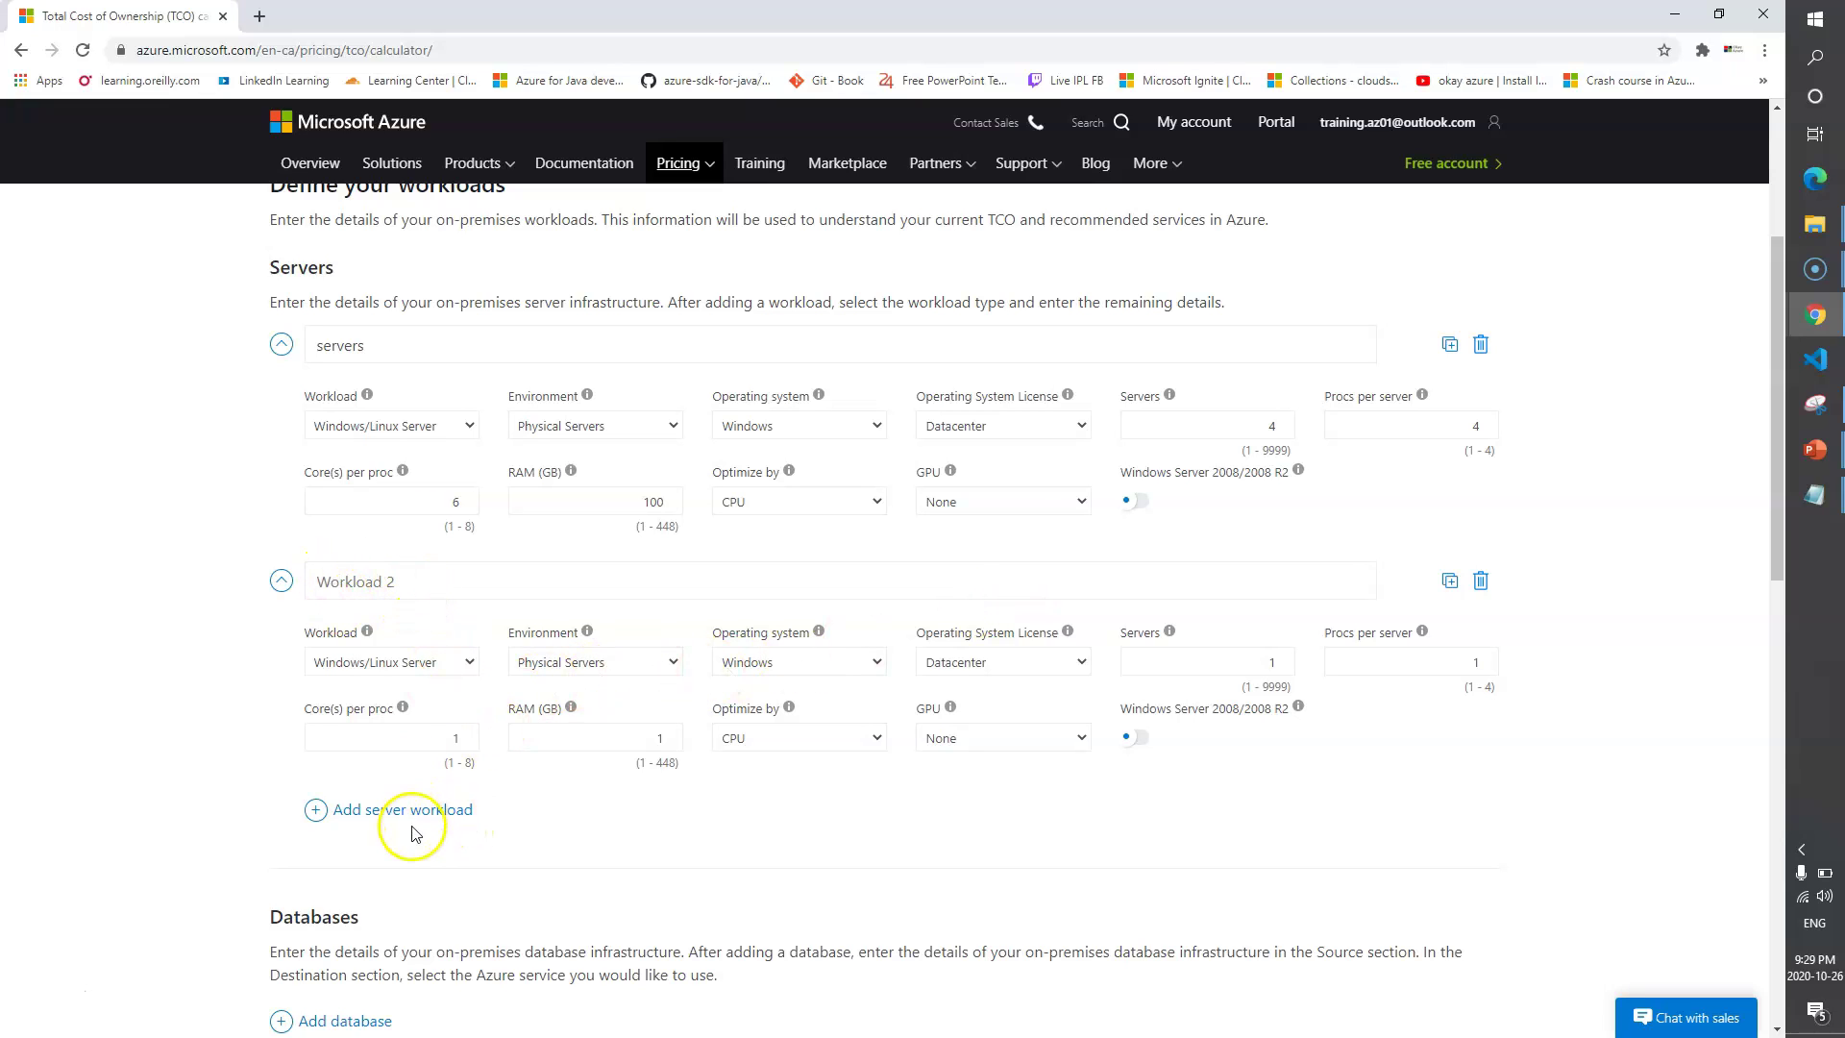
{"action": "left_click", "coordinate": [1480, 584]}
{"action": "left_click", "coordinate": [363, 348]}
{"action": "left_click", "coordinate": [403, 346]}
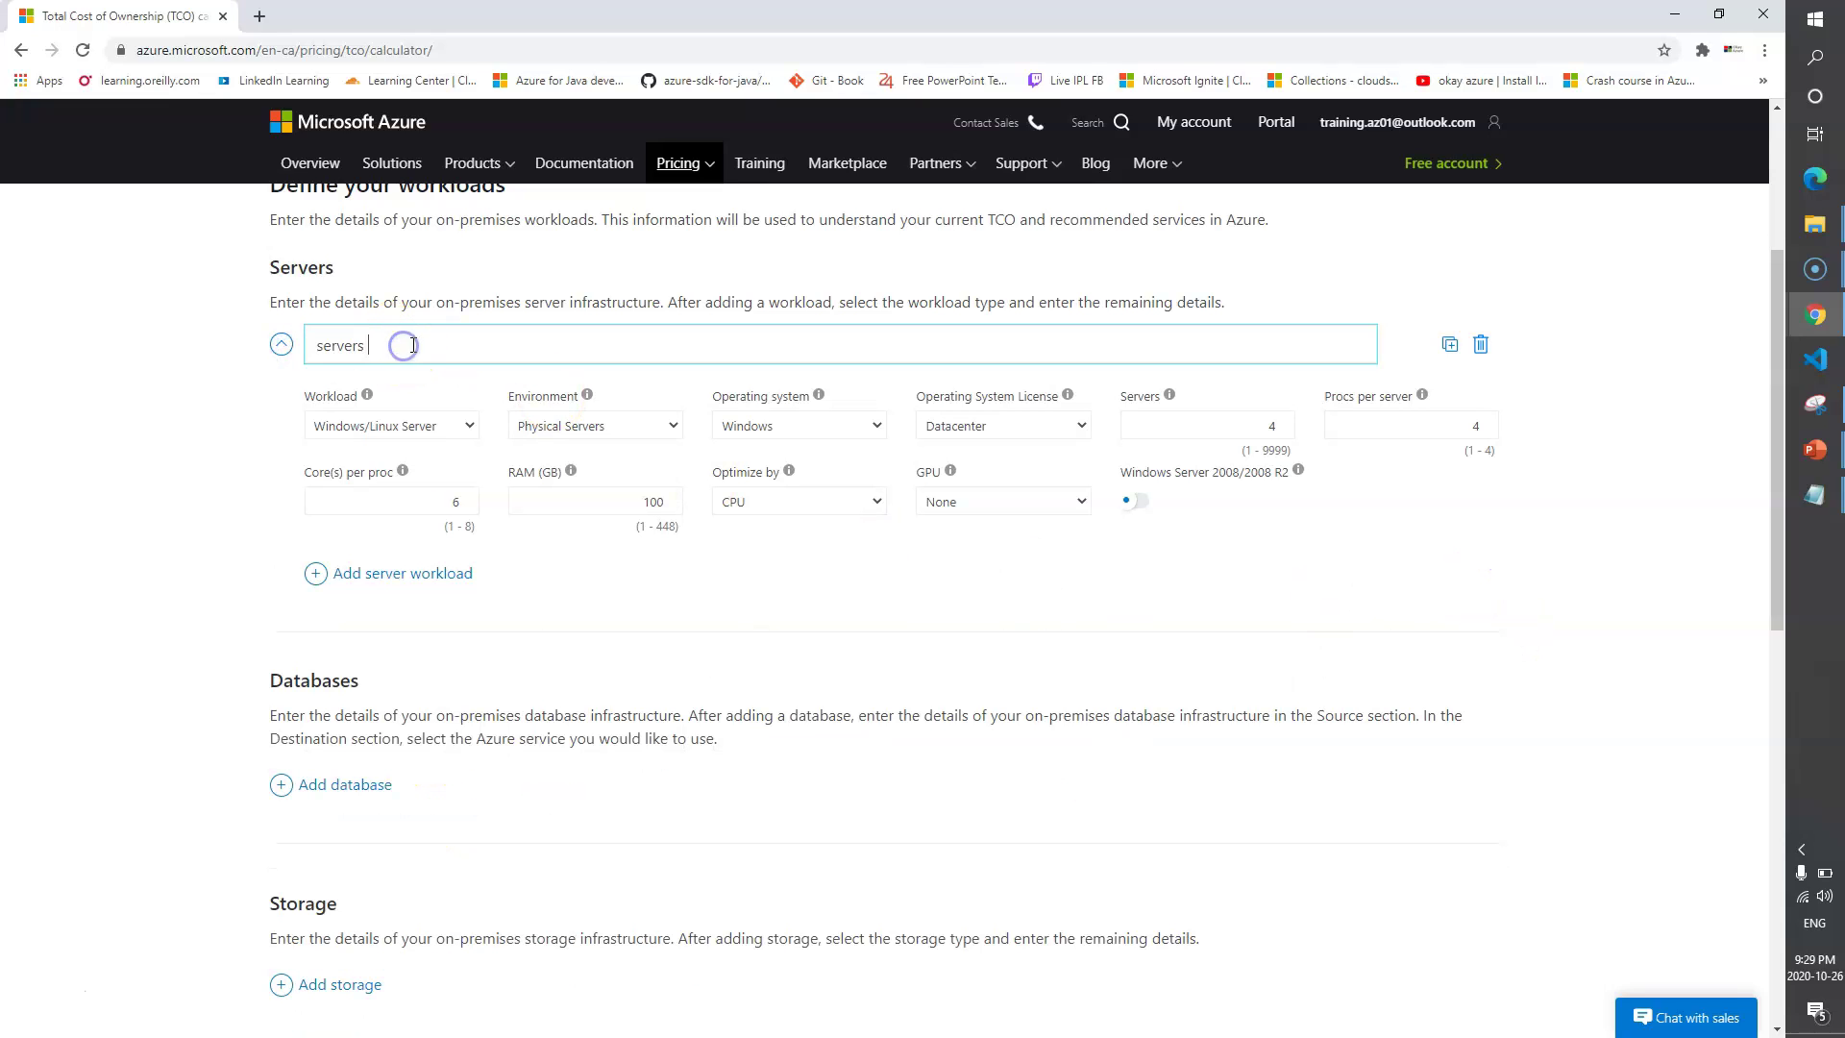
{"action": "left_click", "coordinate": [1276, 427]}
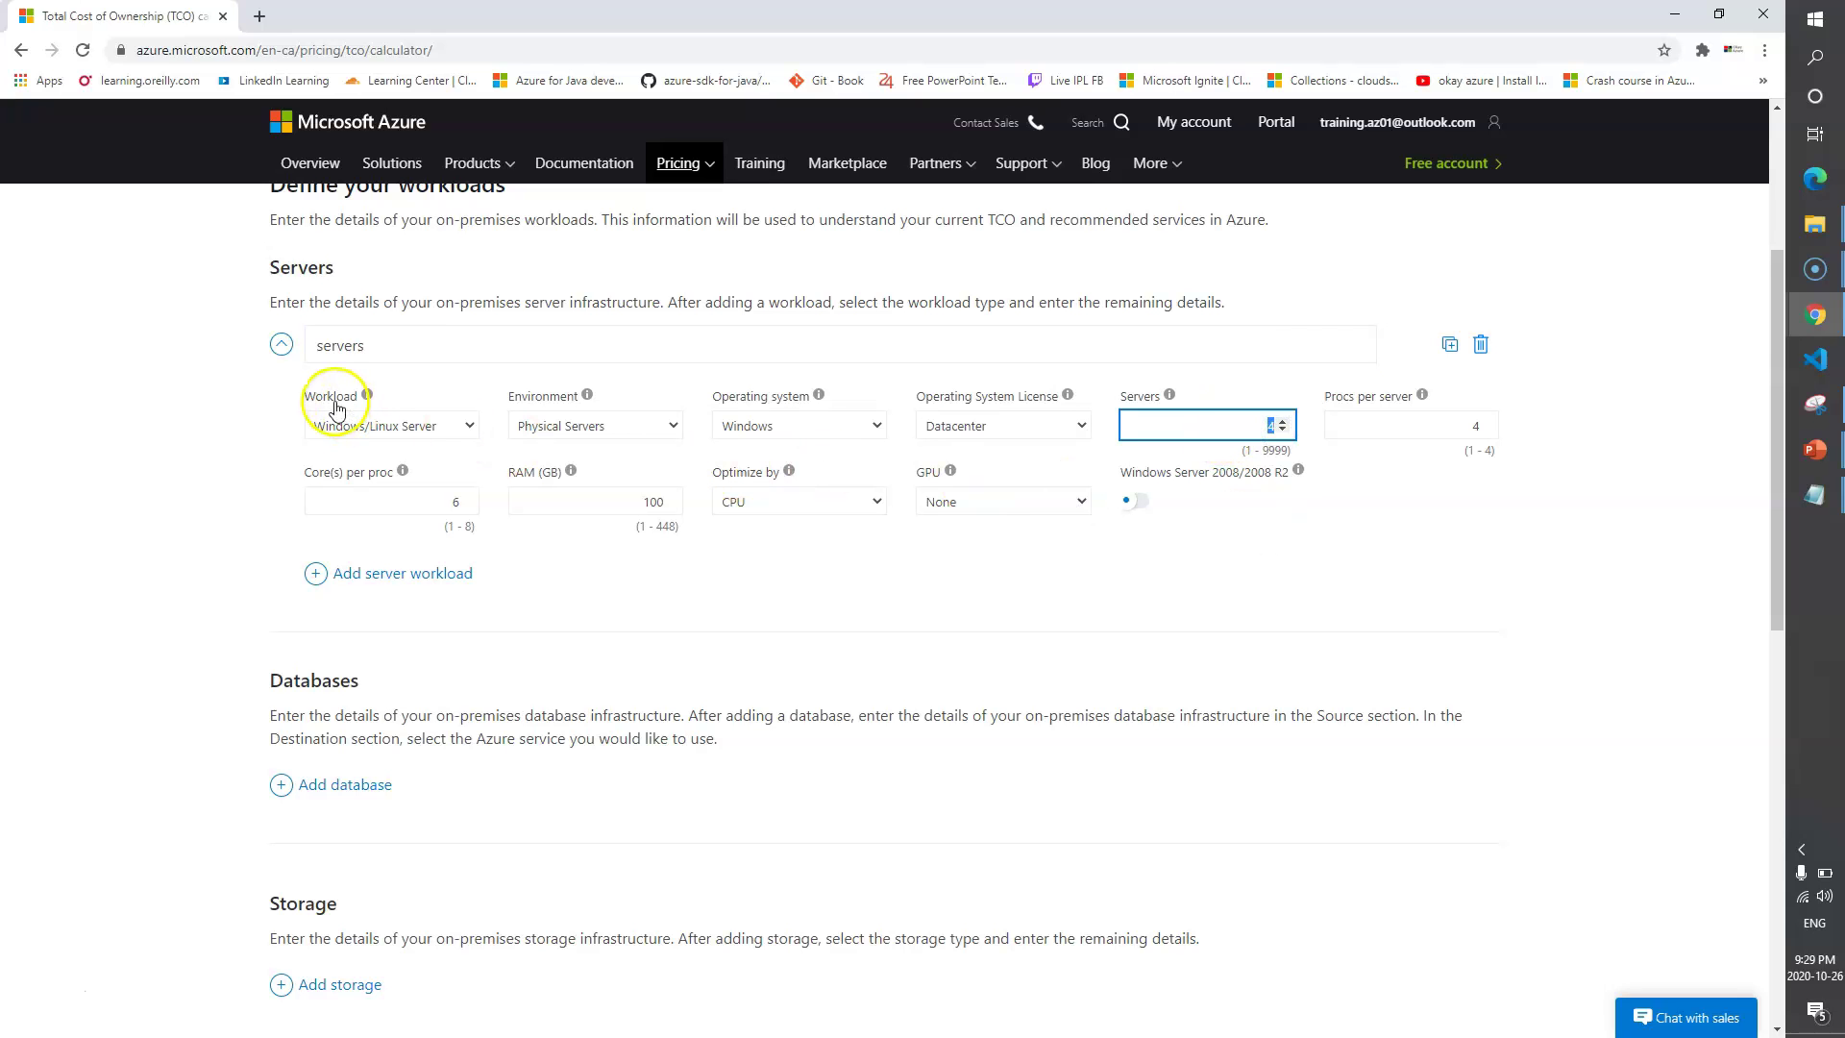
{"action": "left_click", "coordinate": [238, 456]}
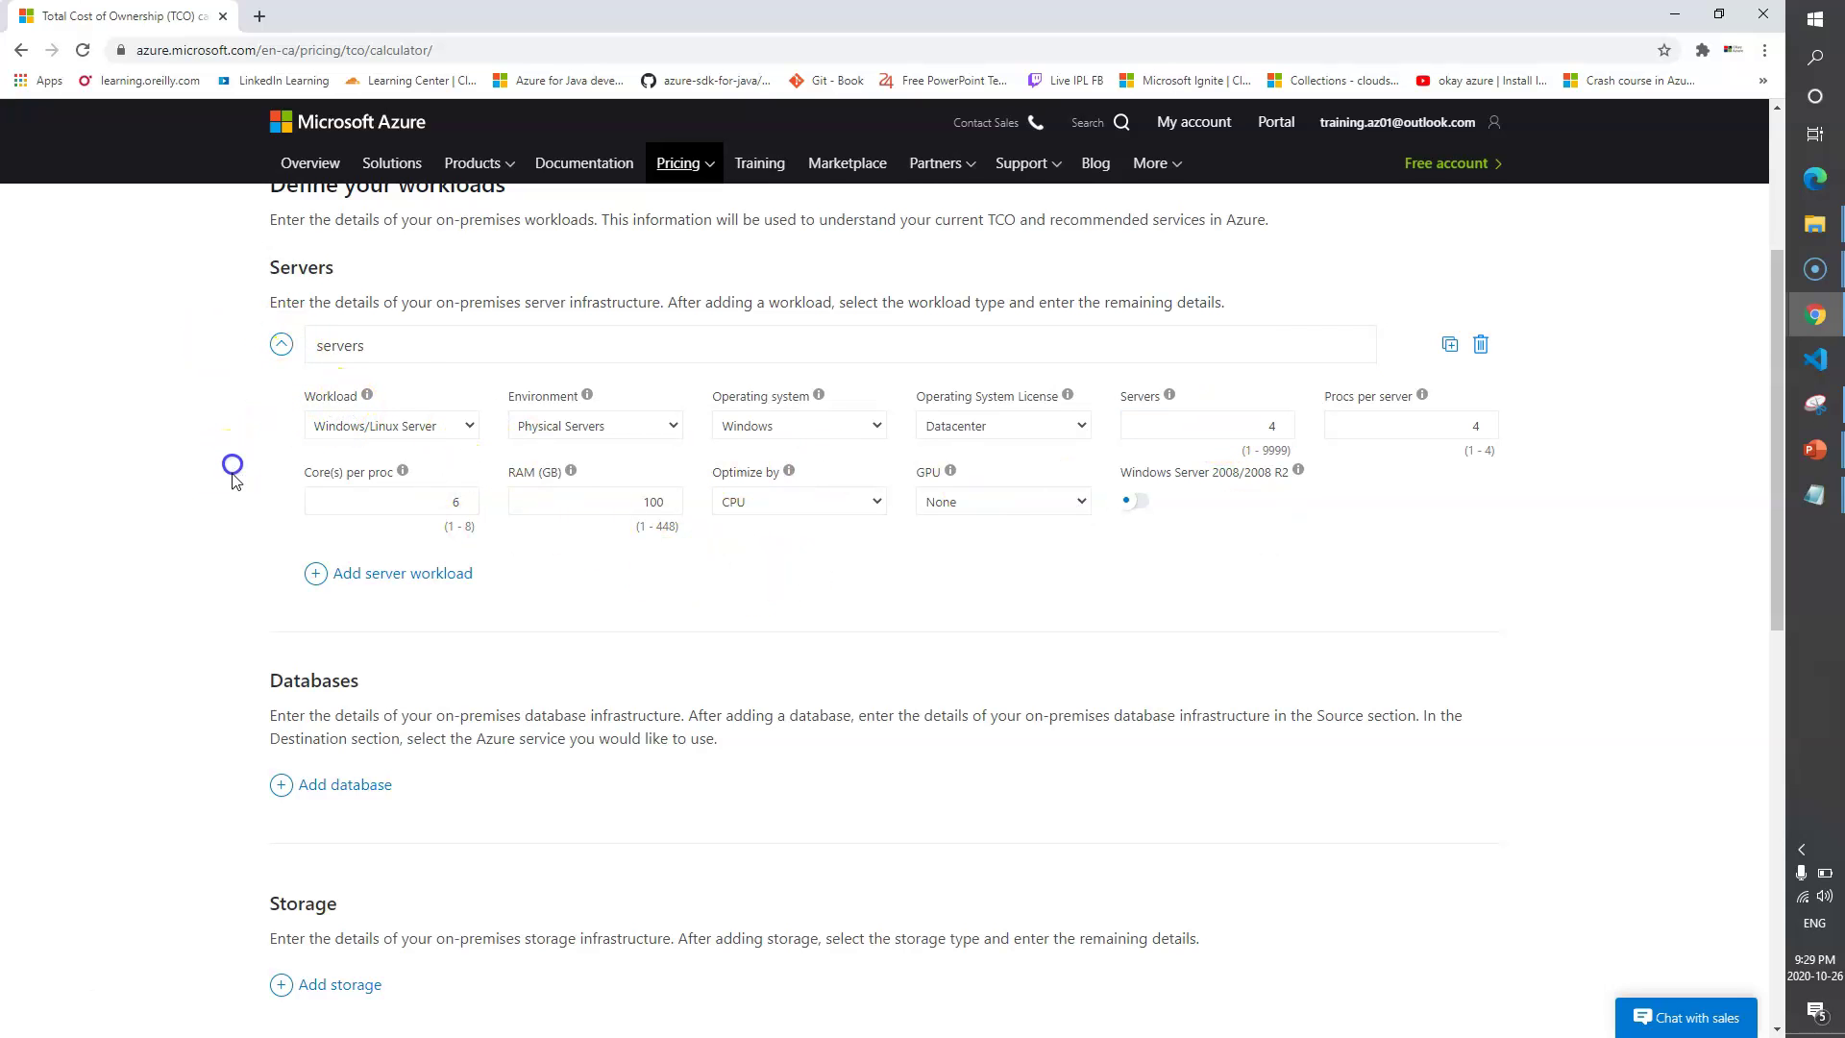
Add an on-premises database entry and name it "Database".
{"action": "scroll", "coordinate": [259, 596], "scroll_direction": "down", "scroll_amount": 3}
{"action": "left_click_drag", "start_coordinate": [385, 448], "coordinate": [252, 446]}
{"action": "left_click", "coordinate": [556, 458]}
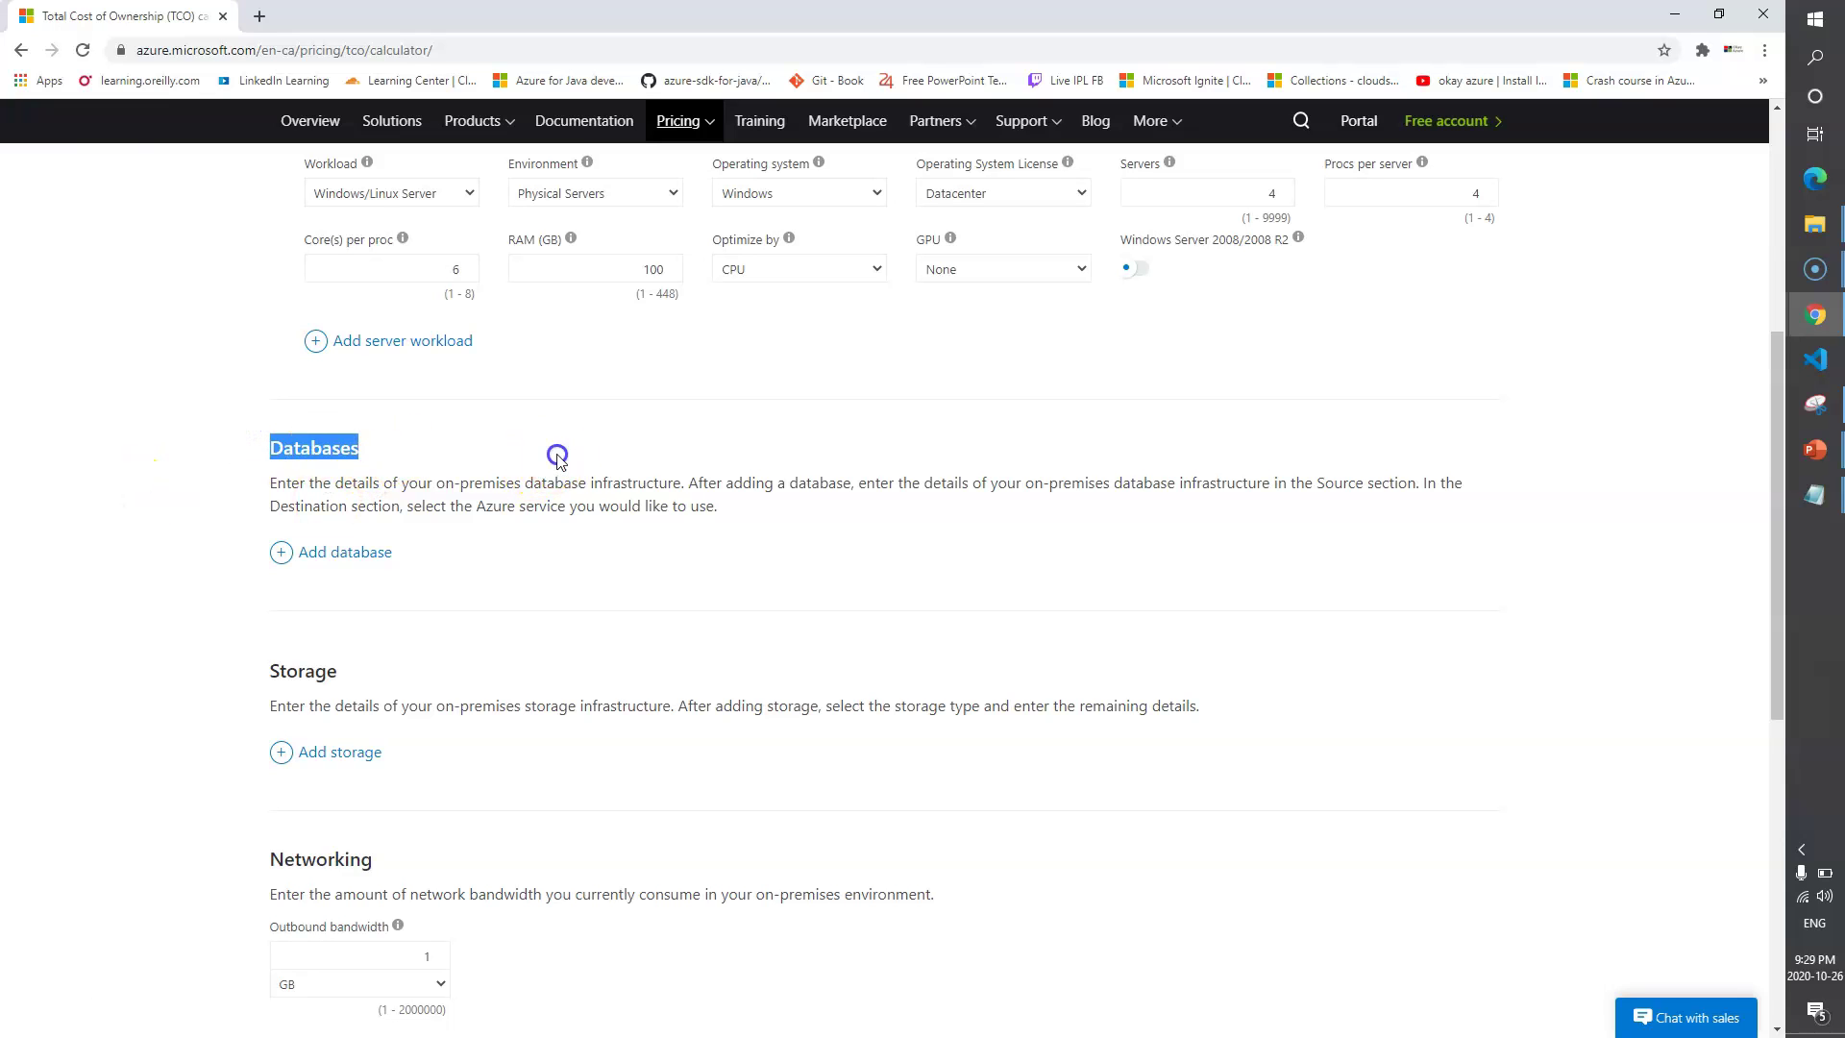
{"action": "left_click", "coordinate": [349, 553]}
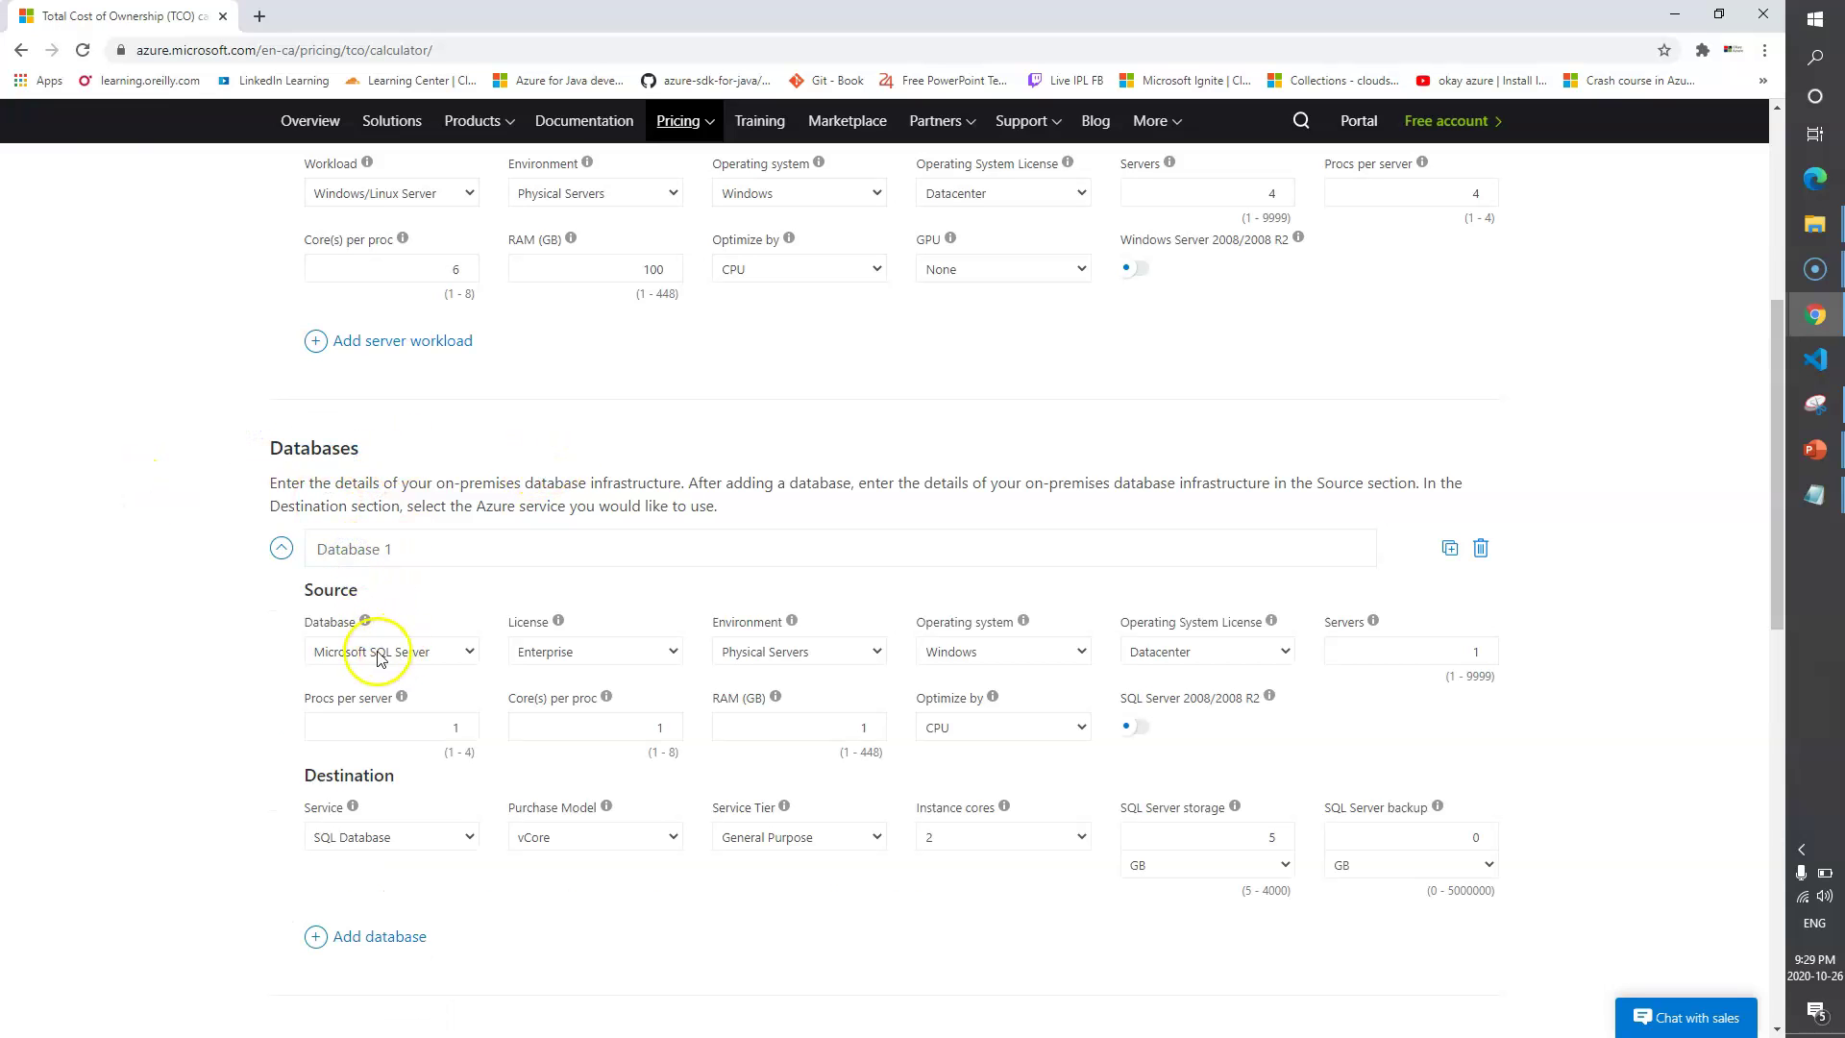
{"action": "left_click", "coordinate": [412, 549]}
{"action": "type", "text": "Database"}
Choose Microsoft SQL Server, Enterprise license, Physical Servers, Windows and Datacenter license for the database source.
{"action": "left_click", "coordinate": [451, 649]}
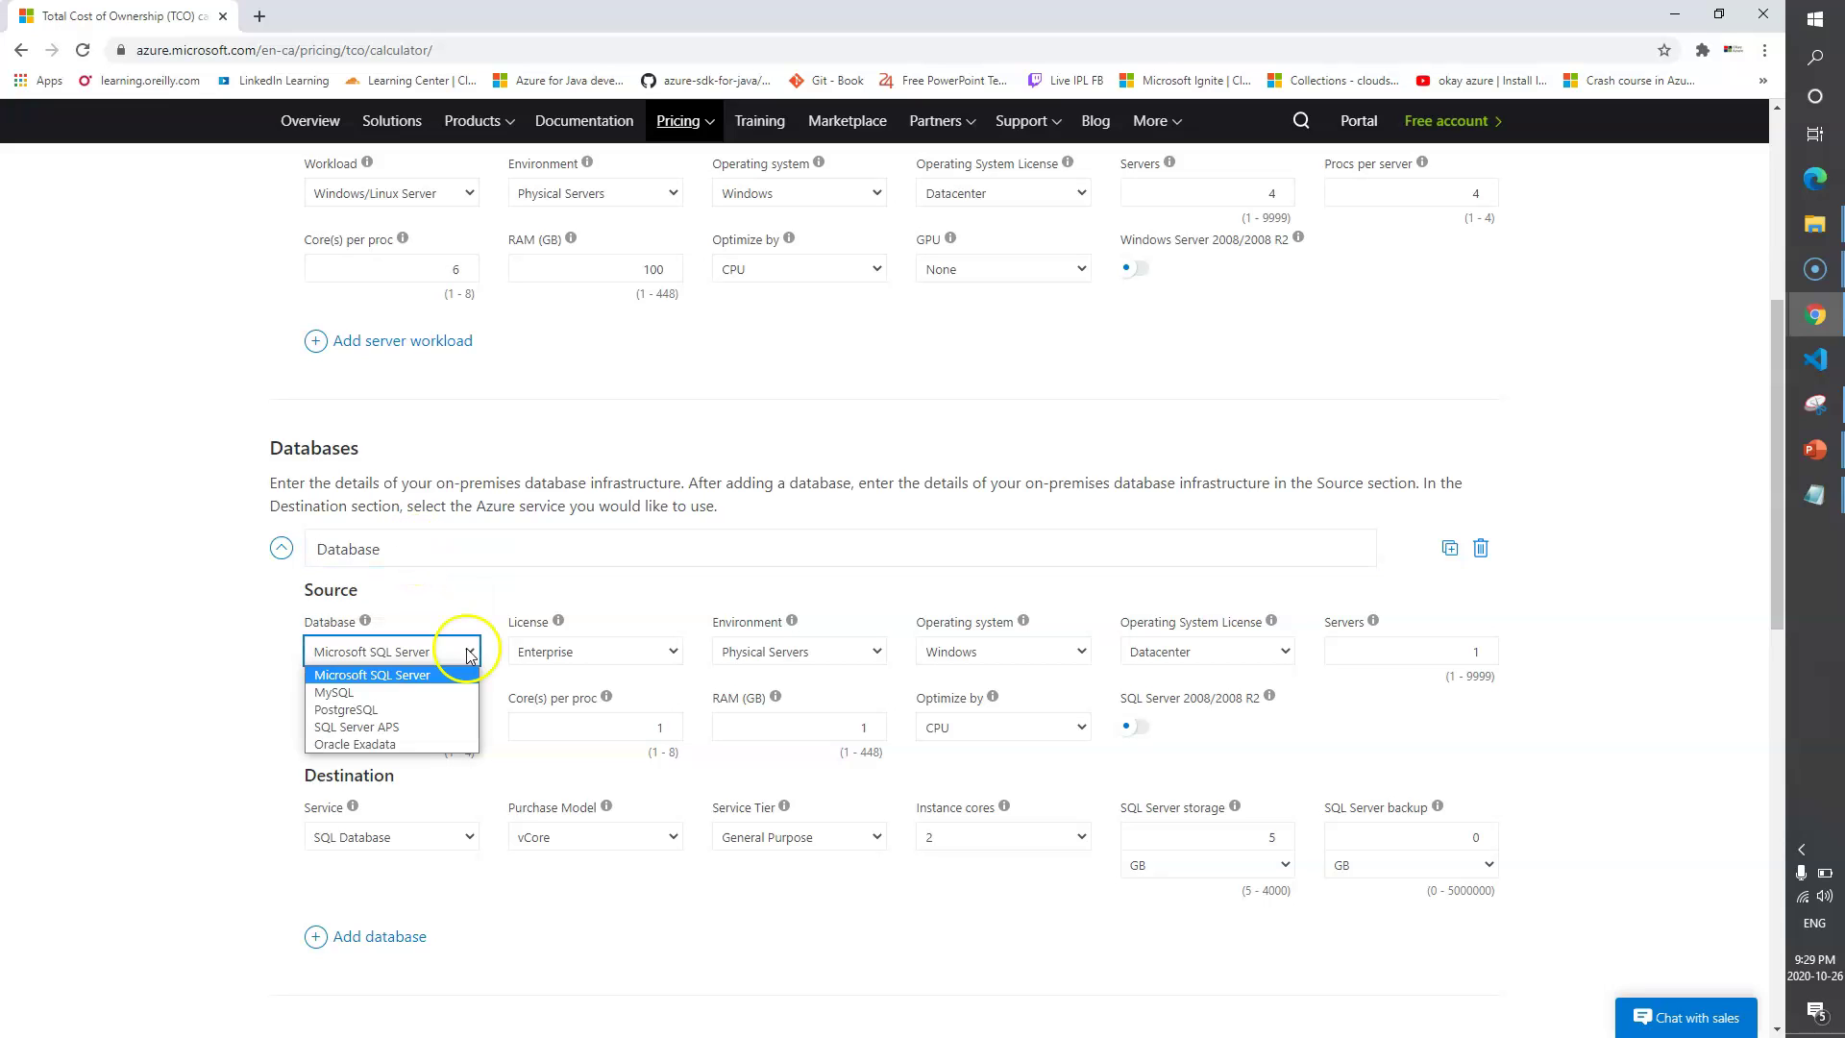
{"action": "left_click", "coordinate": [426, 679]}
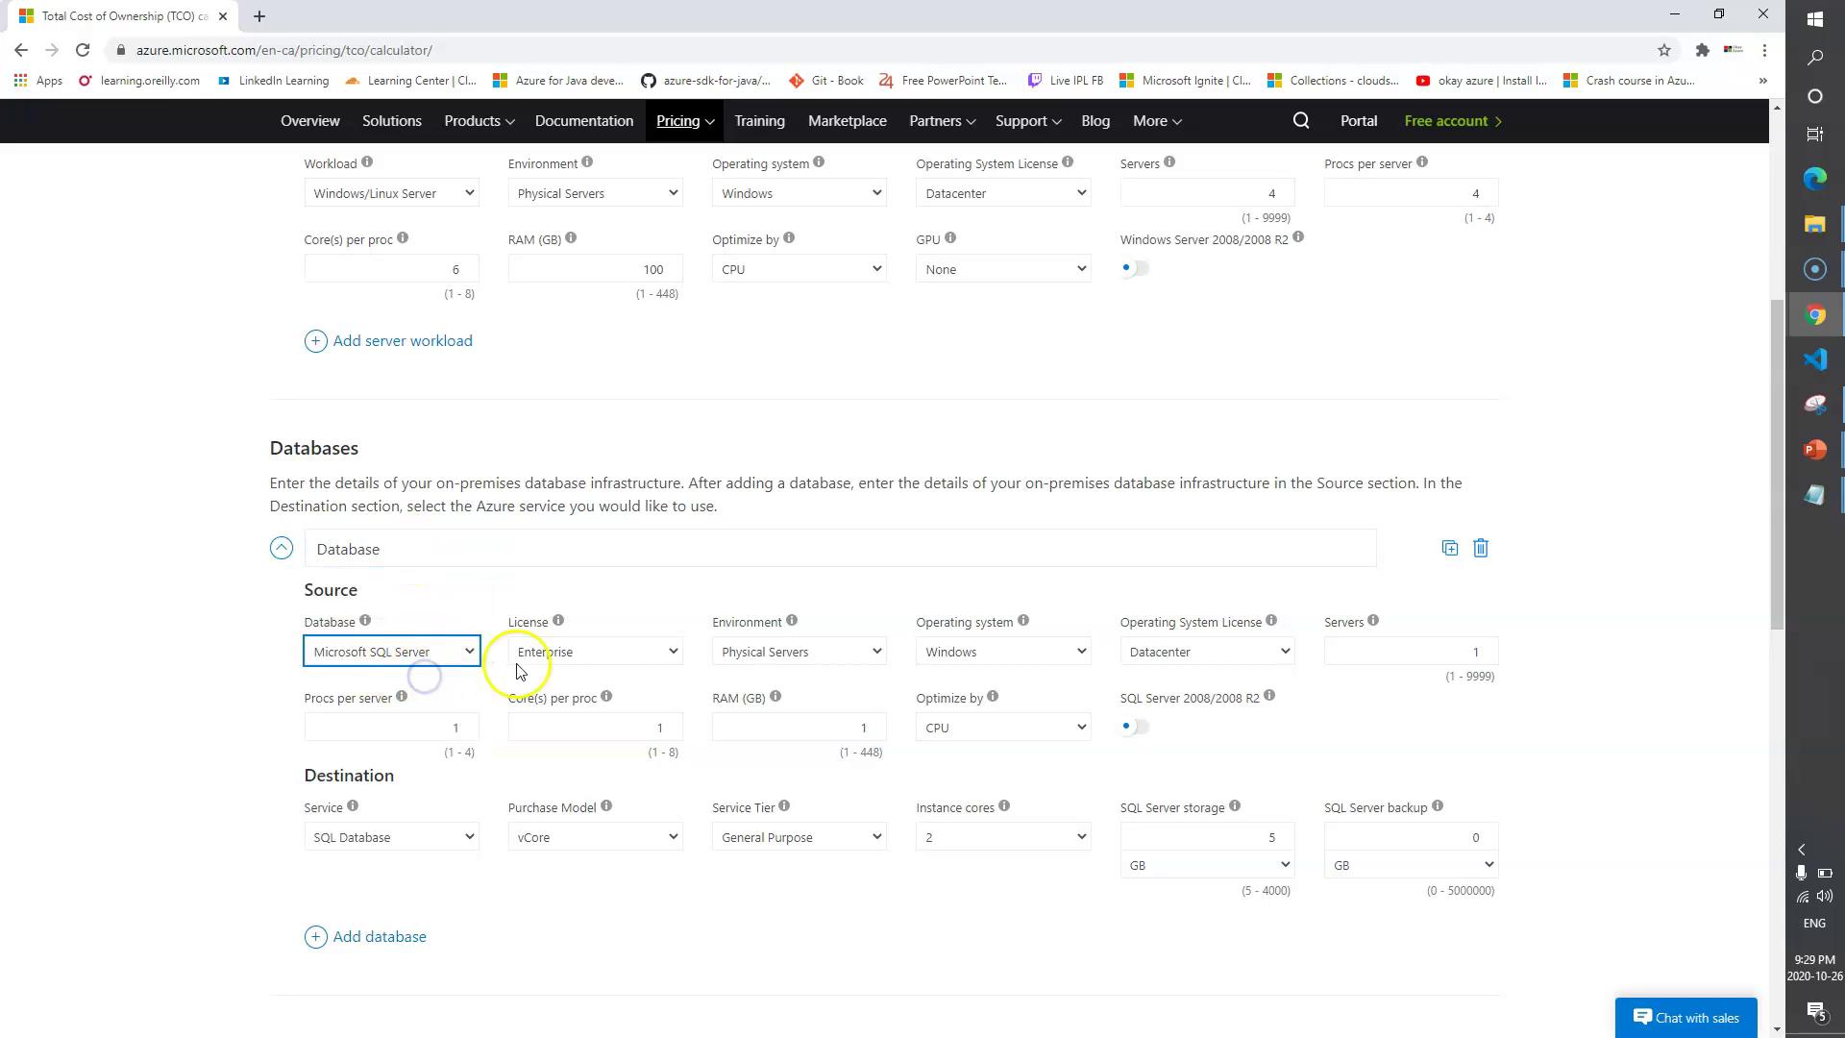
{"action": "left_click", "coordinate": [625, 651]}
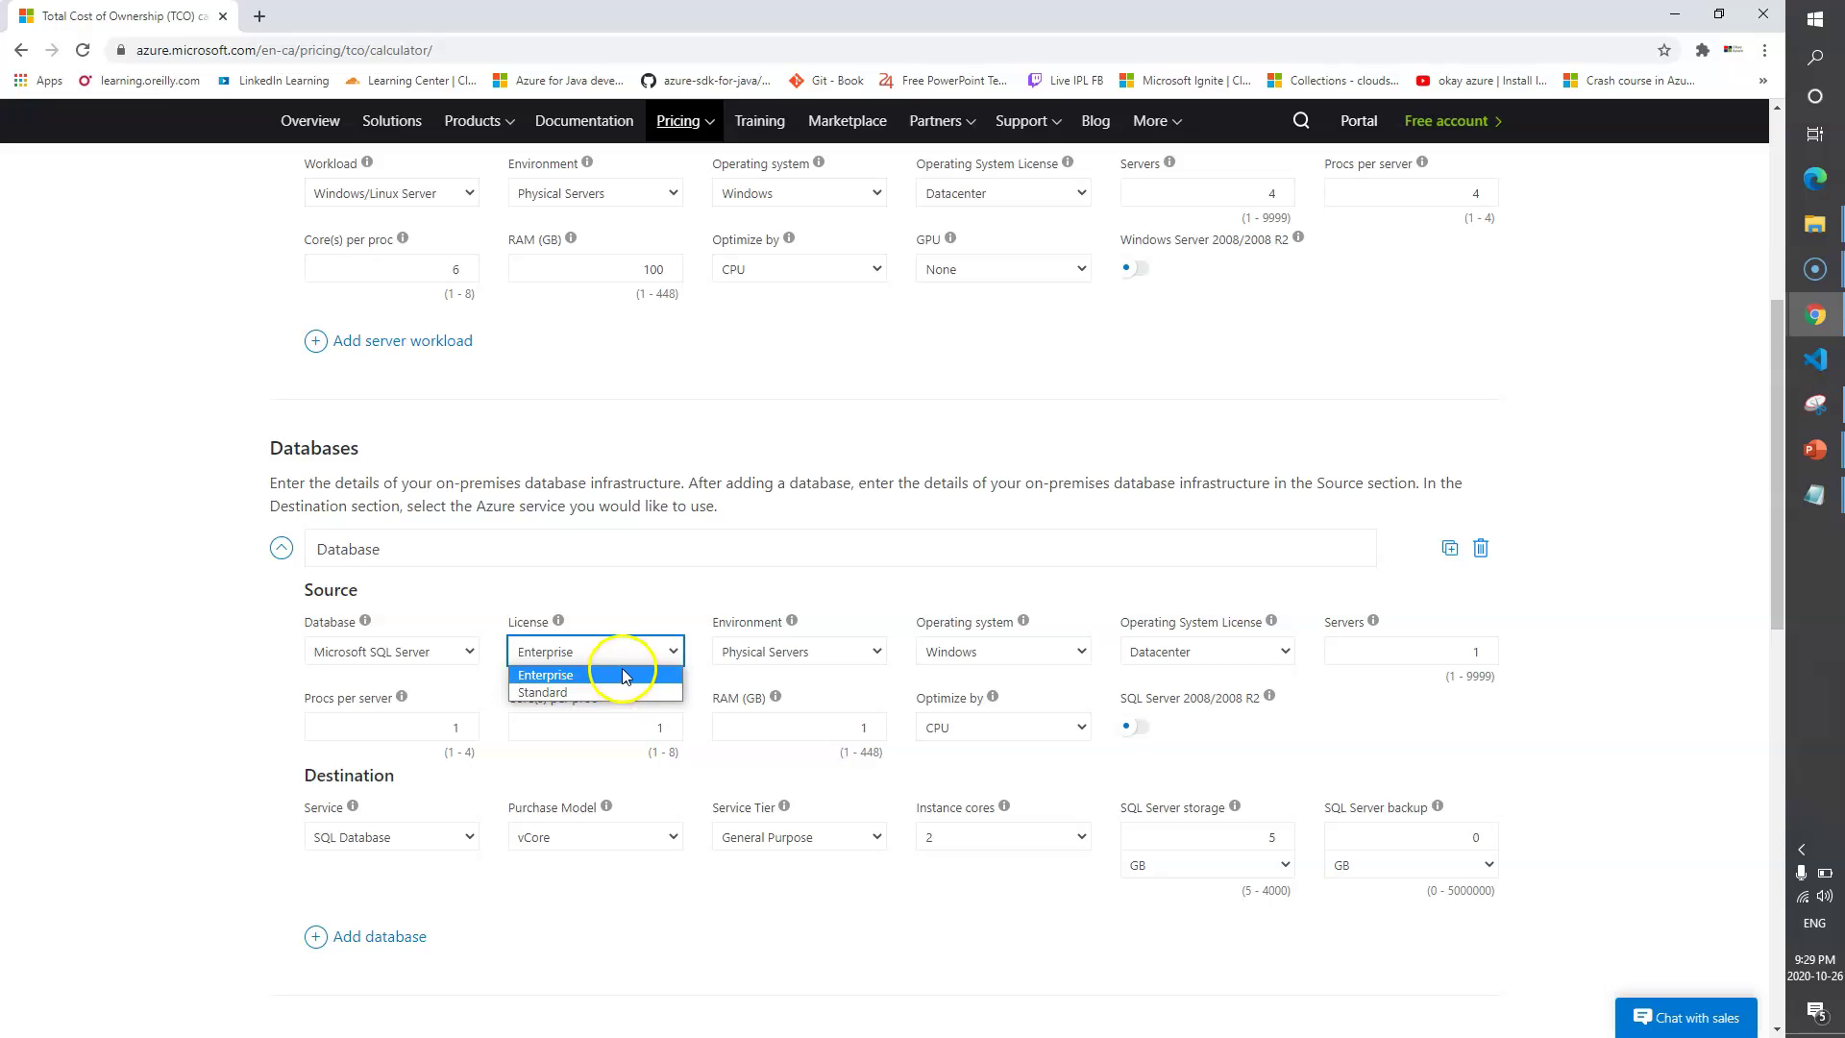
{"action": "left_click", "coordinate": [624, 675]}
{"action": "left_click", "coordinate": [873, 653]}
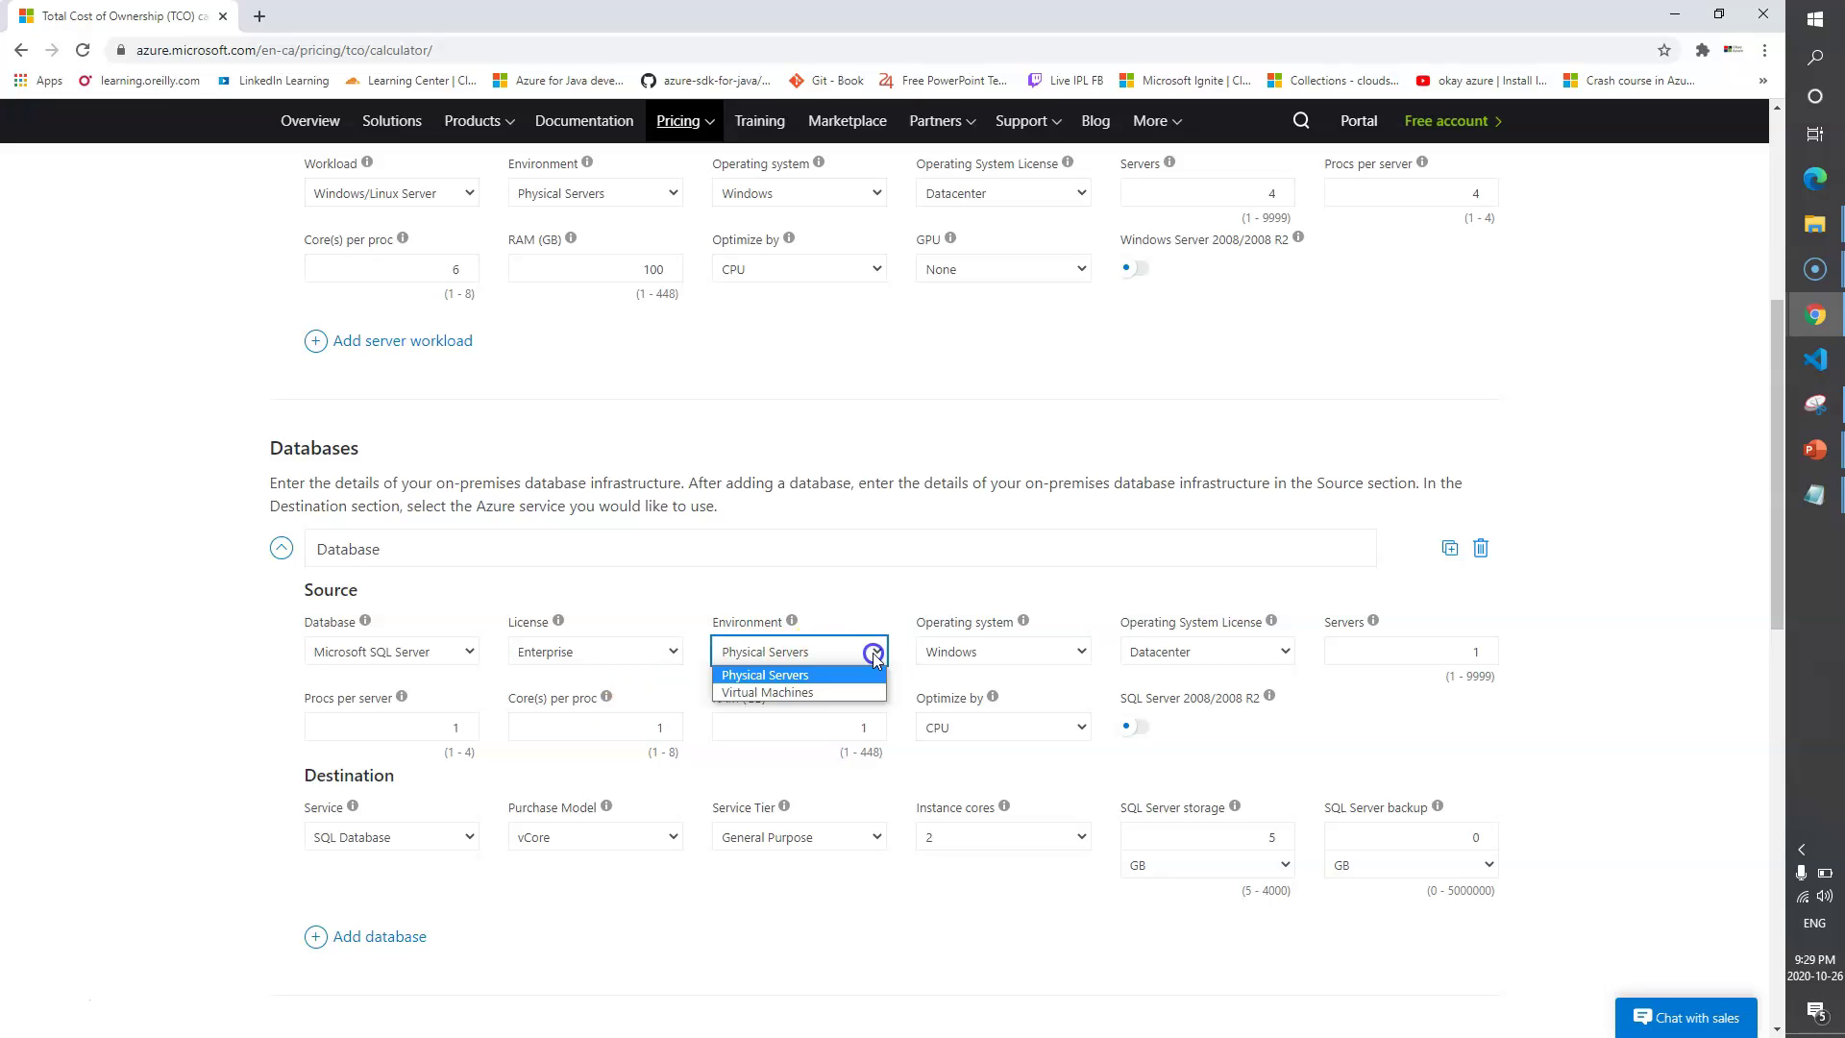
{"action": "left_click", "coordinate": [1000, 650]}
{"action": "left_click", "coordinate": [1230, 651]}
Set the database source to 2 servers, 4 processors per server, 8 cores per processor and 50 GB of RAM, optimized by Memory.
{"action": "left_click", "coordinate": [1400, 650]}
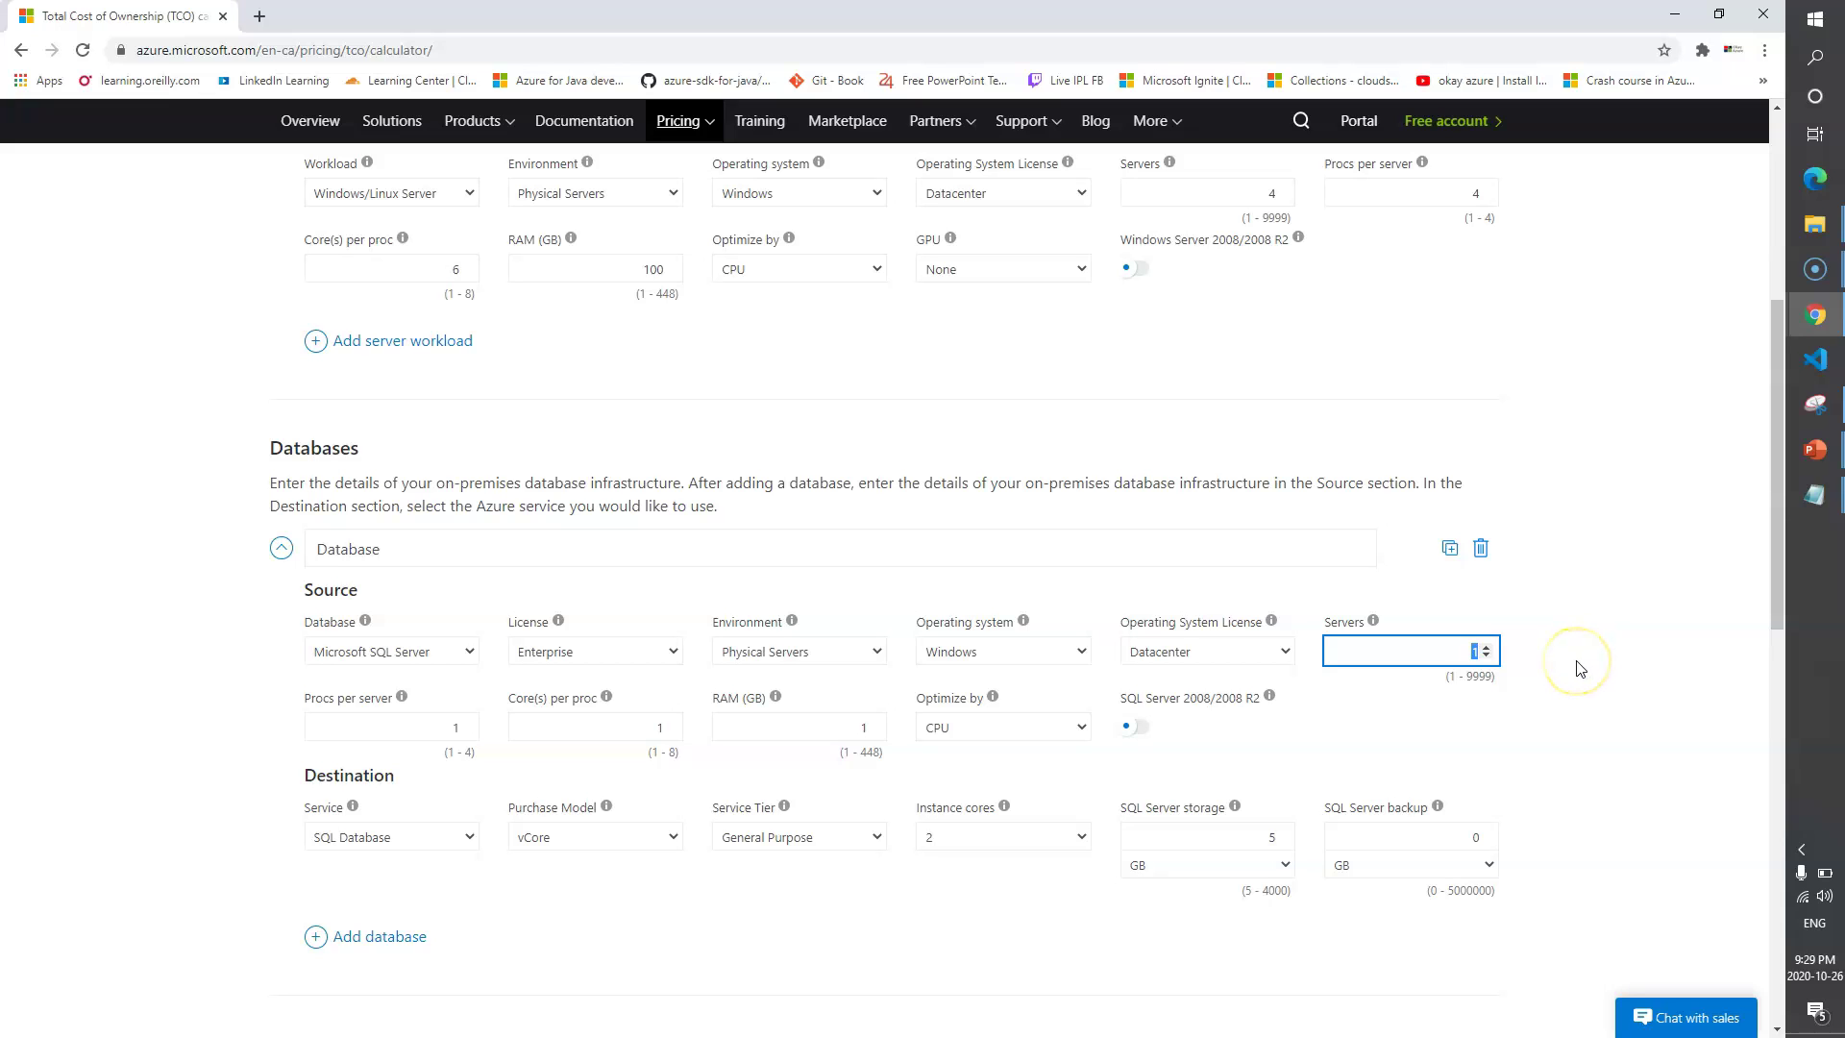
{"action": "left_click", "coordinate": [1585, 663]}
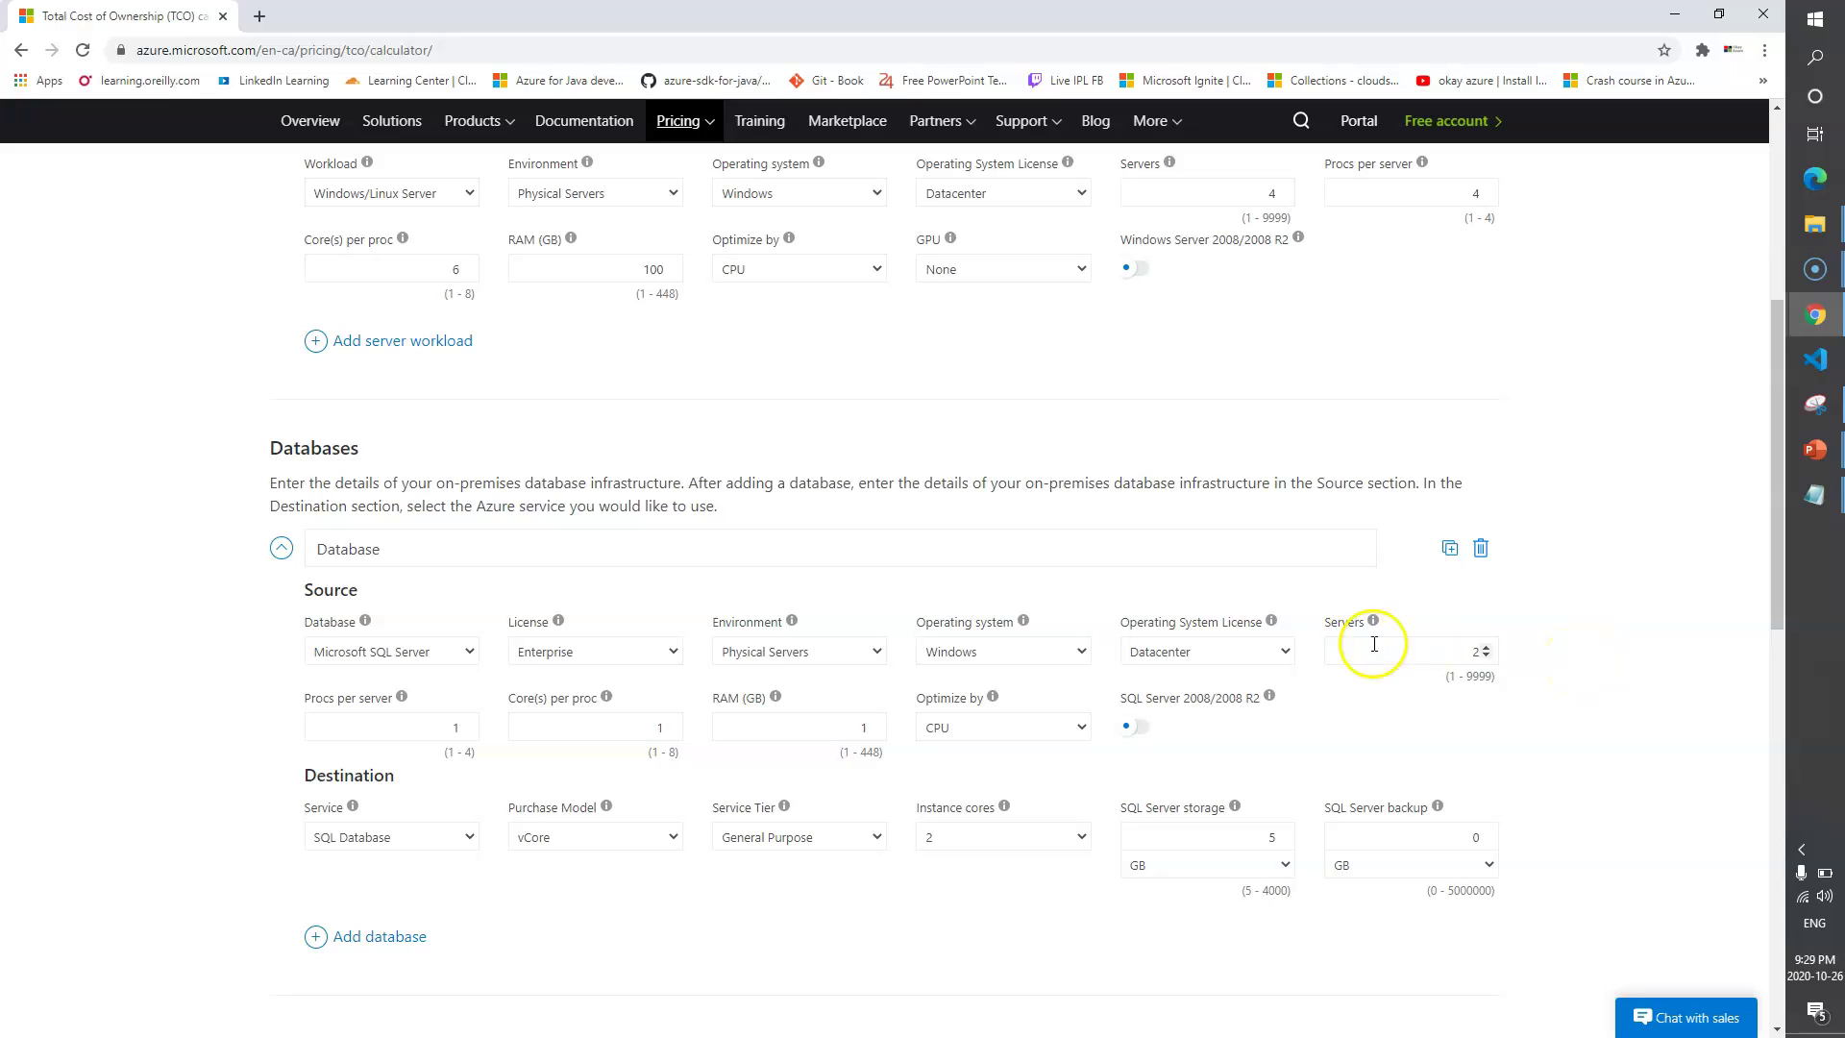
{"action": "left_click", "coordinate": [448, 731]}
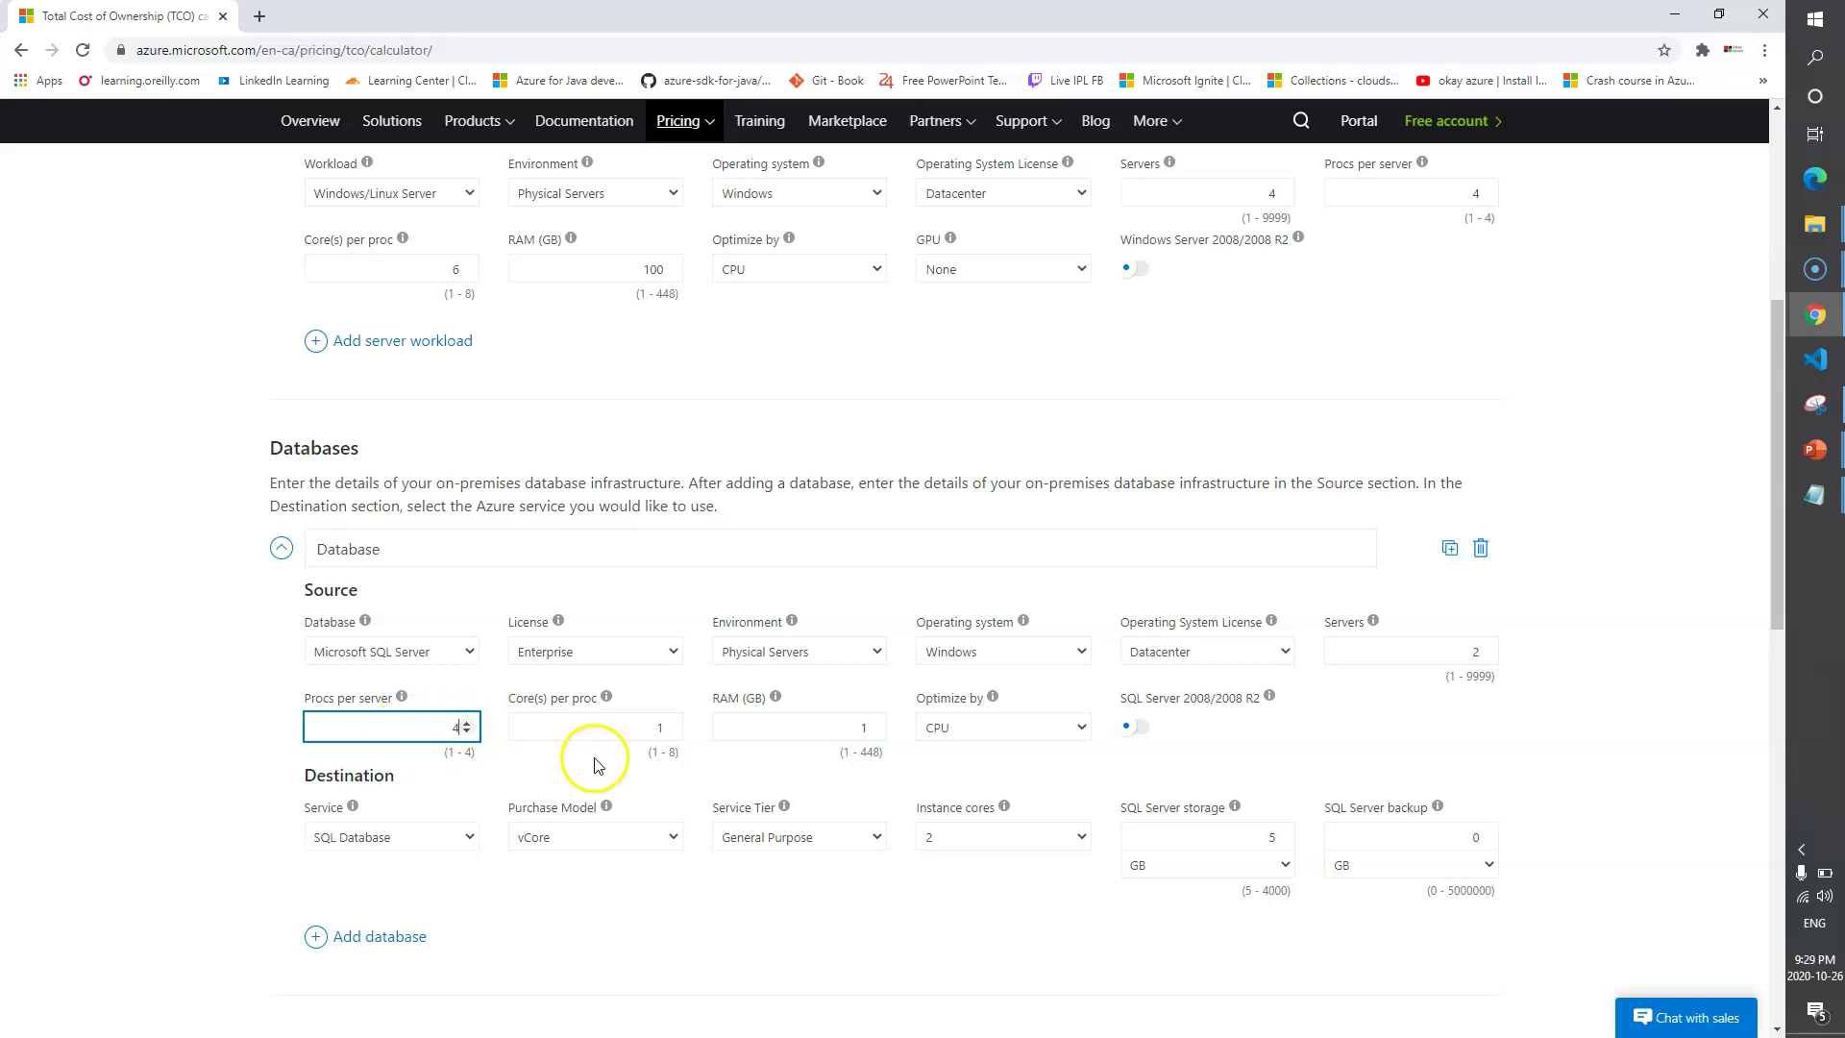
{"action": "left_click", "coordinate": [615, 727]}
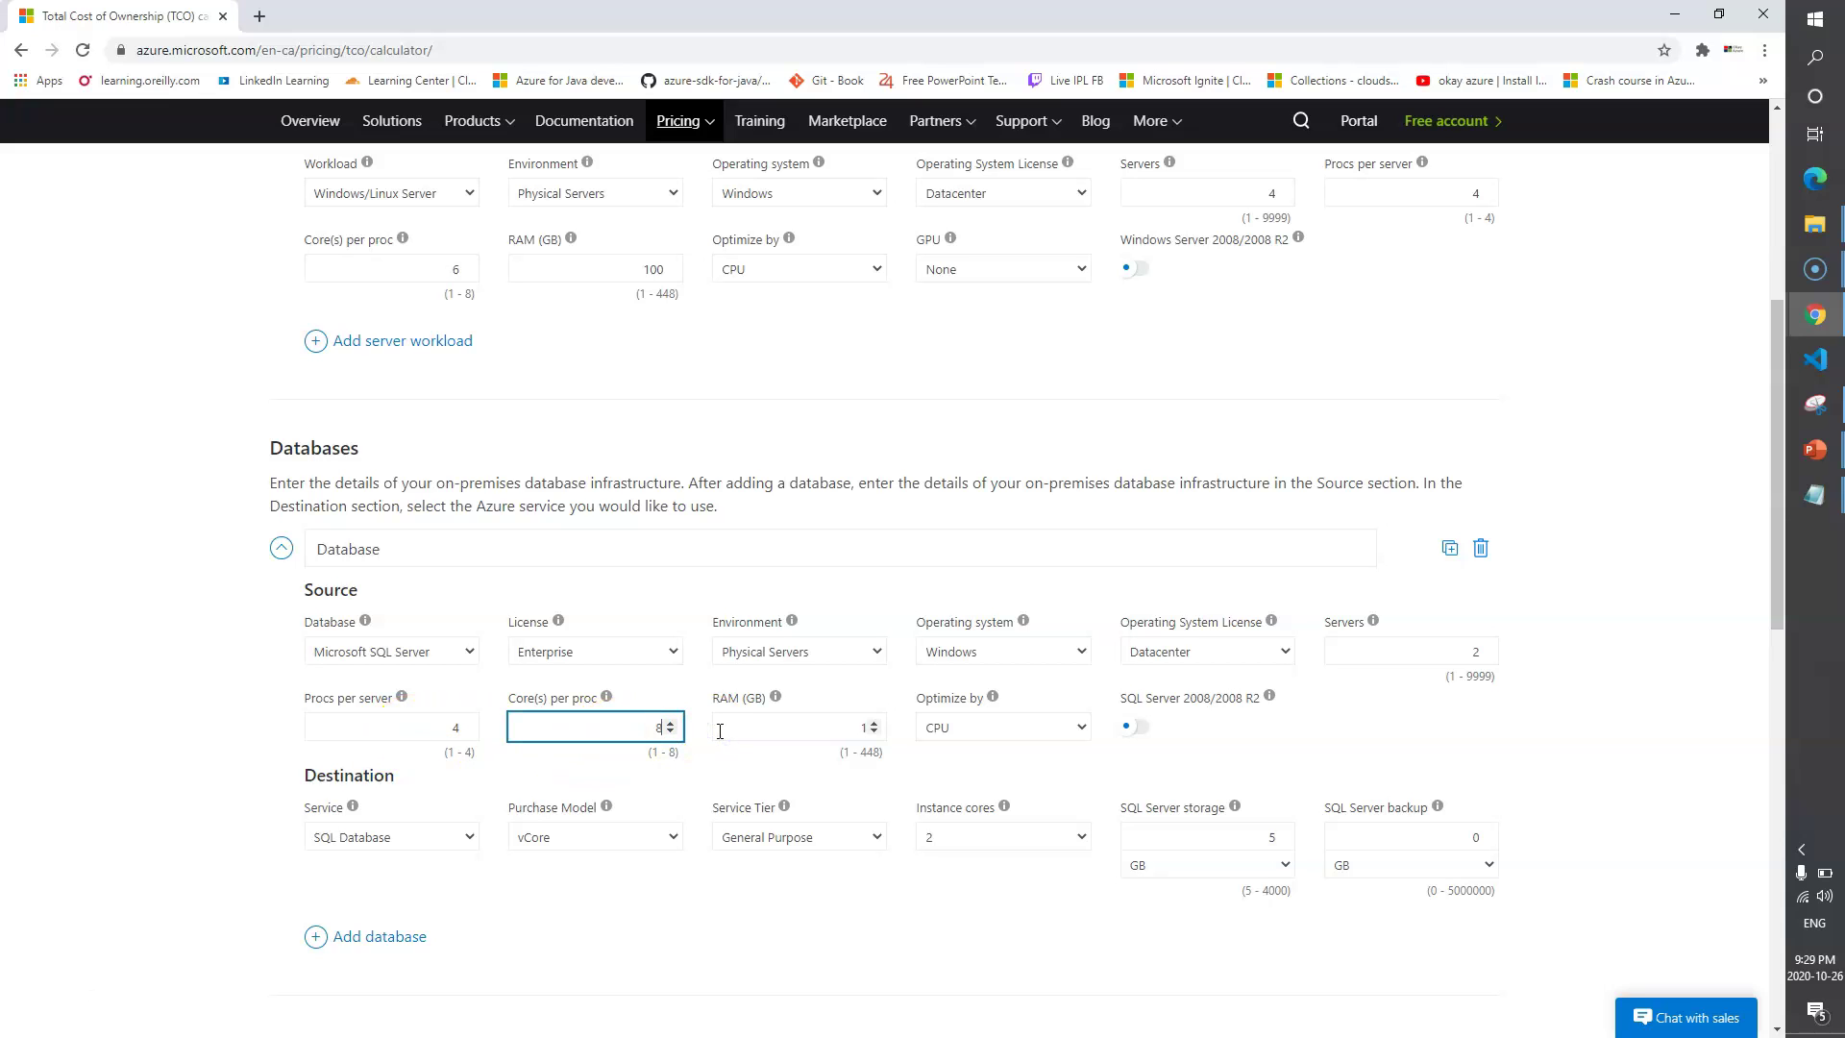
{"action": "left_click", "coordinate": [788, 727]}
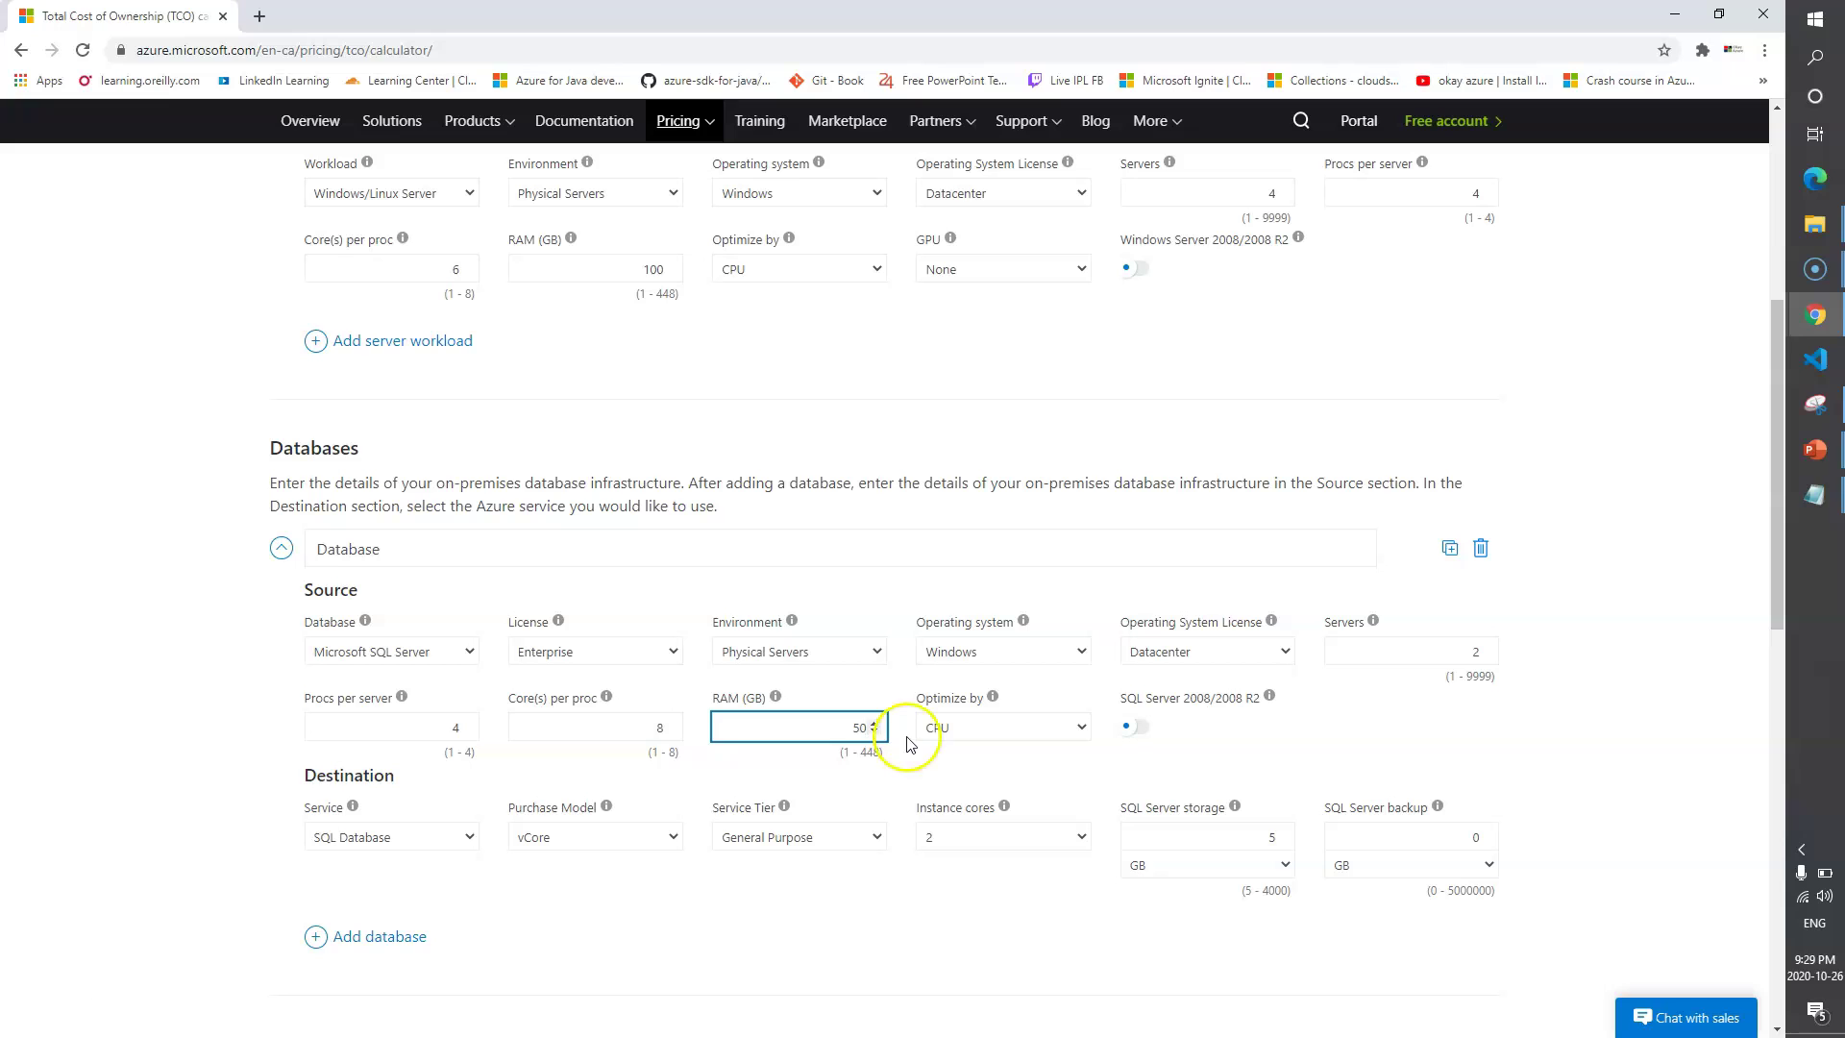
{"action": "left_click", "coordinate": [978, 771]}
{"action": "left_click", "coordinate": [1081, 728]}
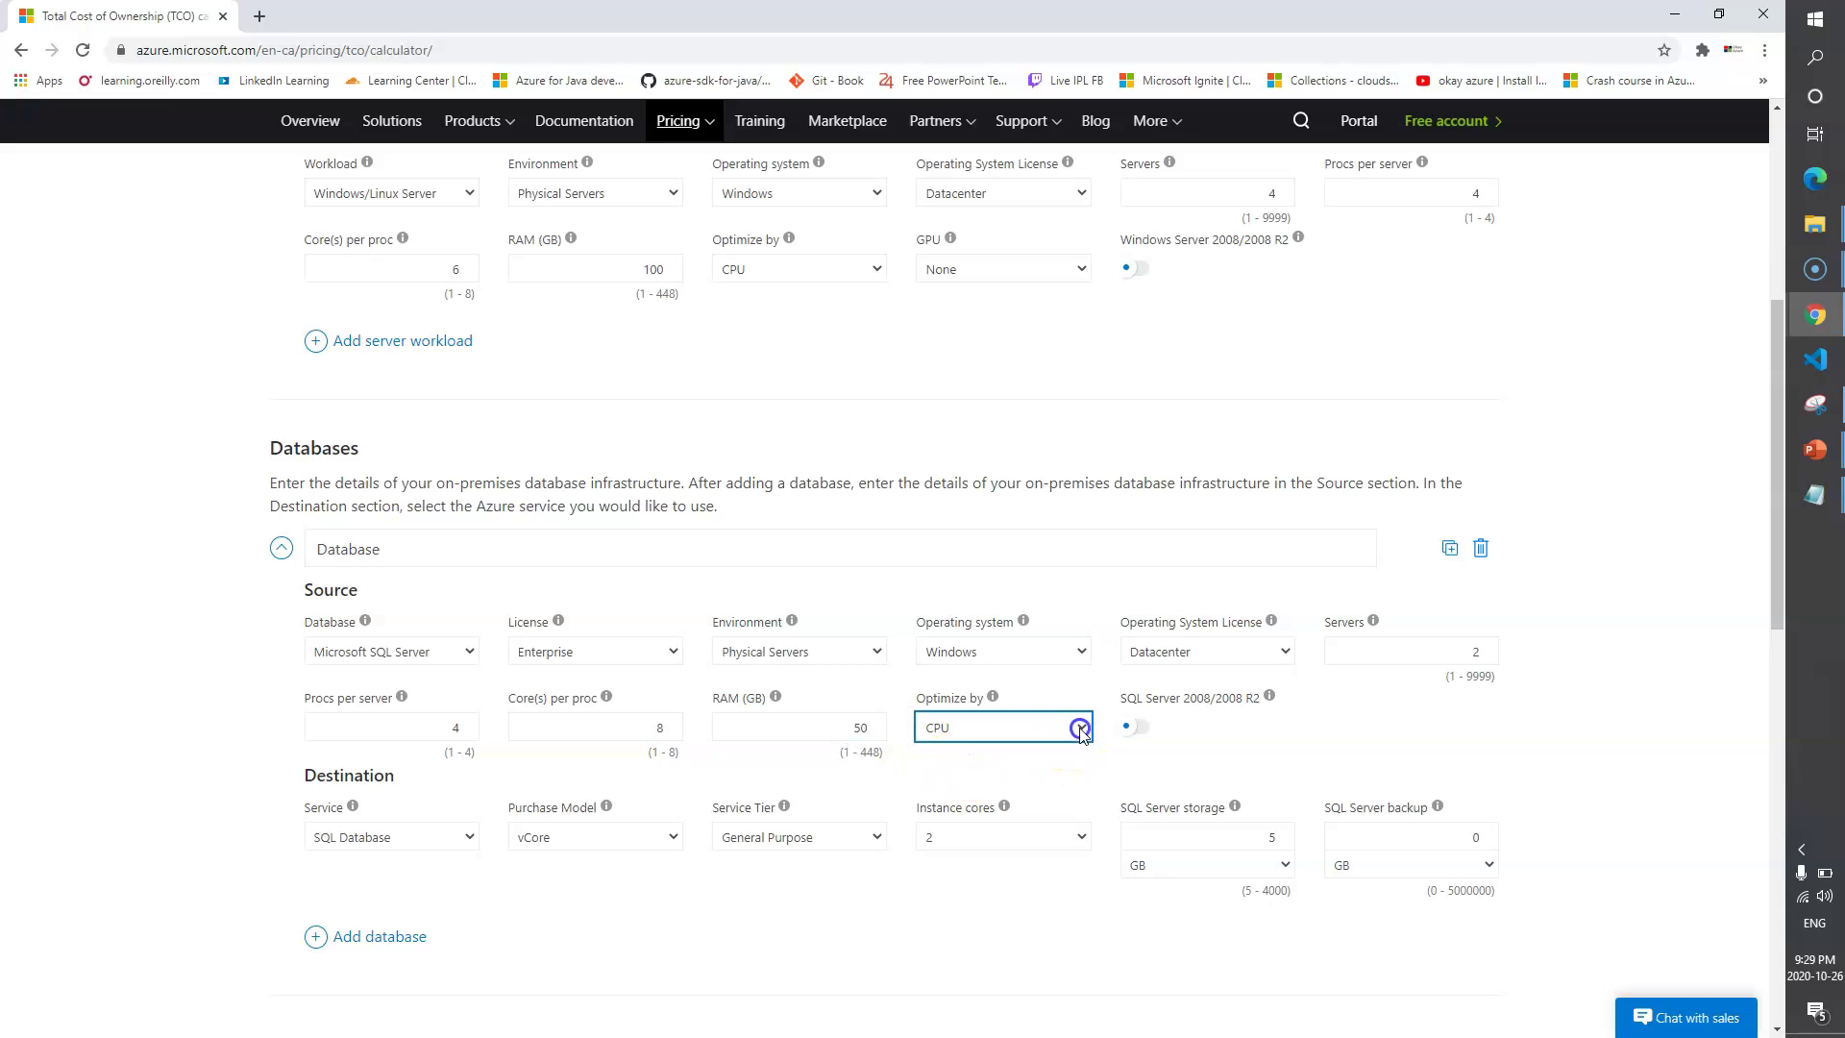
{"action": "left_click", "coordinate": [990, 765]}
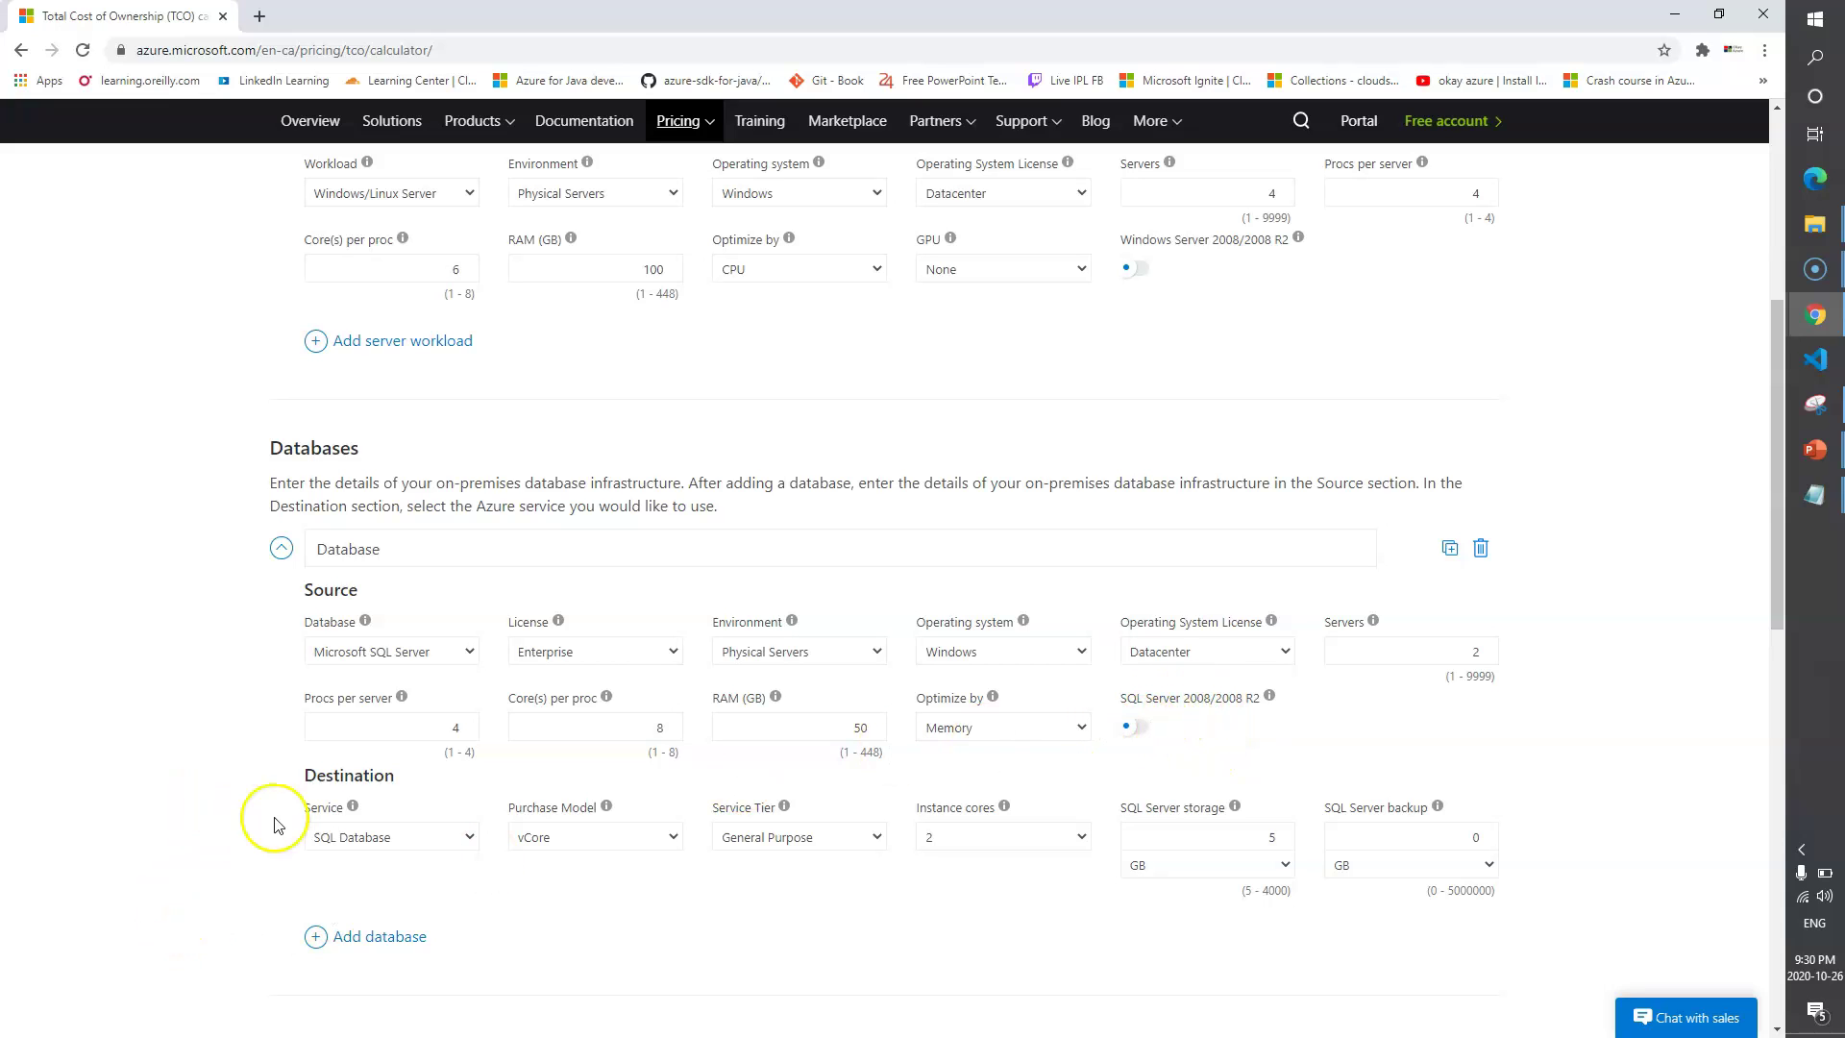
Choose SQL Database with the vCore purchase model and General Purpose service tier as the database destination.
{"action": "left_click", "coordinate": [460, 834]}
{"action": "left_click", "coordinate": [404, 860]}
{"action": "left_click", "coordinate": [576, 837]}
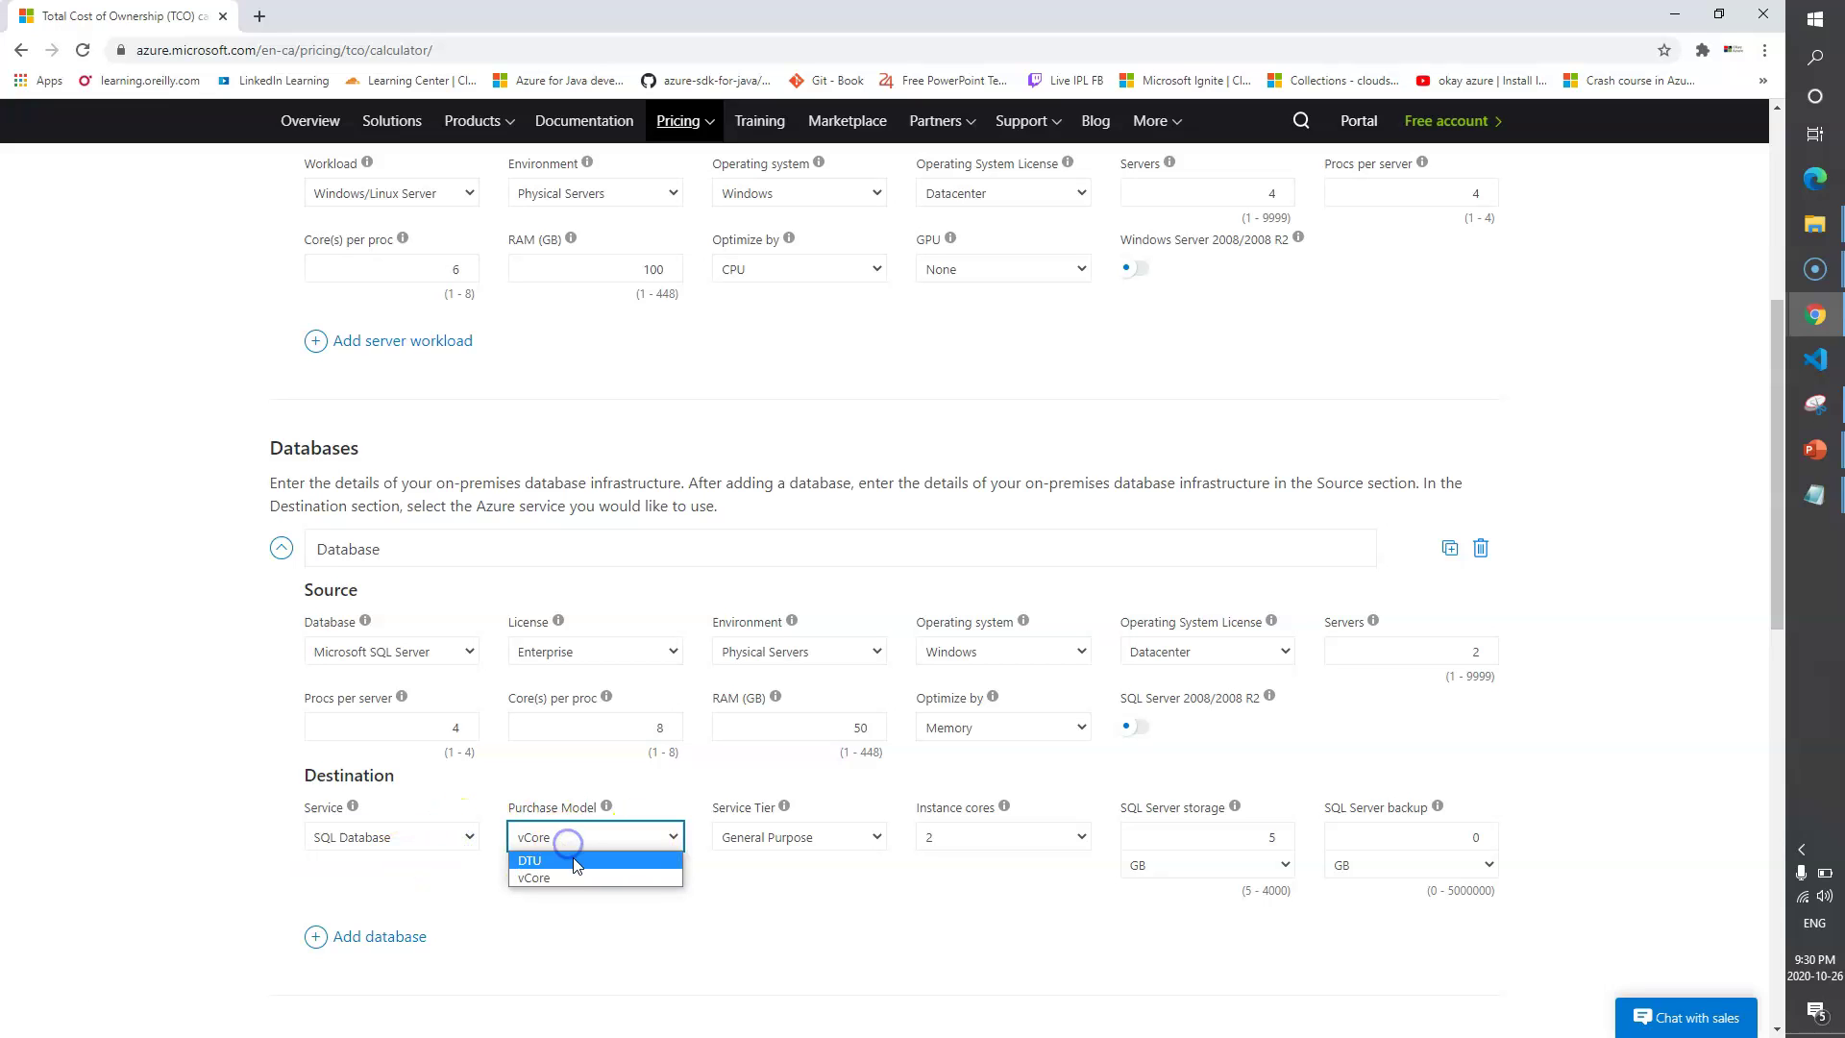
{"action": "left_click", "coordinate": [571, 879]}
{"action": "left_click", "coordinate": [831, 837]}
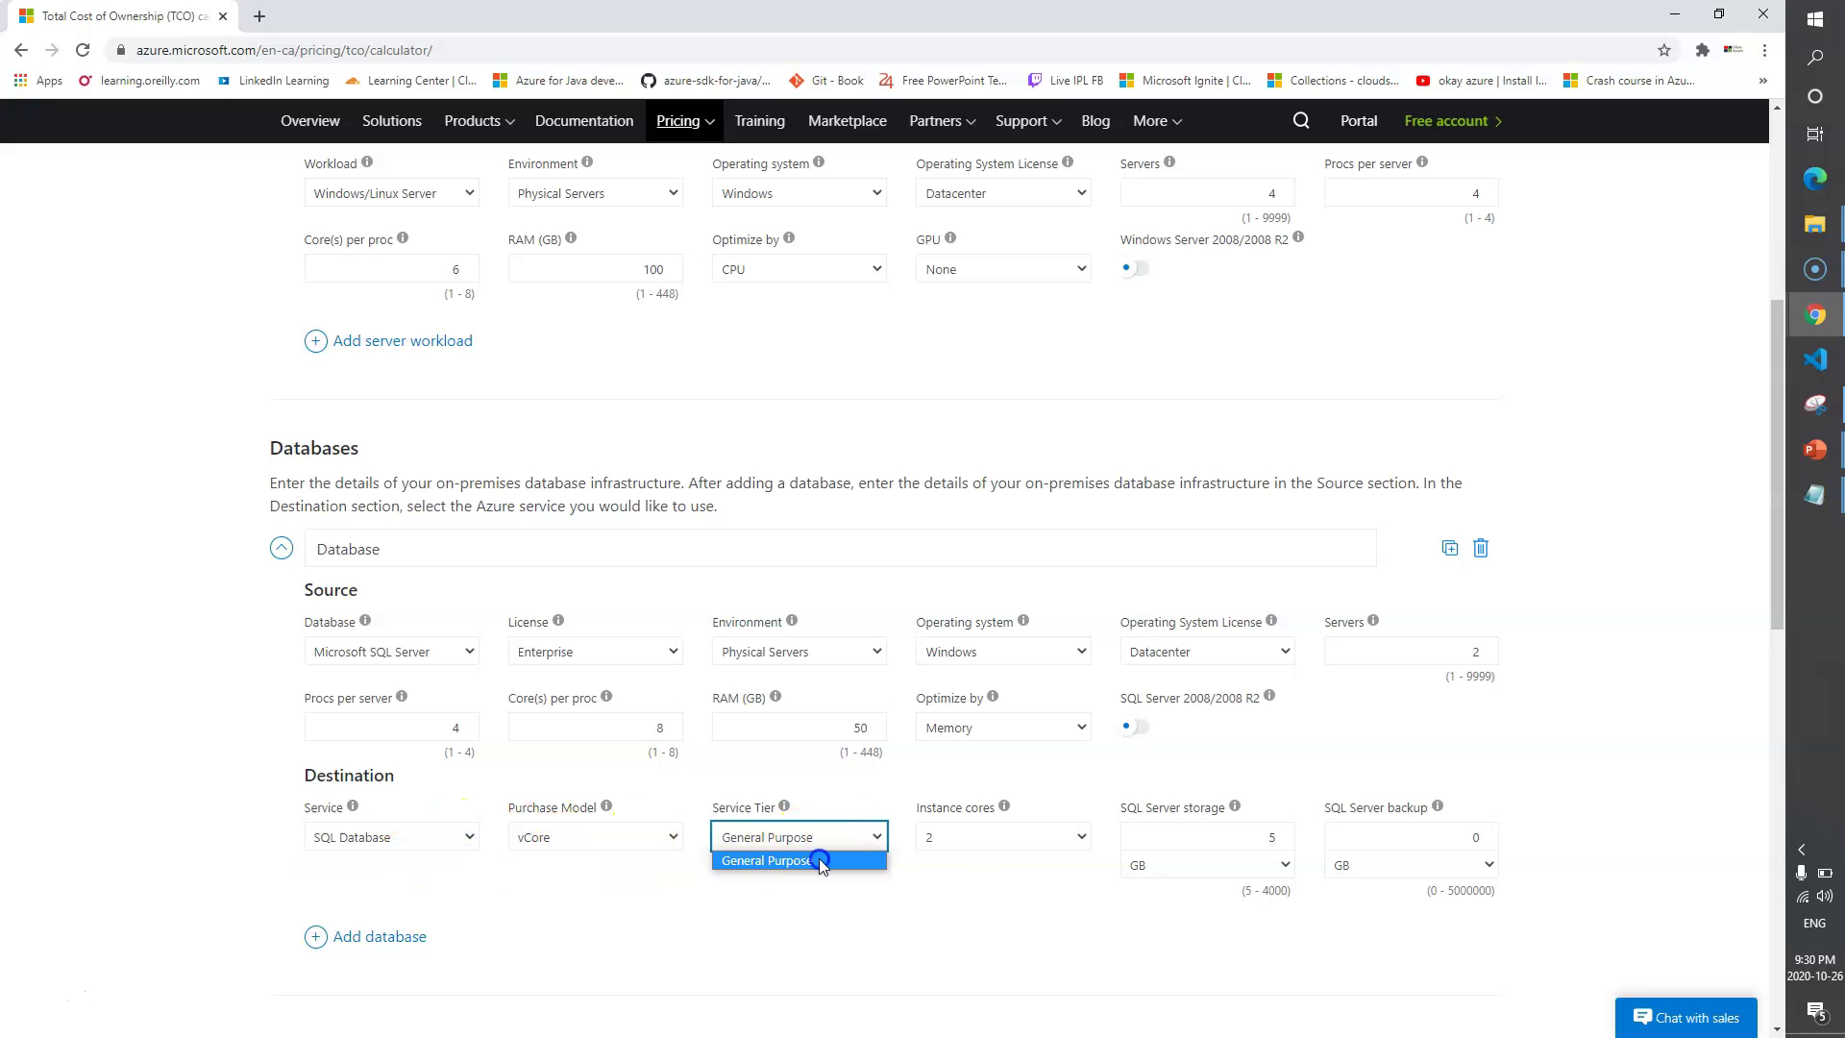
{"action": "left_click", "coordinate": [819, 858]}
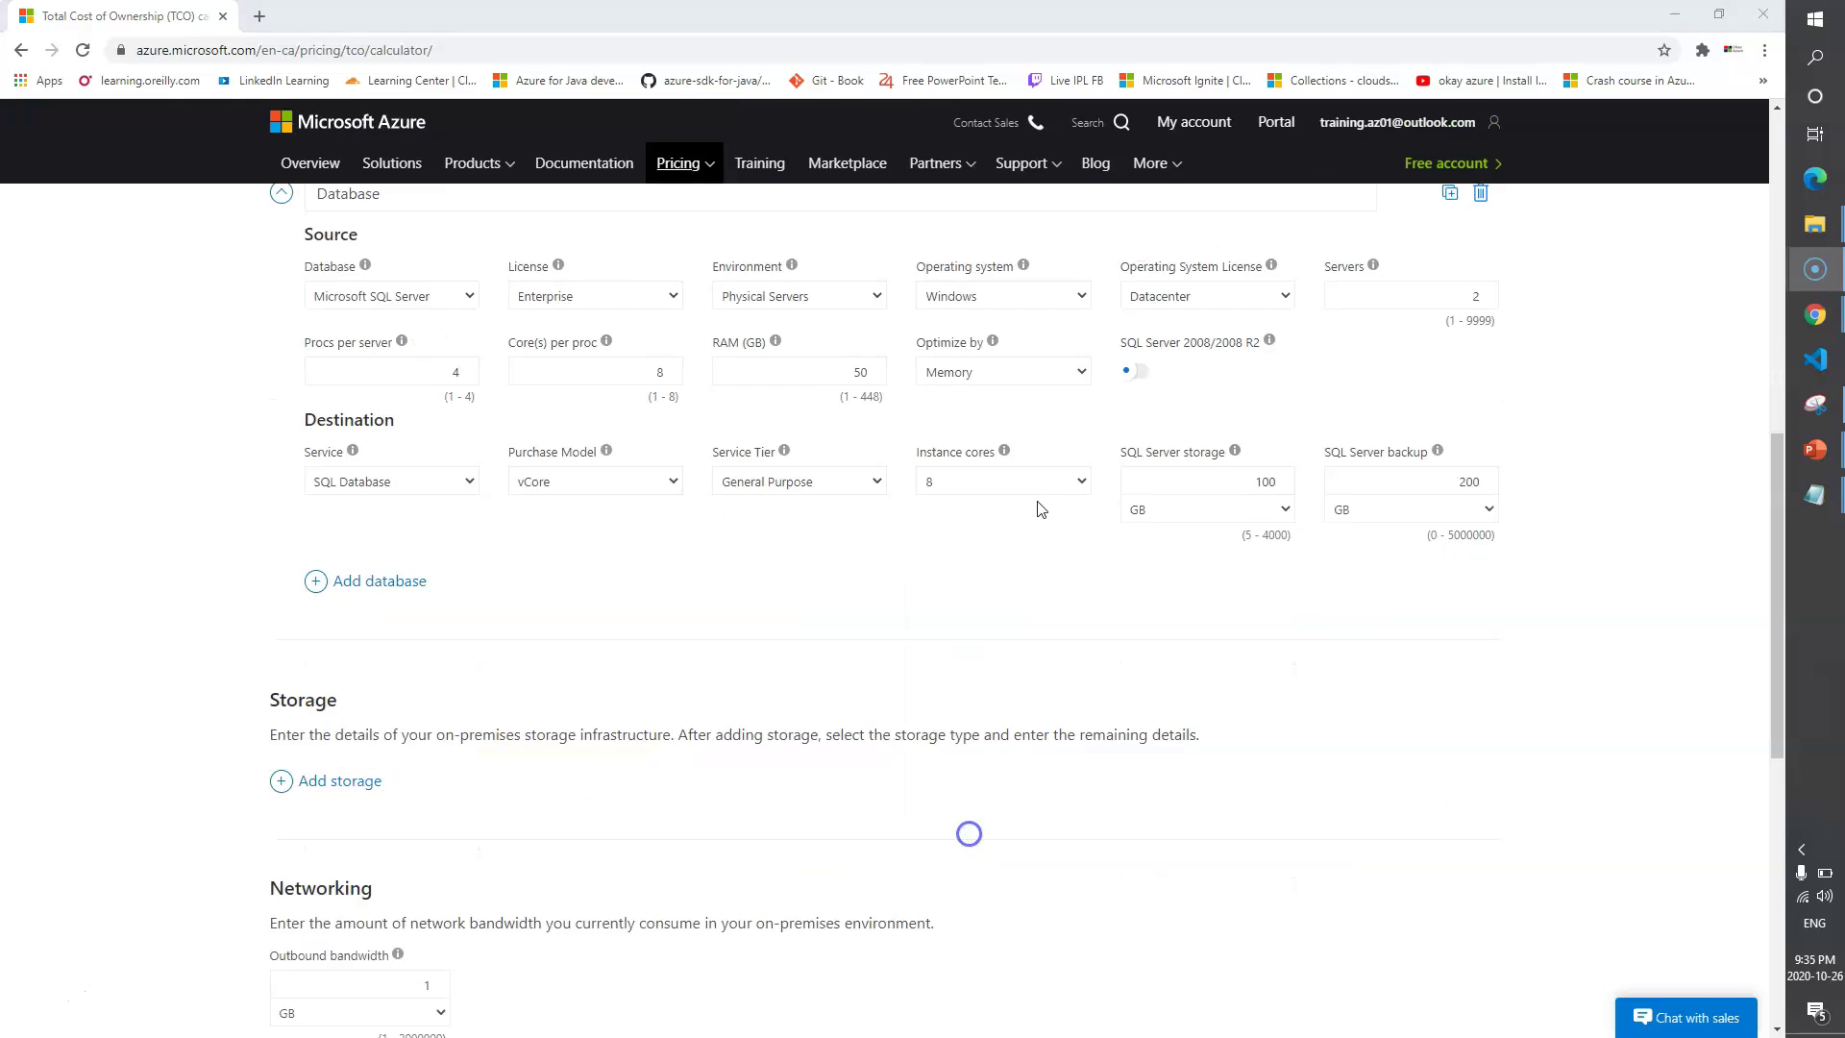
Set the database destination to 8 instance cores, 50 GB of SQL Server storage and 100 GB of SQL Server backup.
{"action": "scroll", "coordinate": [1038, 507], "scroll_direction": "up", "scroll_amount": 1}
{"action": "left_click", "coordinate": [1001, 580]}
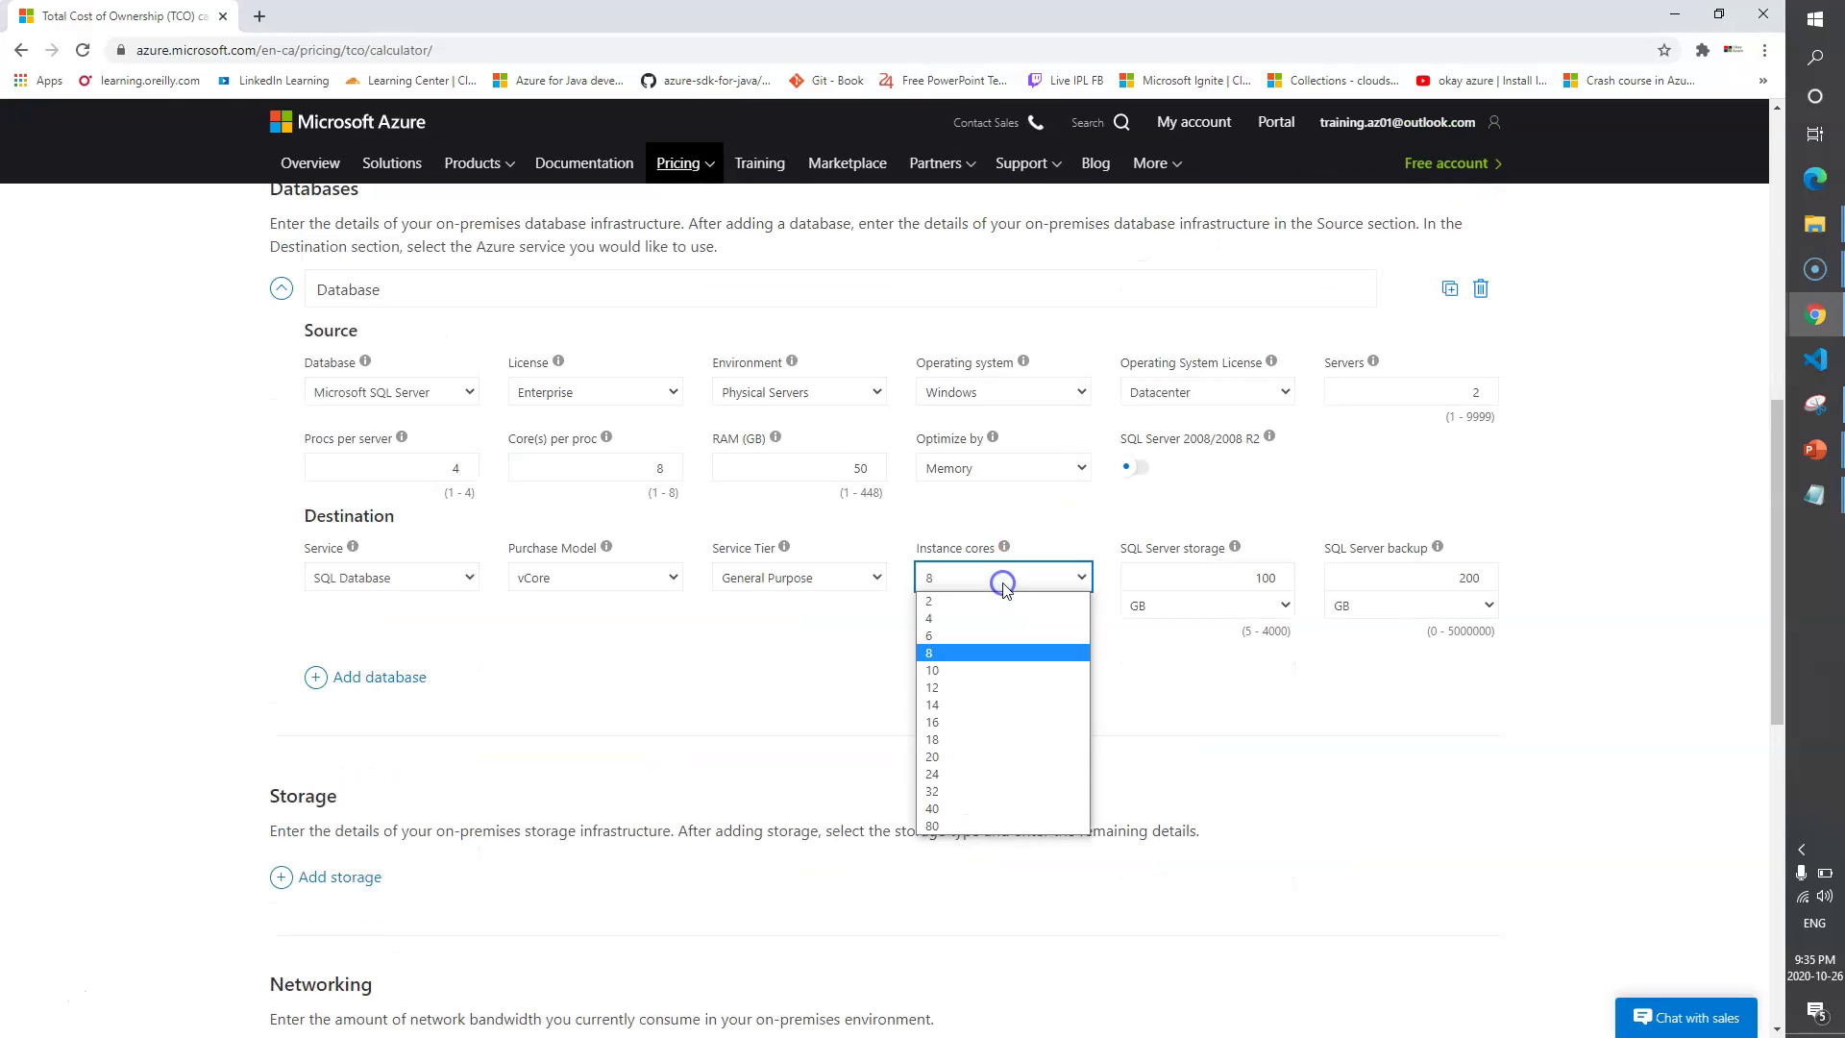
{"action": "left_click", "coordinate": [966, 652]}
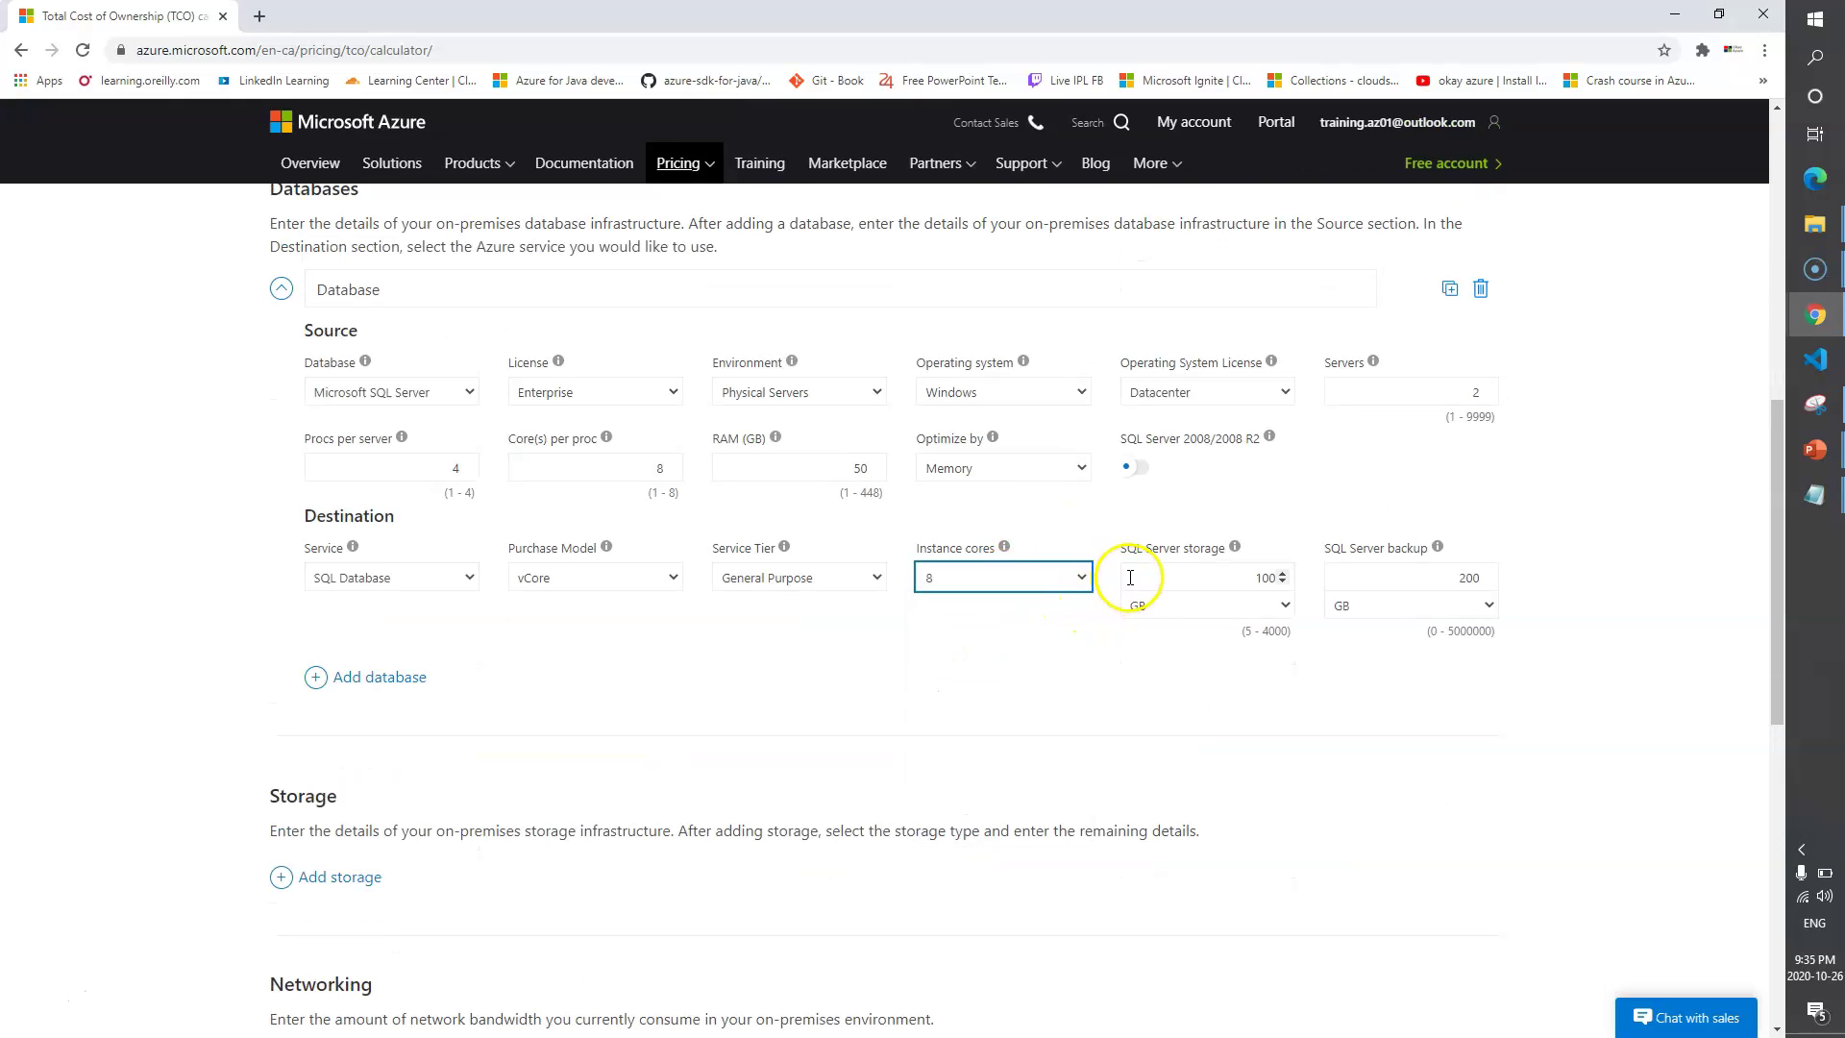
{"action": "left_click", "coordinate": [1131, 577]}
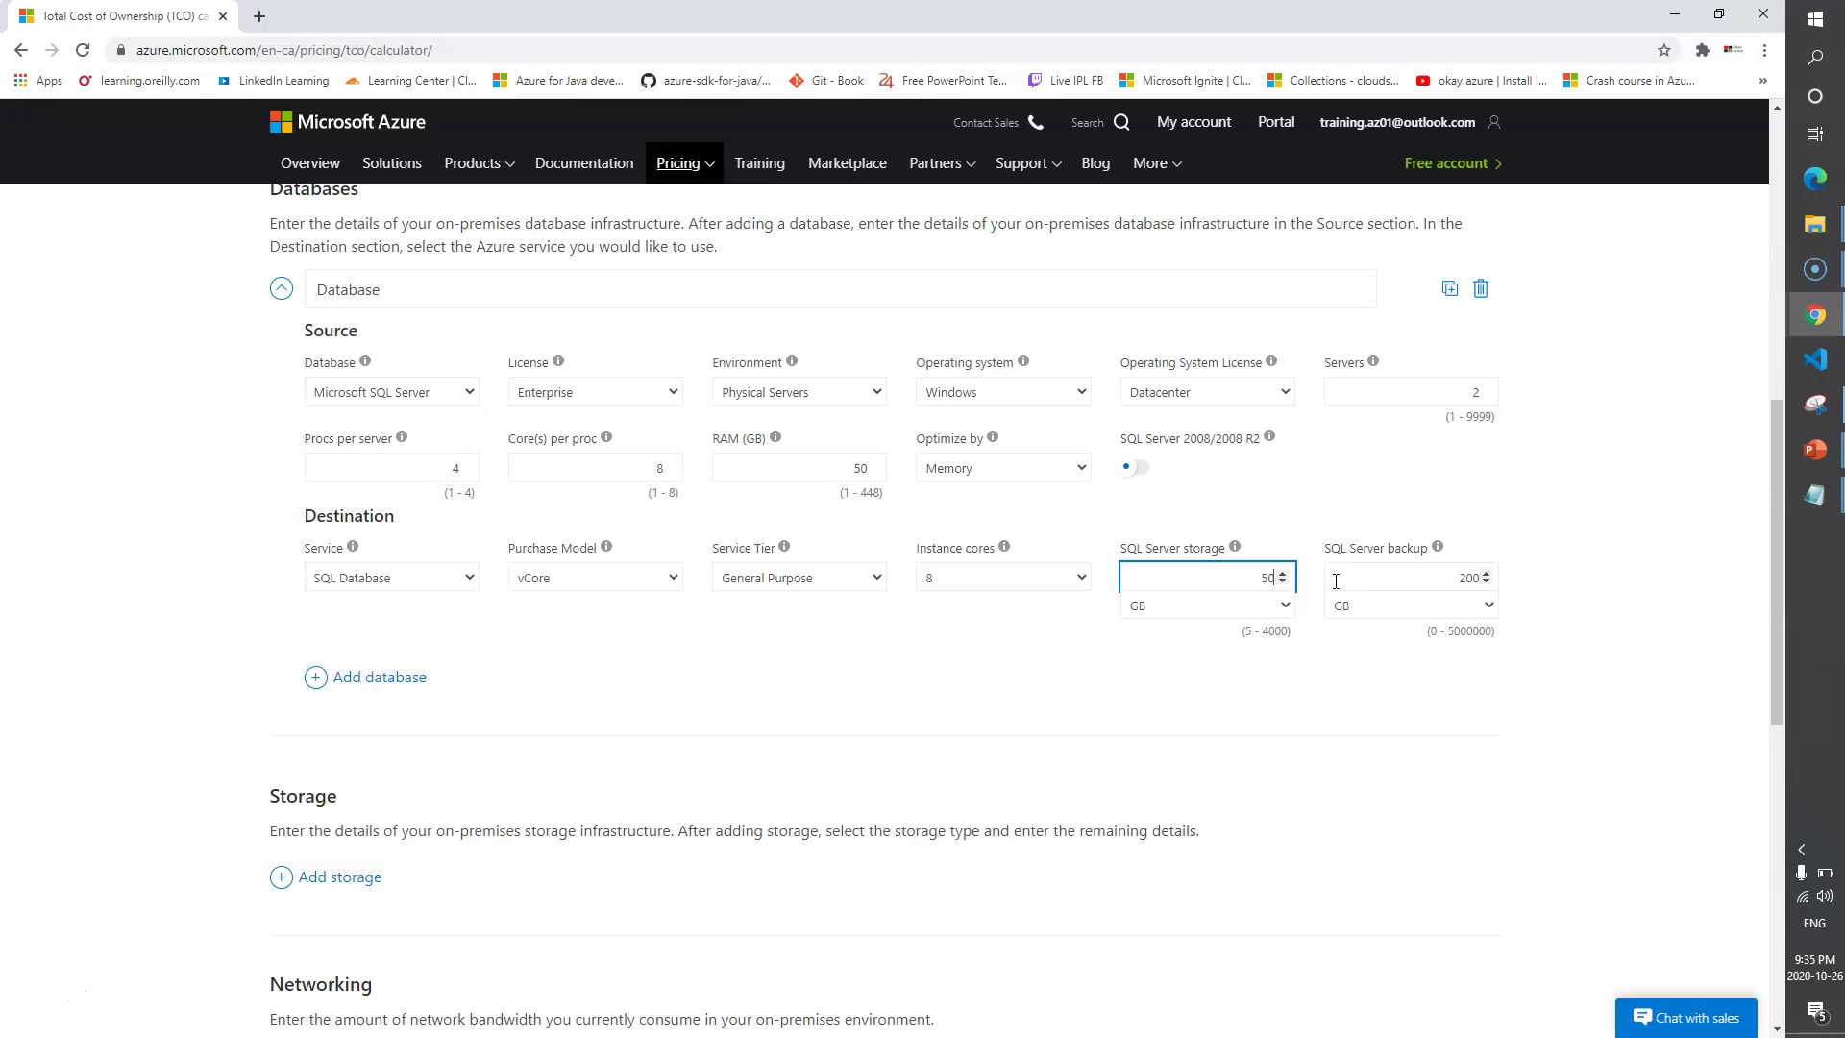
{"action": "left_click", "coordinate": [1506, 578]}
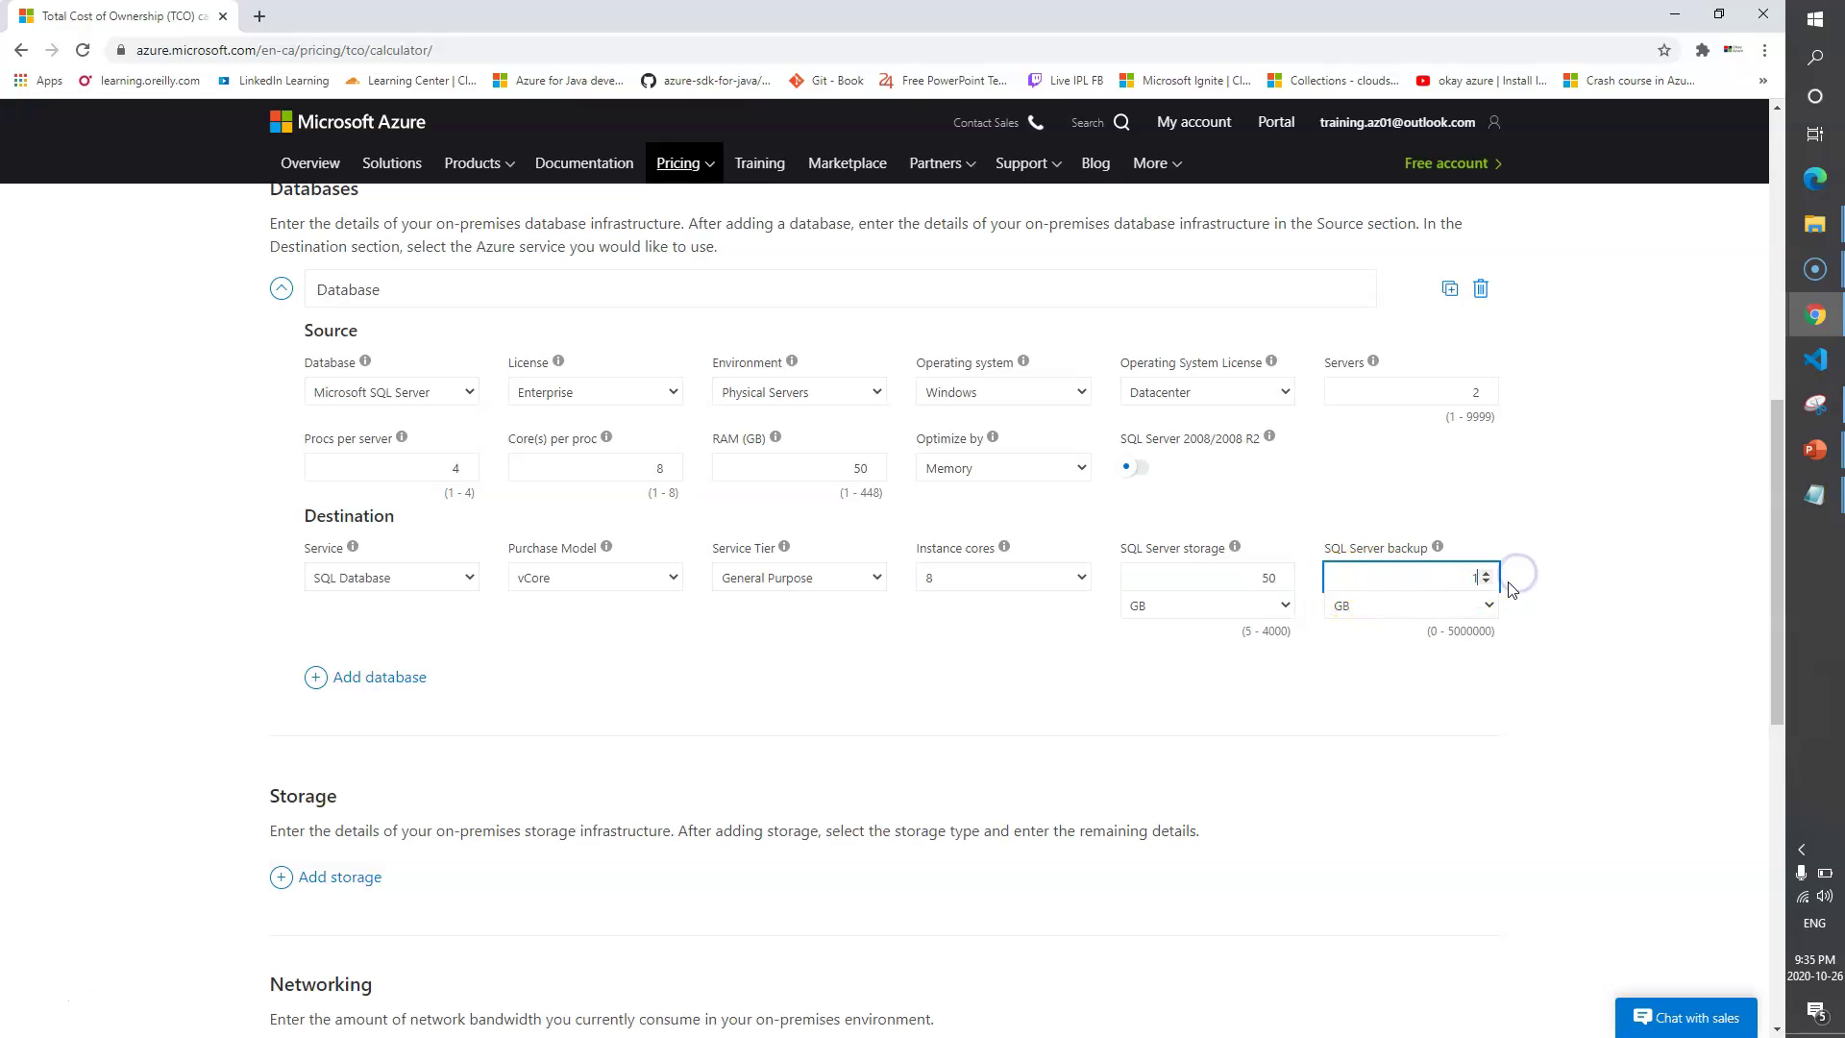
{"action": "left_click", "coordinate": [1464, 677]}
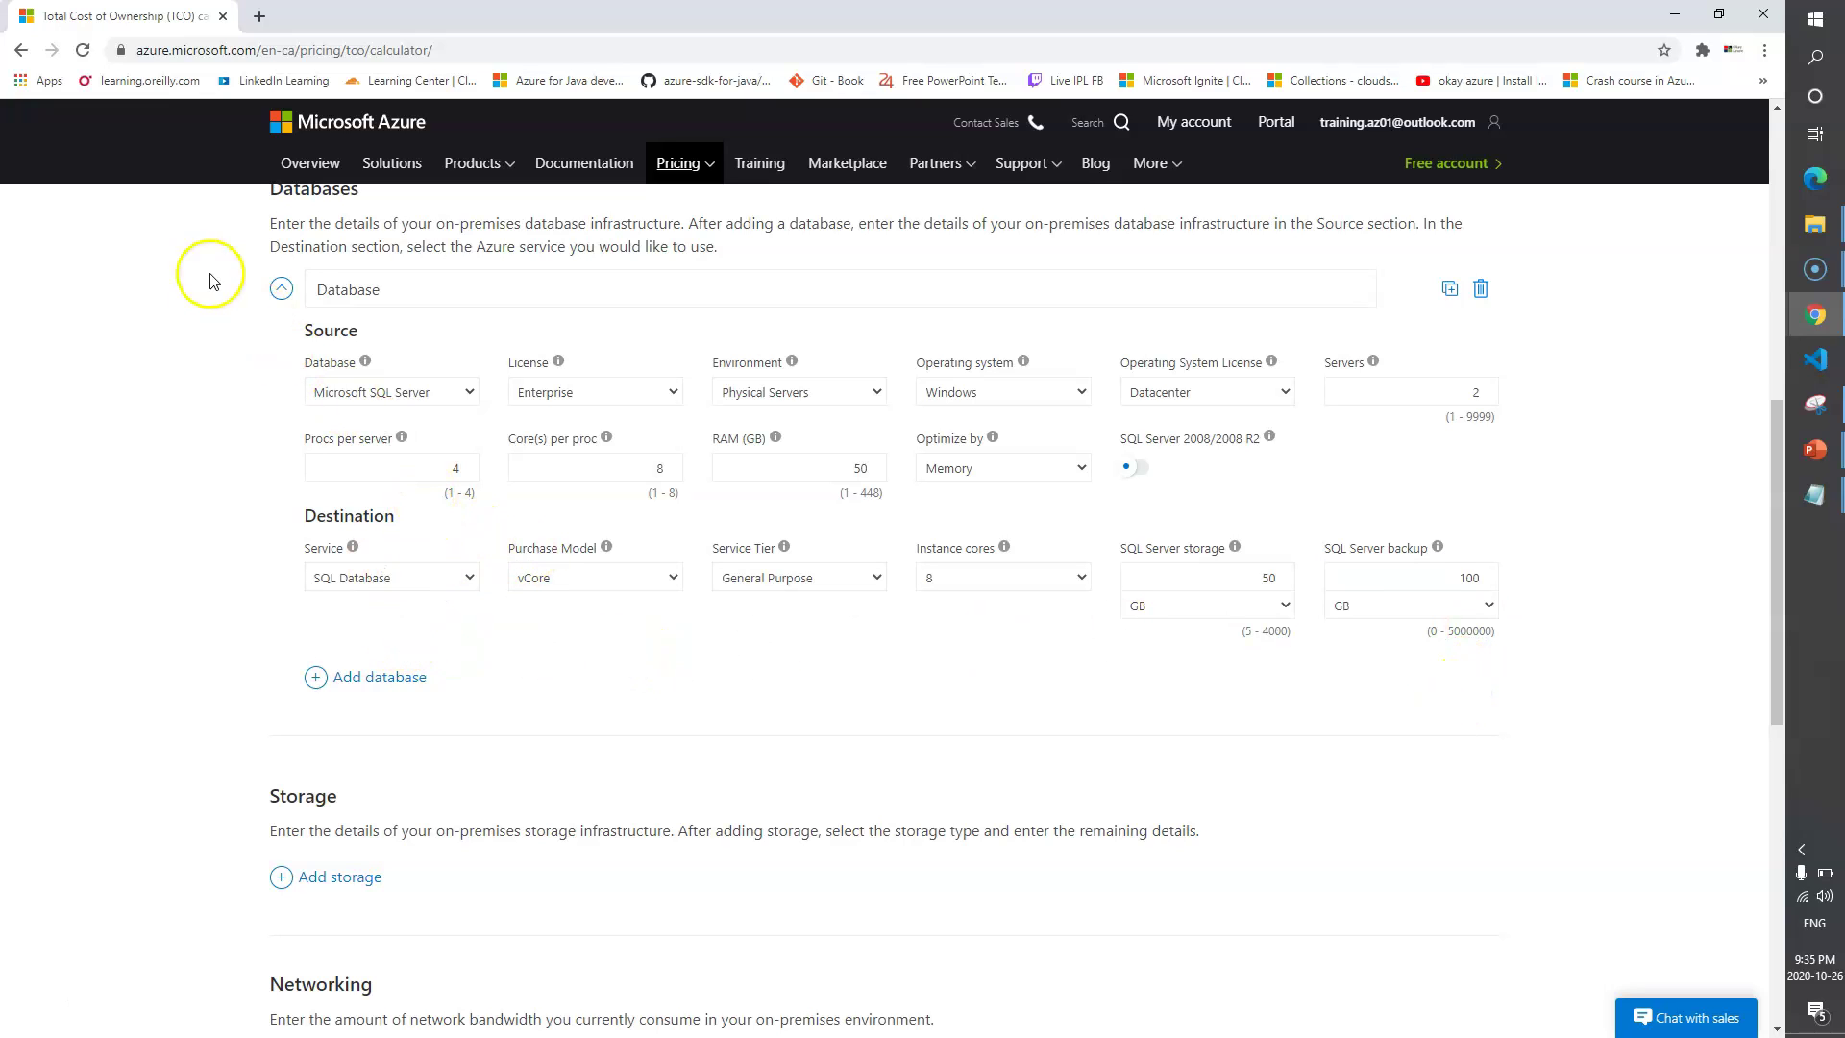
{"action": "left_click", "coordinate": [381, 680]}
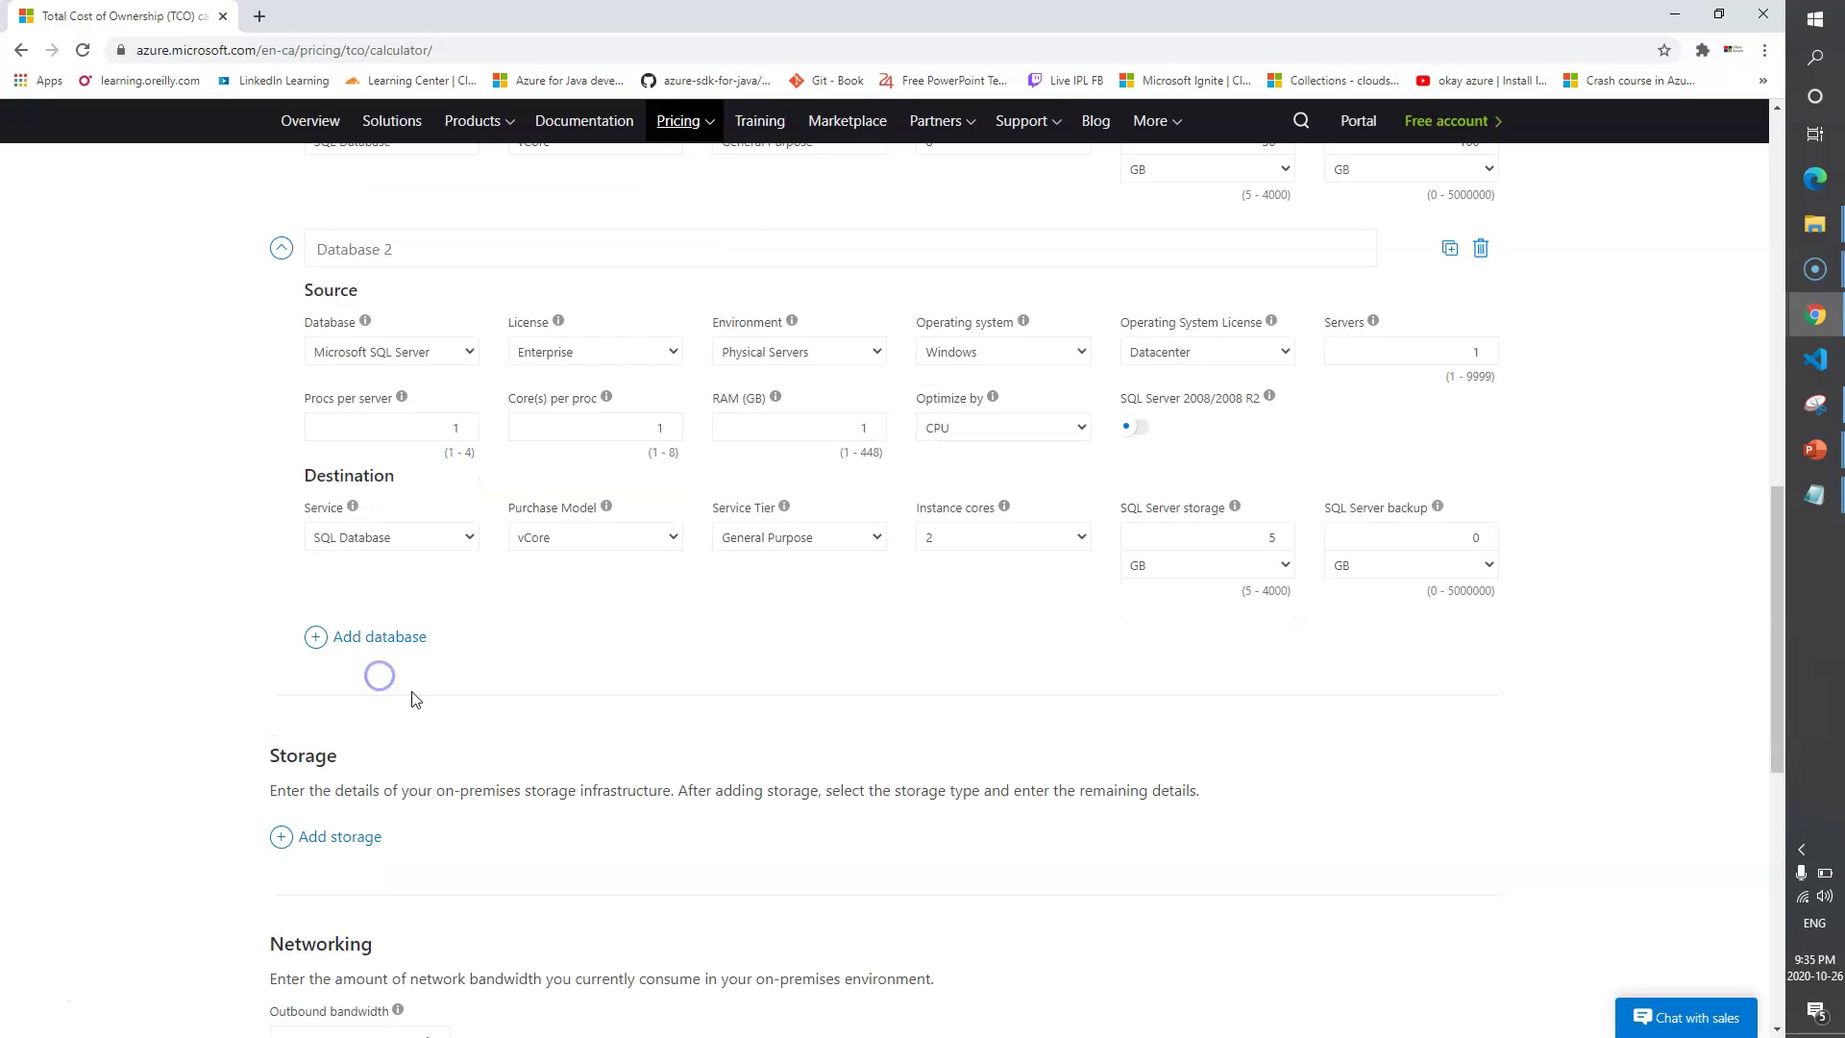
{"action": "left_click", "coordinate": [414, 256]}
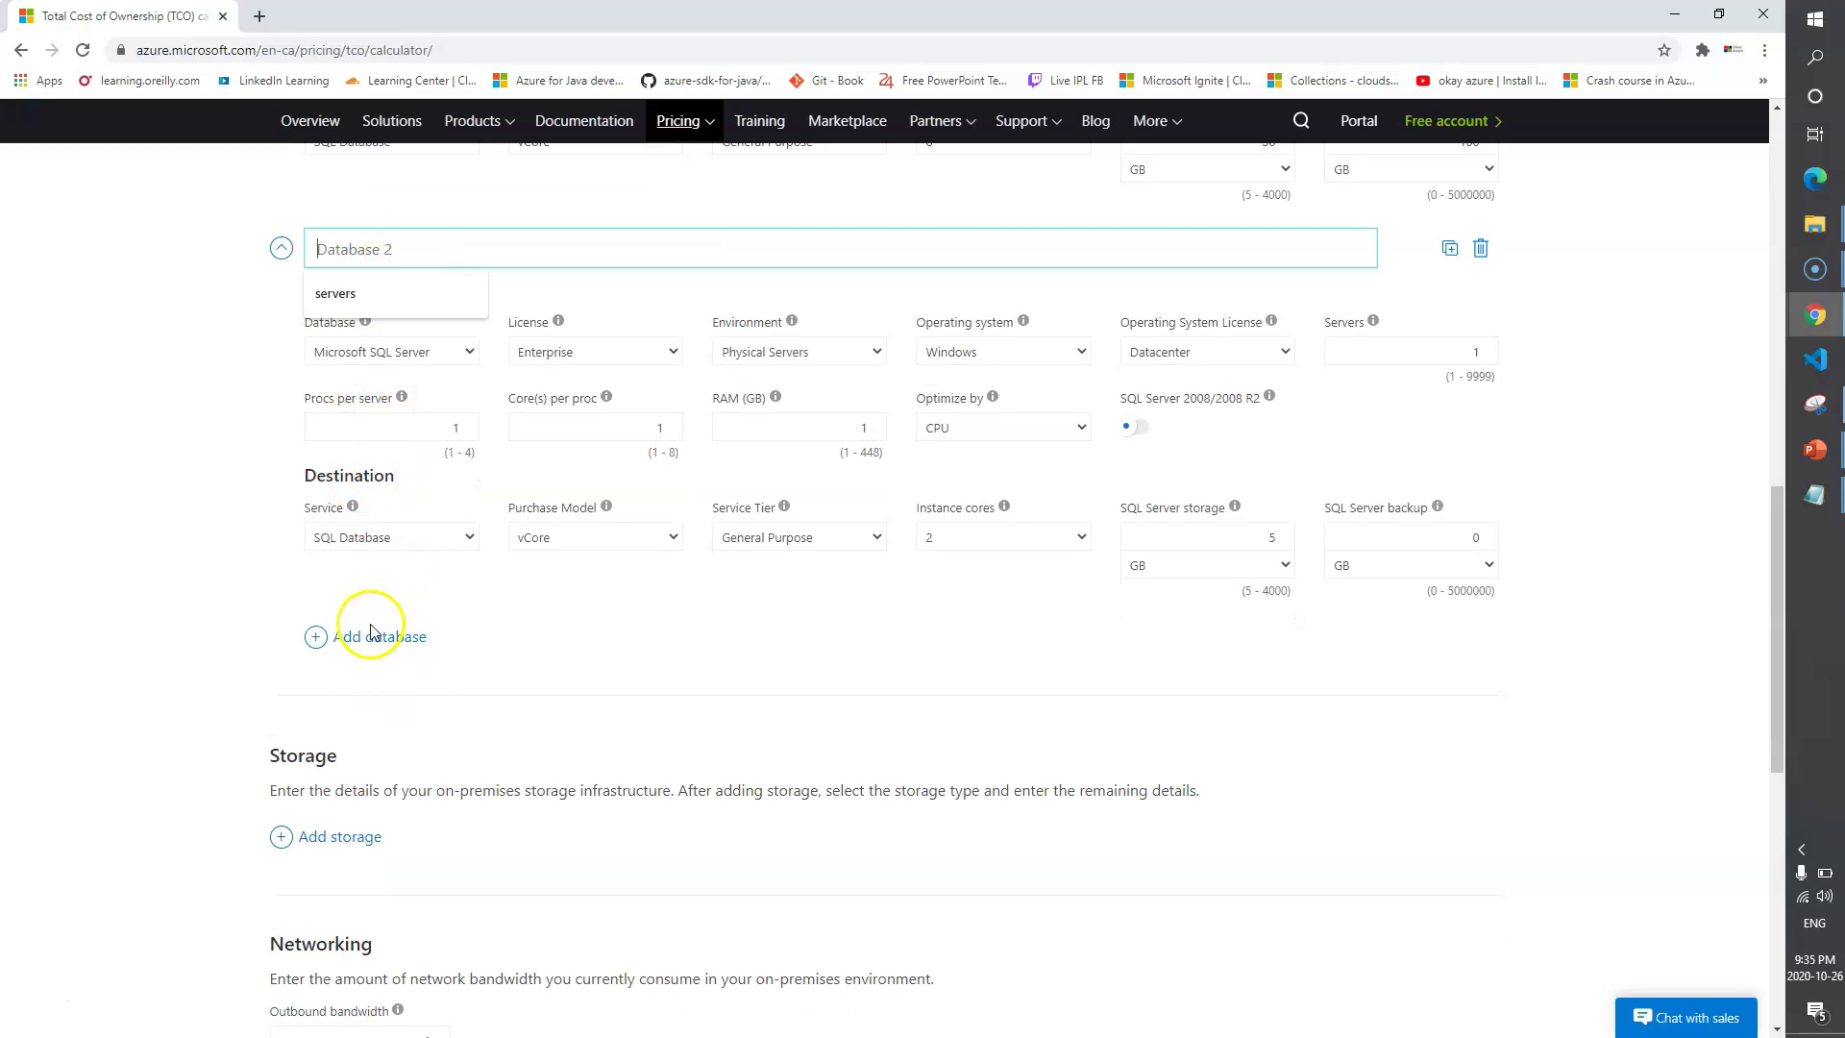
{"action": "left_click", "coordinate": [374, 638]}
{"action": "left_click", "coordinate": [416, 249]}
{"action": "left_click", "coordinate": [1480, 248]}
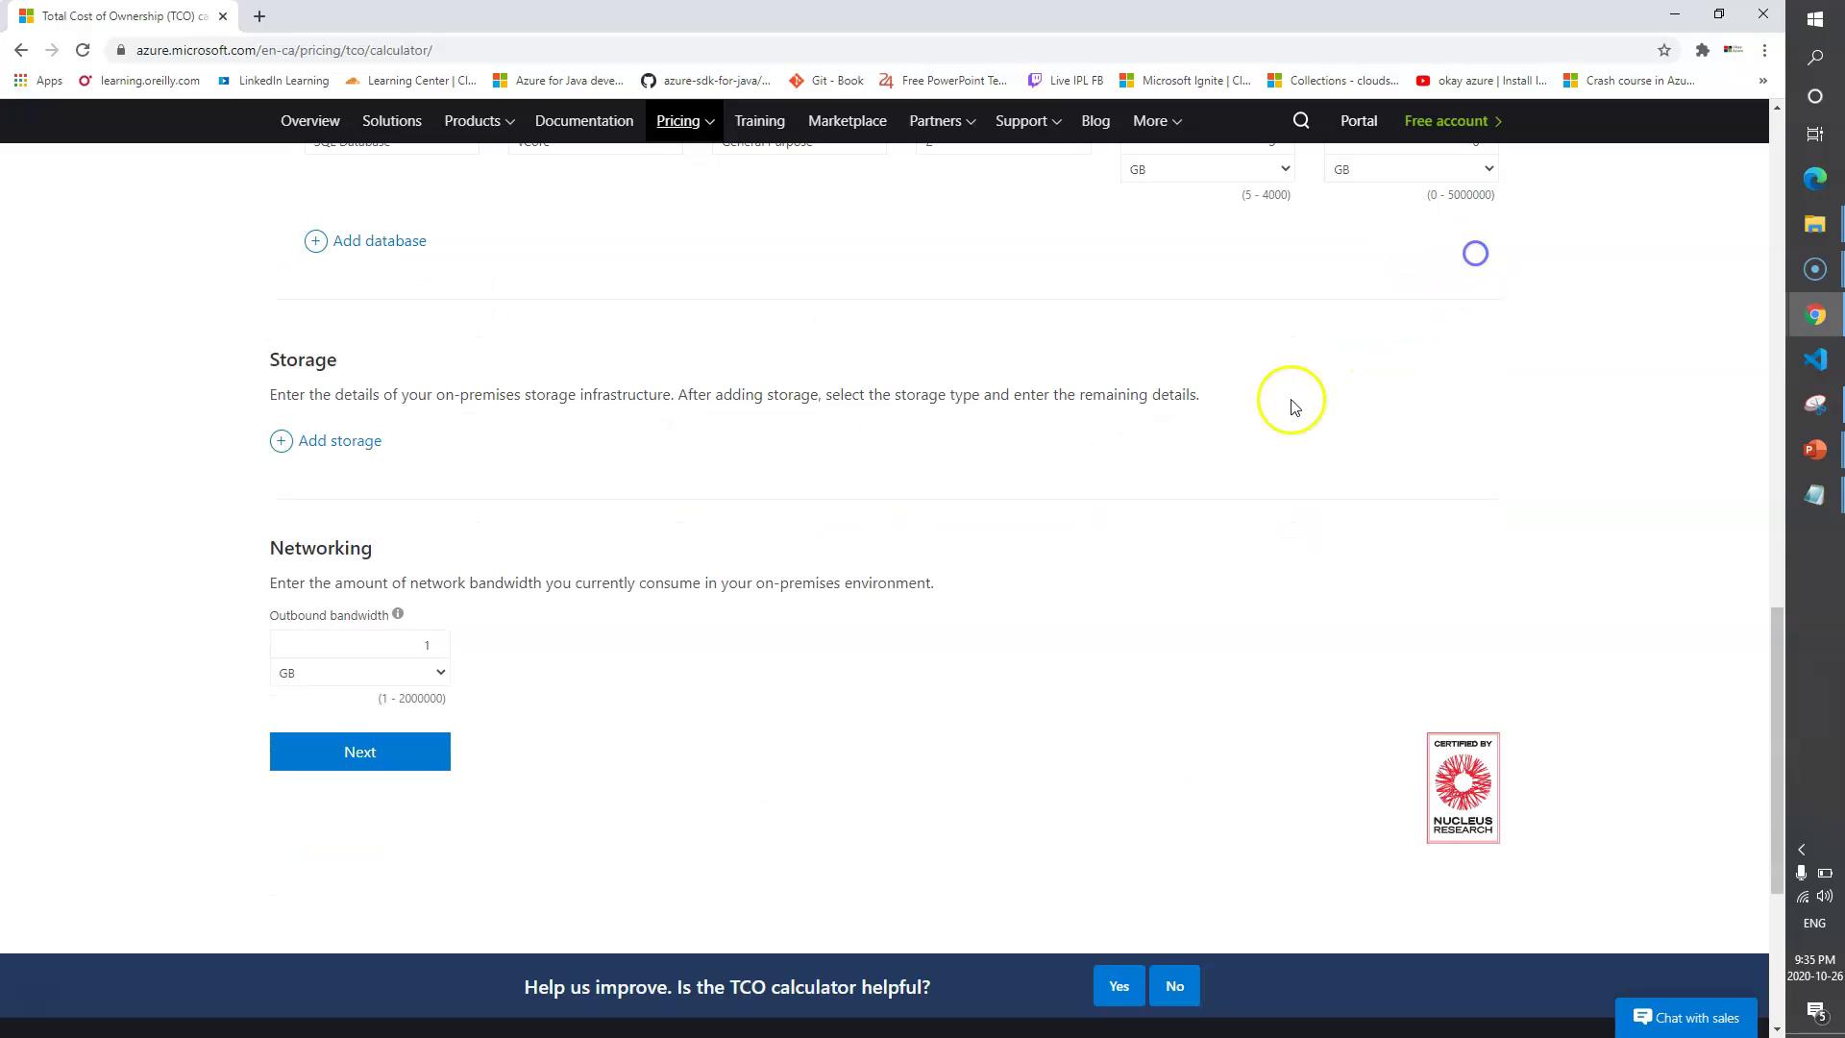
{"action": "scroll", "coordinate": [1291, 404], "scroll_direction": "up", "scroll_amount": 5}
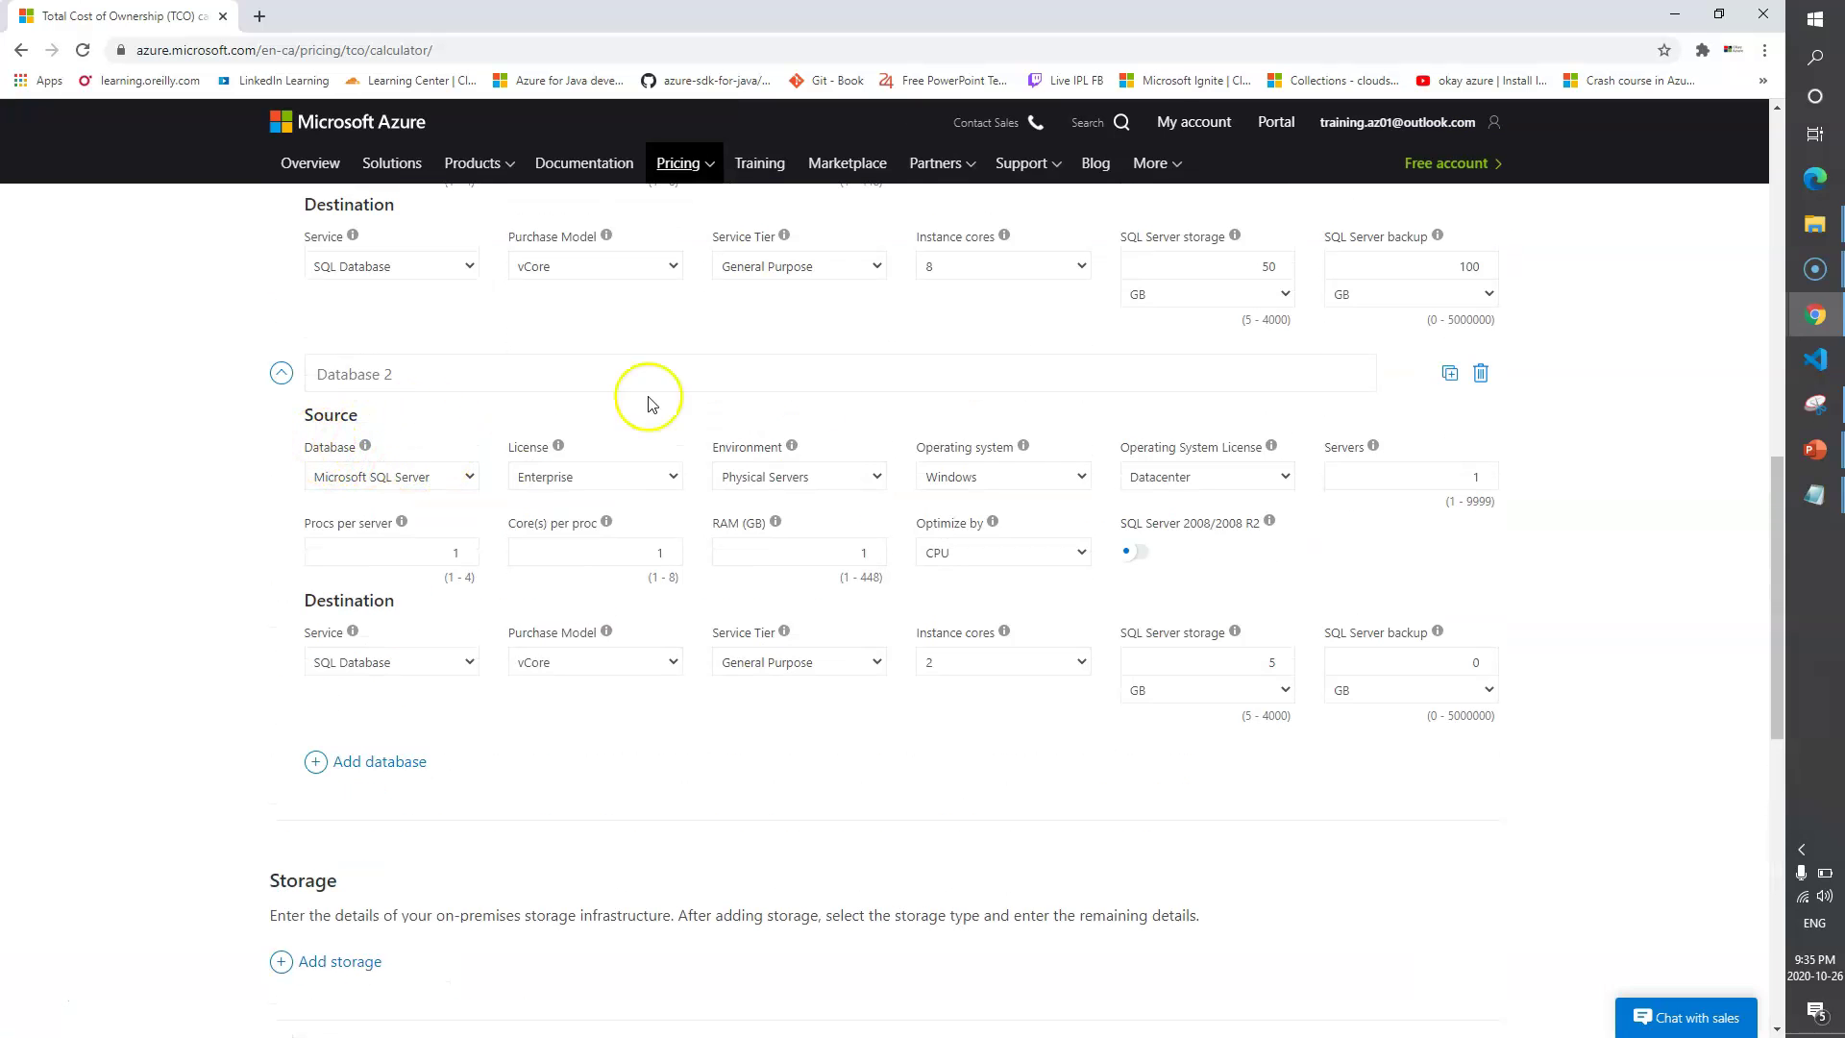
{"action": "left_click", "coordinate": [1479, 372]}
{"action": "scroll", "coordinate": [612, 554], "scroll_direction": "up", "scroll_amount": 2}
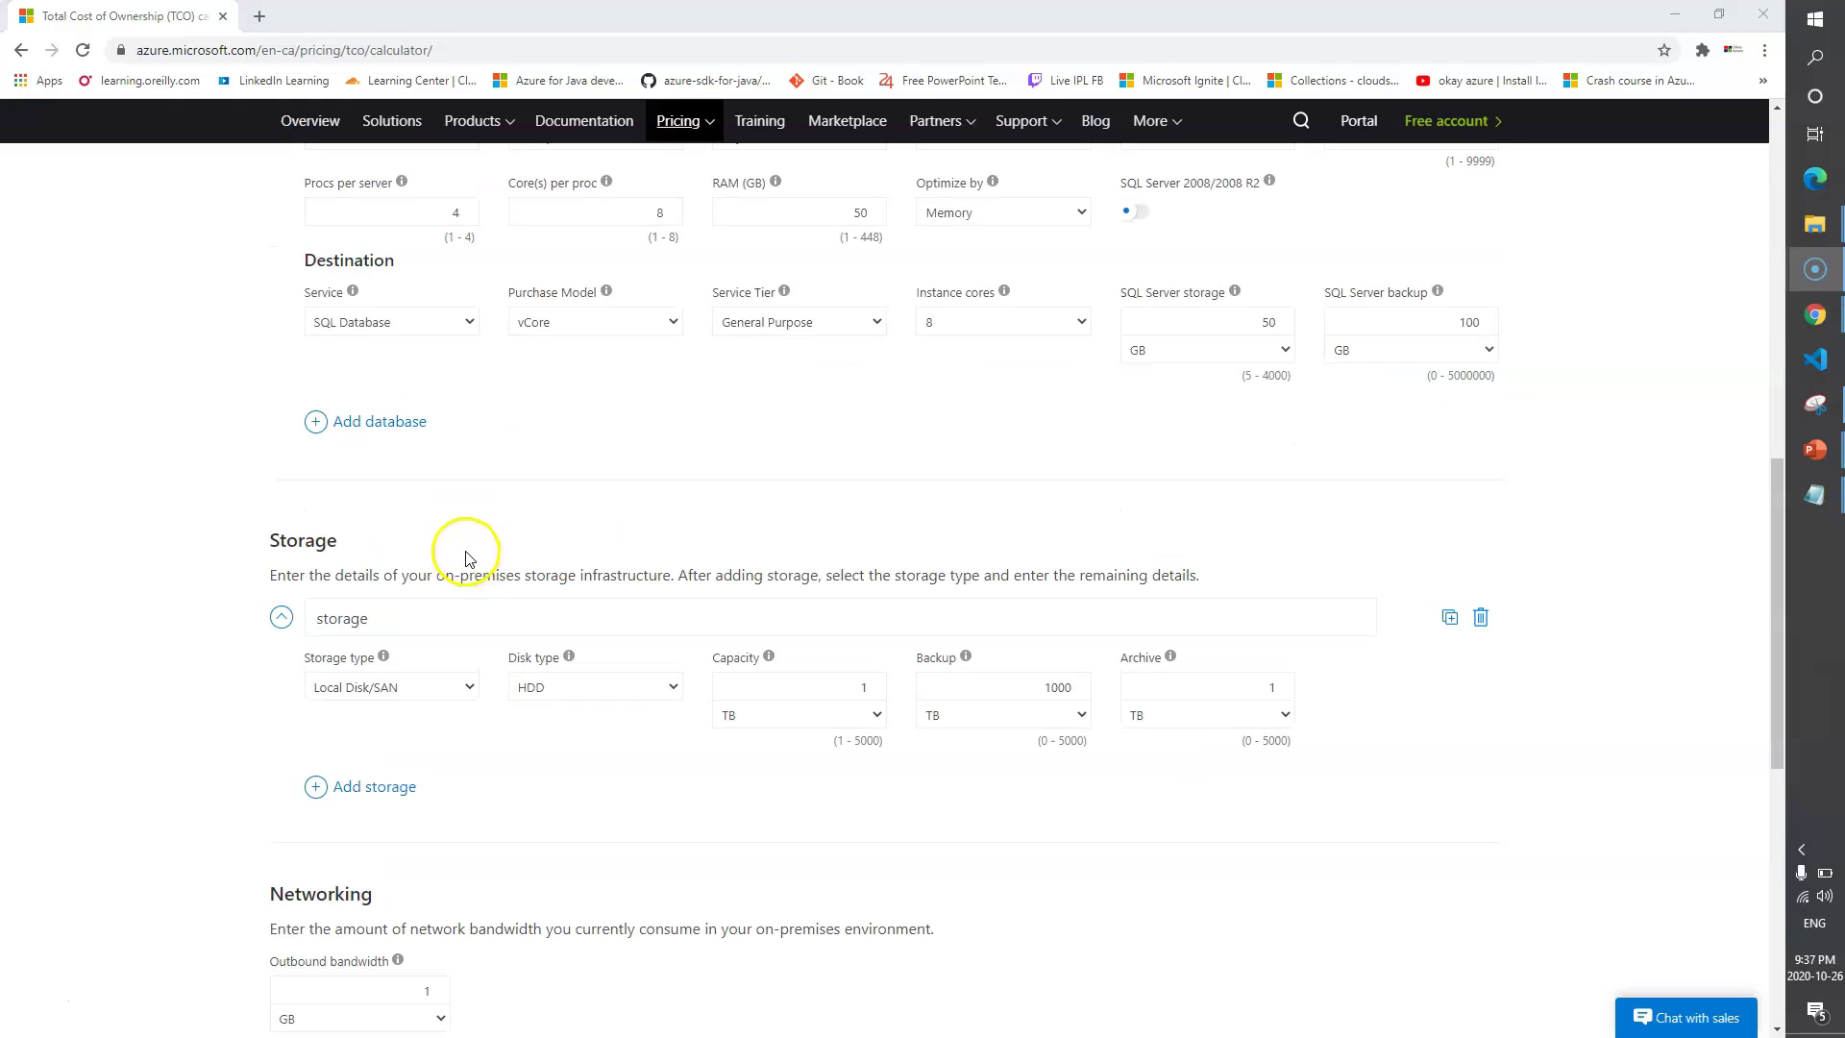
Choose Local Disk/SAN as the storage type and HDD as the disk type for the "storage" entry.
{"action": "left_click", "coordinate": [404, 613]}
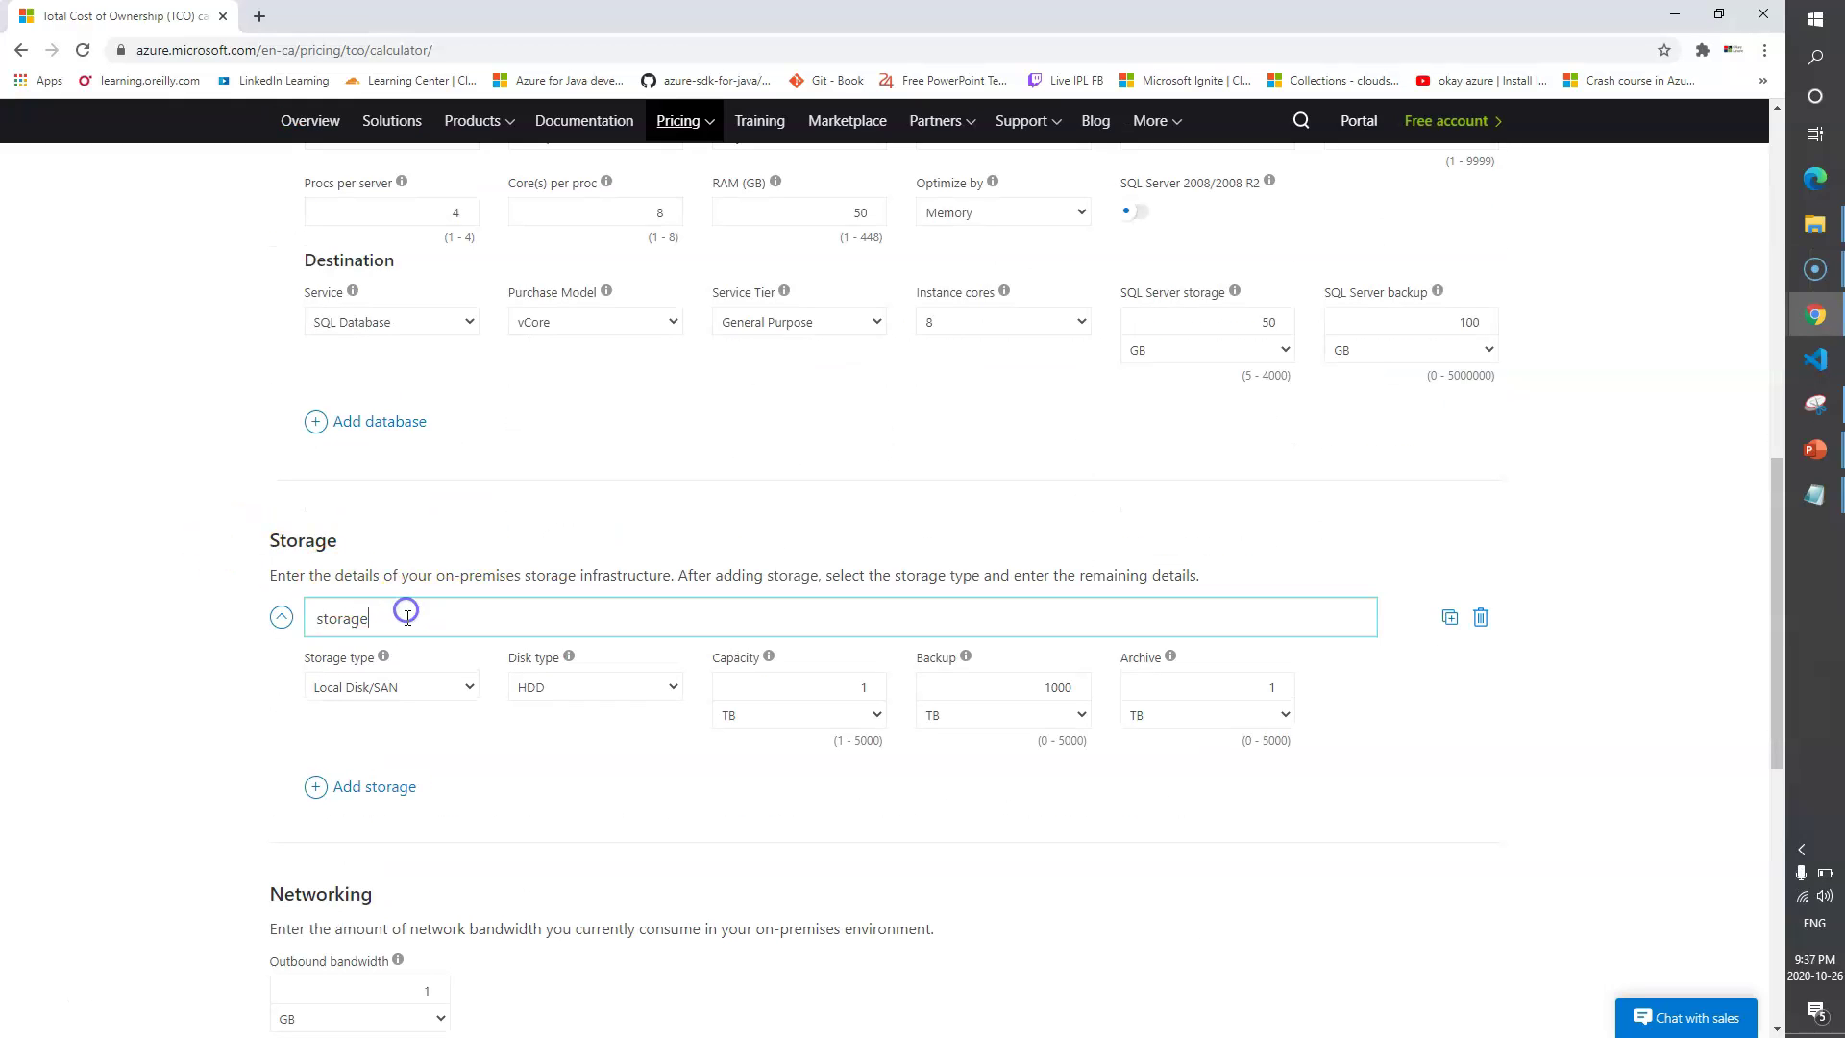
{"action": "left_click", "coordinate": [419, 697]}
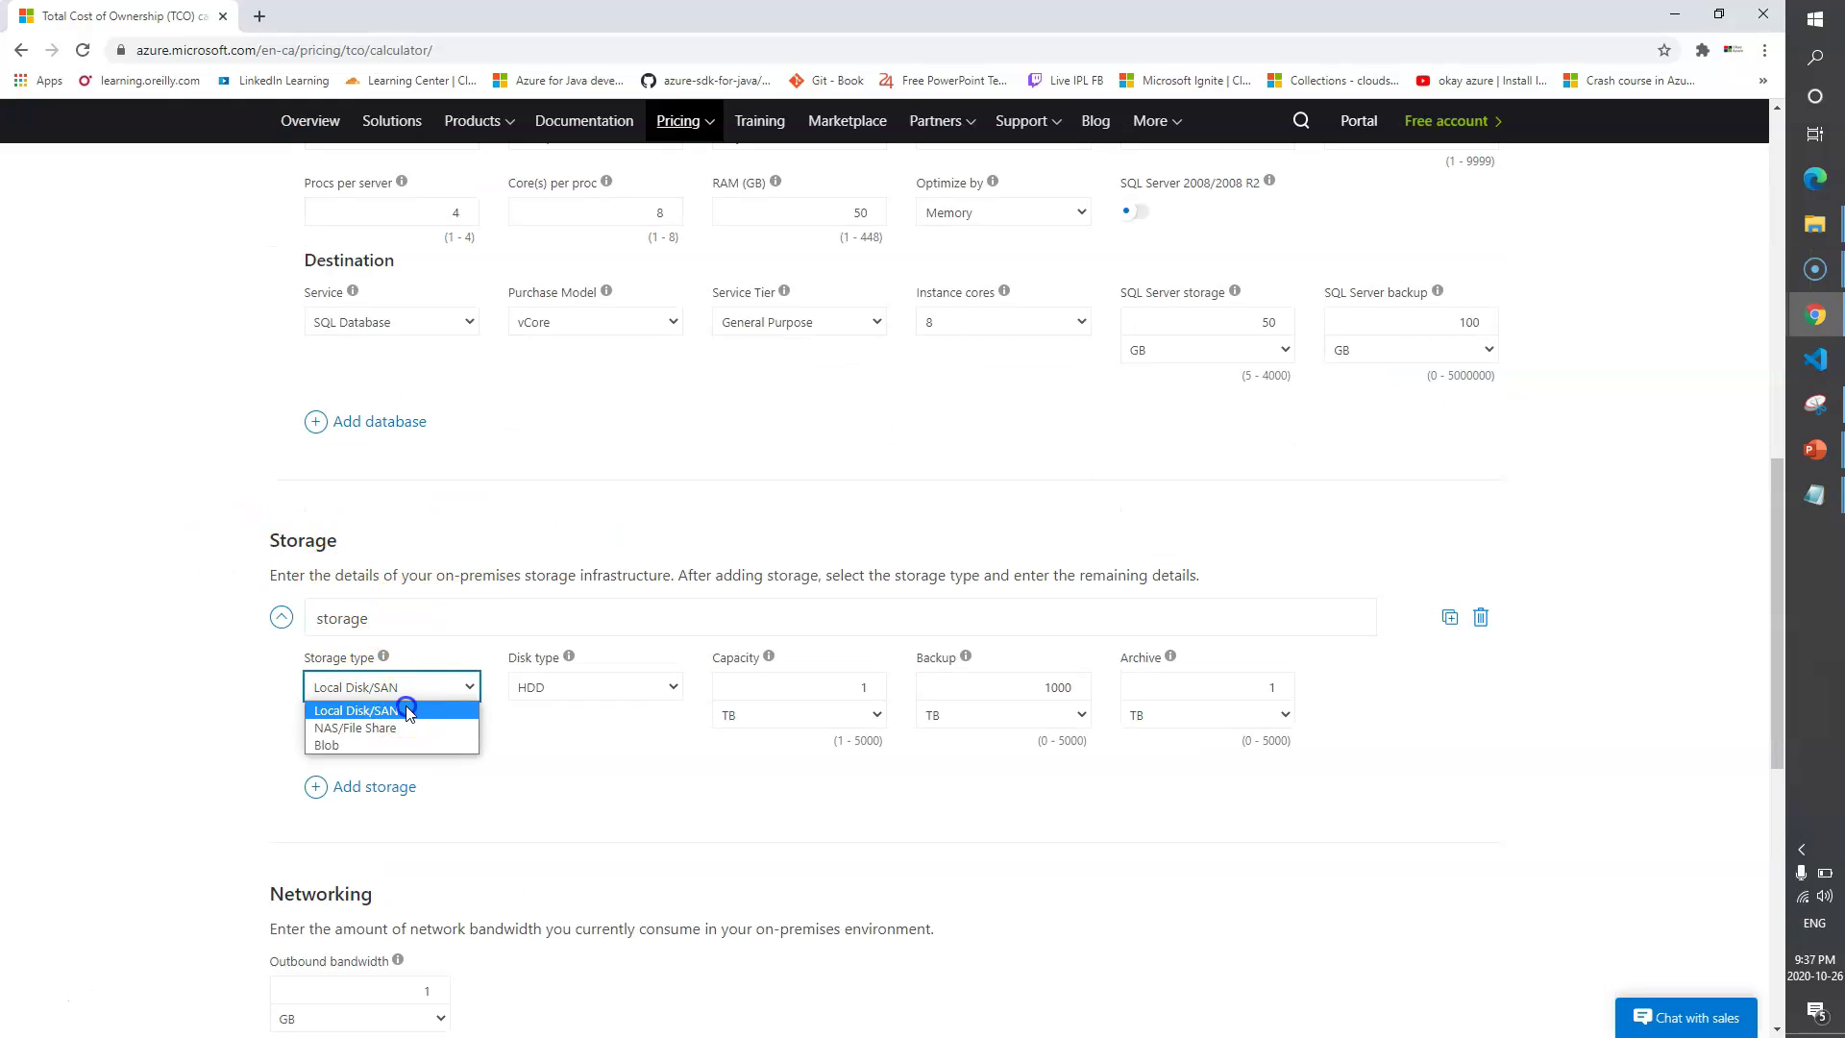
{"action": "left_click", "coordinate": [406, 712]}
{"action": "left_click", "coordinate": [561, 687]}
{"action": "left_click", "coordinate": [561, 714]}
Set the storage entry's capacity to 50 TB, backup to 100 TB and archive to 100 TB.
{"action": "left_click_drag", "start_coordinate": [735, 688], "coordinate": [917, 685]}
{"action": "left_click", "coordinate": [882, 793]}
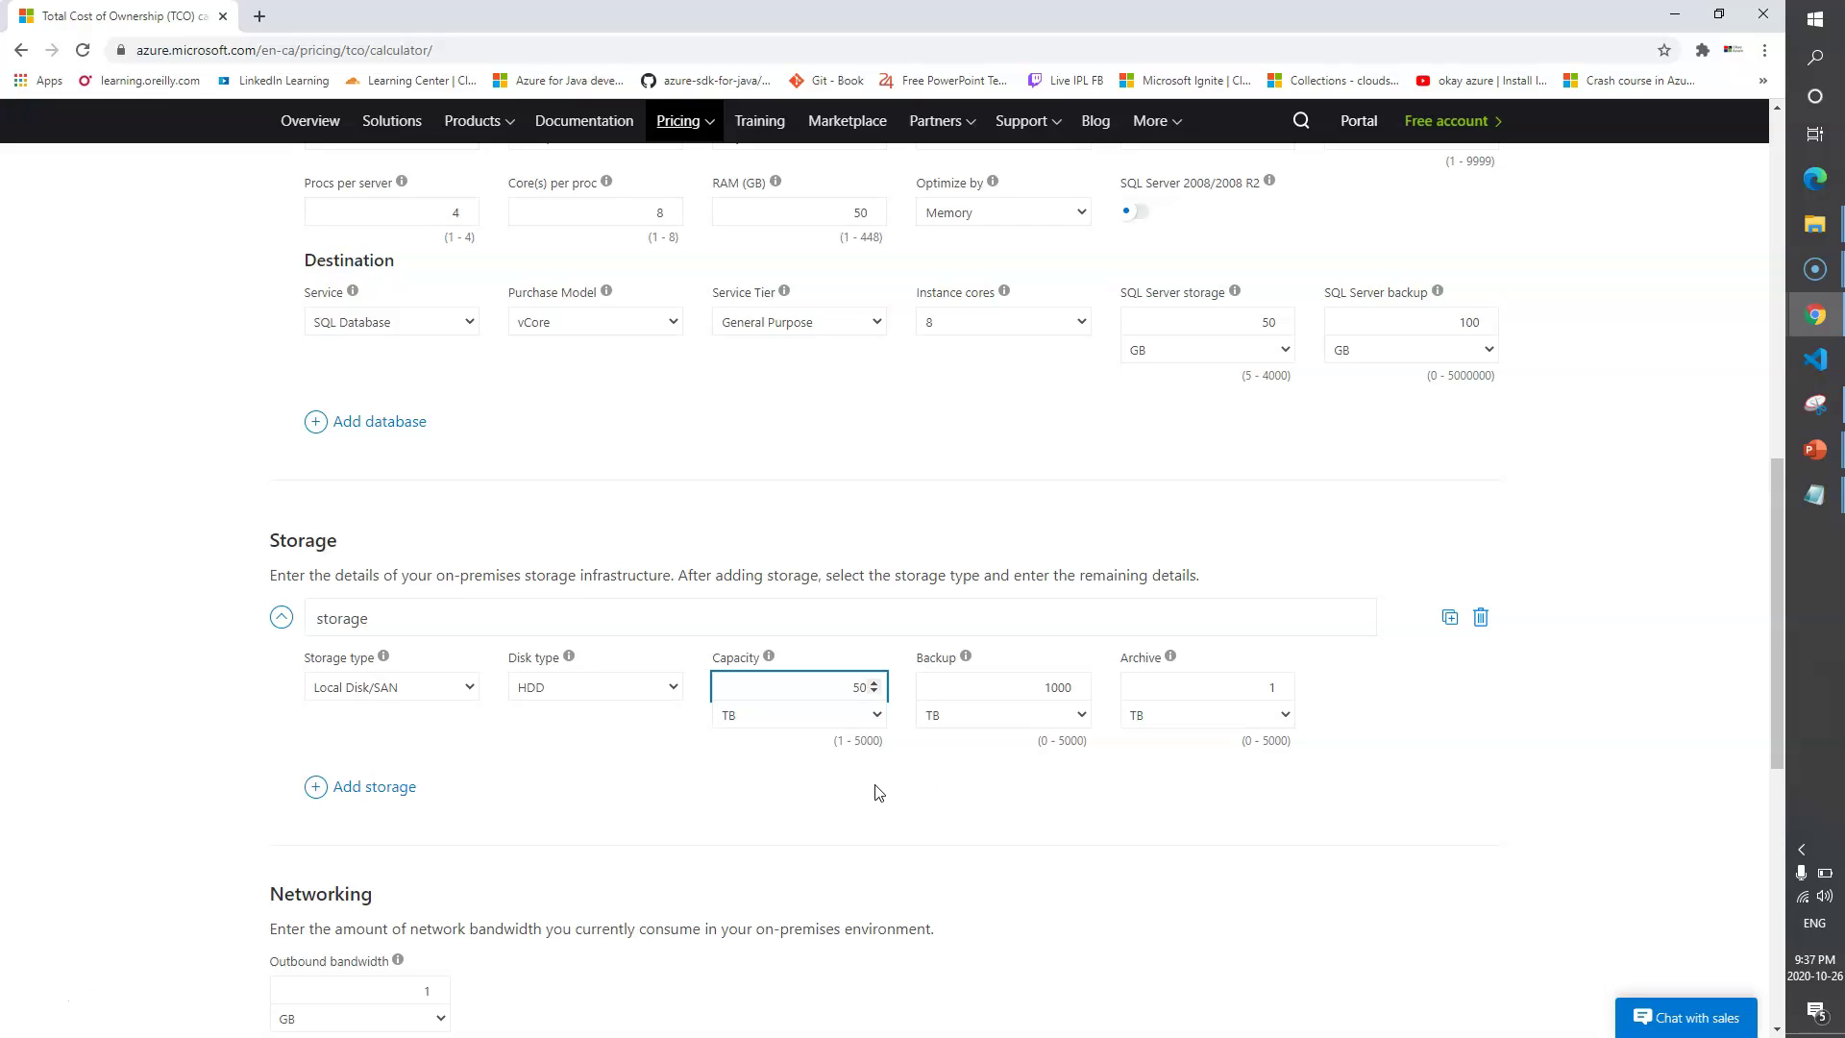
{"action": "left_click", "coordinate": [1002, 699]}
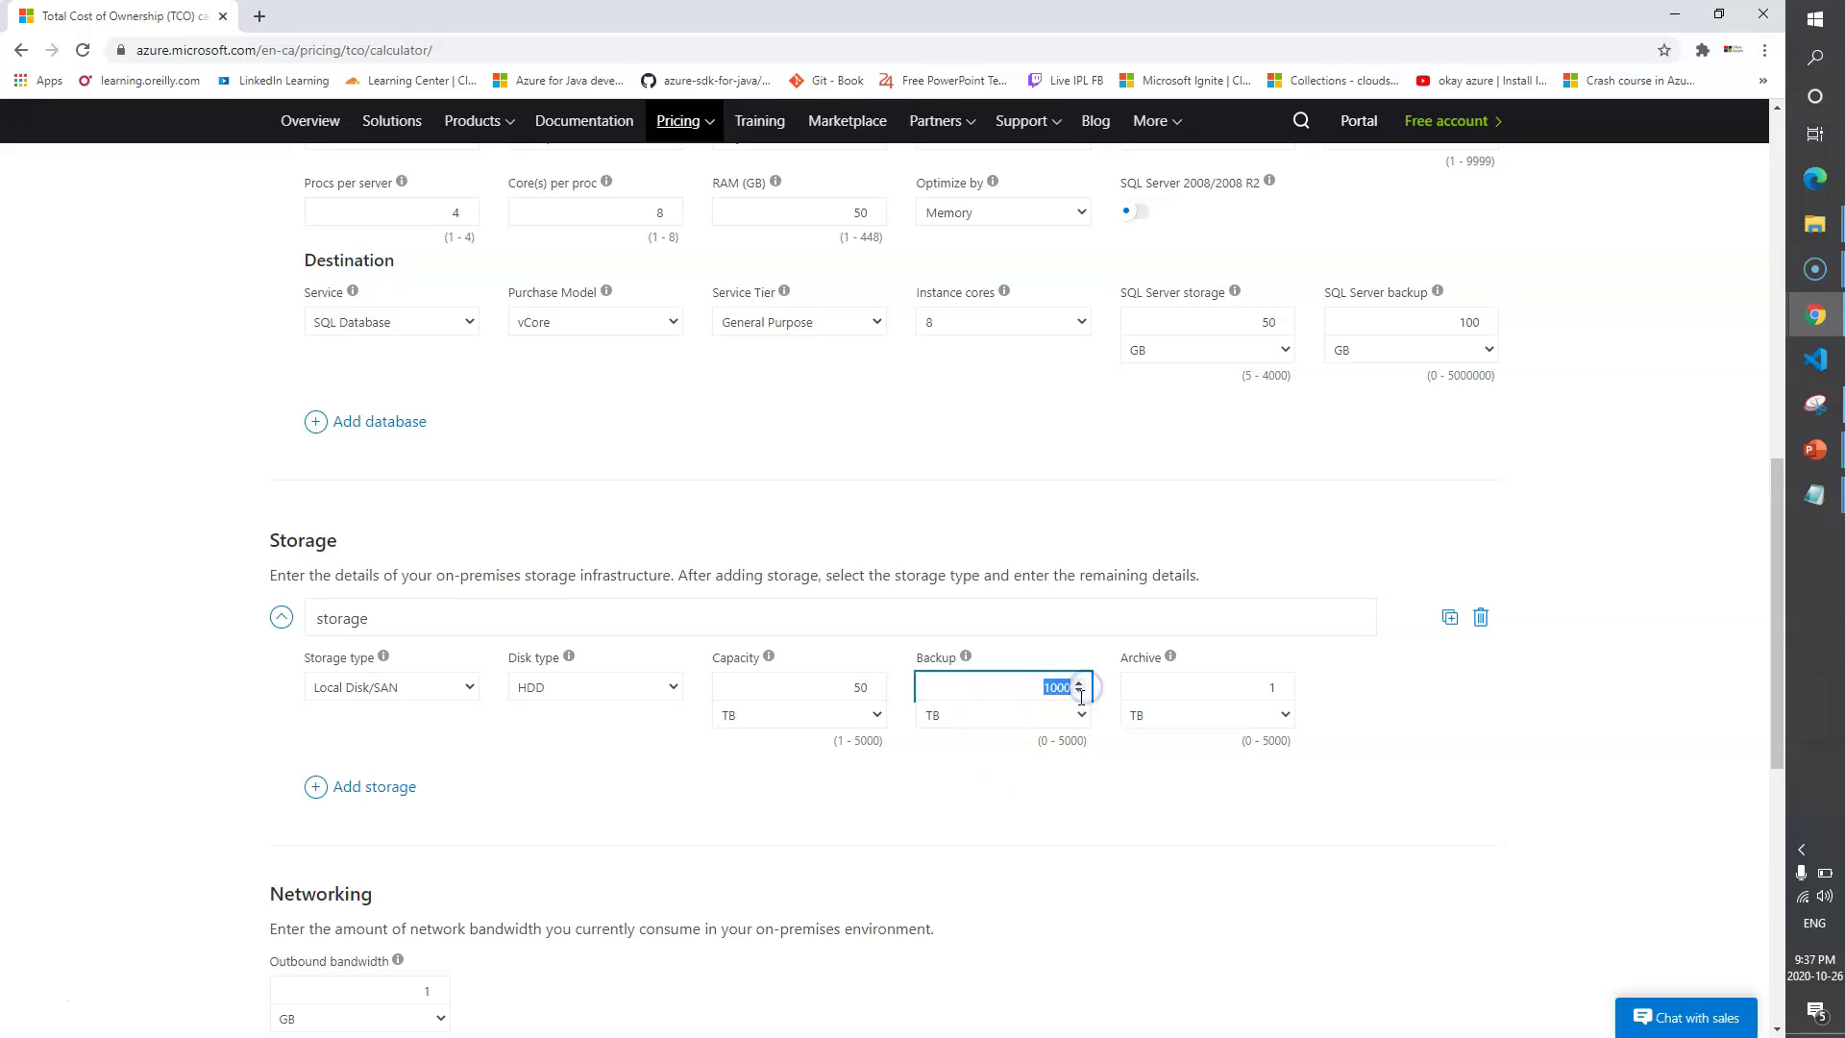
{"action": "left_click", "coordinate": [1249, 687]}
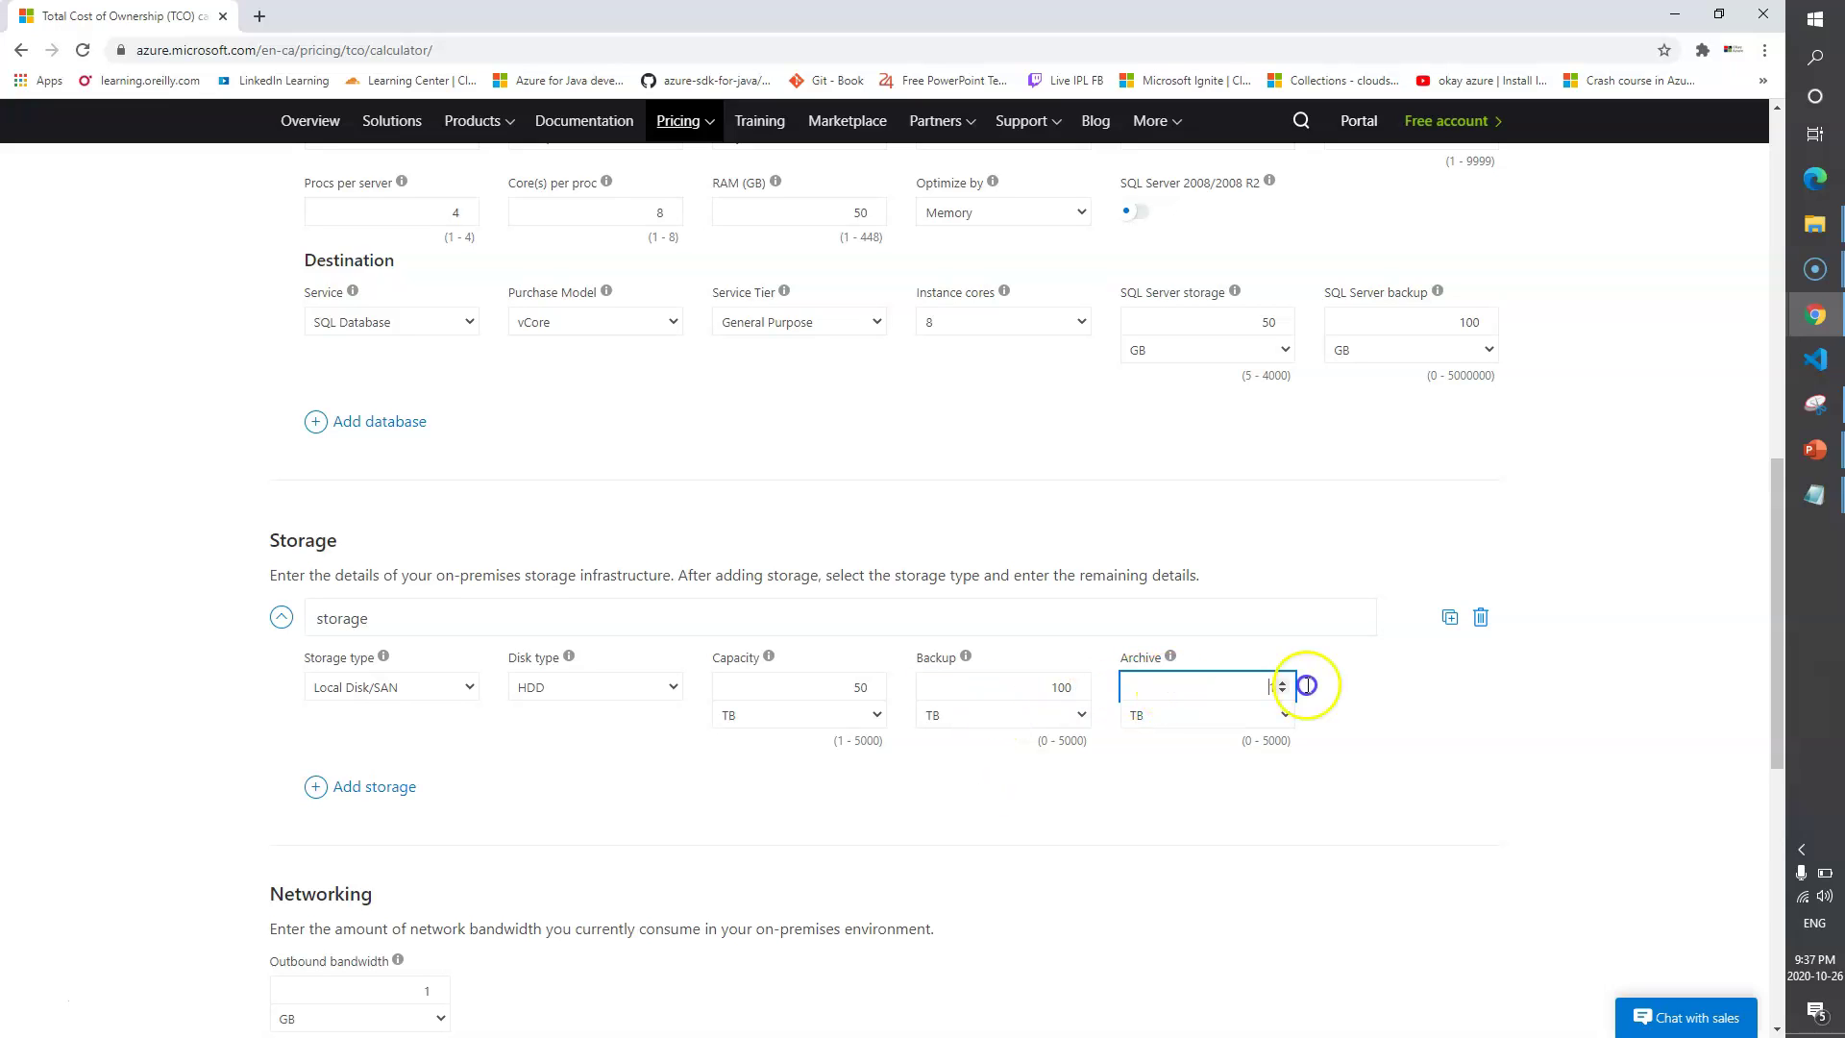
{"action": "left_click", "coordinate": [1406, 711]}
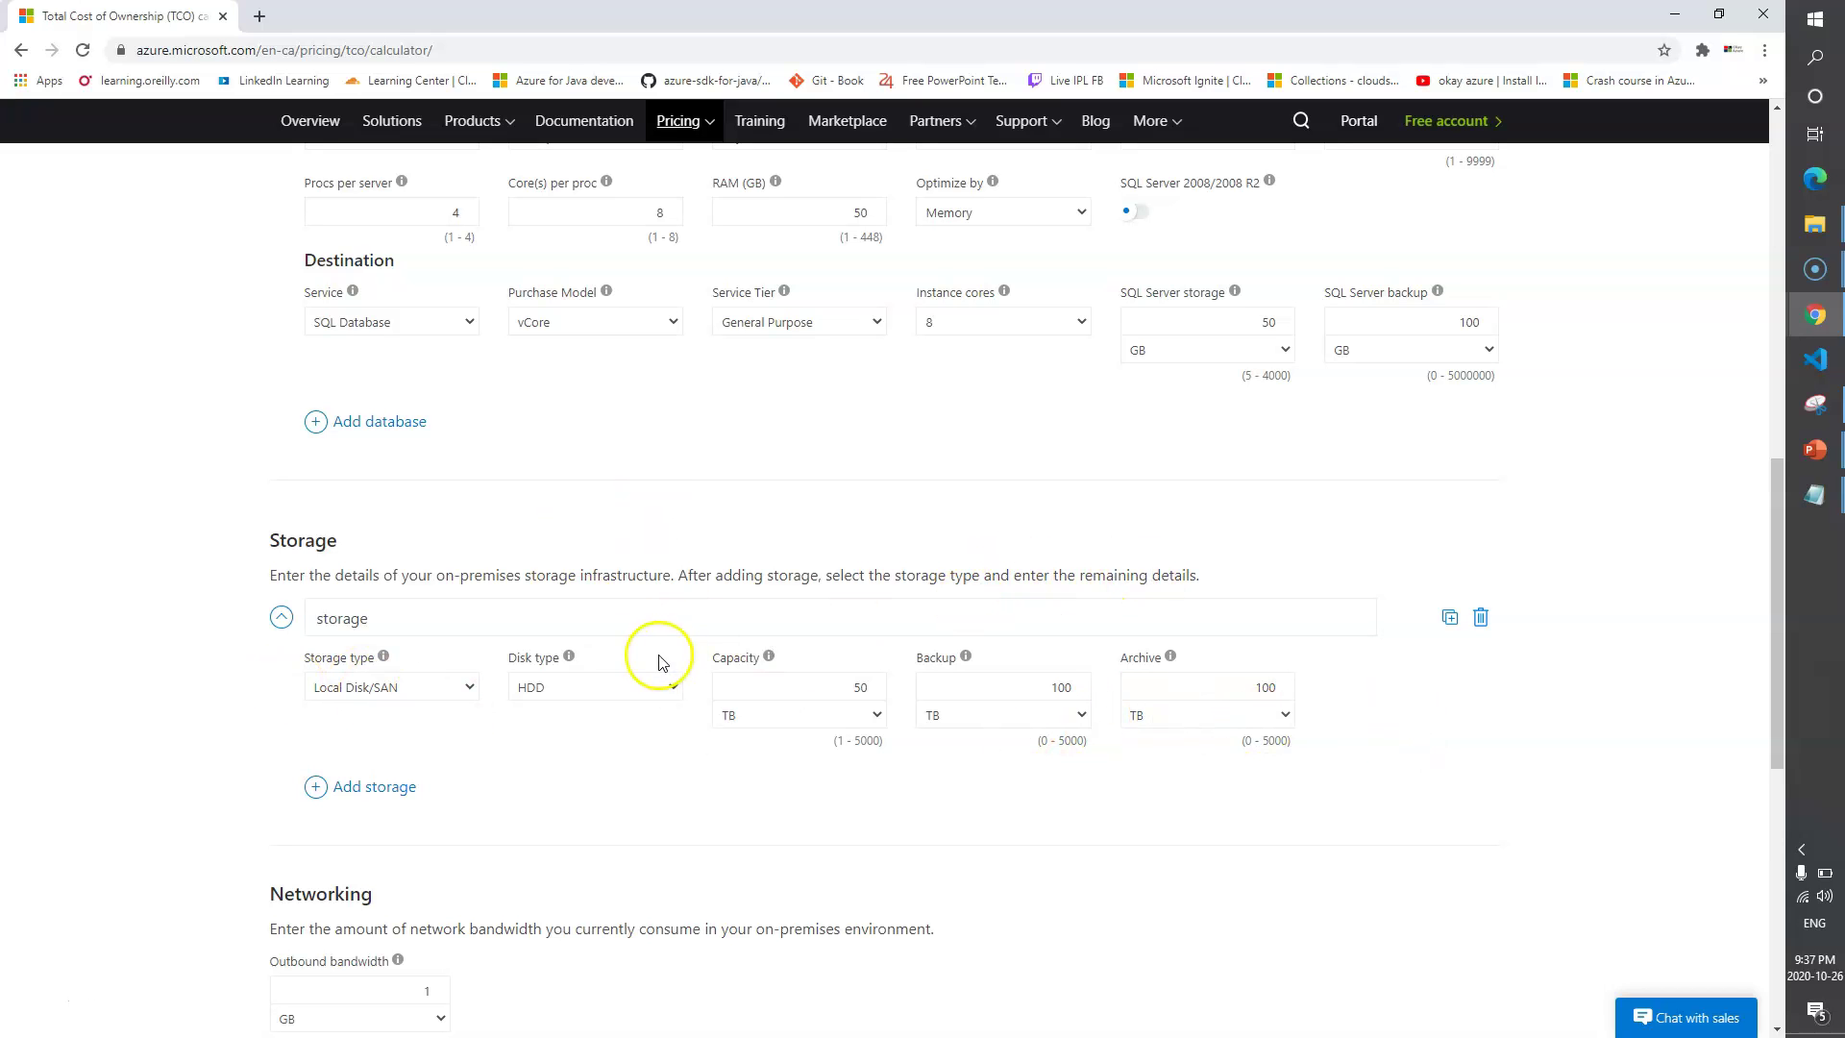
Set the outbound network bandwidth to 100 GB.
{"action": "scroll", "coordinate": [538, 634], "scroll_direction": "down", "scroll_amount": 2}
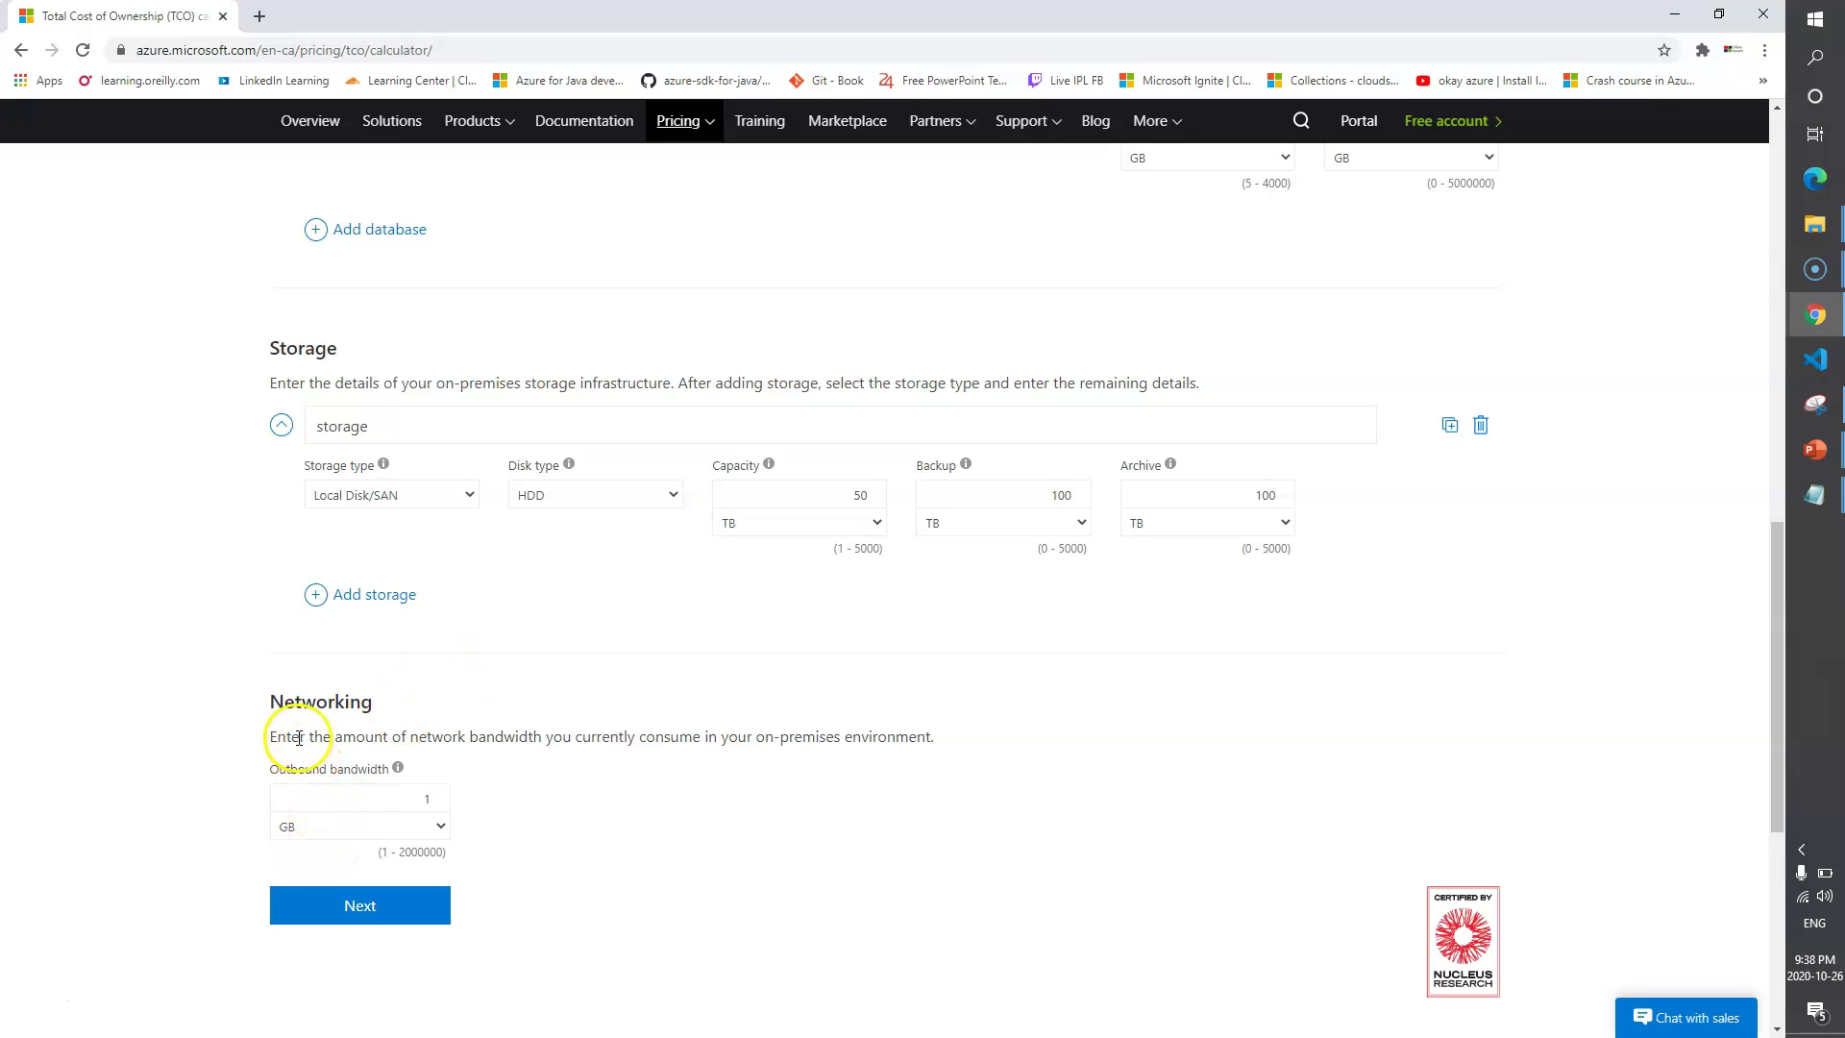
{"action": "left_click_drag", "start_coordinate": [316, 743], "coordinate": [555, 738]}
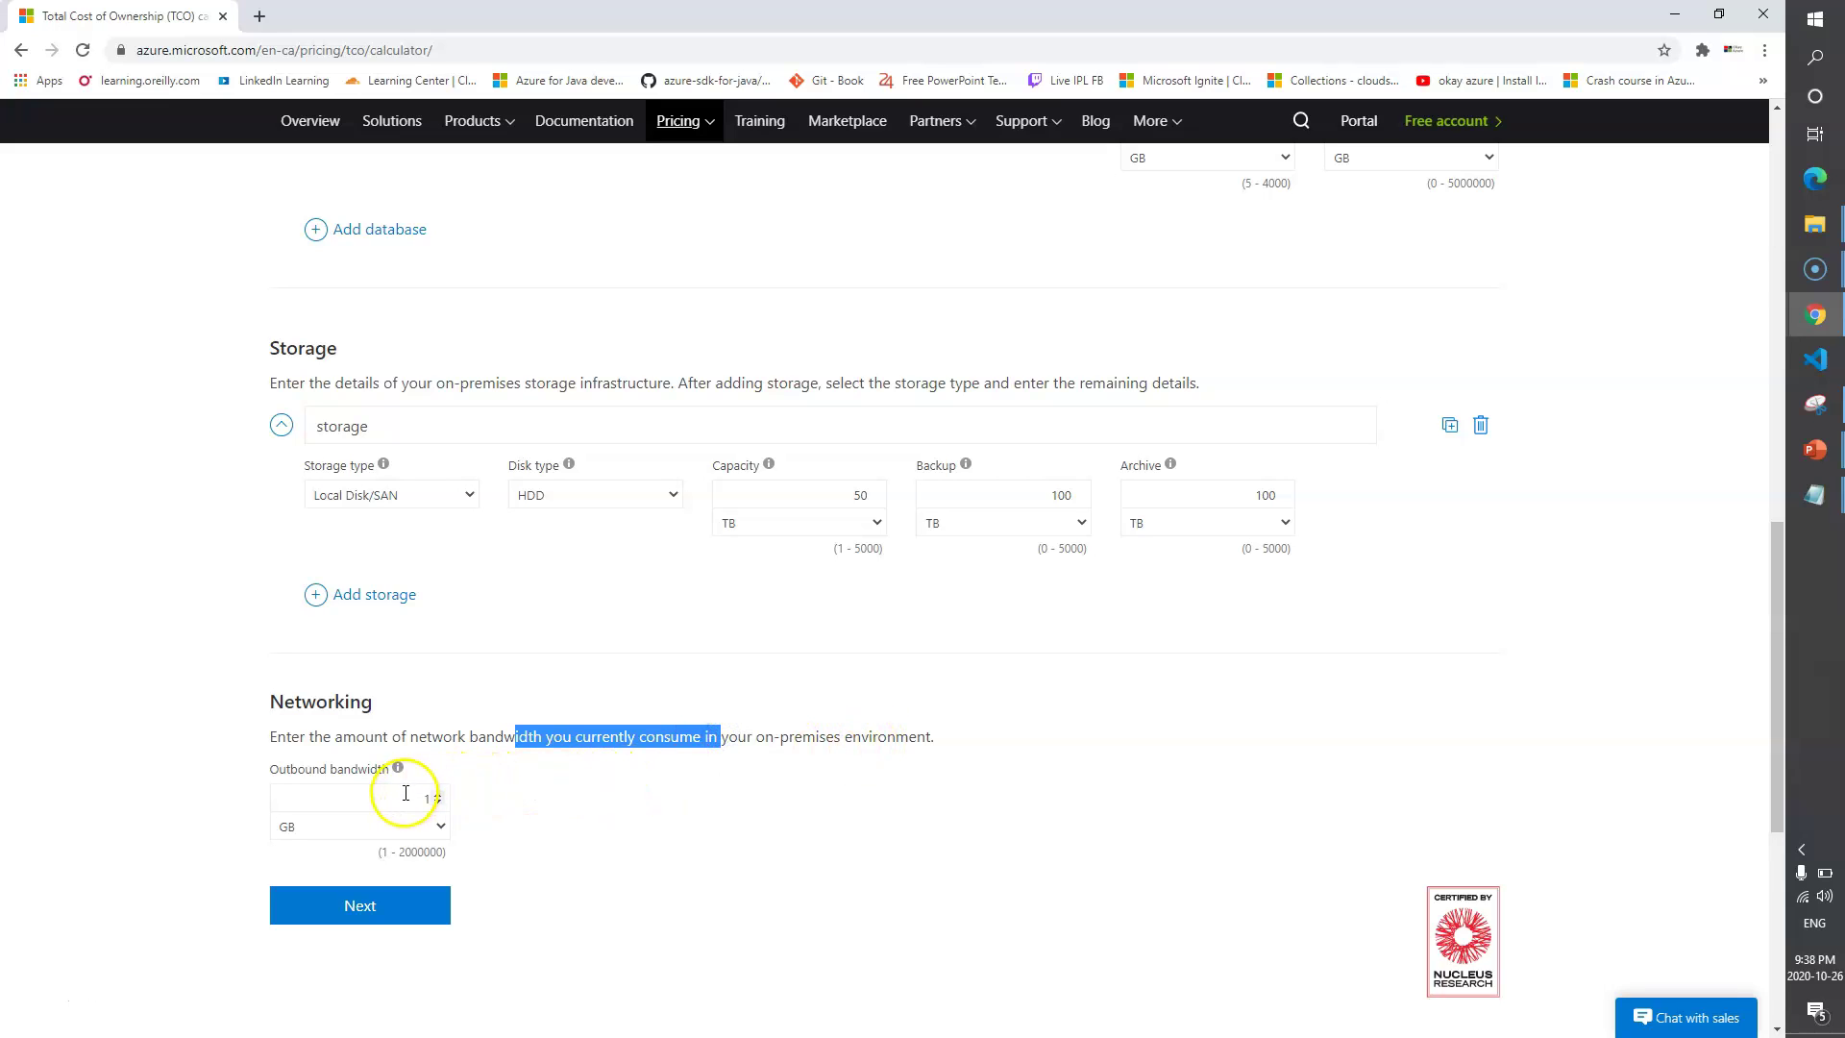
{"action": "left_click_drag", "start_coordinate": [403, 799], "coordinate": [593, 801]}
{"action": "left_click", "coordinate": [679, 829]}
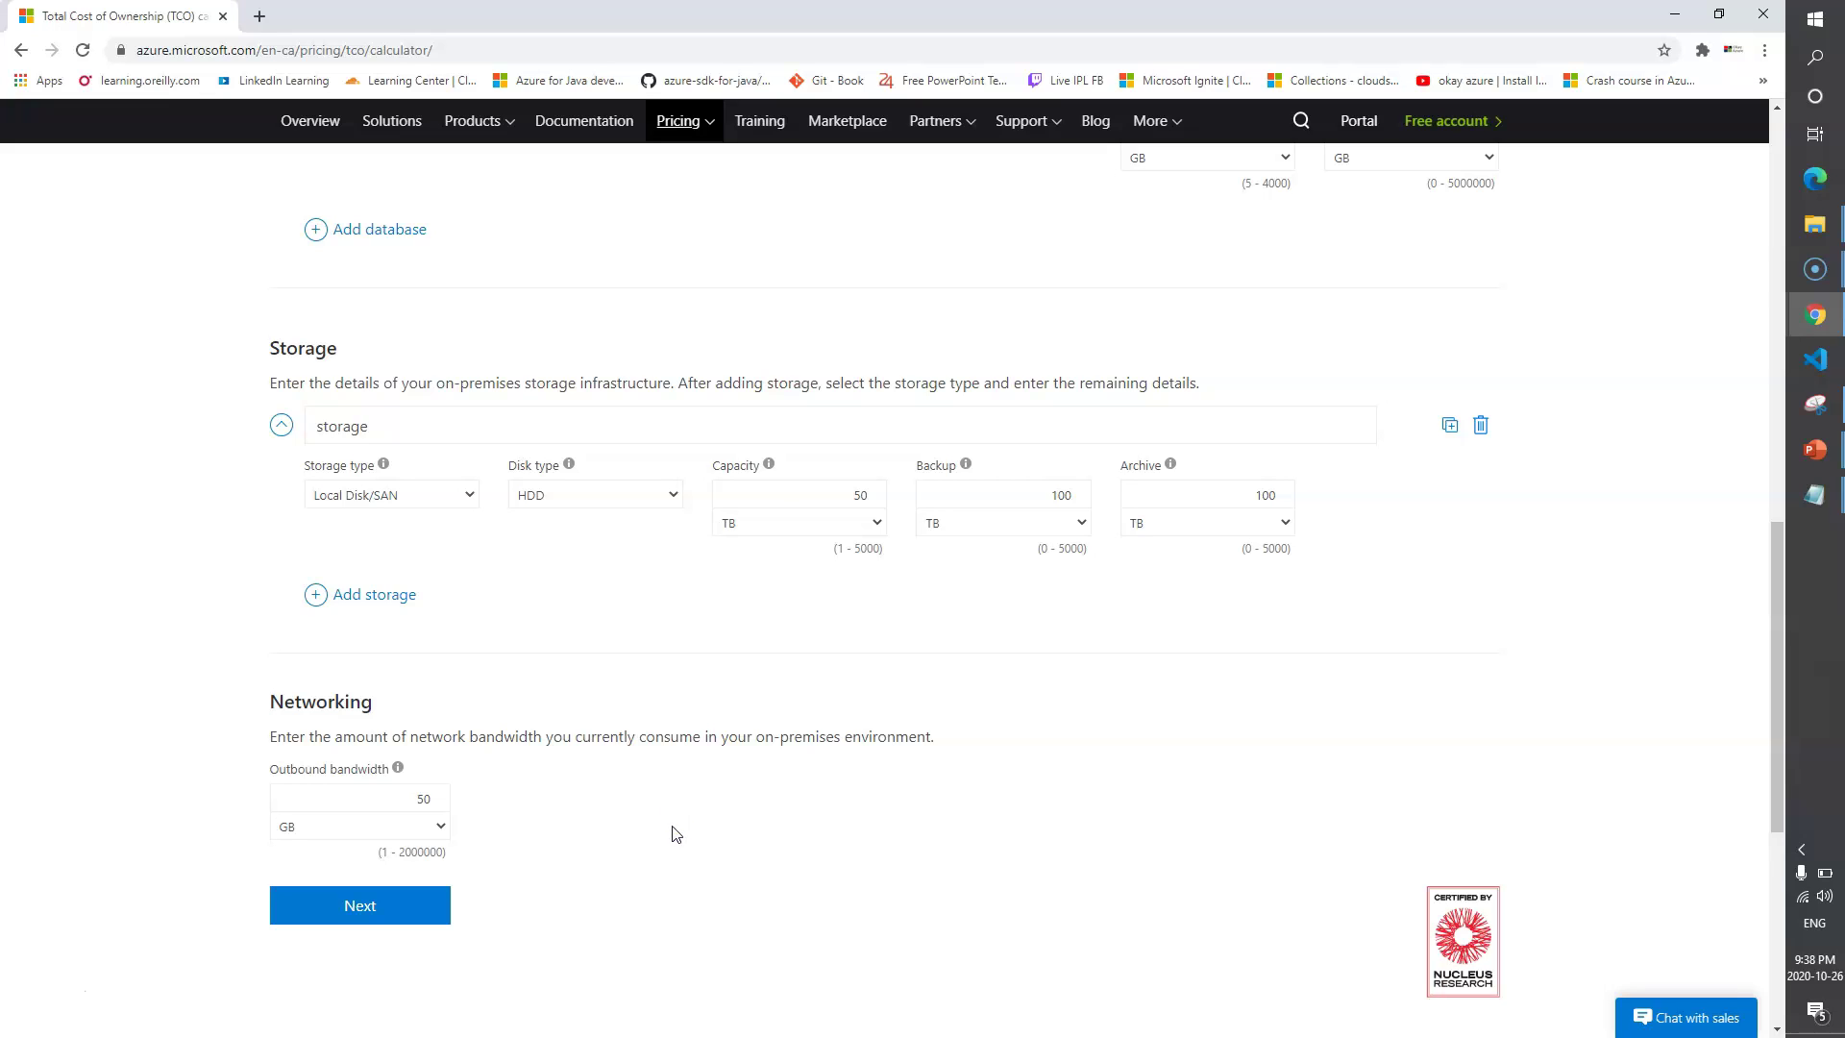
{"action": "left_click_drag", "start_coordinate": [411, 803], "coordinate": [465, 804]}
Collapse the details of the server, database and storage workloads and continue to the assumptions stage.
{"action": "scroll", "coordinate": [609, 579], "scroll_direction": "up", "scroll_amount": 7}
{"action": "scroll", "coordinate": [494, 527], "scroll_direction": "up", "scroll_amount": 5}
{"action": "scroll", "coordinate": [487, 486], "scroll_direction": "down", "scroll_amount": 3}
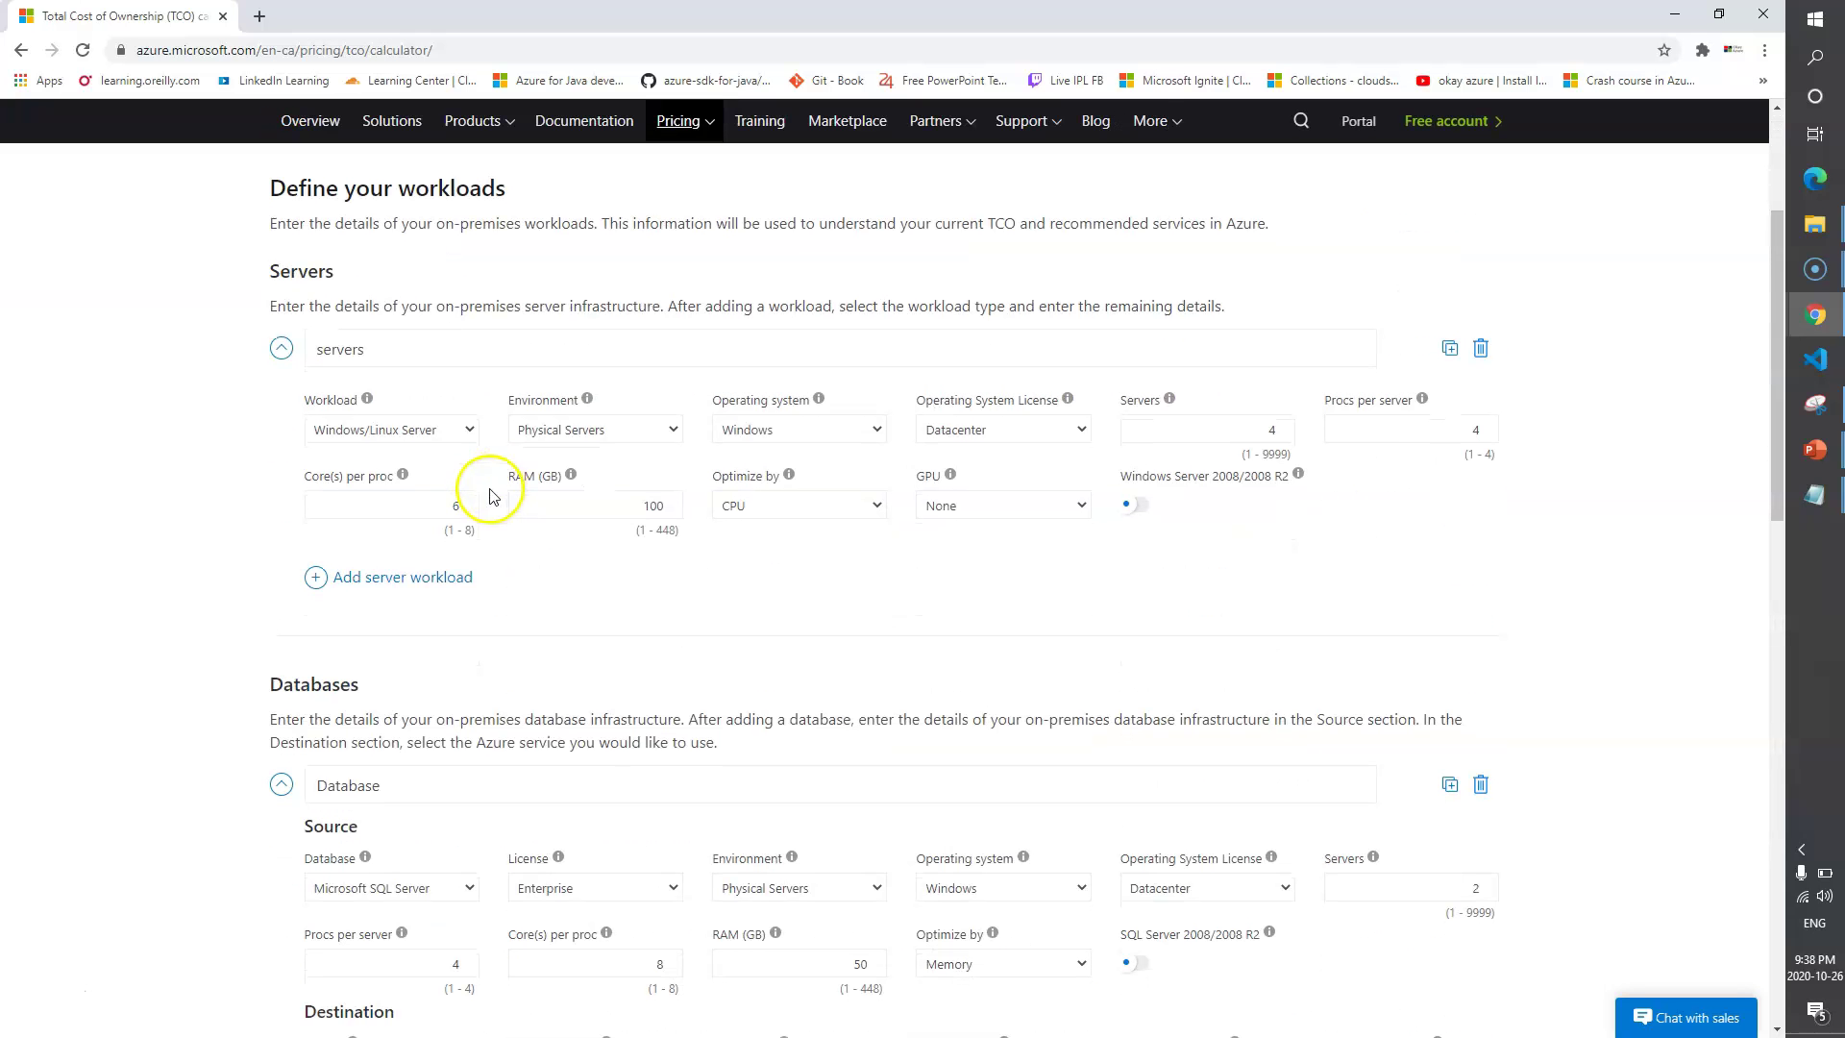
{"action": "left_click", "coordinate": [282, 350]}
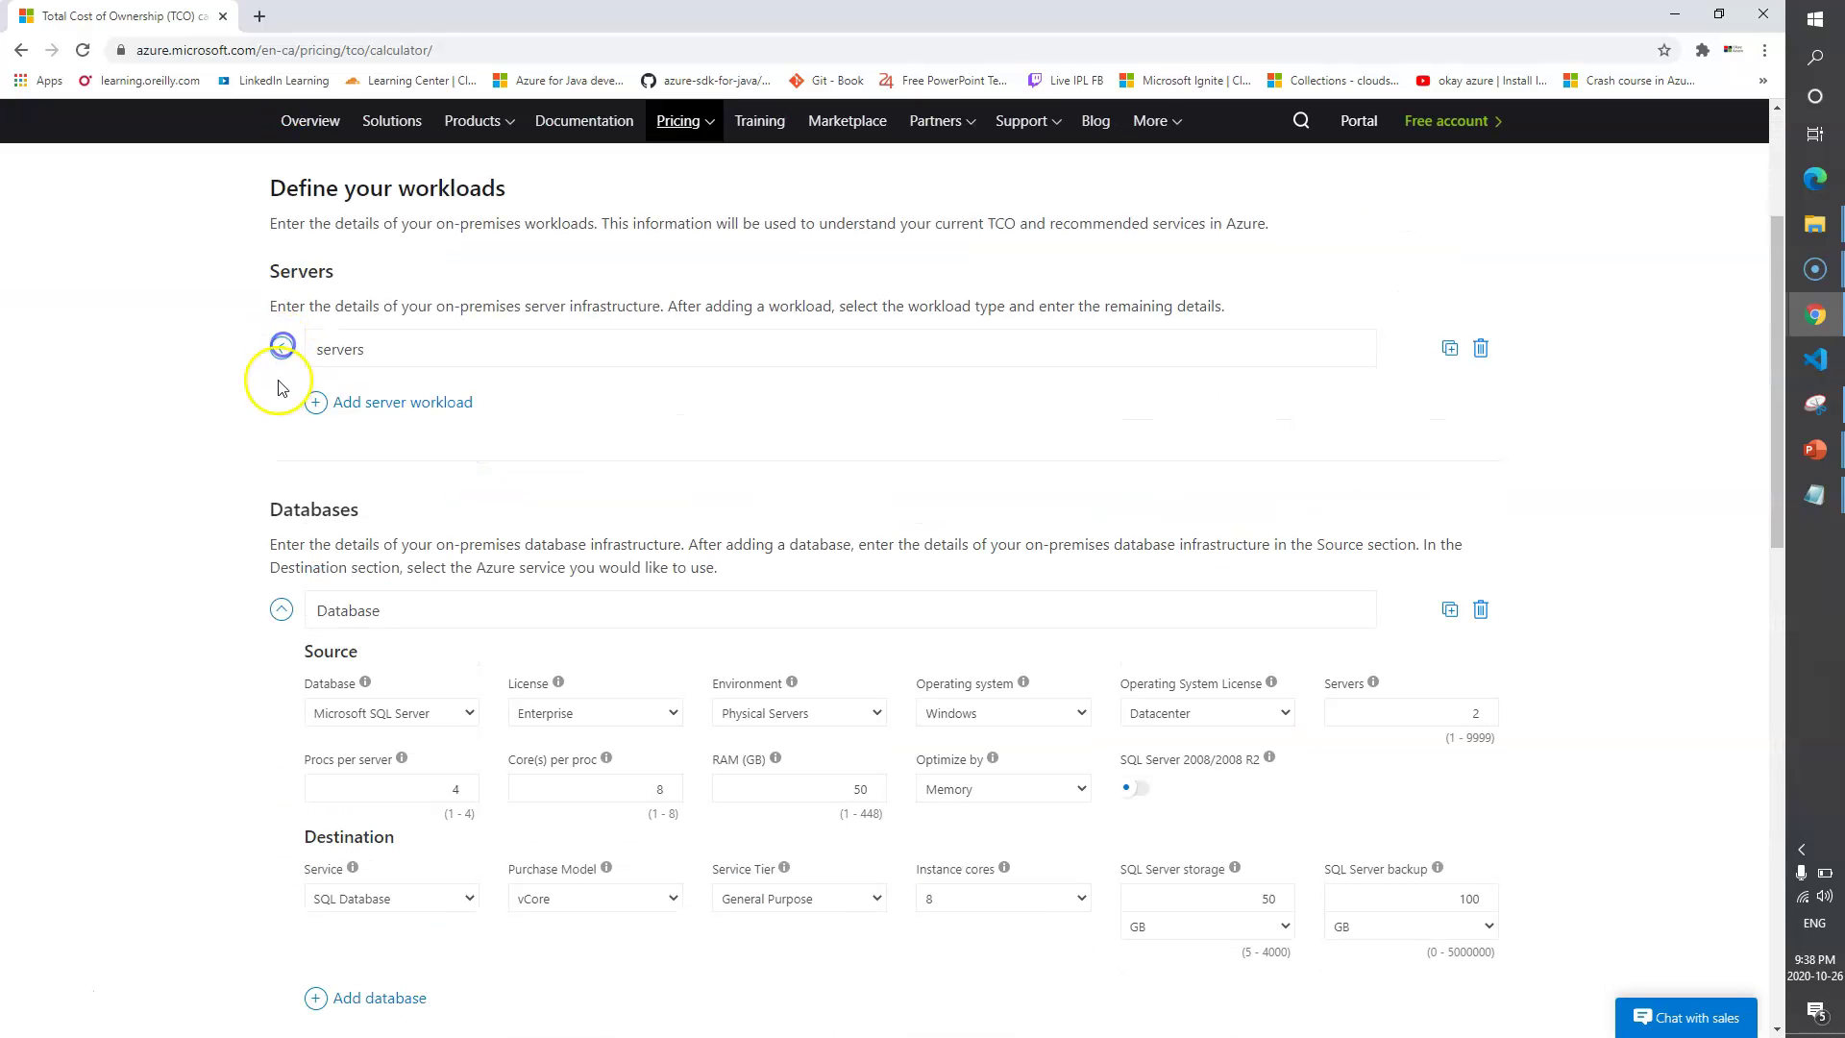
{"action": "left_click", "coordinate": [279, 611]}
{"action": "scroll", "coordinate": [309, 588], "scroll_direction": "down", "scroll_amount": 2}
{"action": "left_click", "coordinate": [280, 662]}
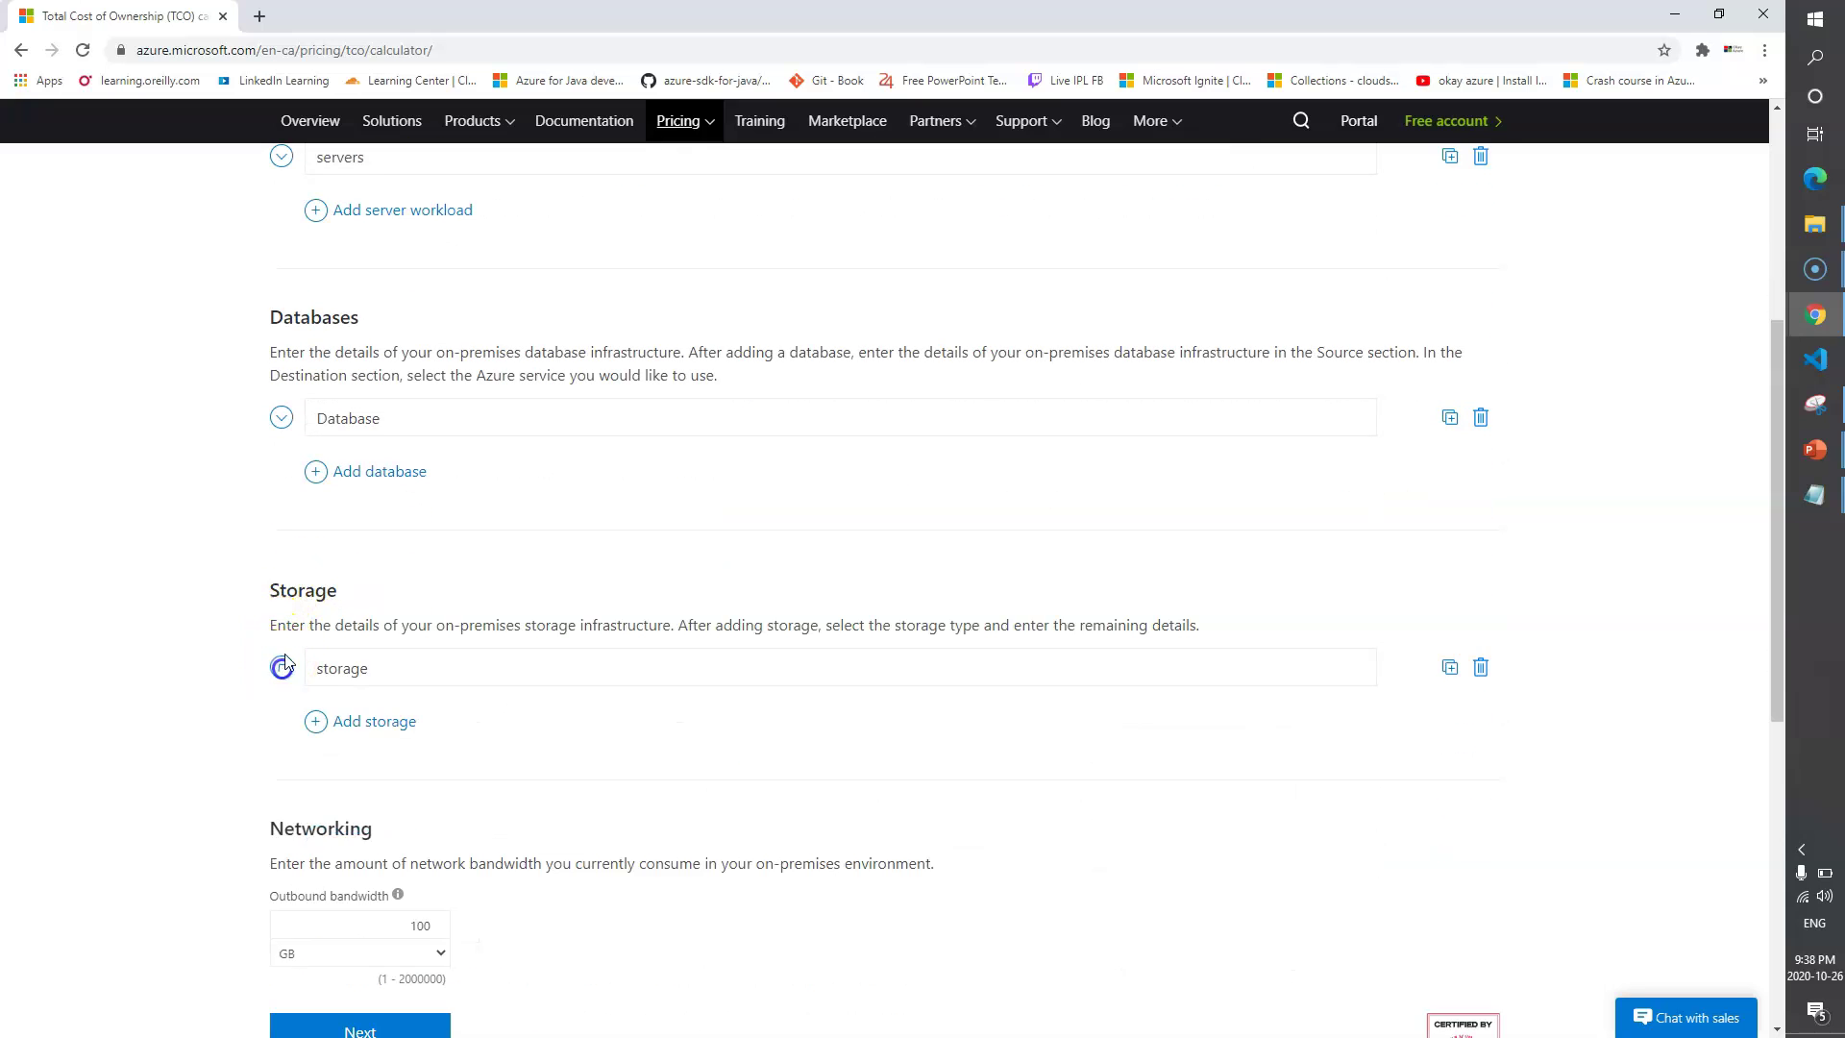
{"action": "scroll", "coordinate": [317, 635], "scroll_direction": "down", "scroll_amount": 3}
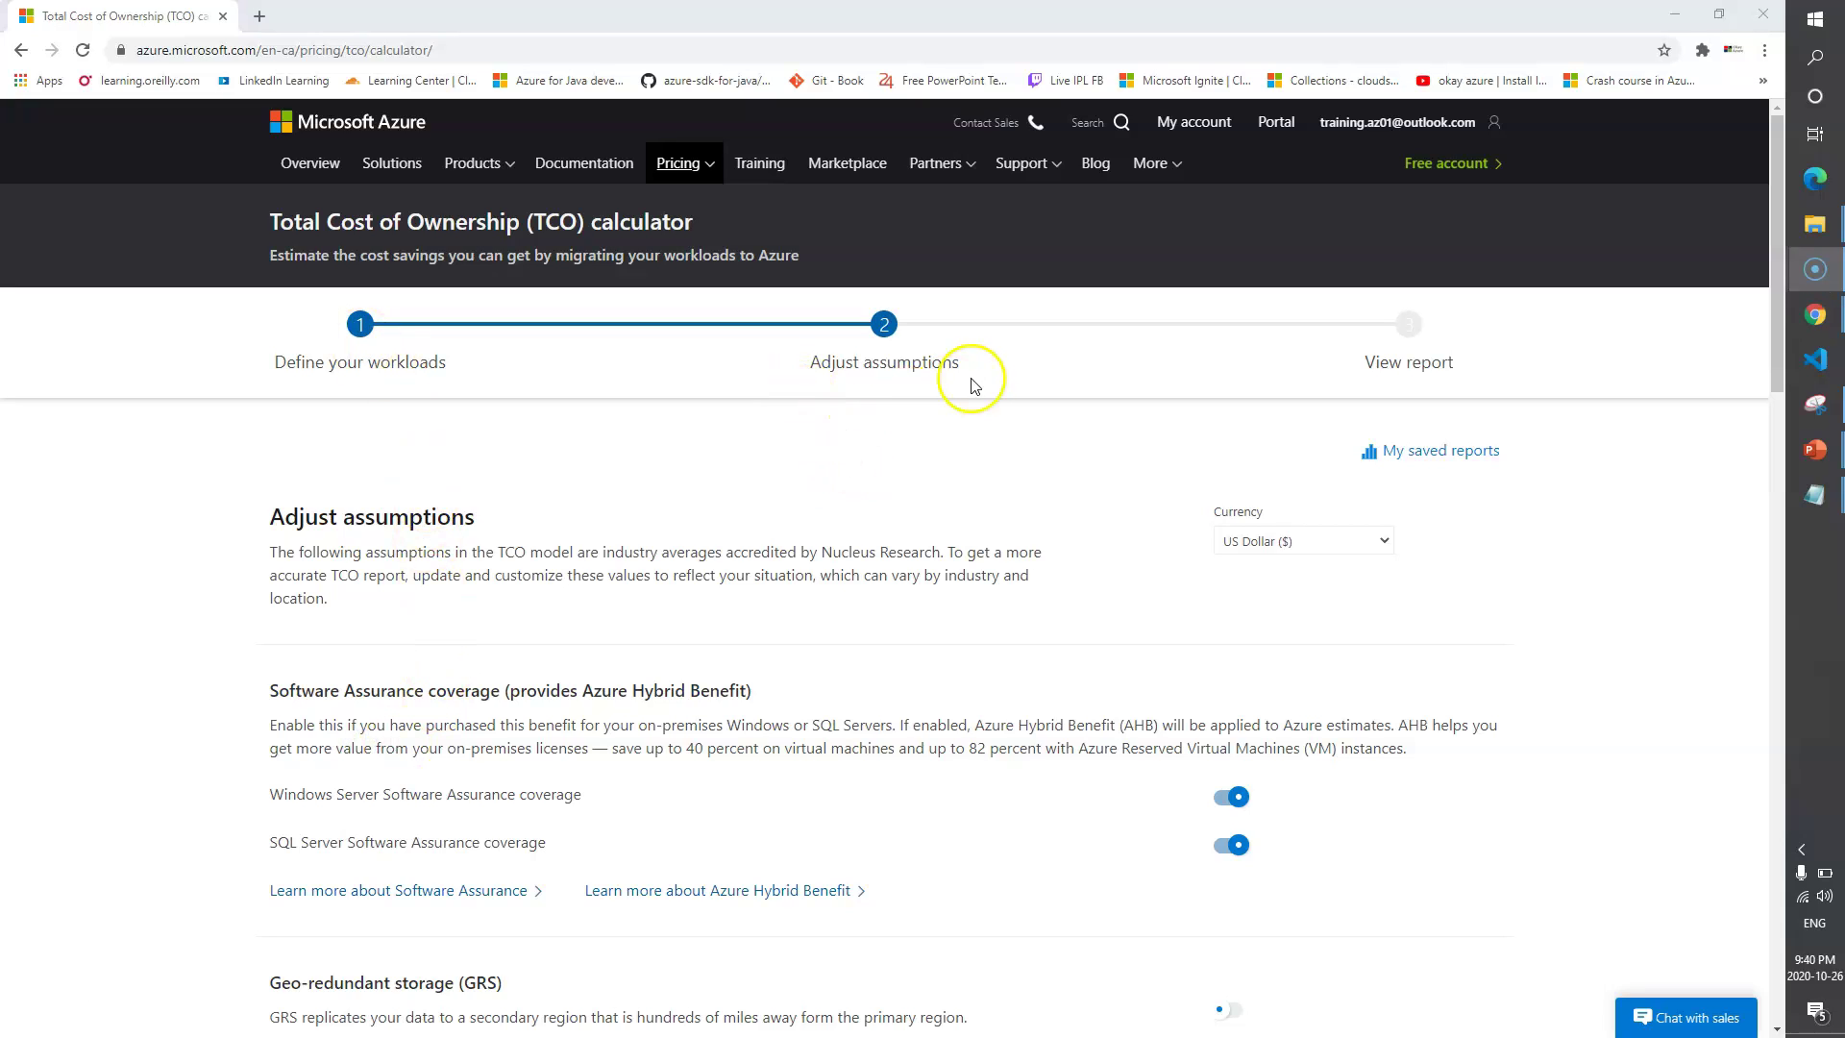
Review the cost assumptions, from Software Assurance, geo-redundant storage and virtual machines to electricity, storage, IT labor and the other cost categories.
{"action": "left_click_drag", "start_coordinate": [960, 364], "coordinate": [832, 363]}
{"action": "left_click", "coordinate": [751, 462]}
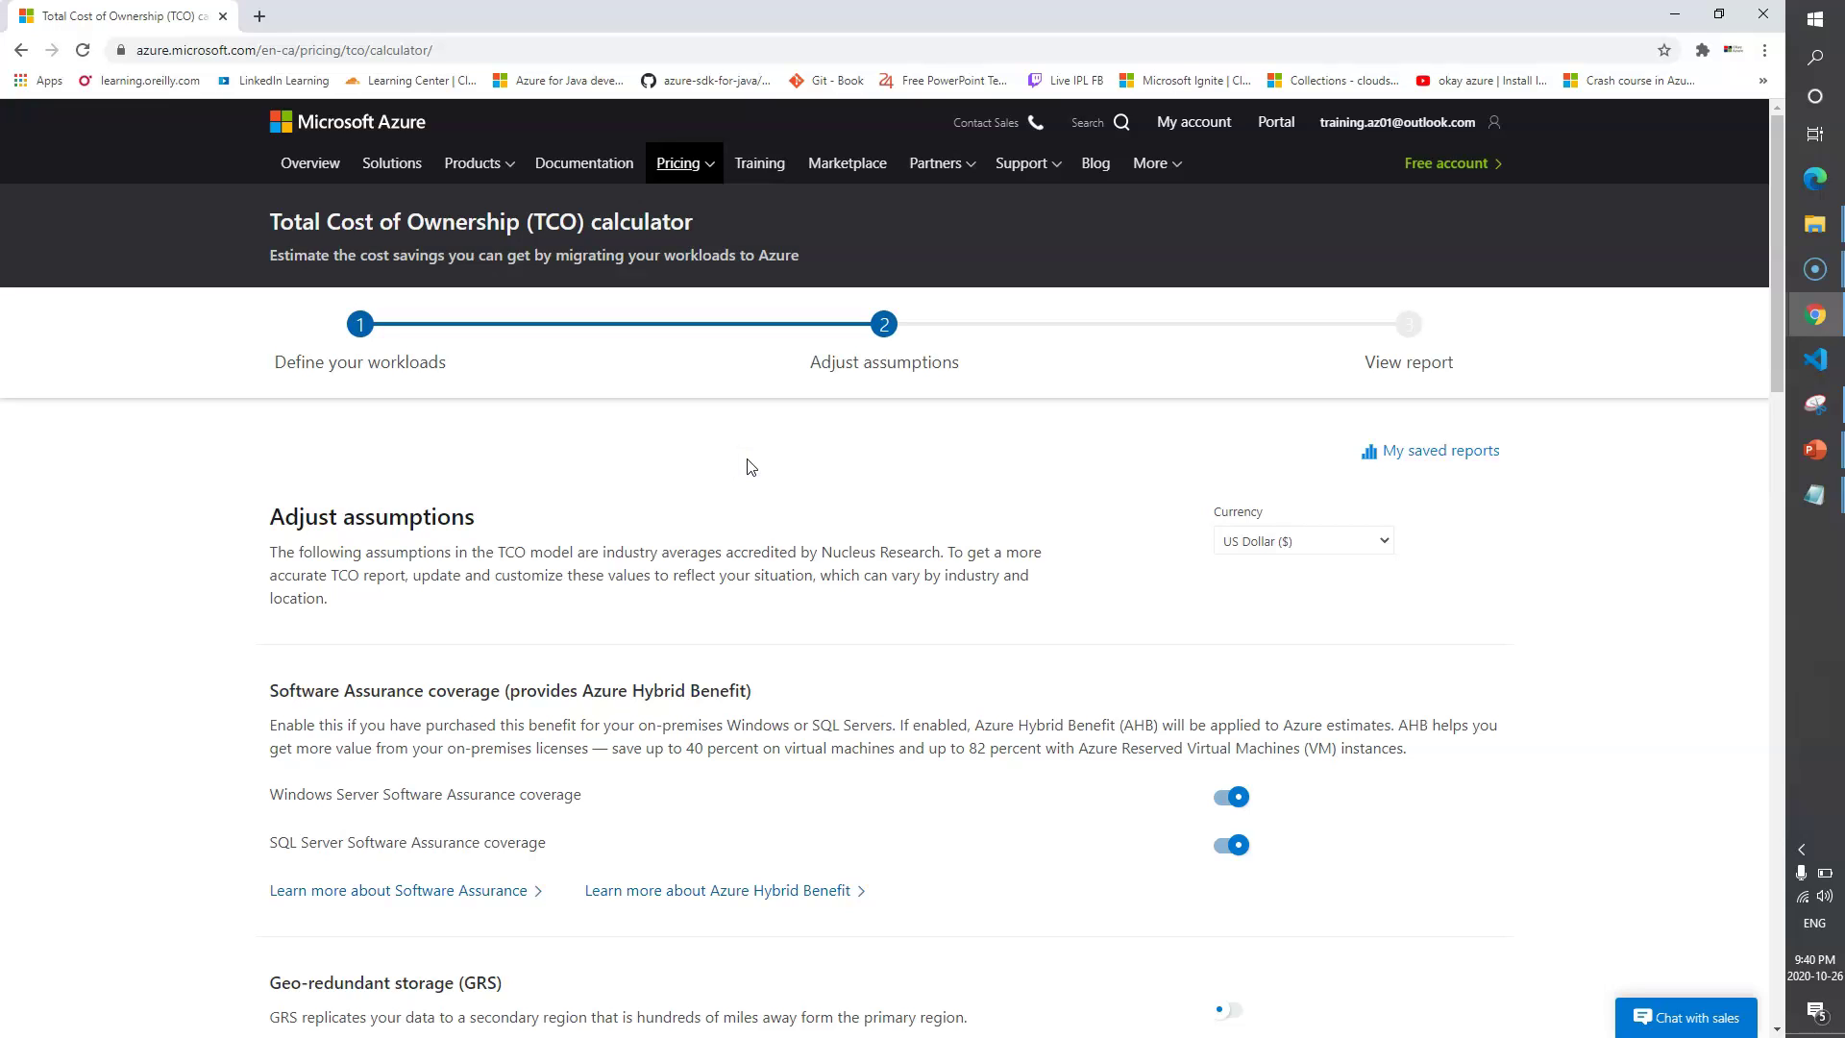
{"action": "scroll", "coordinate": [747, 483], "scroll_direction": "down", "scroll_amount": 1}
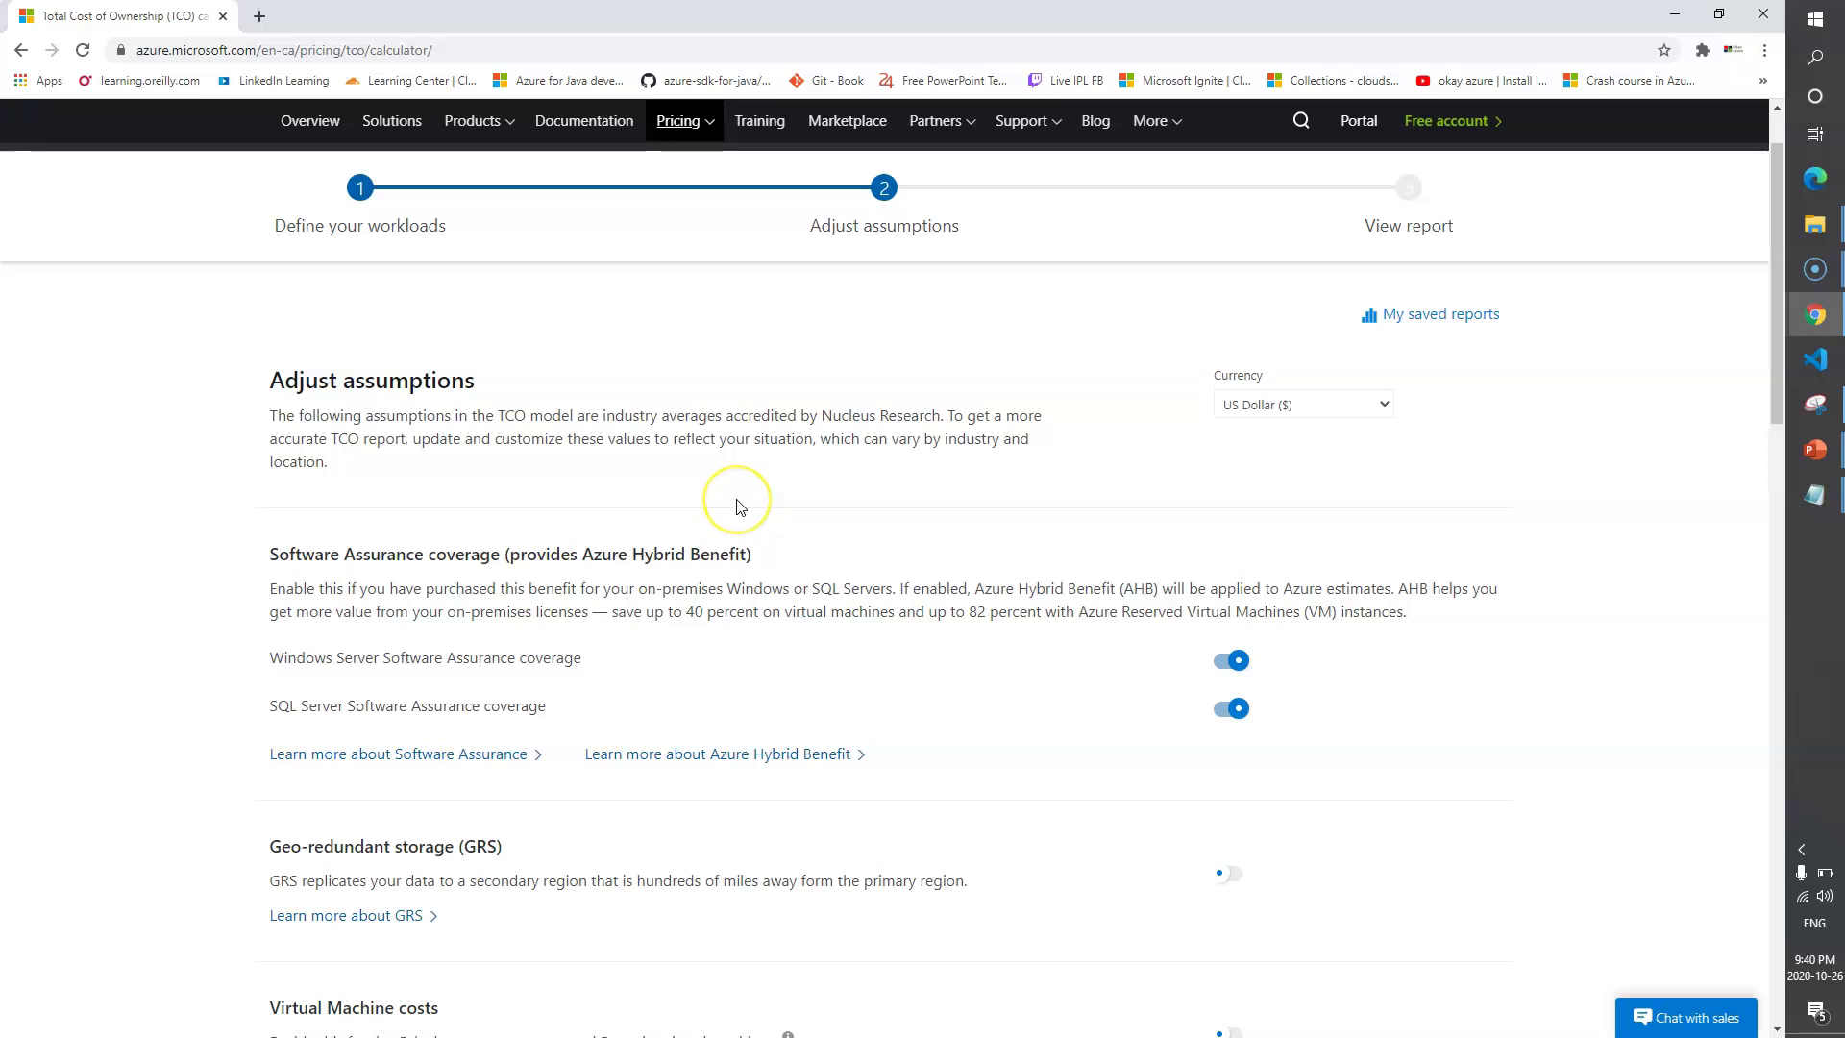
{"action": "scroll", "coordinate": [739, 507], "scroll_direction": "down", "scroll_amount": 2}
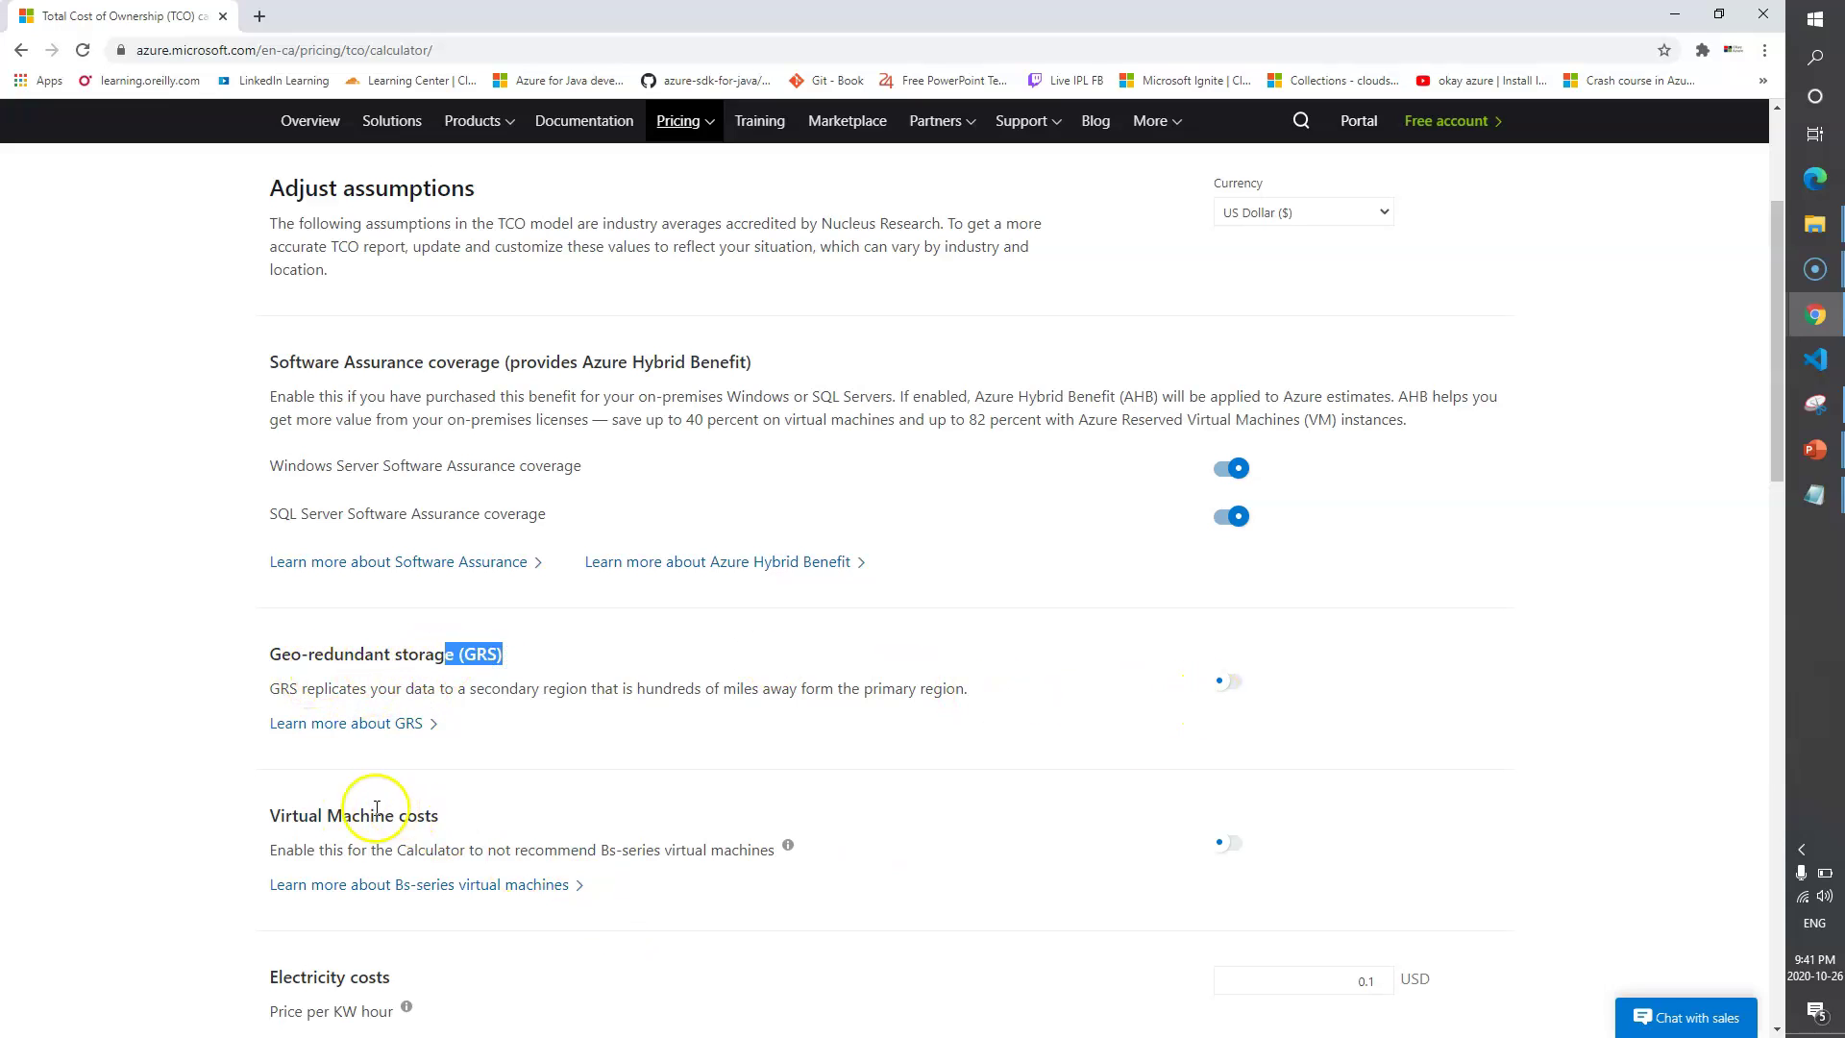
{"action": "left_click_drag", "start_coordinate": [285, 813], "coordinate": [348, 816]}
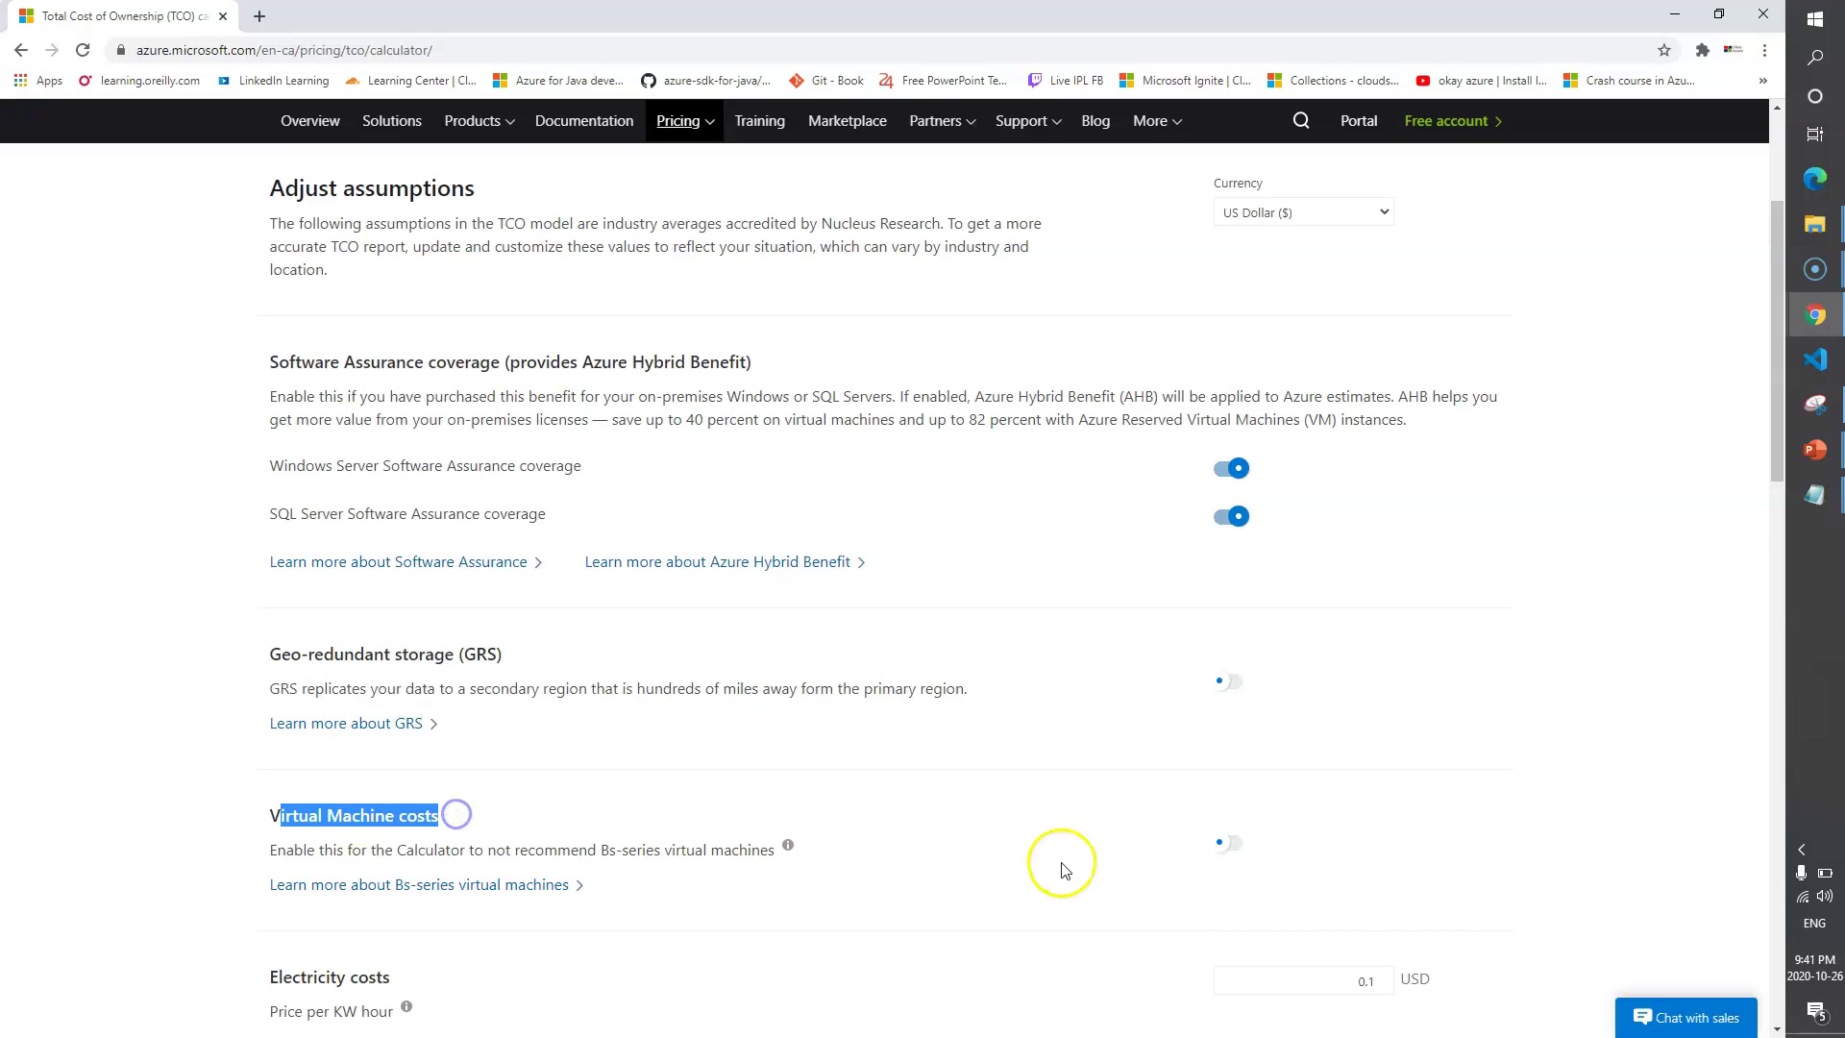
{"action": "scroll", "coordinate": [1220, 684], "scroll_direction": "down", "scroll_amount": 4}
{"action": "left_click_drag", "start_coordinate": [271, 592], "coordinate": [375, 595]}
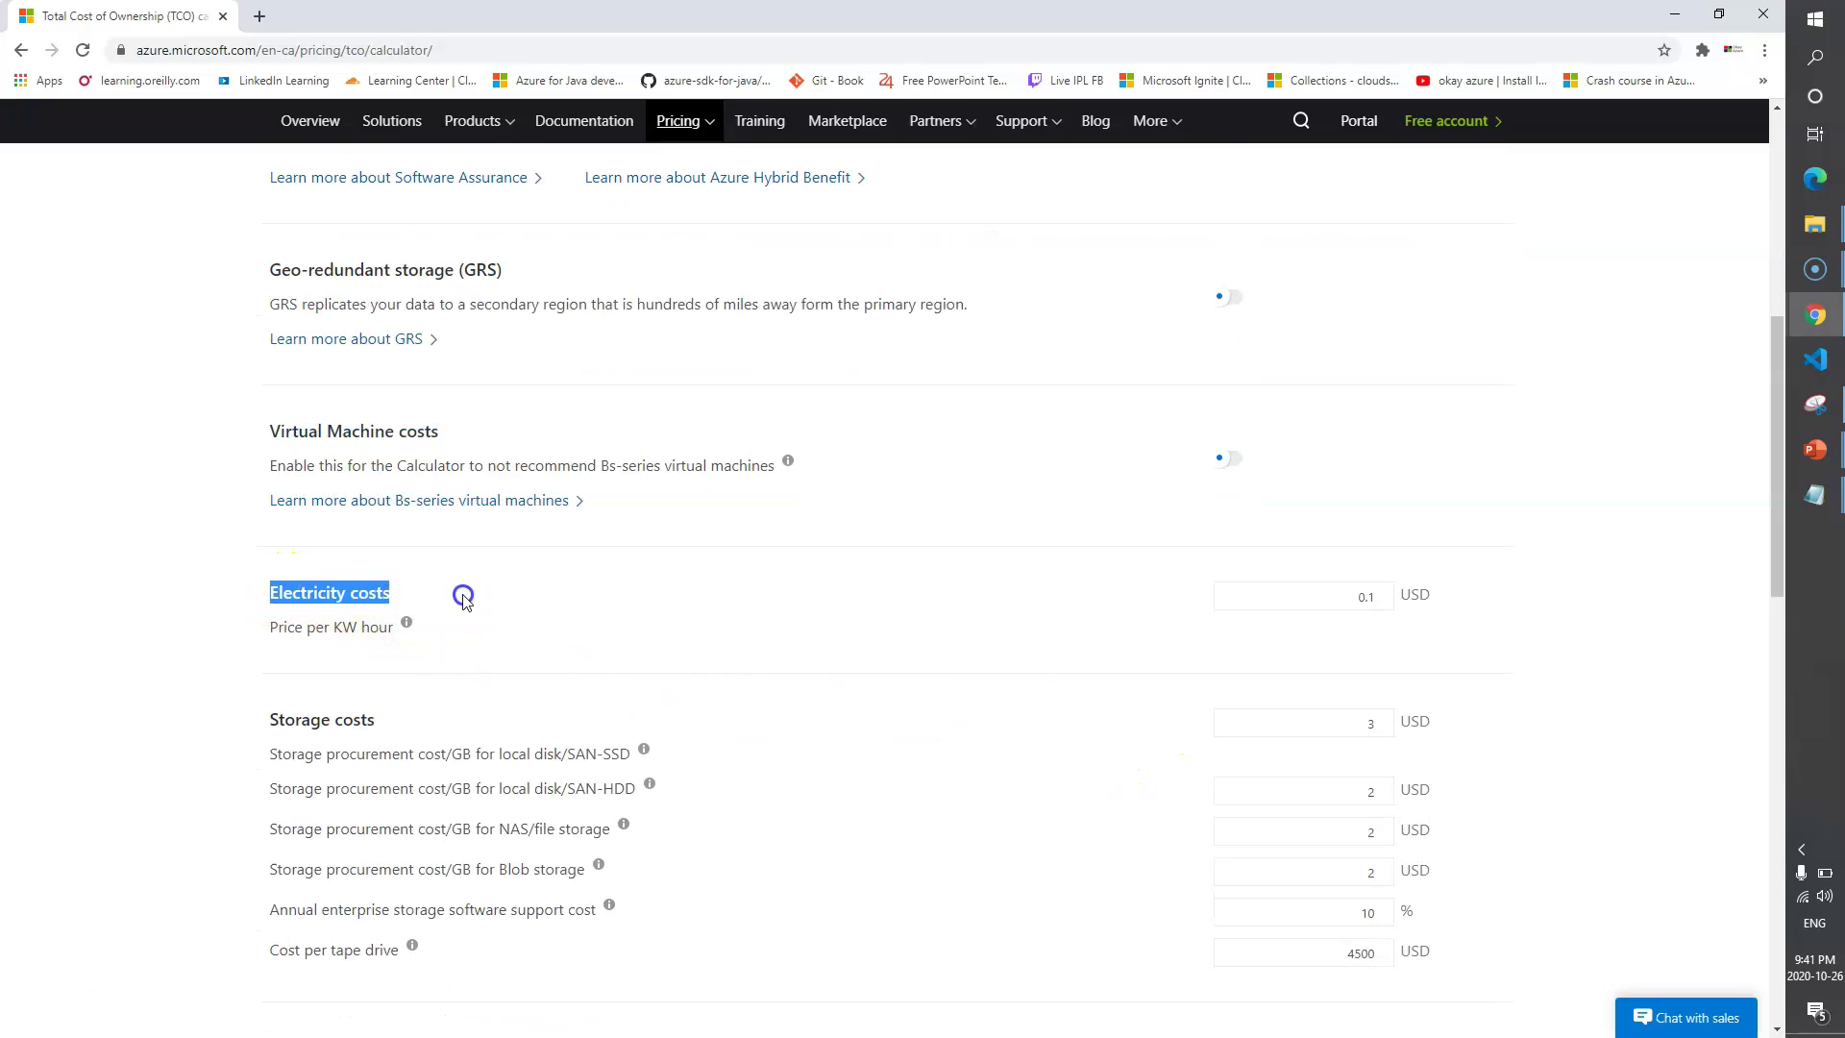
{"action": "left_click_drag", "start_coordinate": [310, 718], "coordinate": [486, 716]}
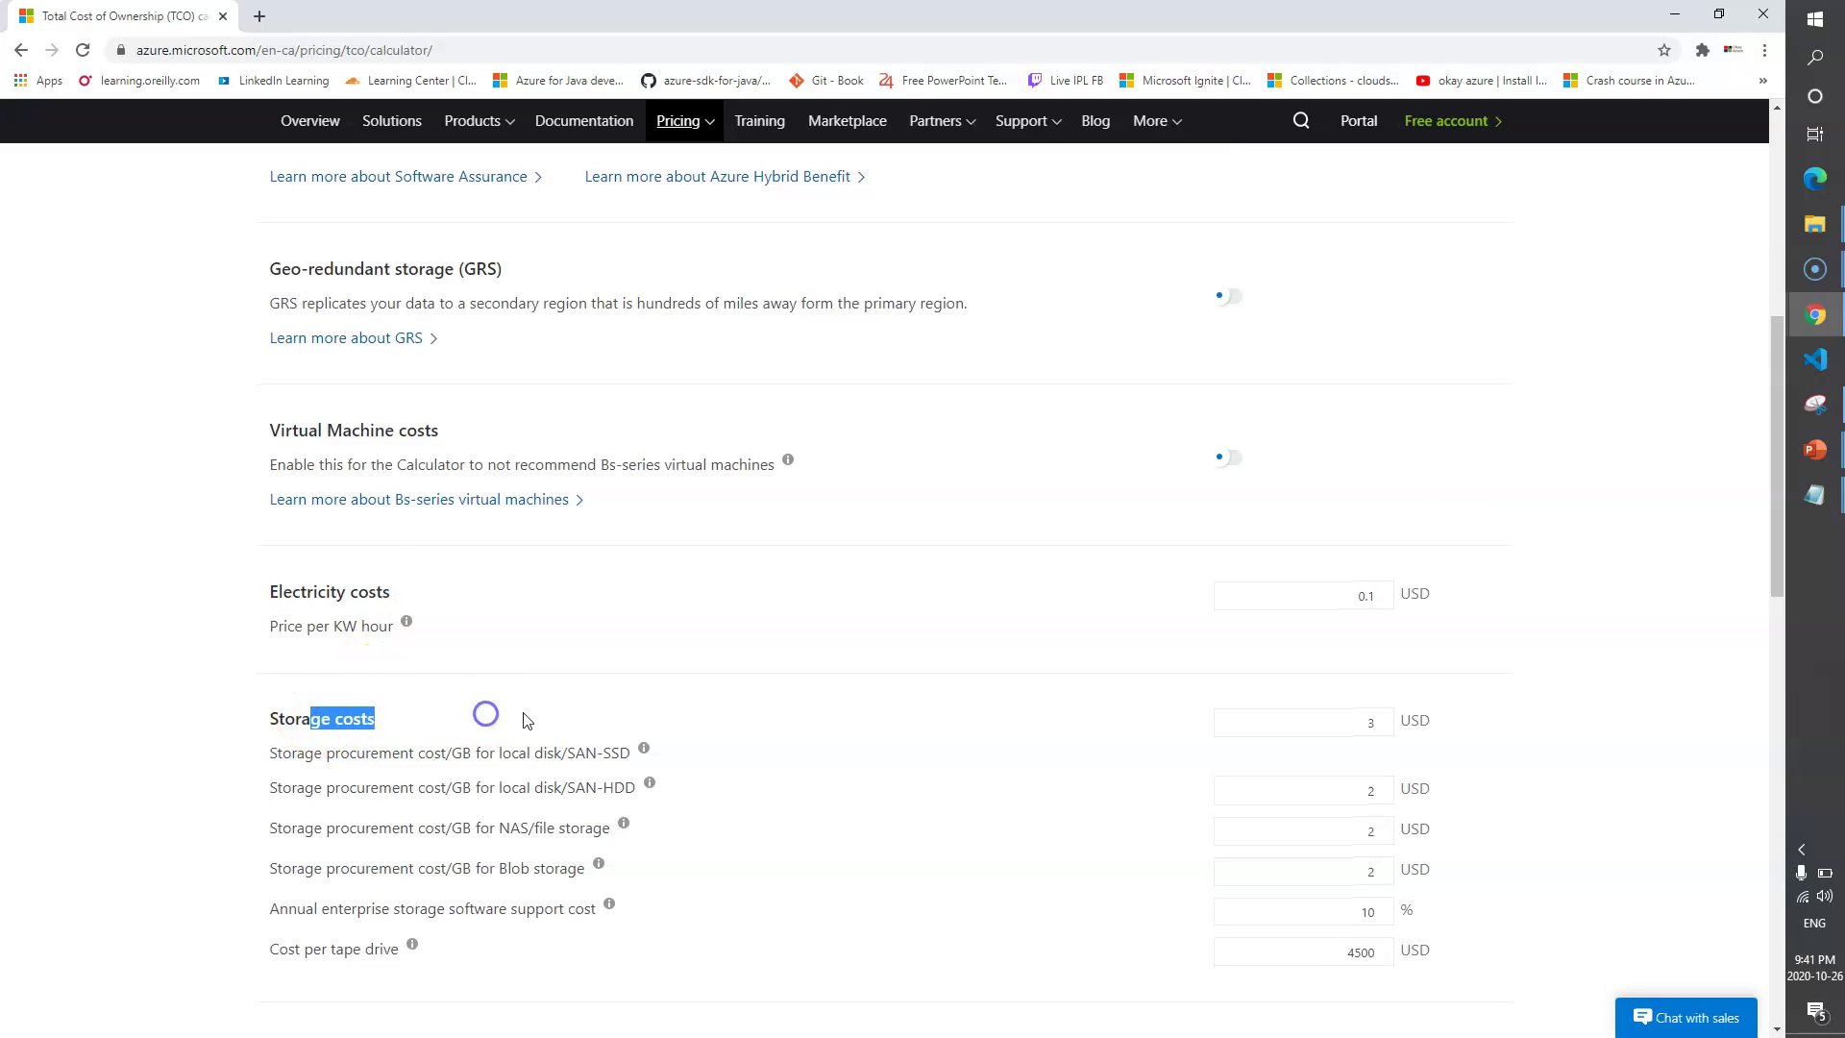
{"action": "scroll", "coordinate": [526, 720], "scroll_direction": "down", "scroll_amount": 4}
{"action": "left_click_drag", "start_coordinate": [283, 663], "coordinate": [418, 670]}
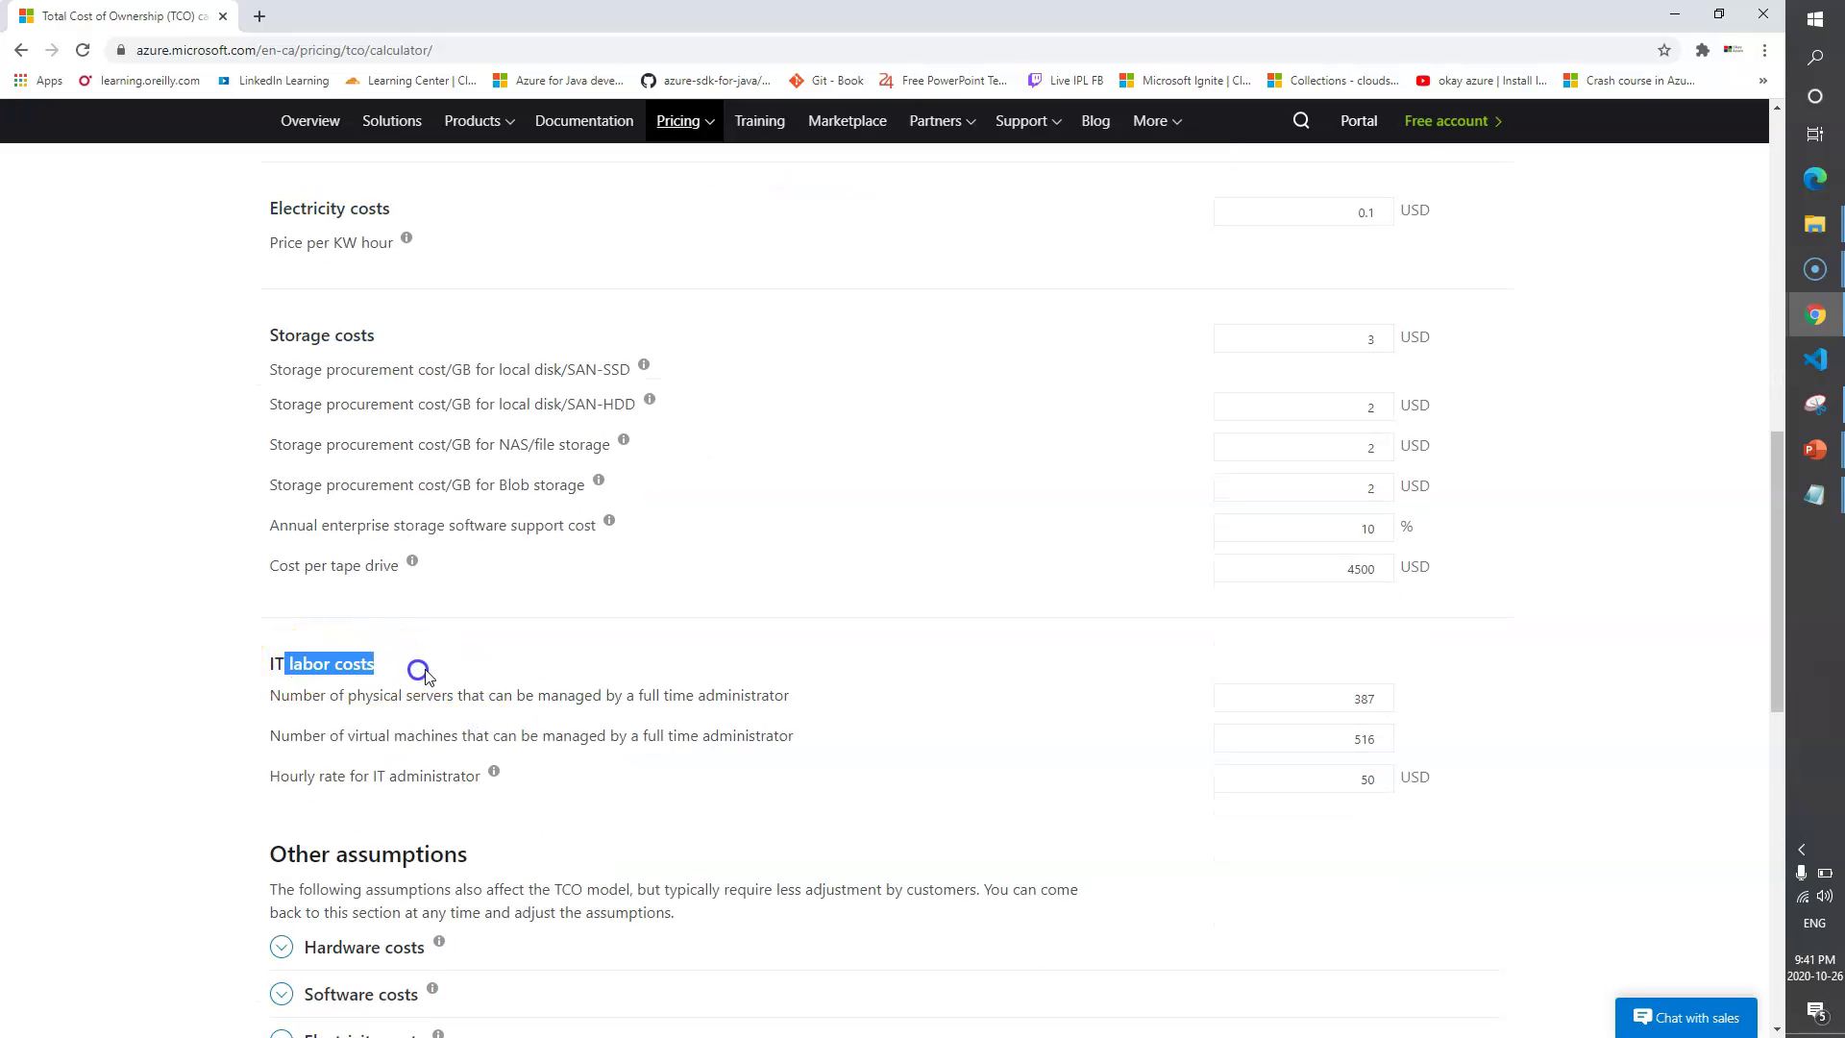
{"action": "scroll", "coordinate": [418, 673], "scroll_direction": "down", "scroll_amount": 2}
{"action": "scroll", "coordinate": [366, 750], "scroll_direction": "down", "scroll_amount": 2}
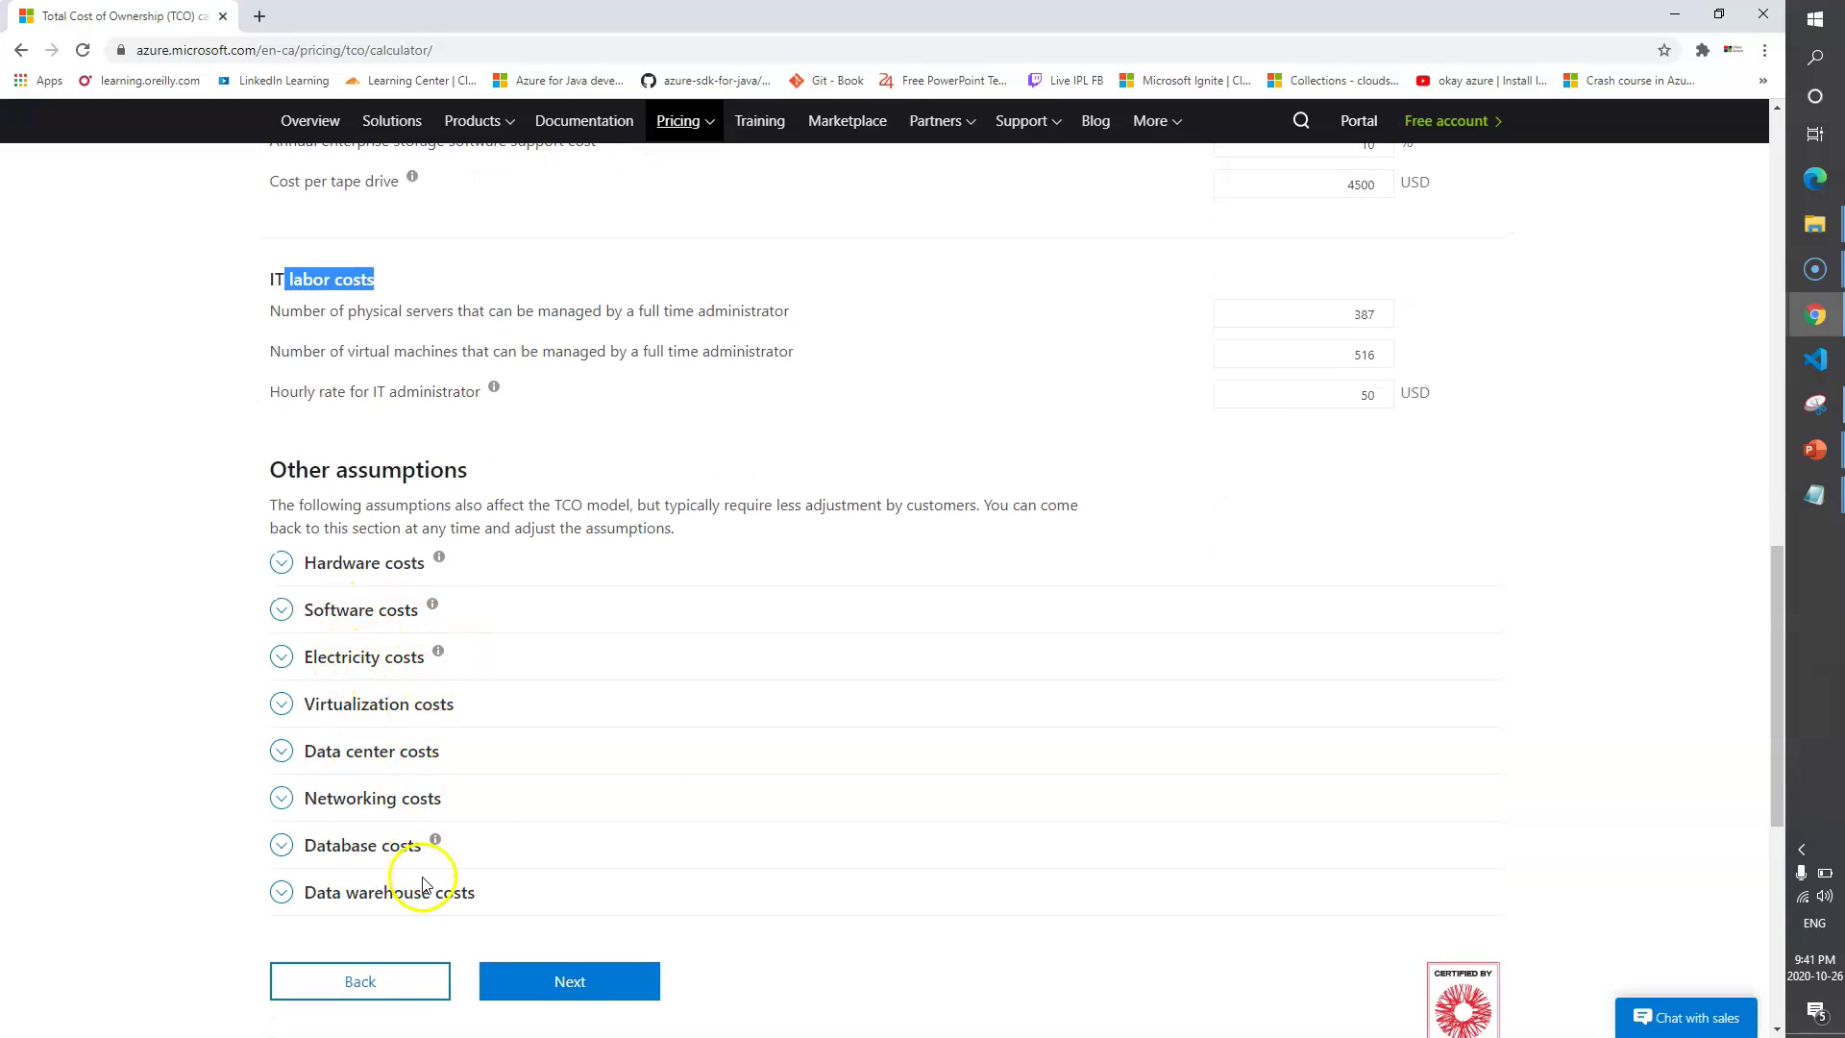
{"action": "left_click", "coordinate": [219, 623]}
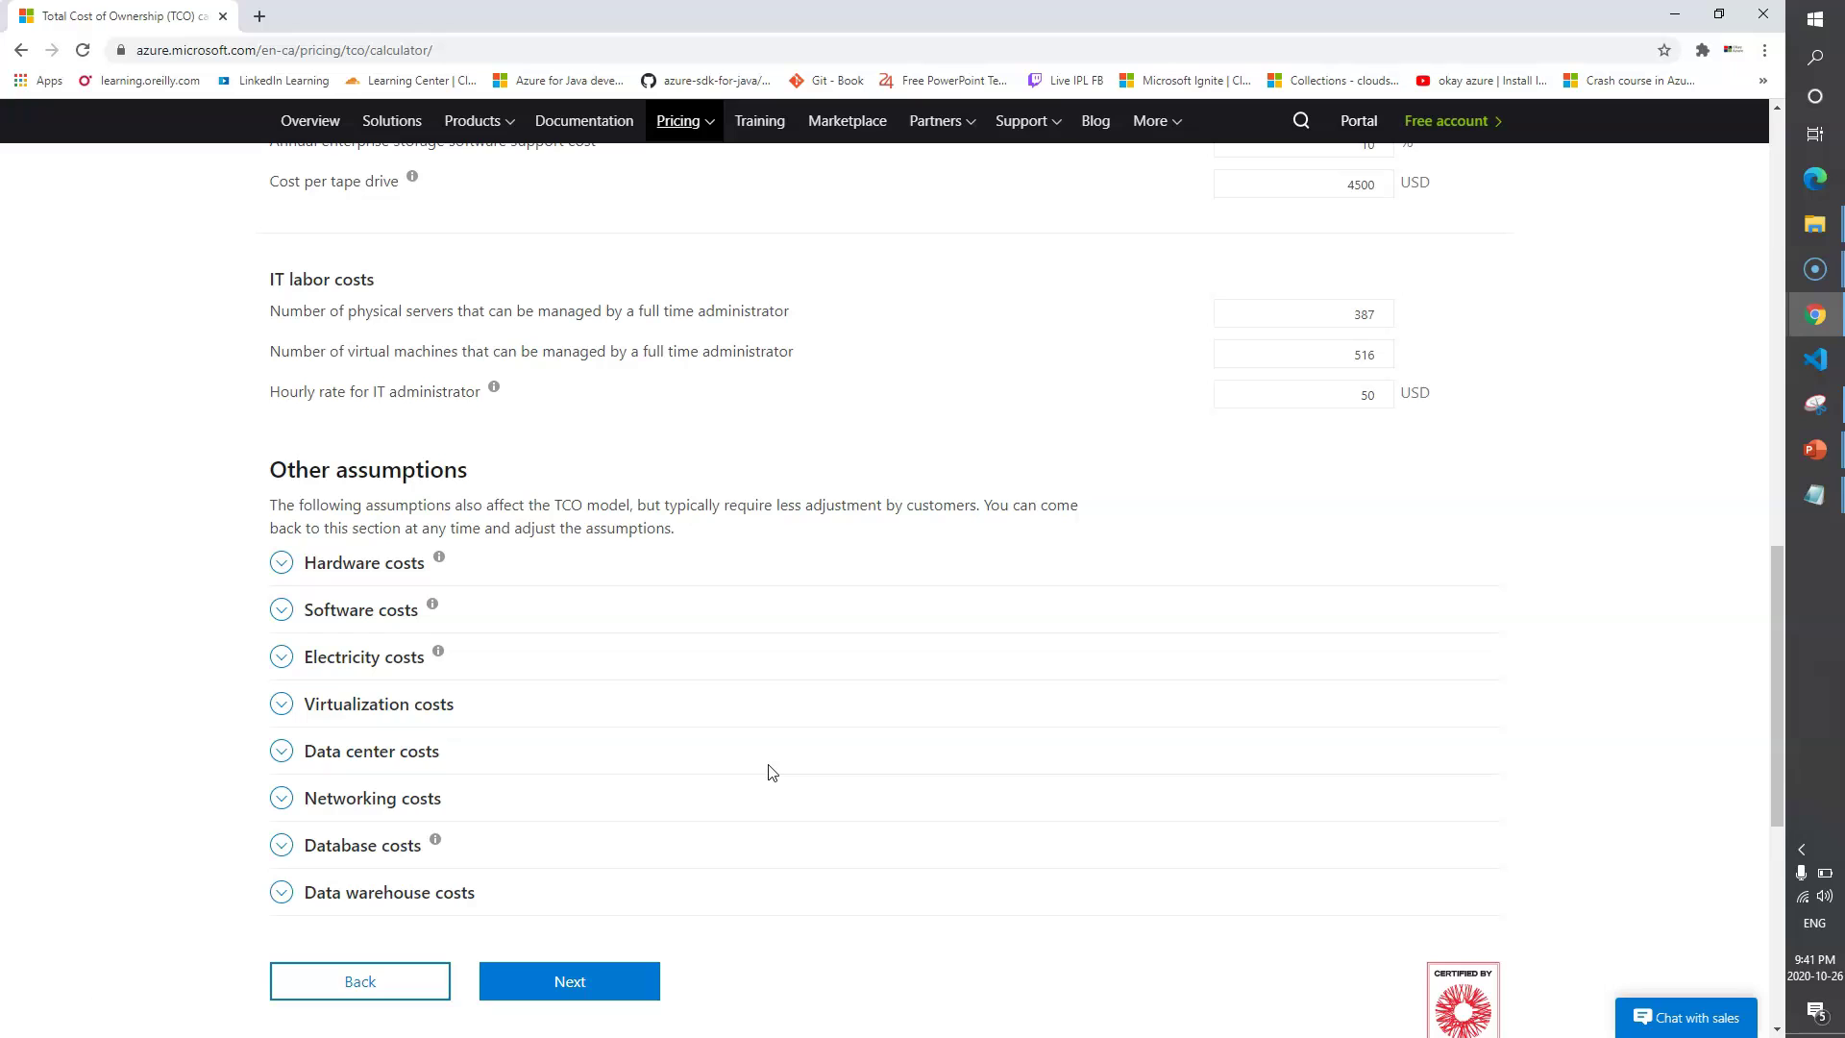
Proceed to the cost report and set its timeframe to 3 Years.
{"action": "left_click", "coordinate": [586, 985]}
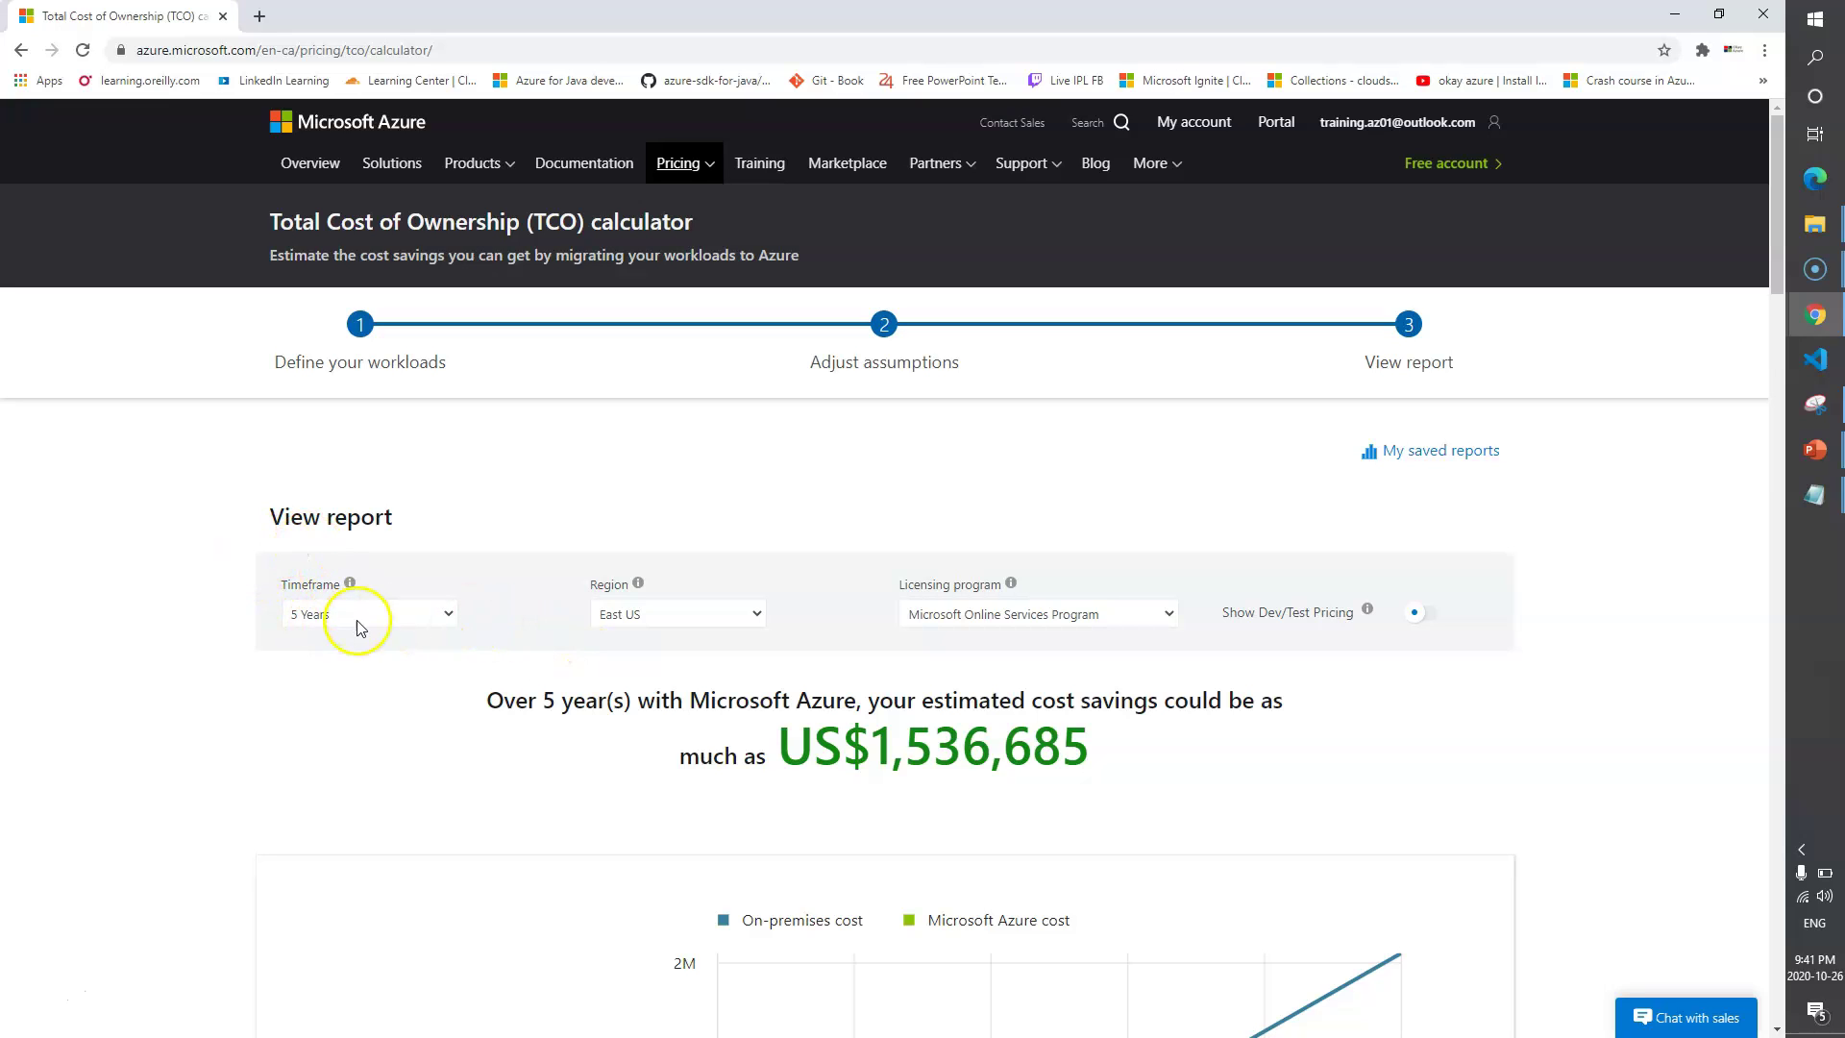
{"action": "left_click", "coordinate": [388, 614]}
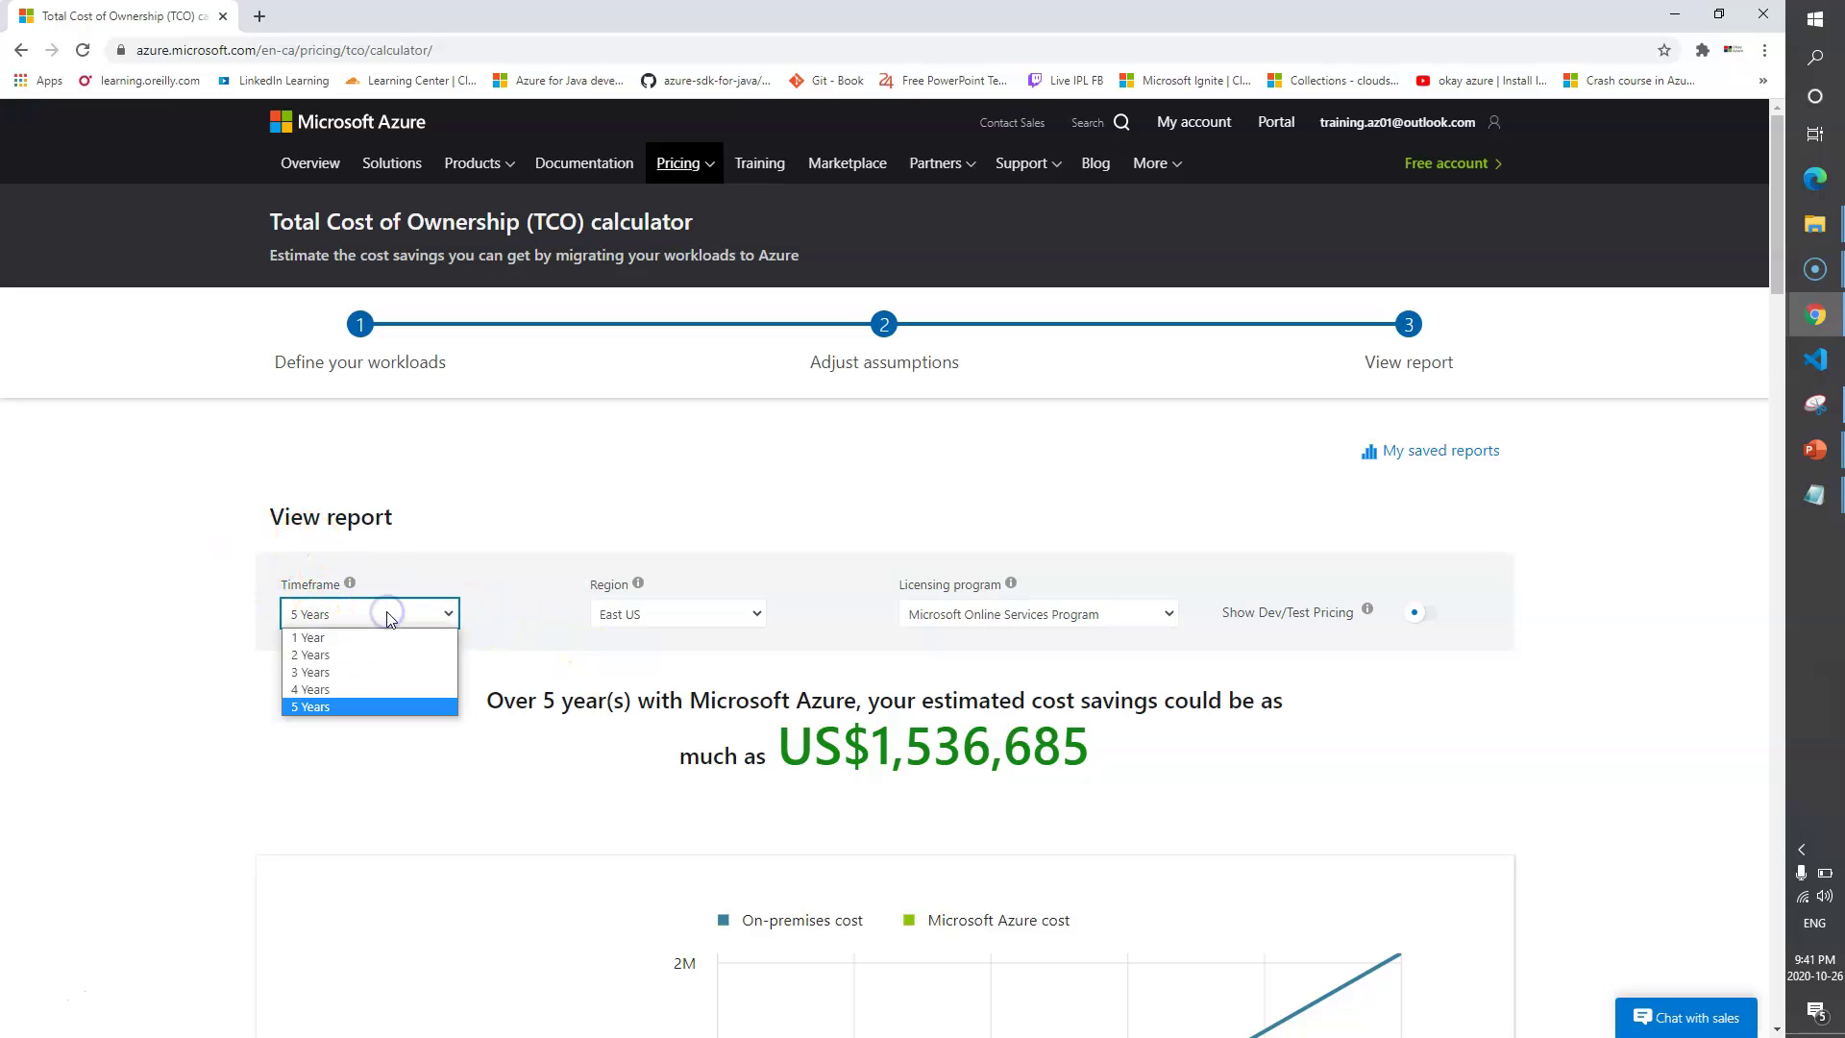
{"action": "left_click", "coordinate": [347, 674]}
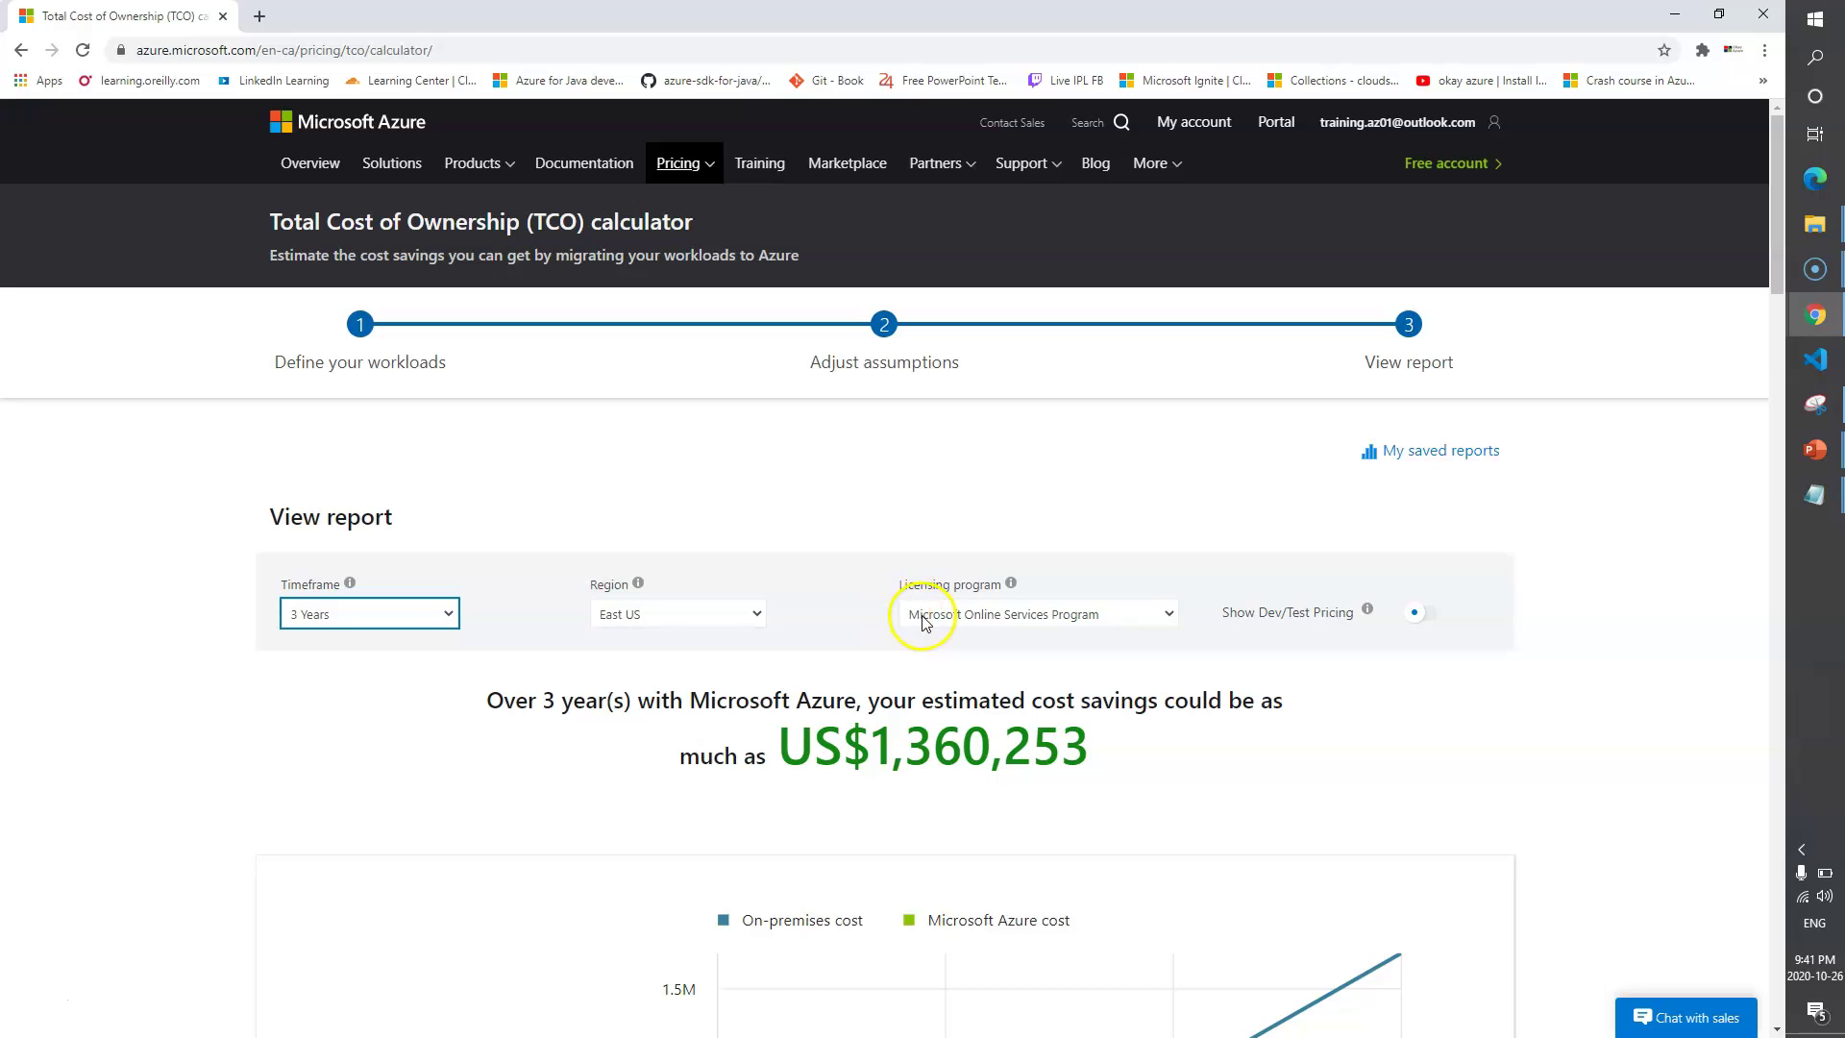
Check the available licensing programs, then review the estimated three-year savings and the chart of on-premises versus Azure cost over time.
{"action": "left_click", "coordinate": [1134, 622]}
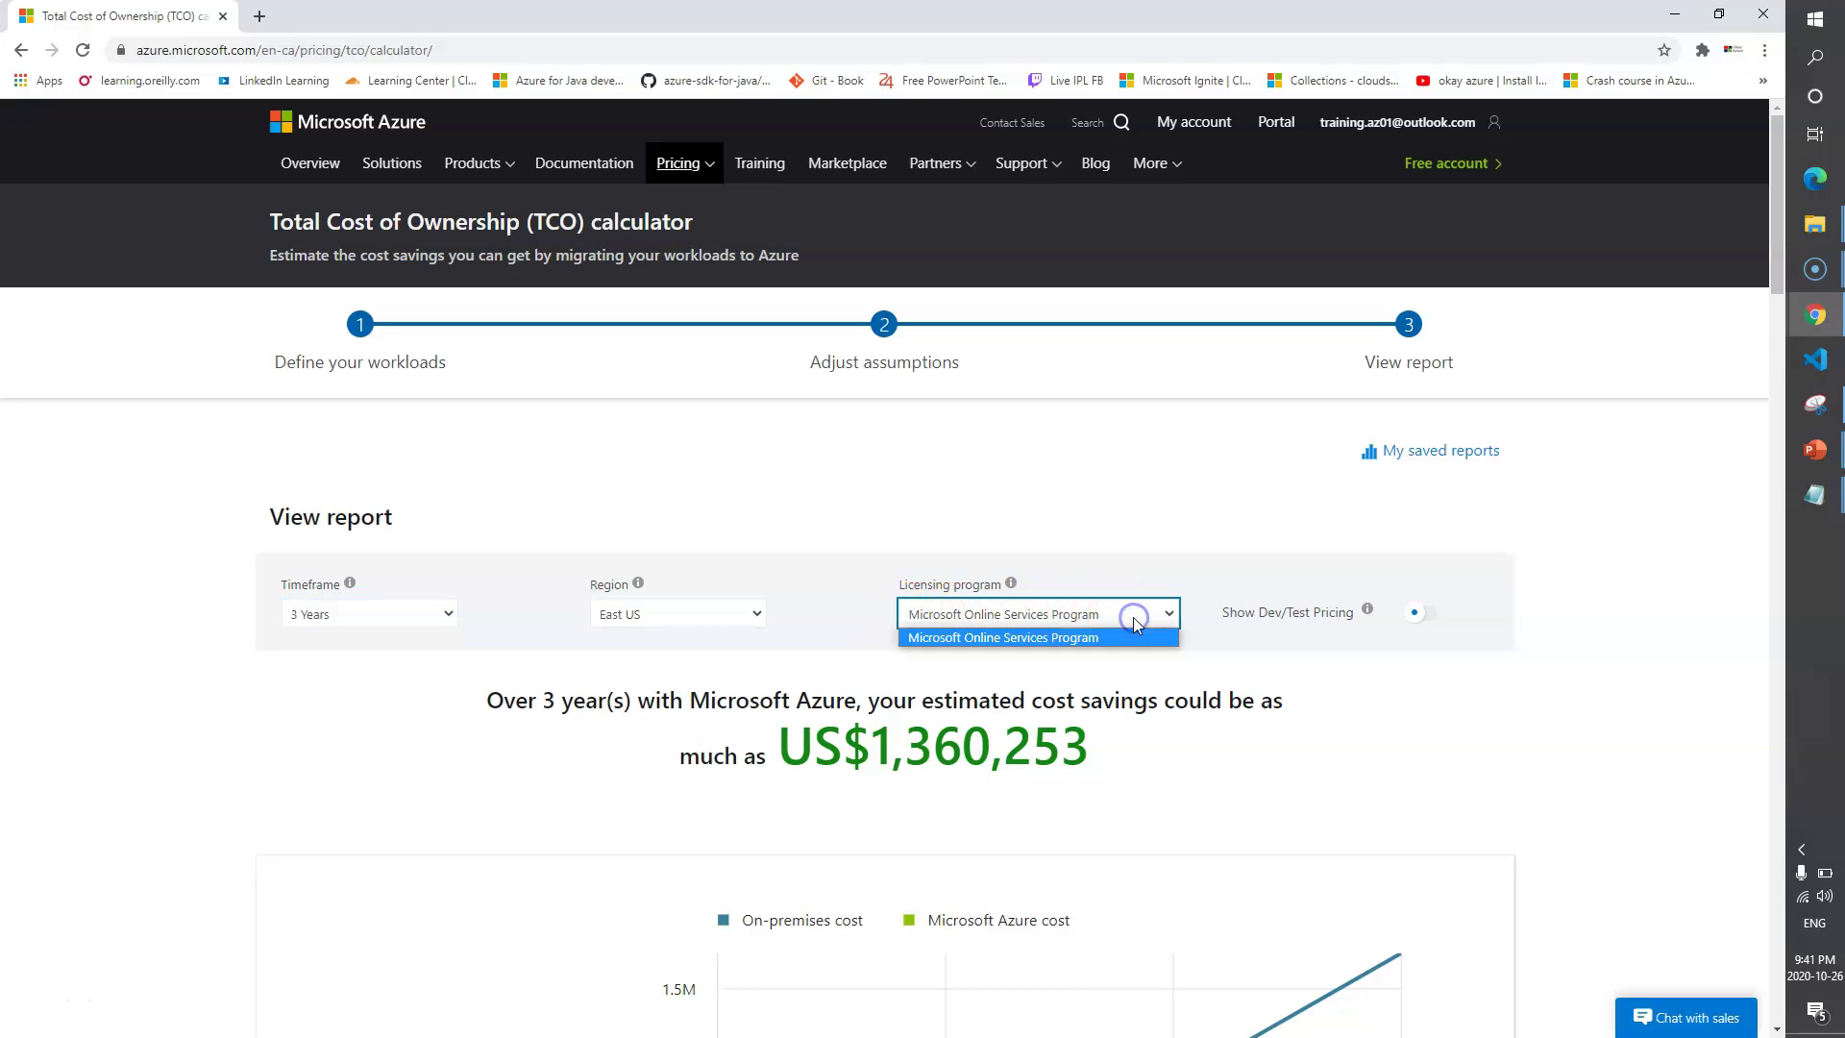
{"action": "left_click", "coordinate": [1205, 558]}
{"action": "scroll", "coordinate": [753, 728], "scroll_direction": "down", "scroll_amount": 1}
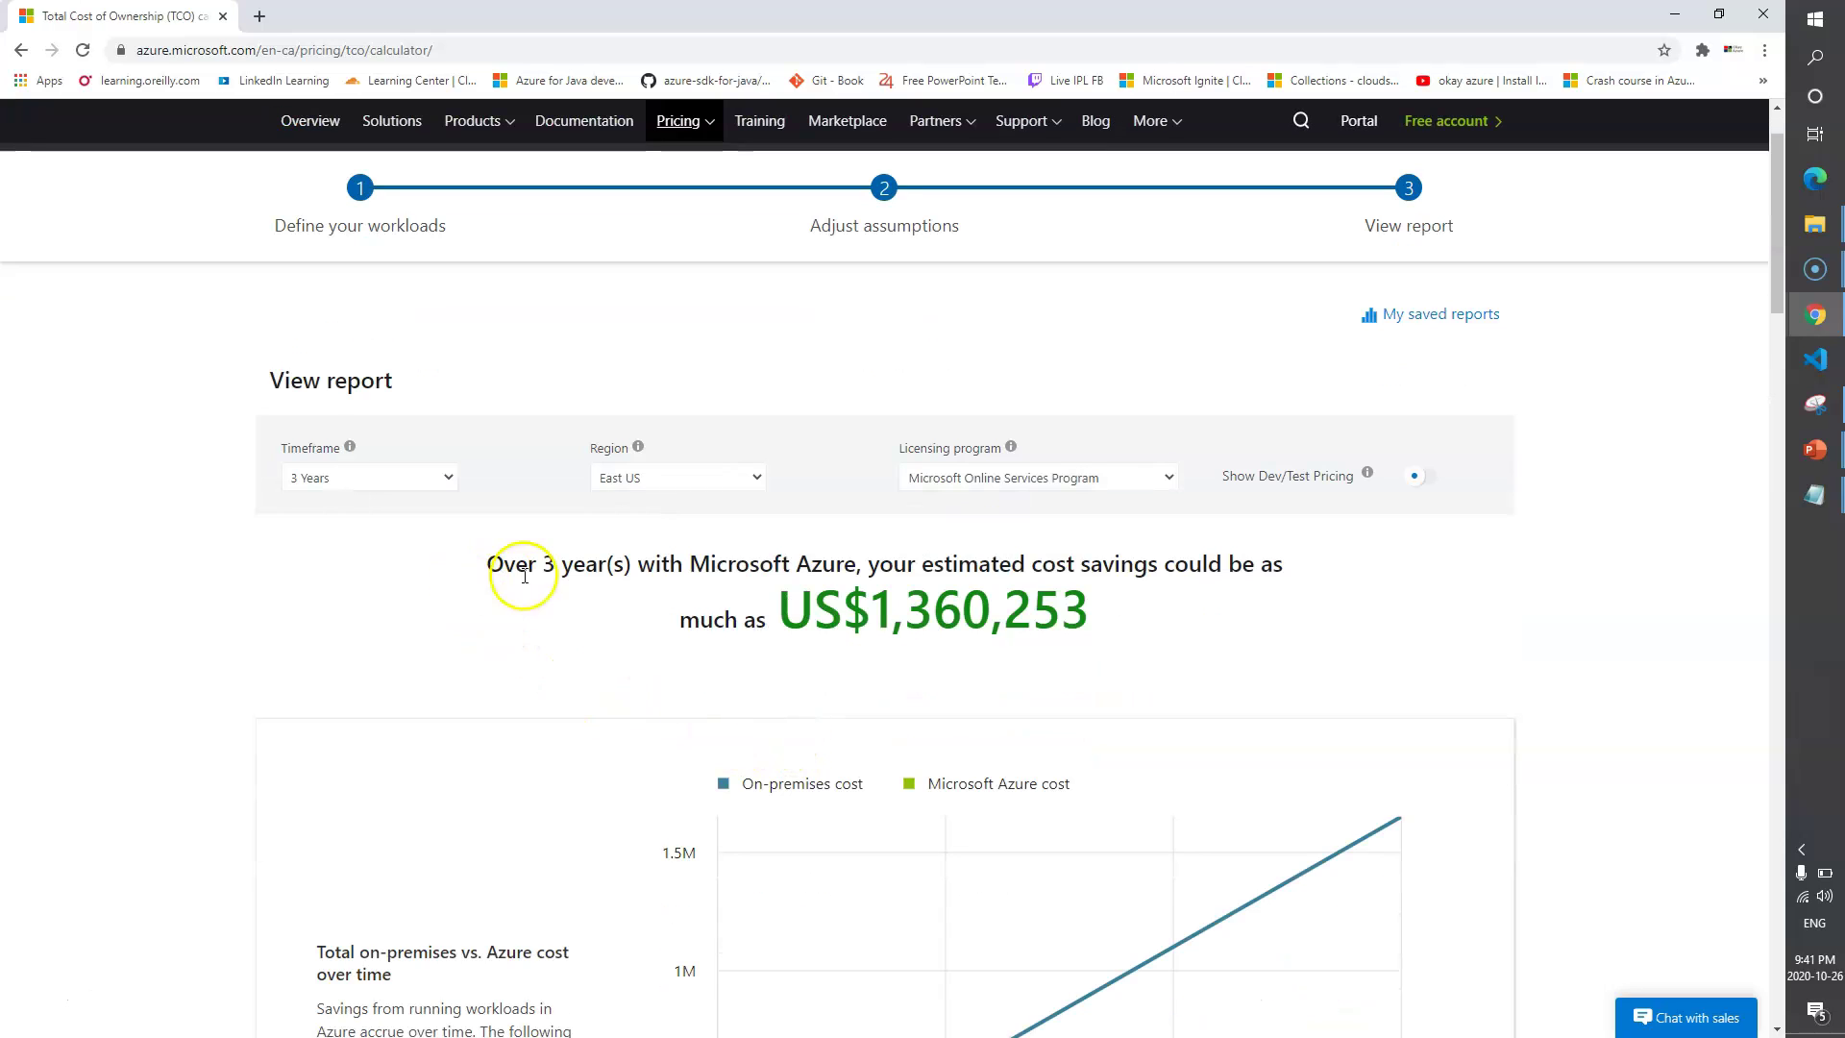
{"action": "scroll", "coordinate": [601, 580], "scroll_direction": "down", "scroll_amount": 1}
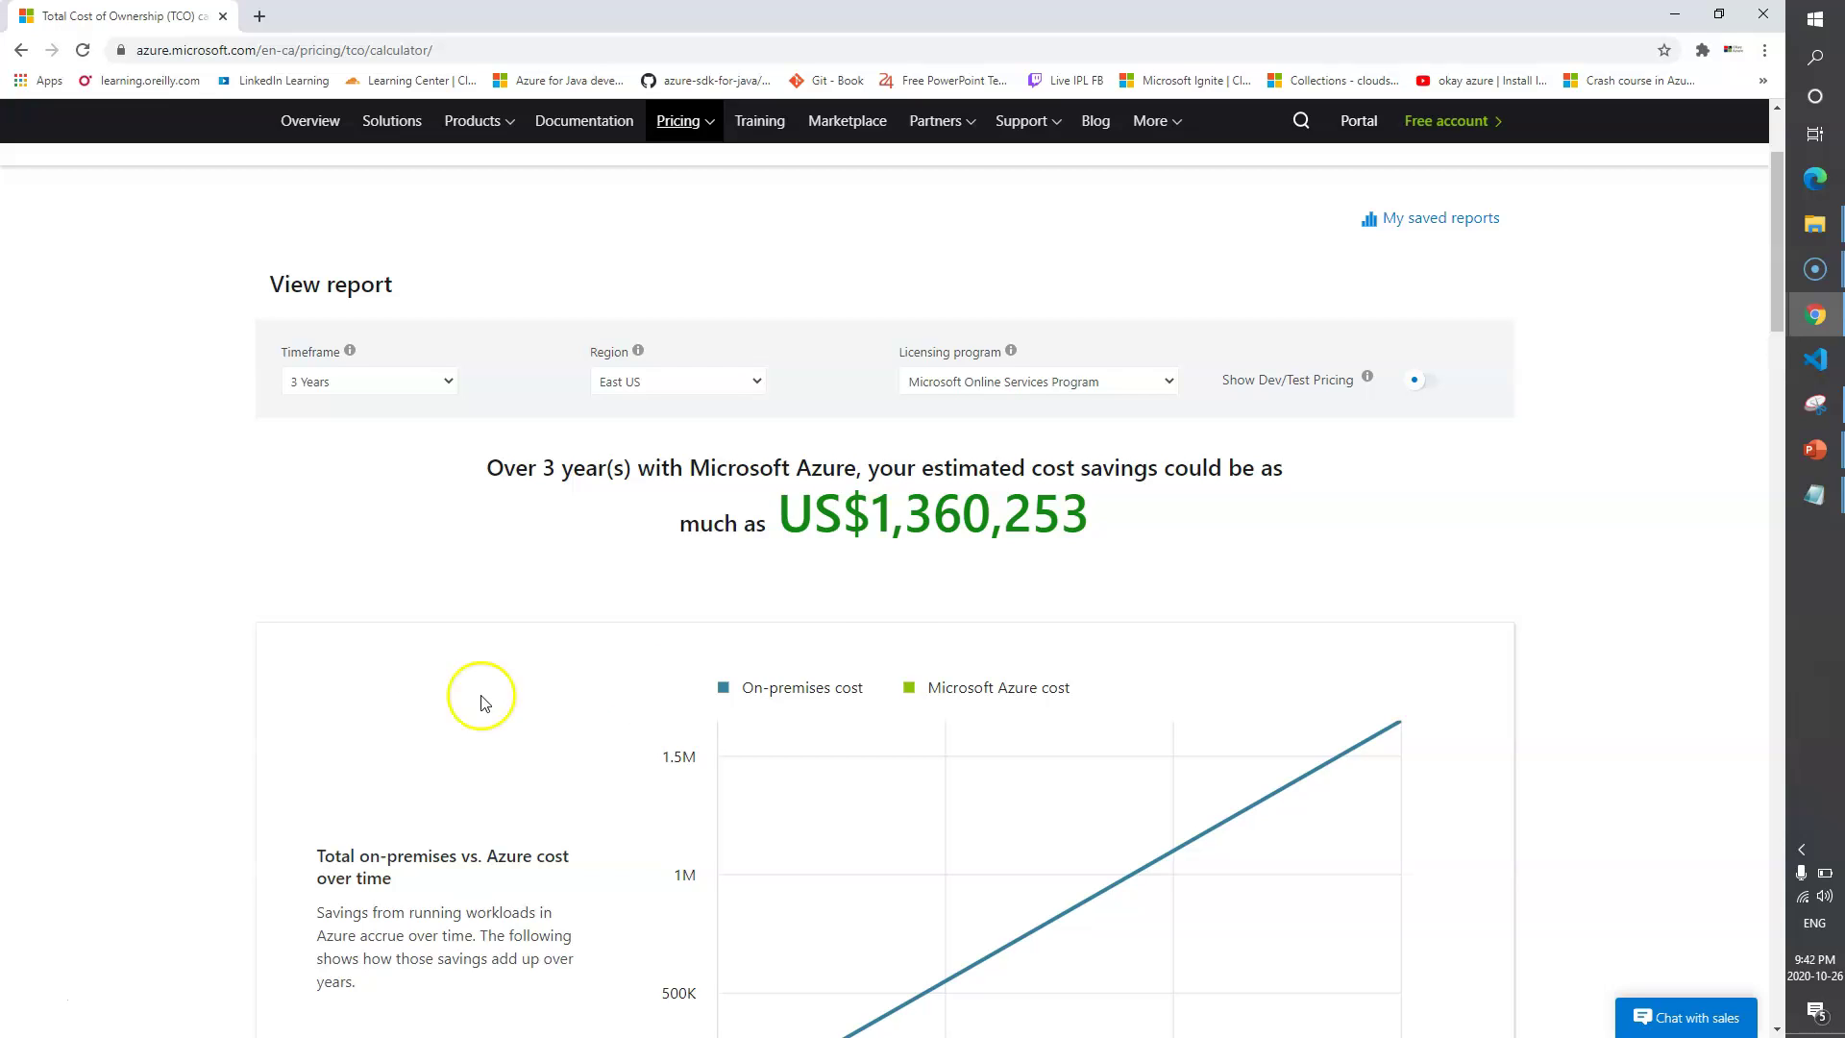
{"action": "left_click_drag", "start_coordinate": [1084, 518], "coordinate": [838, 527]}
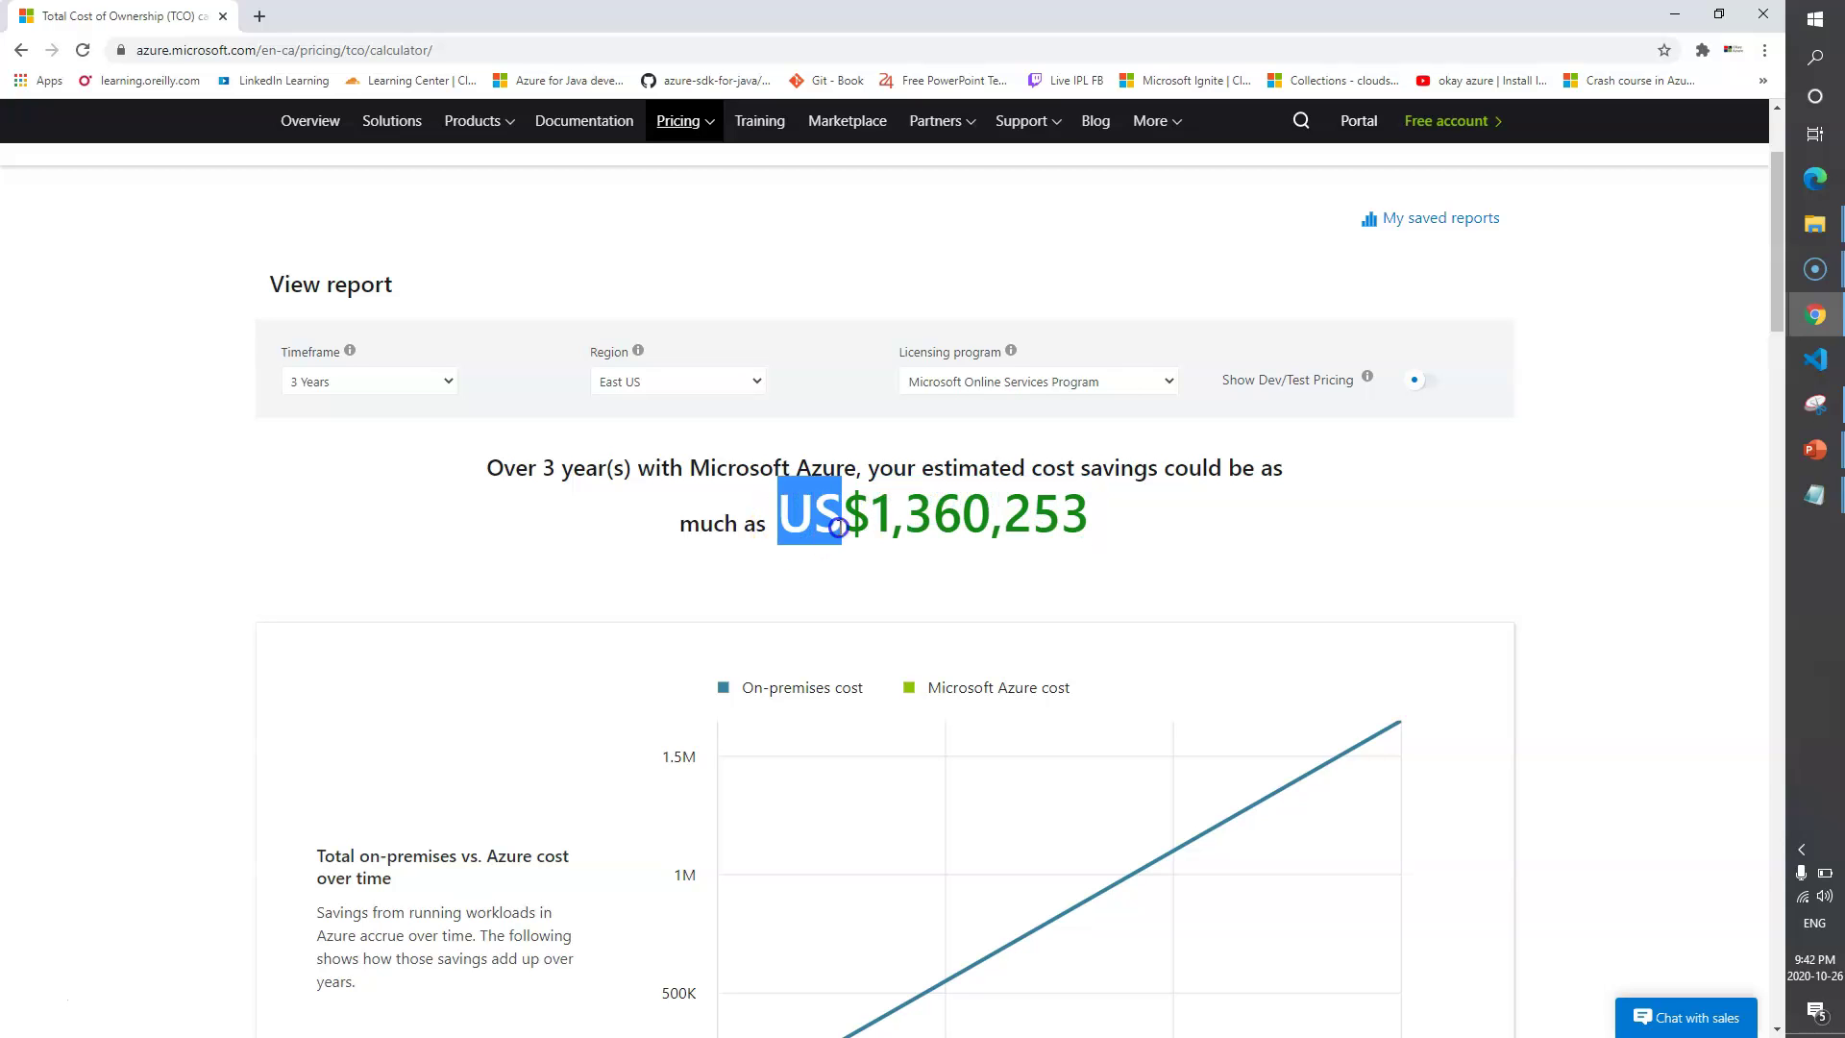
{"action": "left_click", "coordinate": [527, 466]}
{"action": "scroll", "coordinate": [620, 550], "scroll_direction": "down", "scroll_amount": 2}
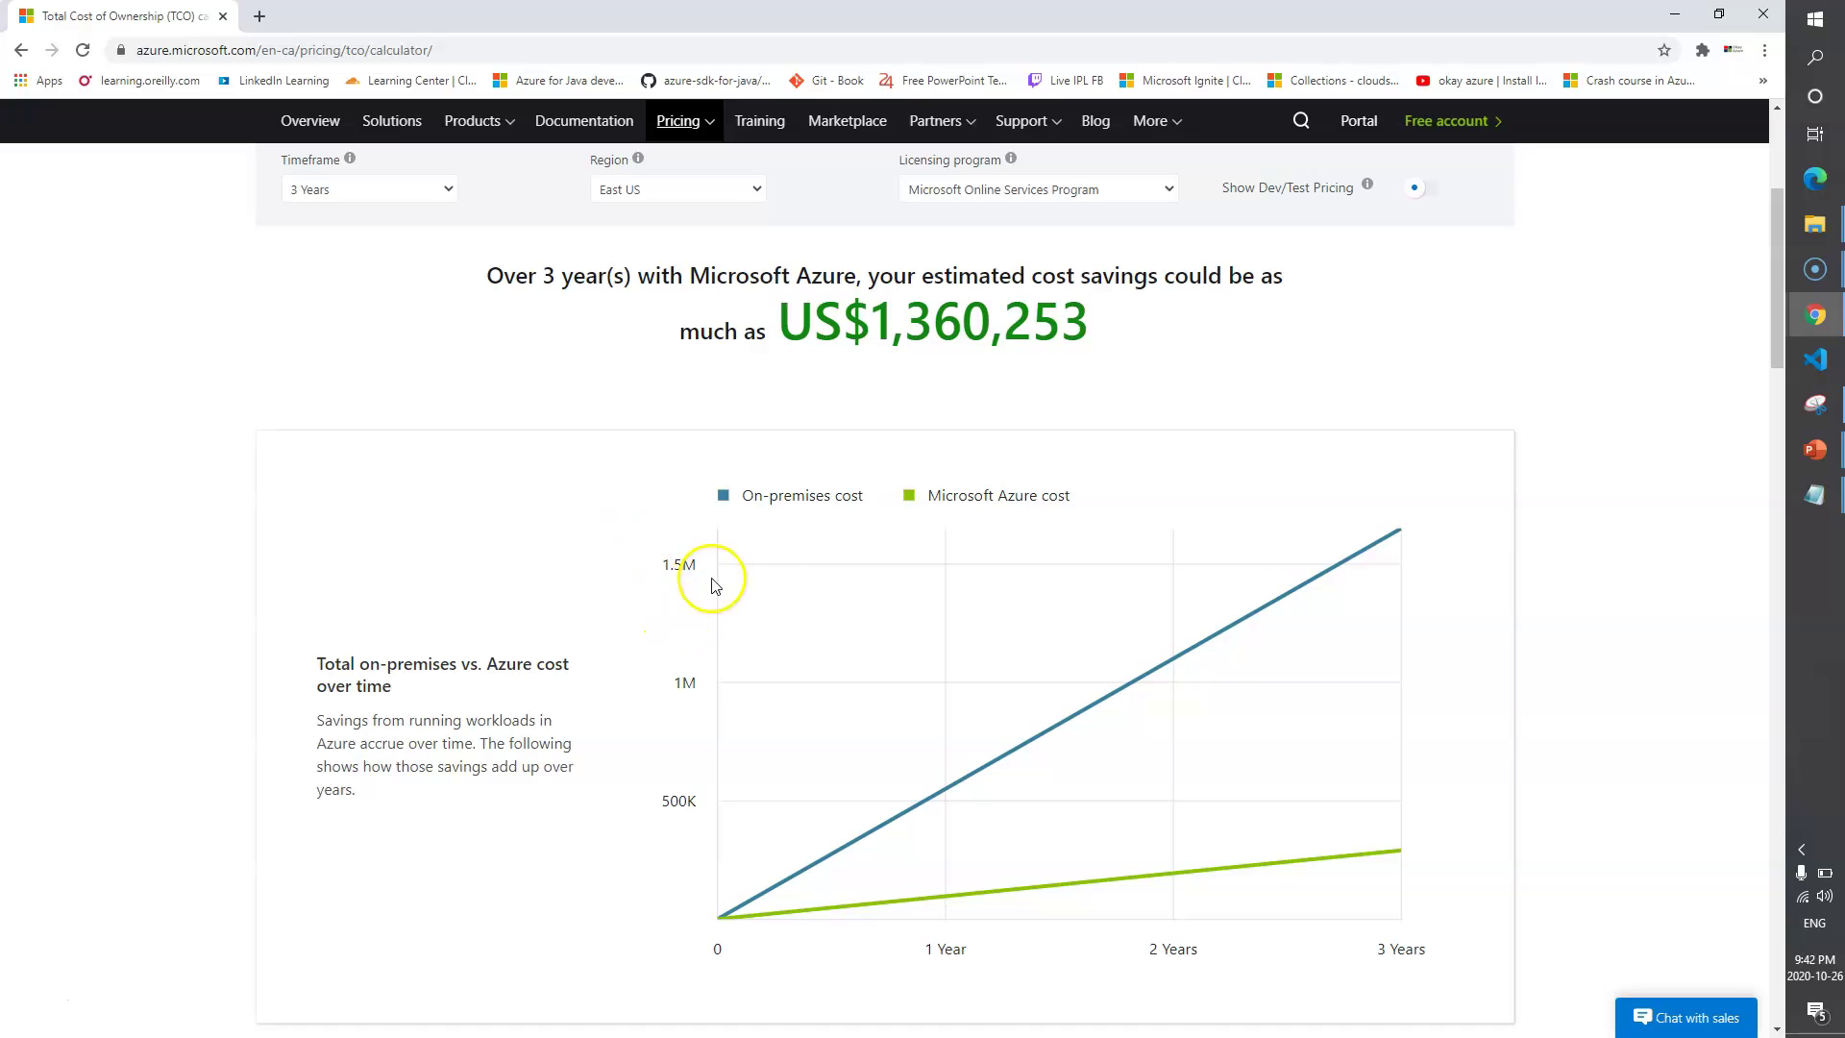
{"action": "scroll", "coordinate": [759, 586], "scroll_direction": "down", "scroll_amount": 1}
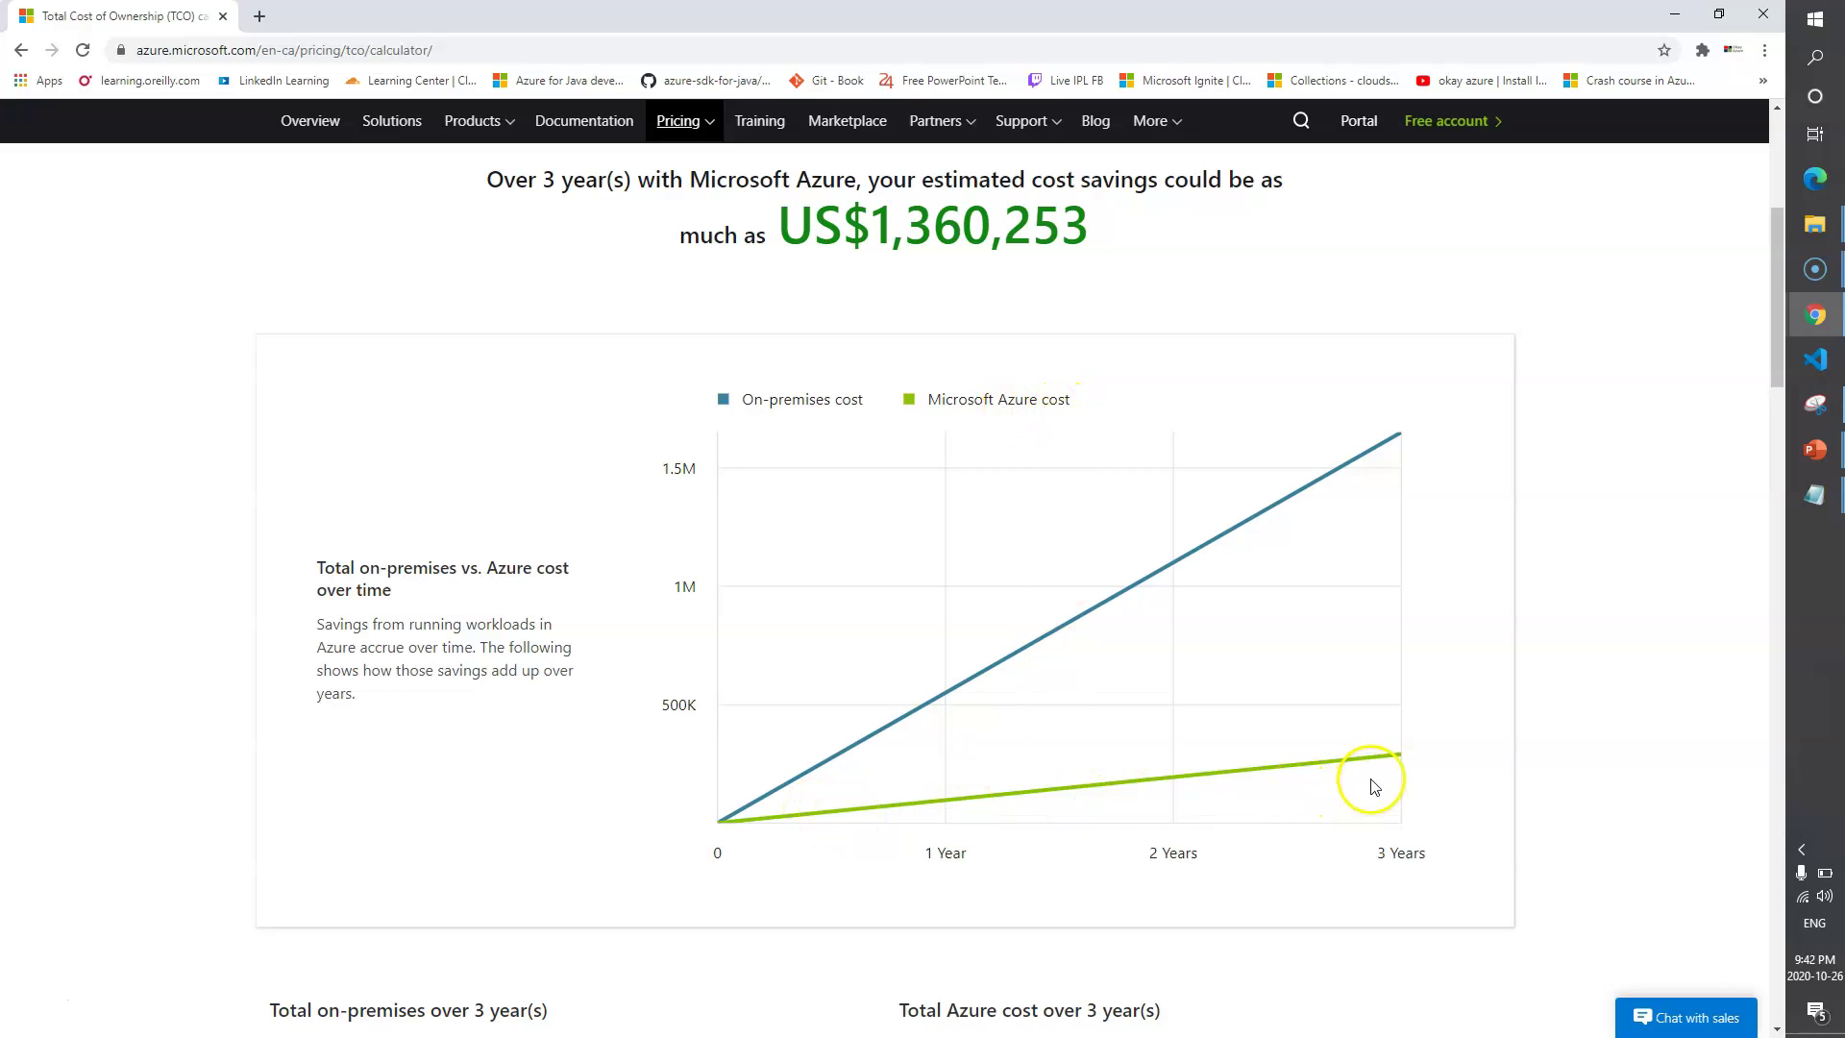
Set the report timeframe to 5 Years and review the estimated savings and the cost-over-time chart.
{"action": "scroll", "coordinate": [1366, 775], "scroll_direction": "up", "scroll_amount": 2}
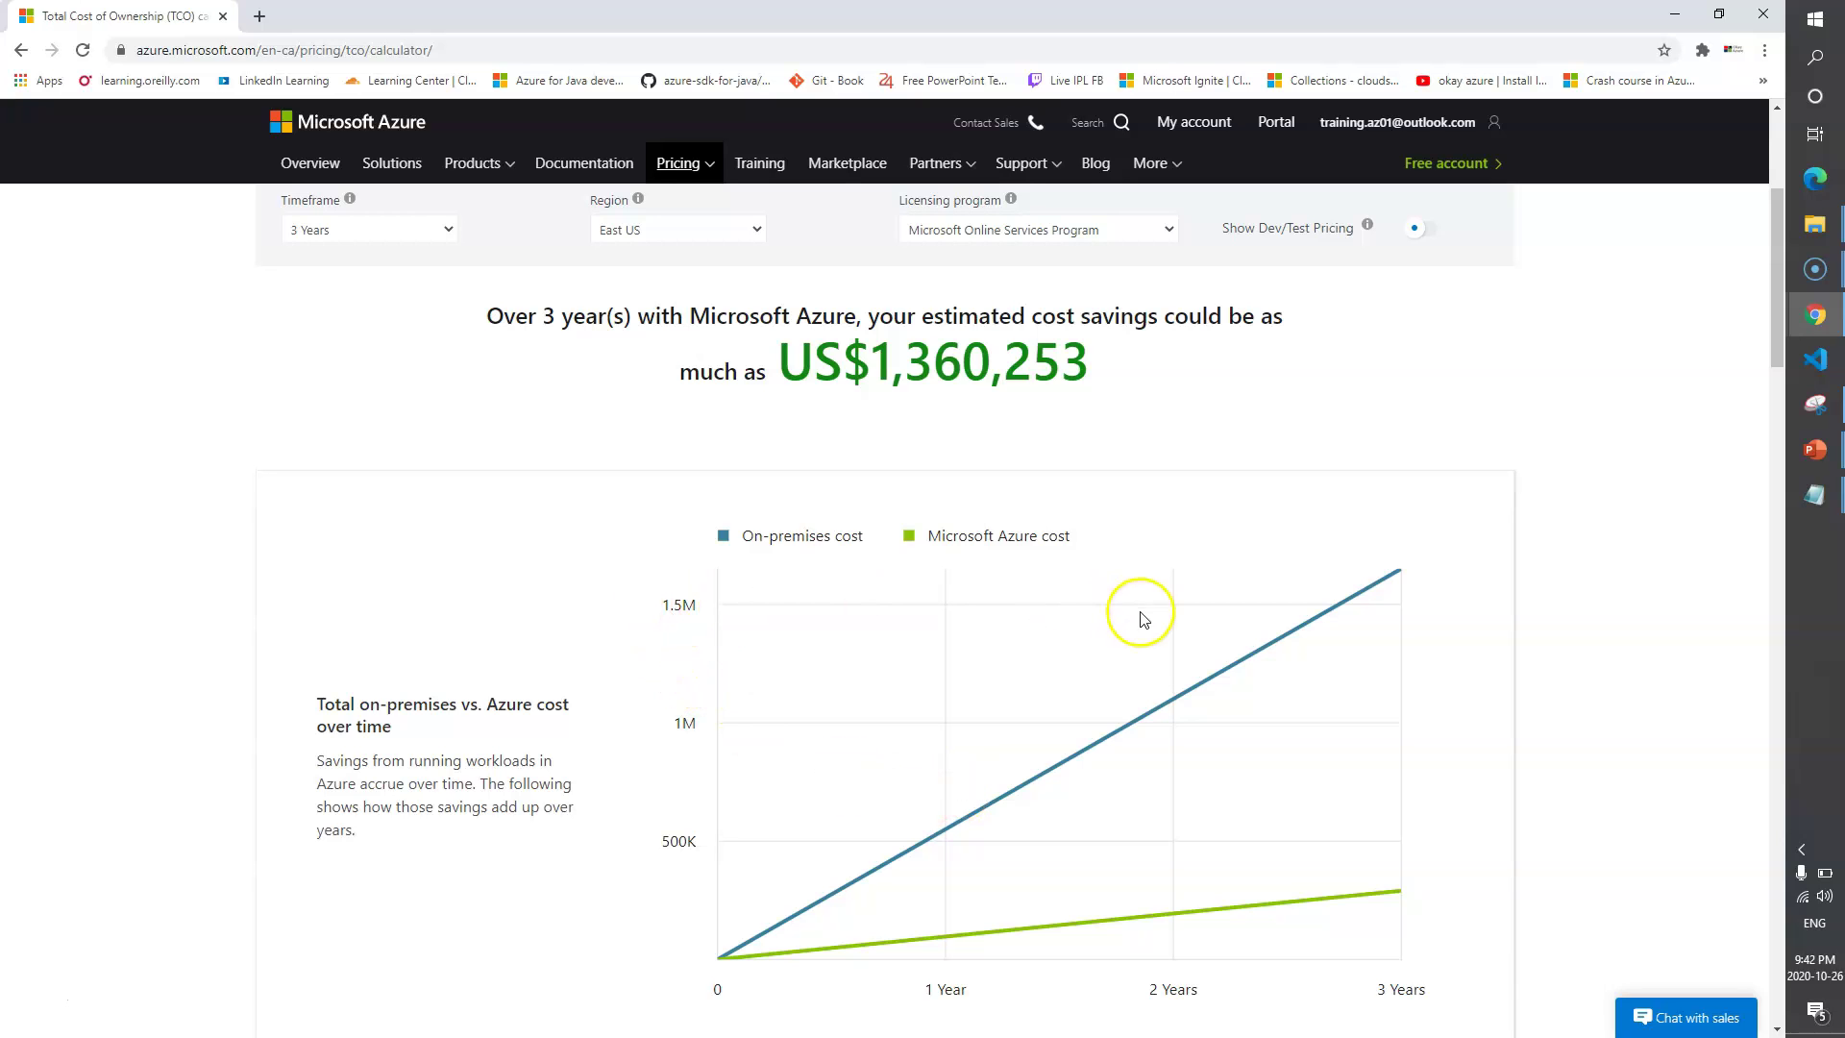
{"action": "scroll", "coordinate": [548, 498], "scroll_direction": "up", "scroll_amount": 2}
{"action": "left_click", "coordinate": [360, 426]}
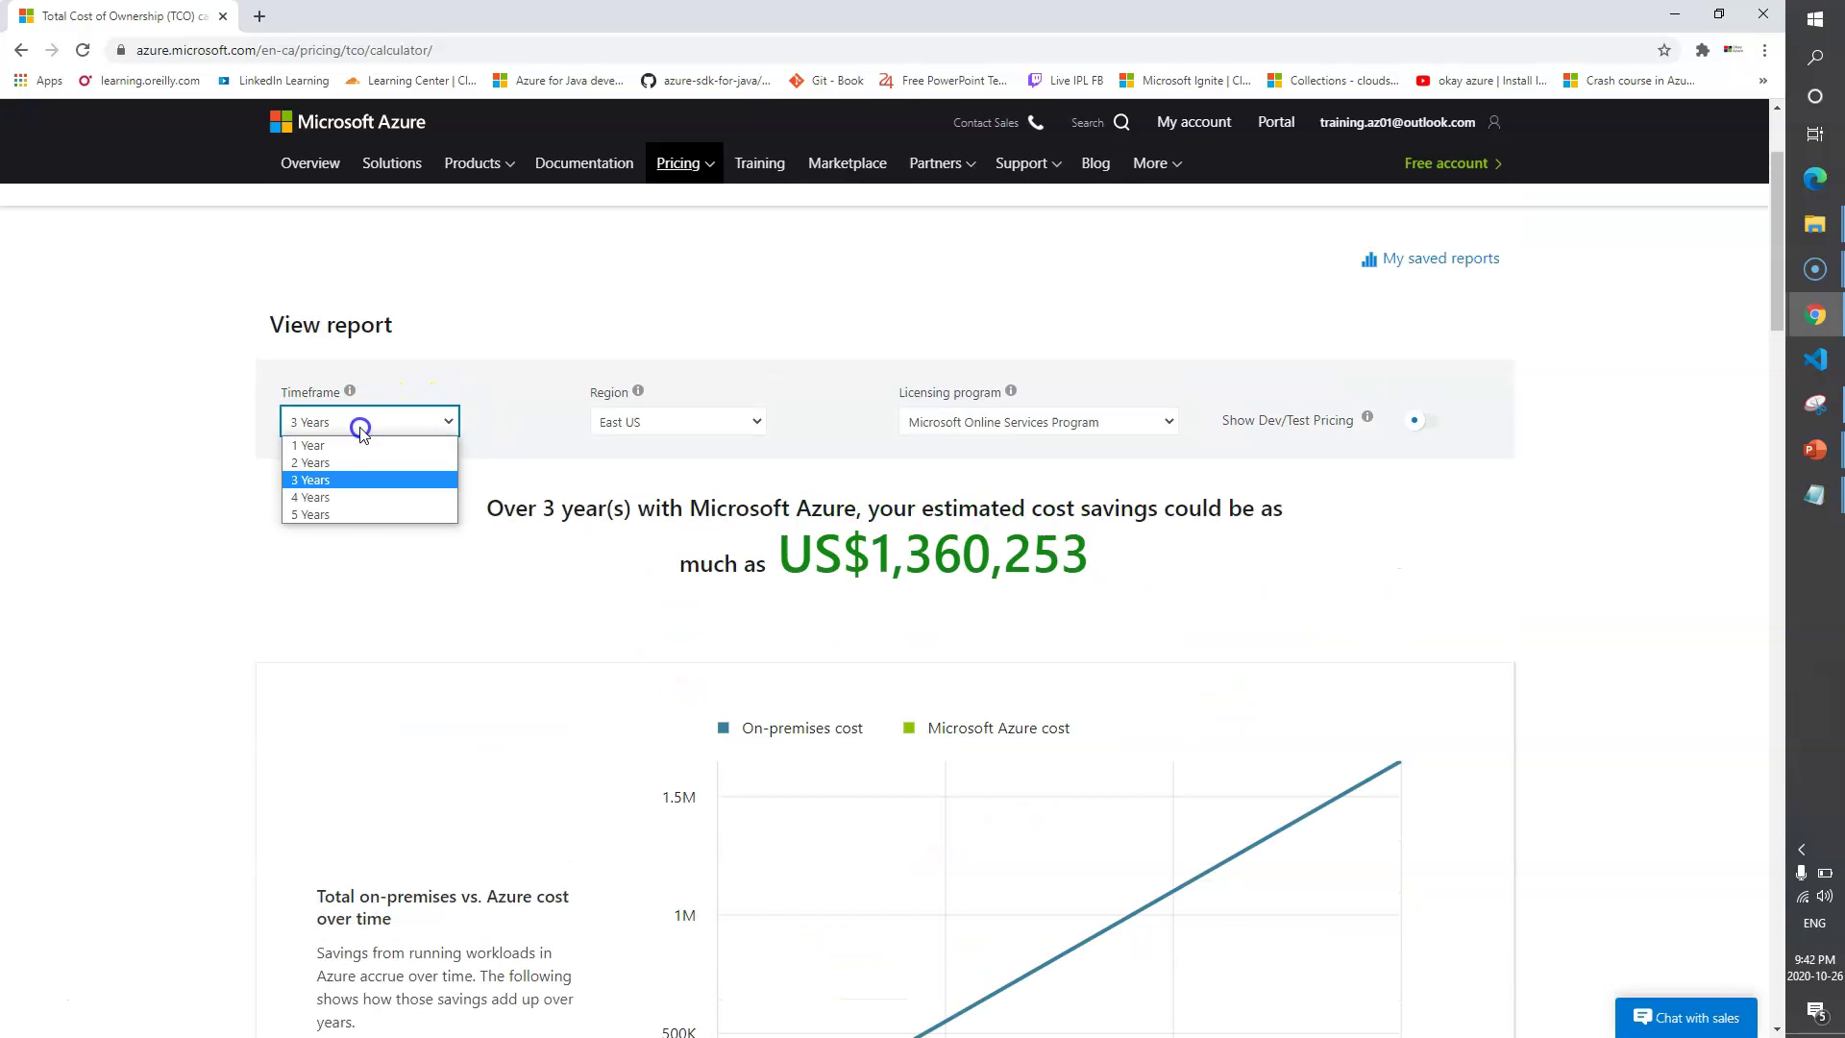
{"action": "left_click", "coordinate": [340, 516]}
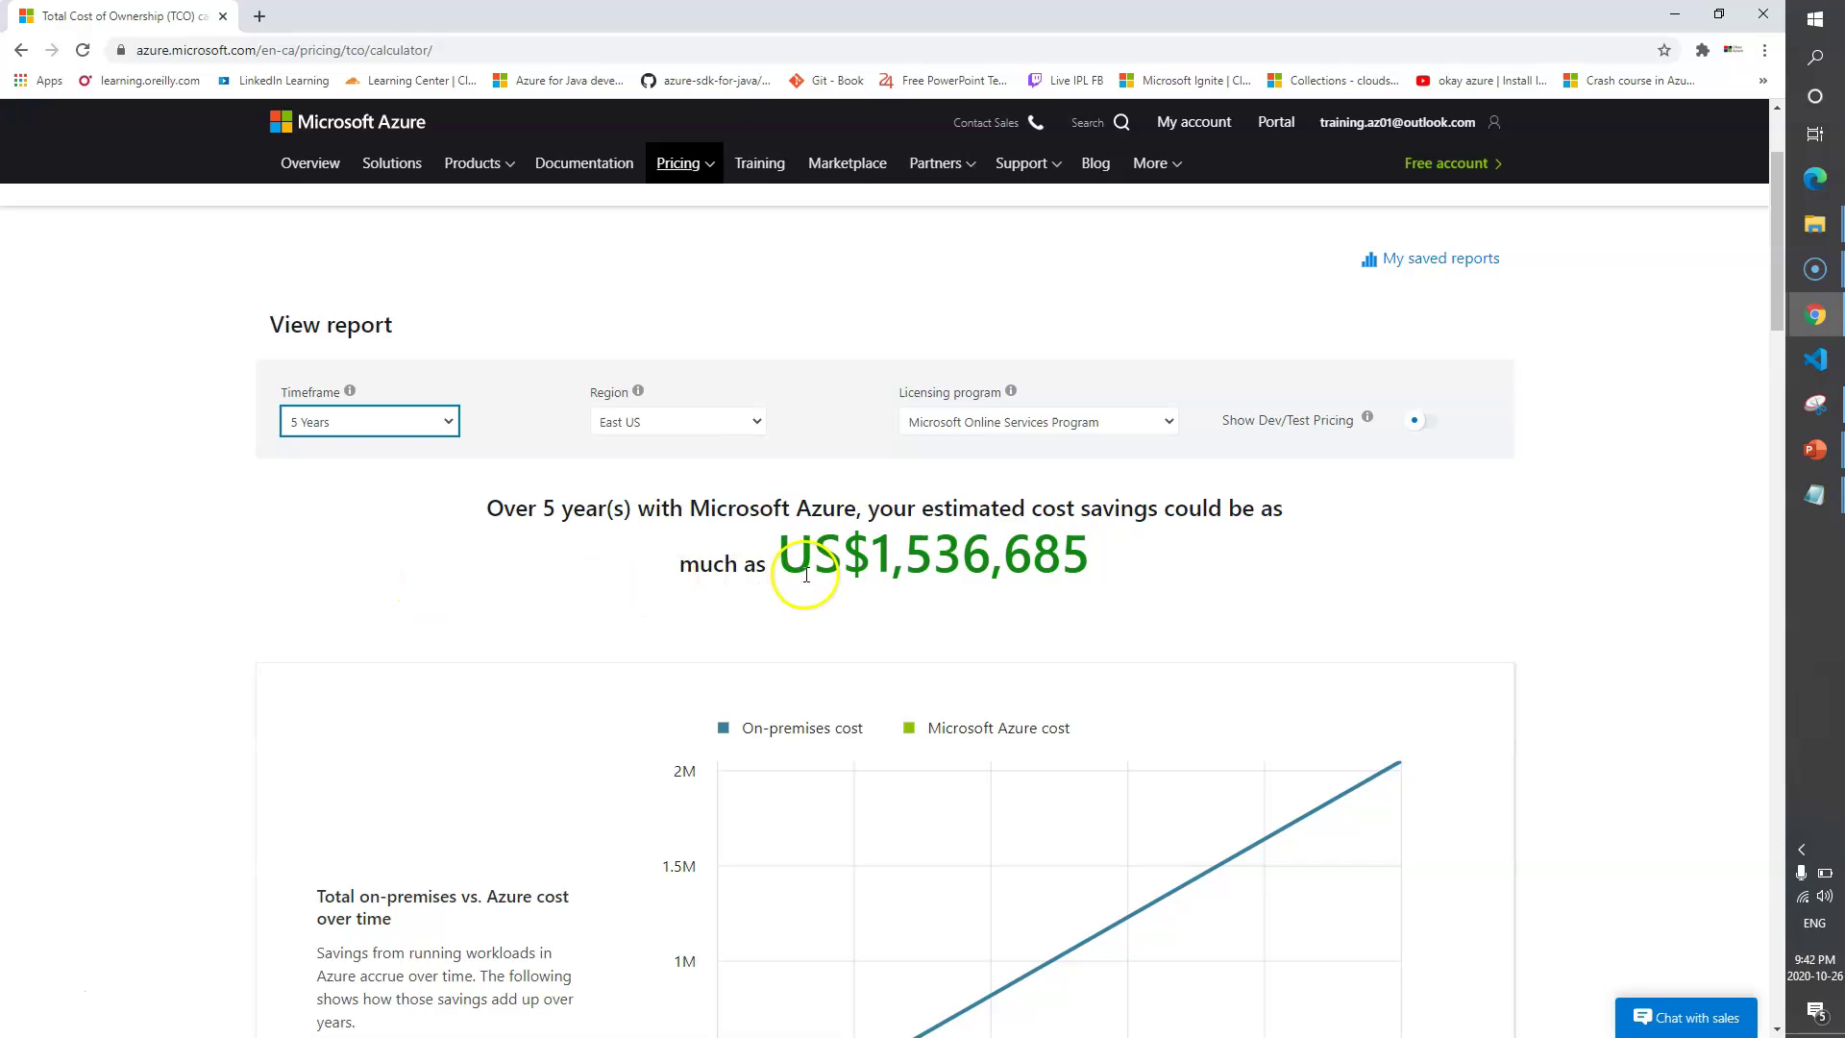
{"action": "left_click_drag", "start_coordinate": [882, 562], "coordinate": [971, 562]}
{"action": "left_click", "coordinate": [976, 561]}
{"action": "scroll", "coordinate": [769, 623], "scroll_direction": "down", "scroll_amount": 3}
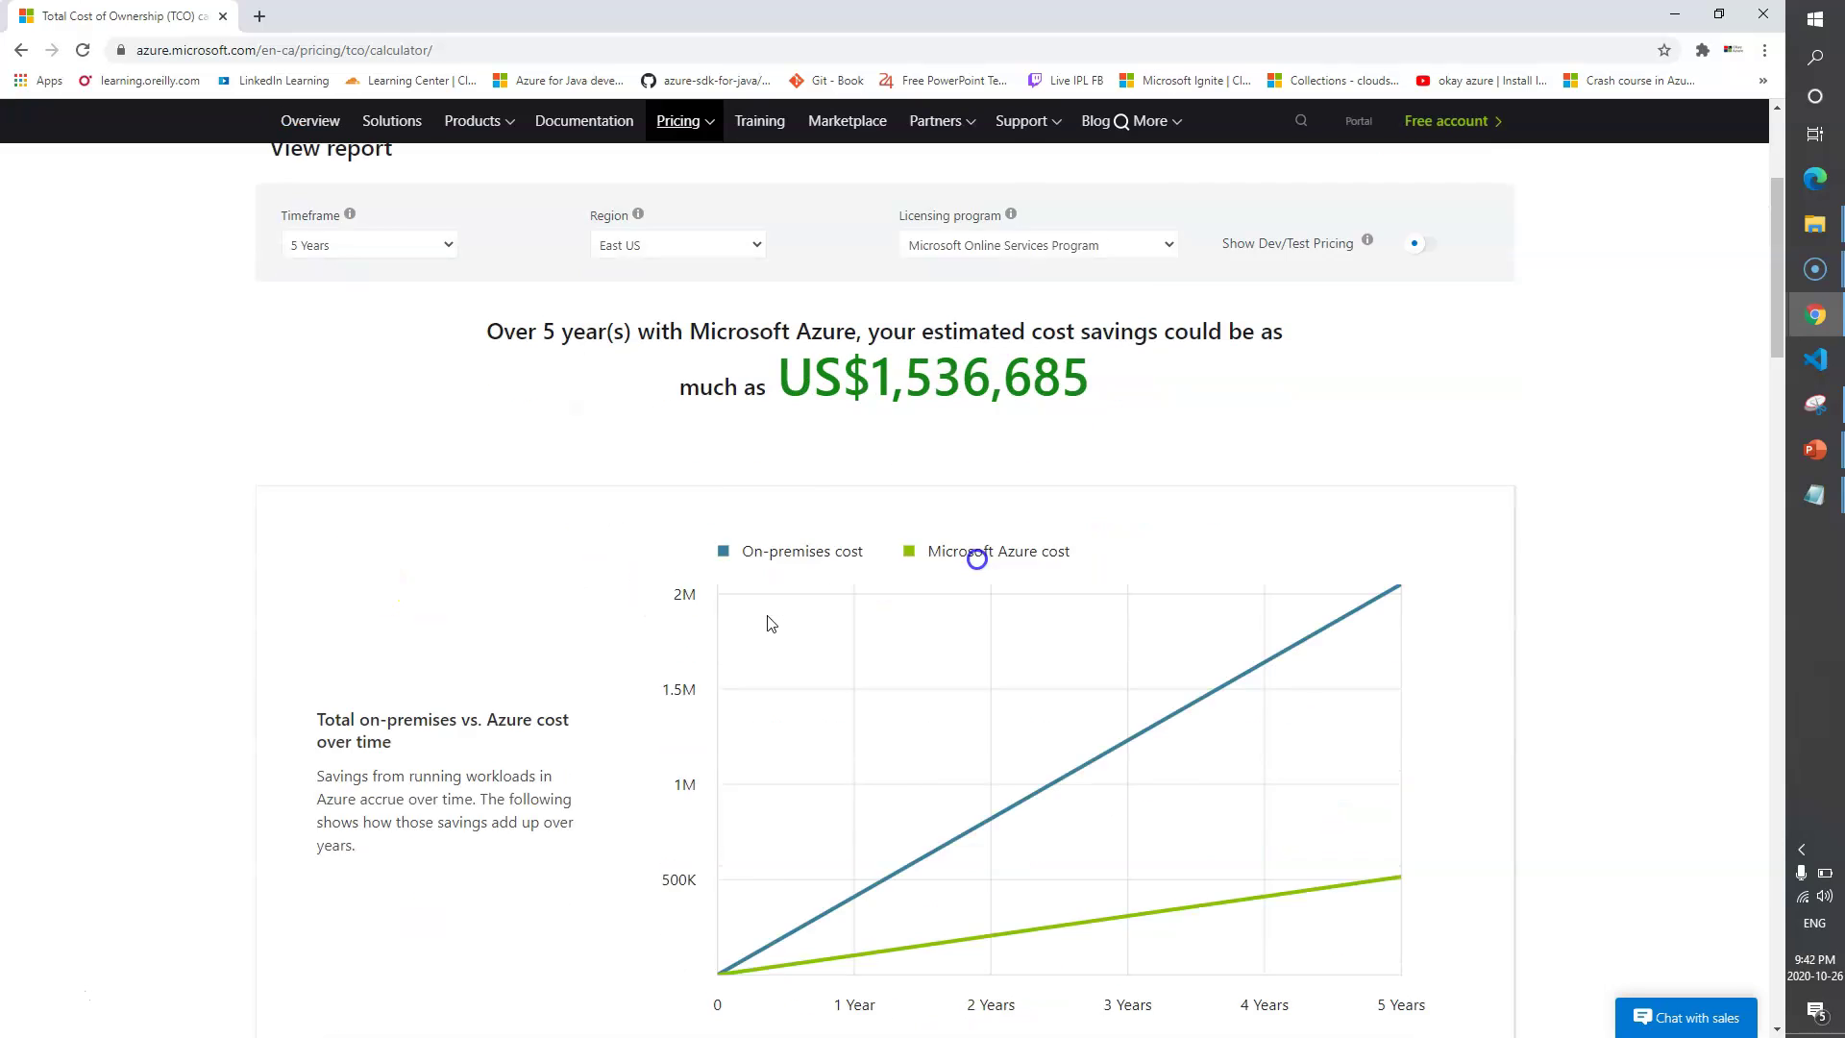
{"action": "scroll", "coordinate": [769, 622], "scroll_direction": "down", "scroll_amount": 1}
{"action": "scroll", "coordinate": [768, 623], "scroll_direction": "up", "scroll_amount": 4}
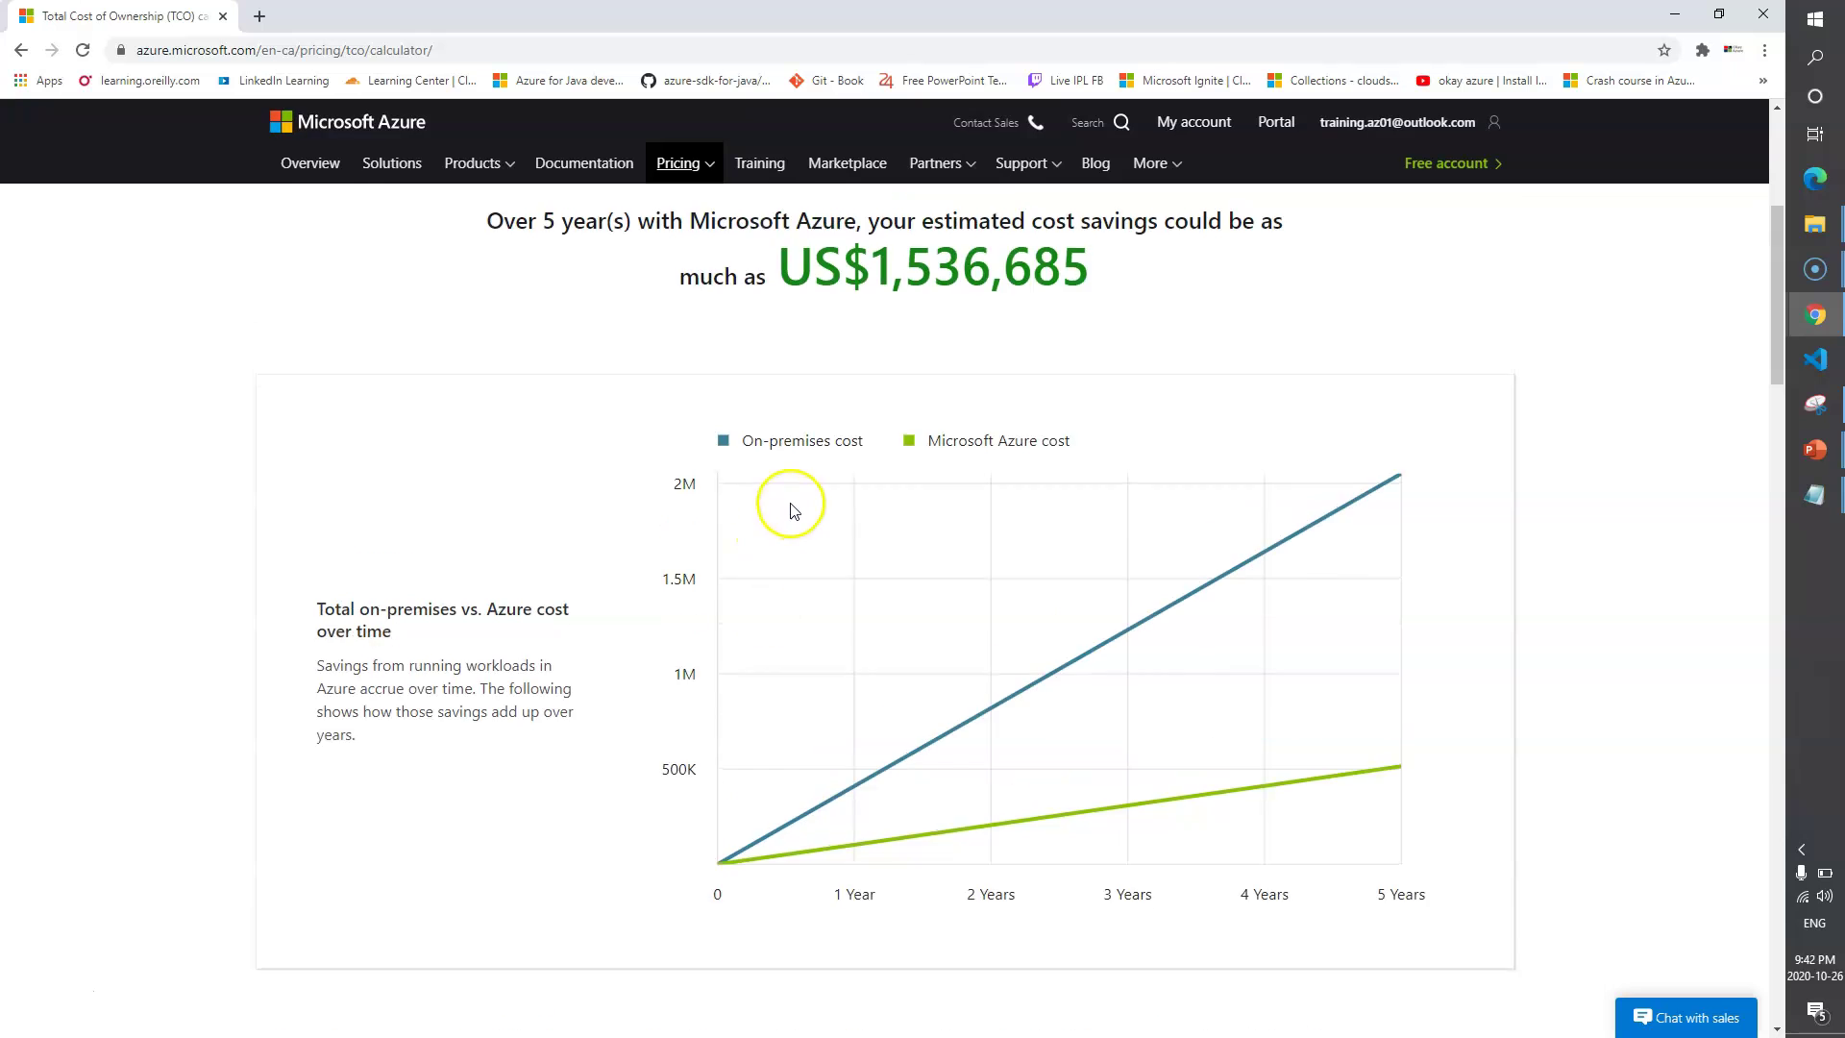
{"action": "left_click_drag", "start_coordinate": [1096, 457], "coordinate": [892, 459]}
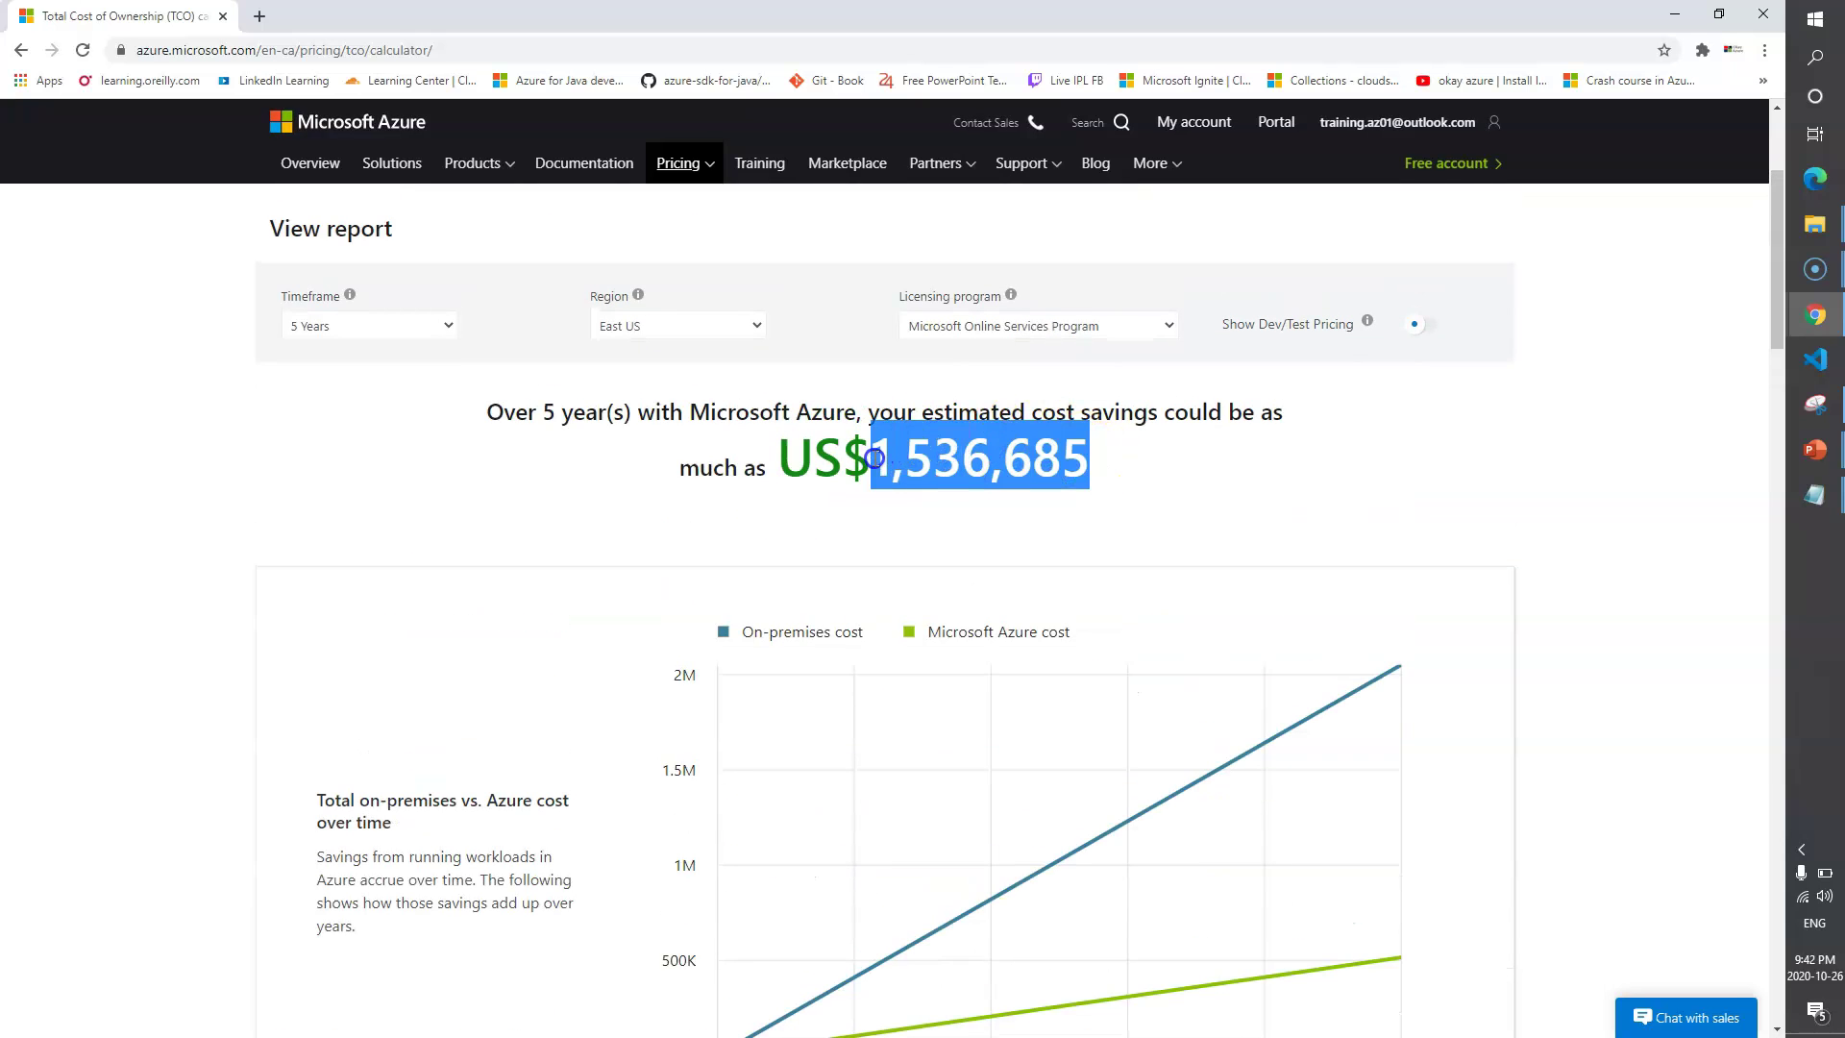
Compare the five-year on-premises and Azure total costs and their shares for compute, data center, networking, storage and IT labor.
{"action": "scroll", "coordinate": [550, 535], "scroll_direction": "down", "scroll_amount": 8}
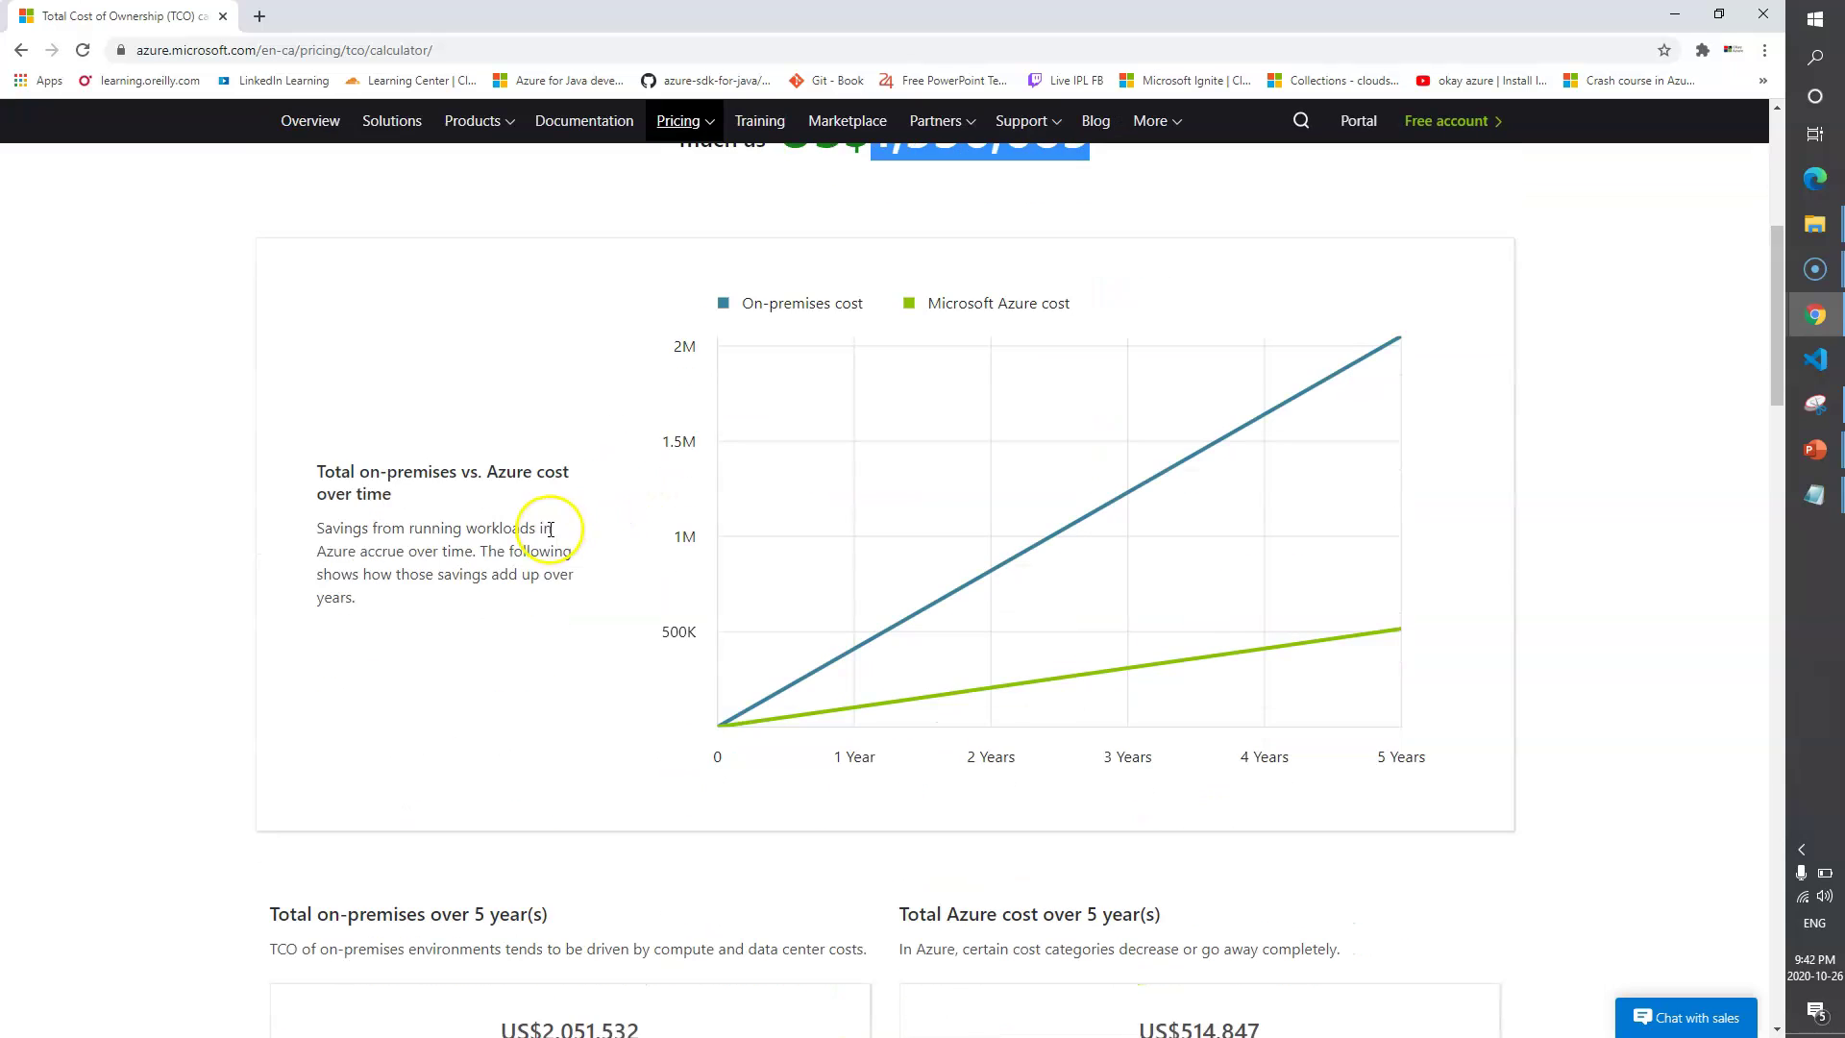
{"action": "scroll", "coordinate": [550, 536], "scroll_direction": "down", "scroll_amount": 1}
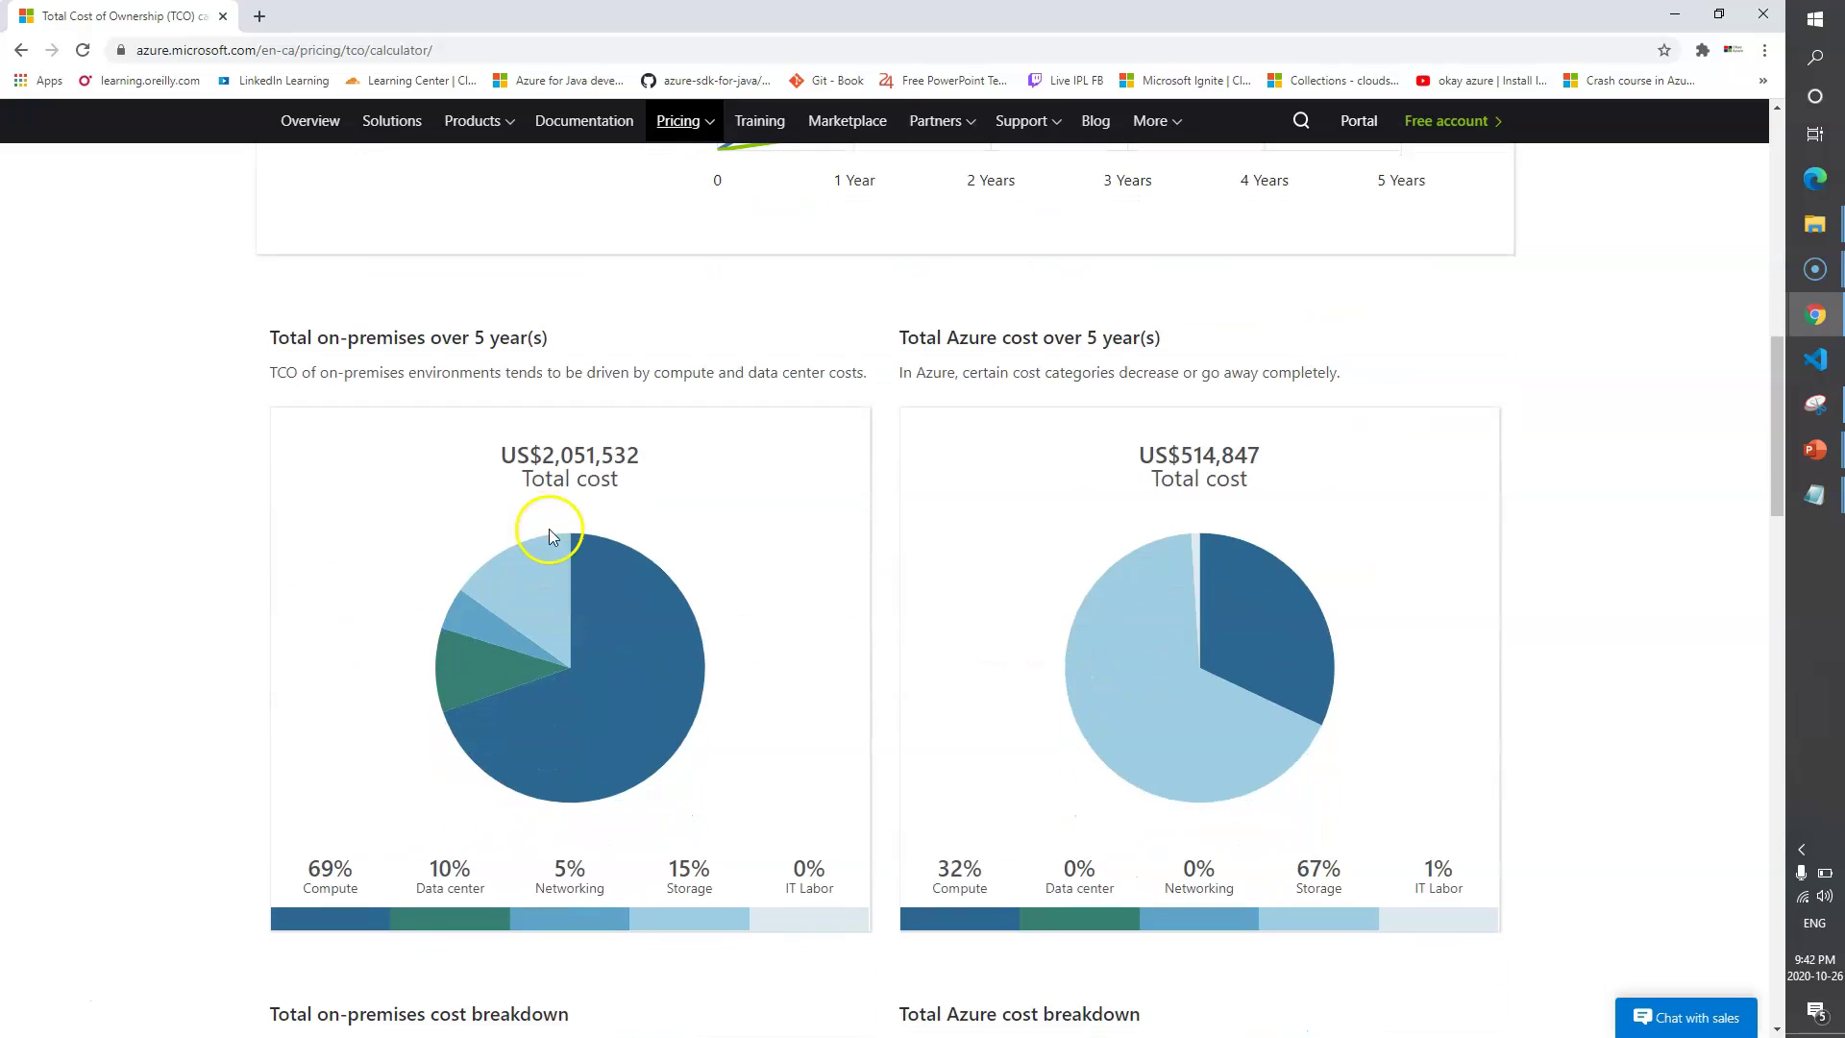
{"action": "scroll", "coordinate": [722, 585], "scroll_direction": "down", "scroll_amount": 1}
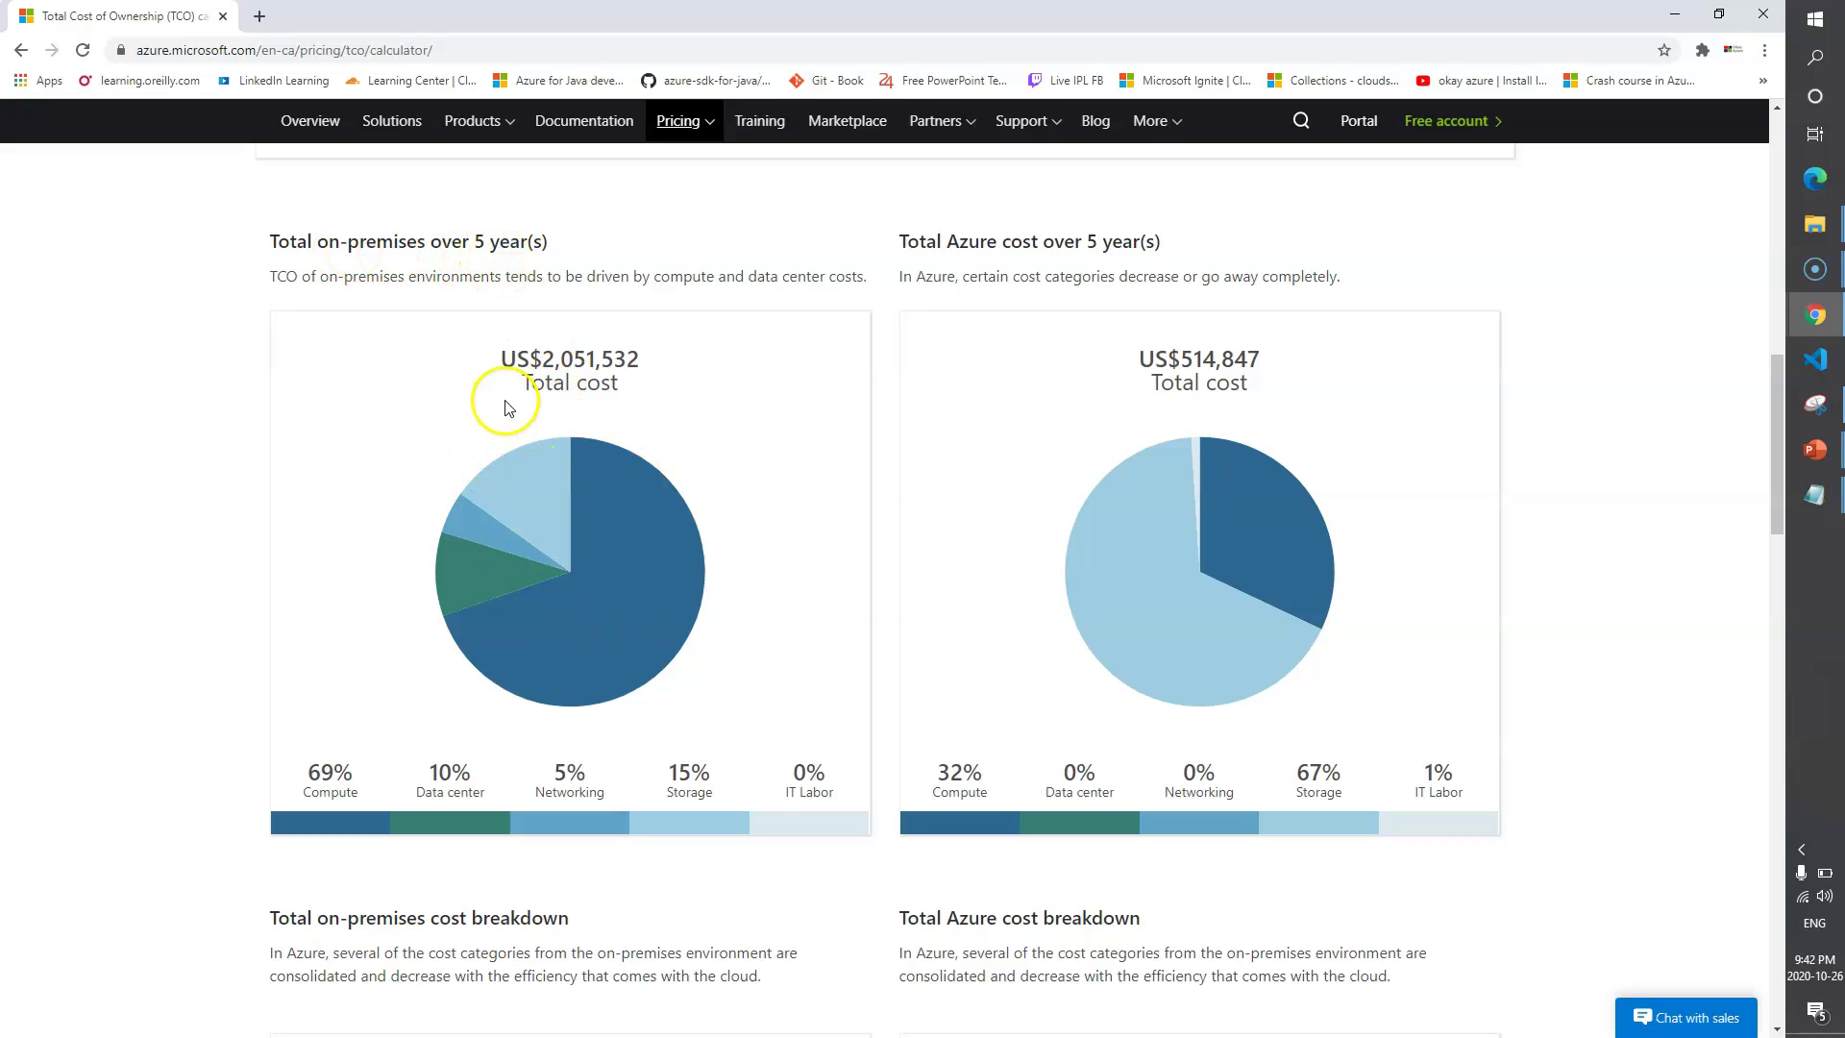
{"action": "left_click_drag", "start_coordinate": [543, 359], "coordinate": [634, 360]}
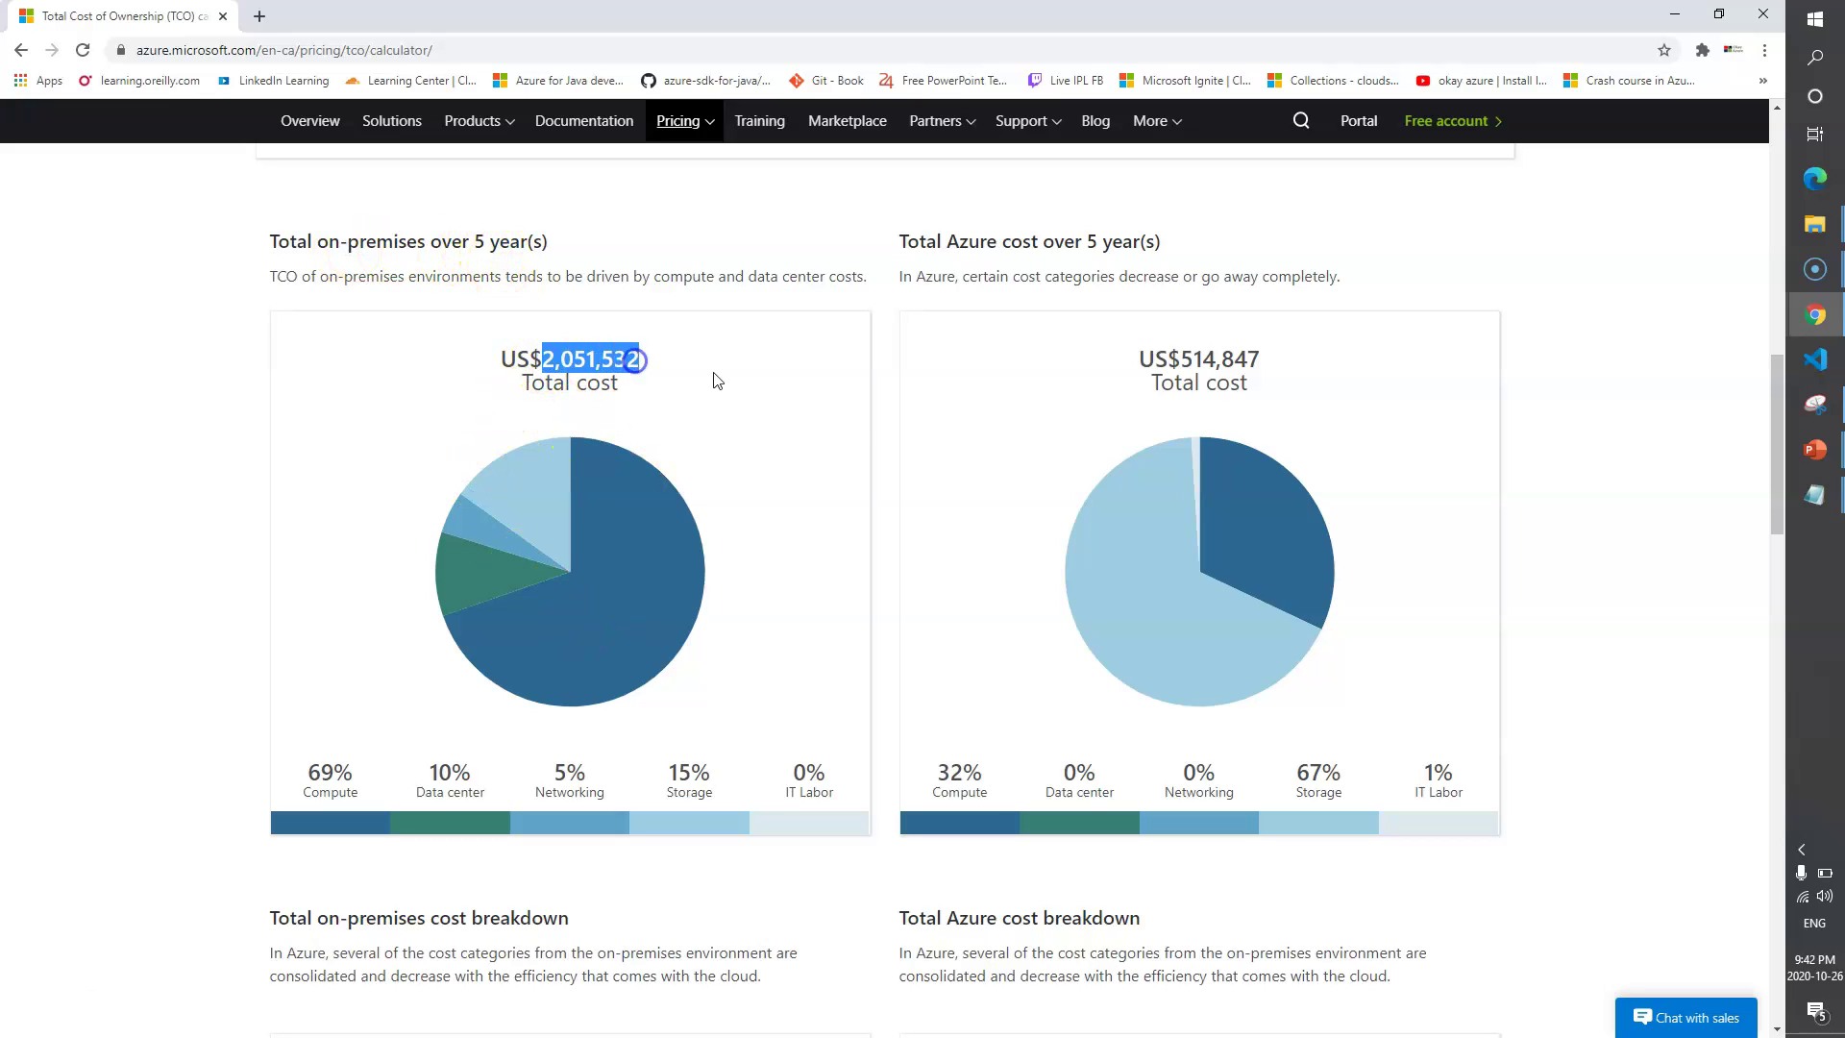
{"action": "left_click", "coordinate": [547, 359]}
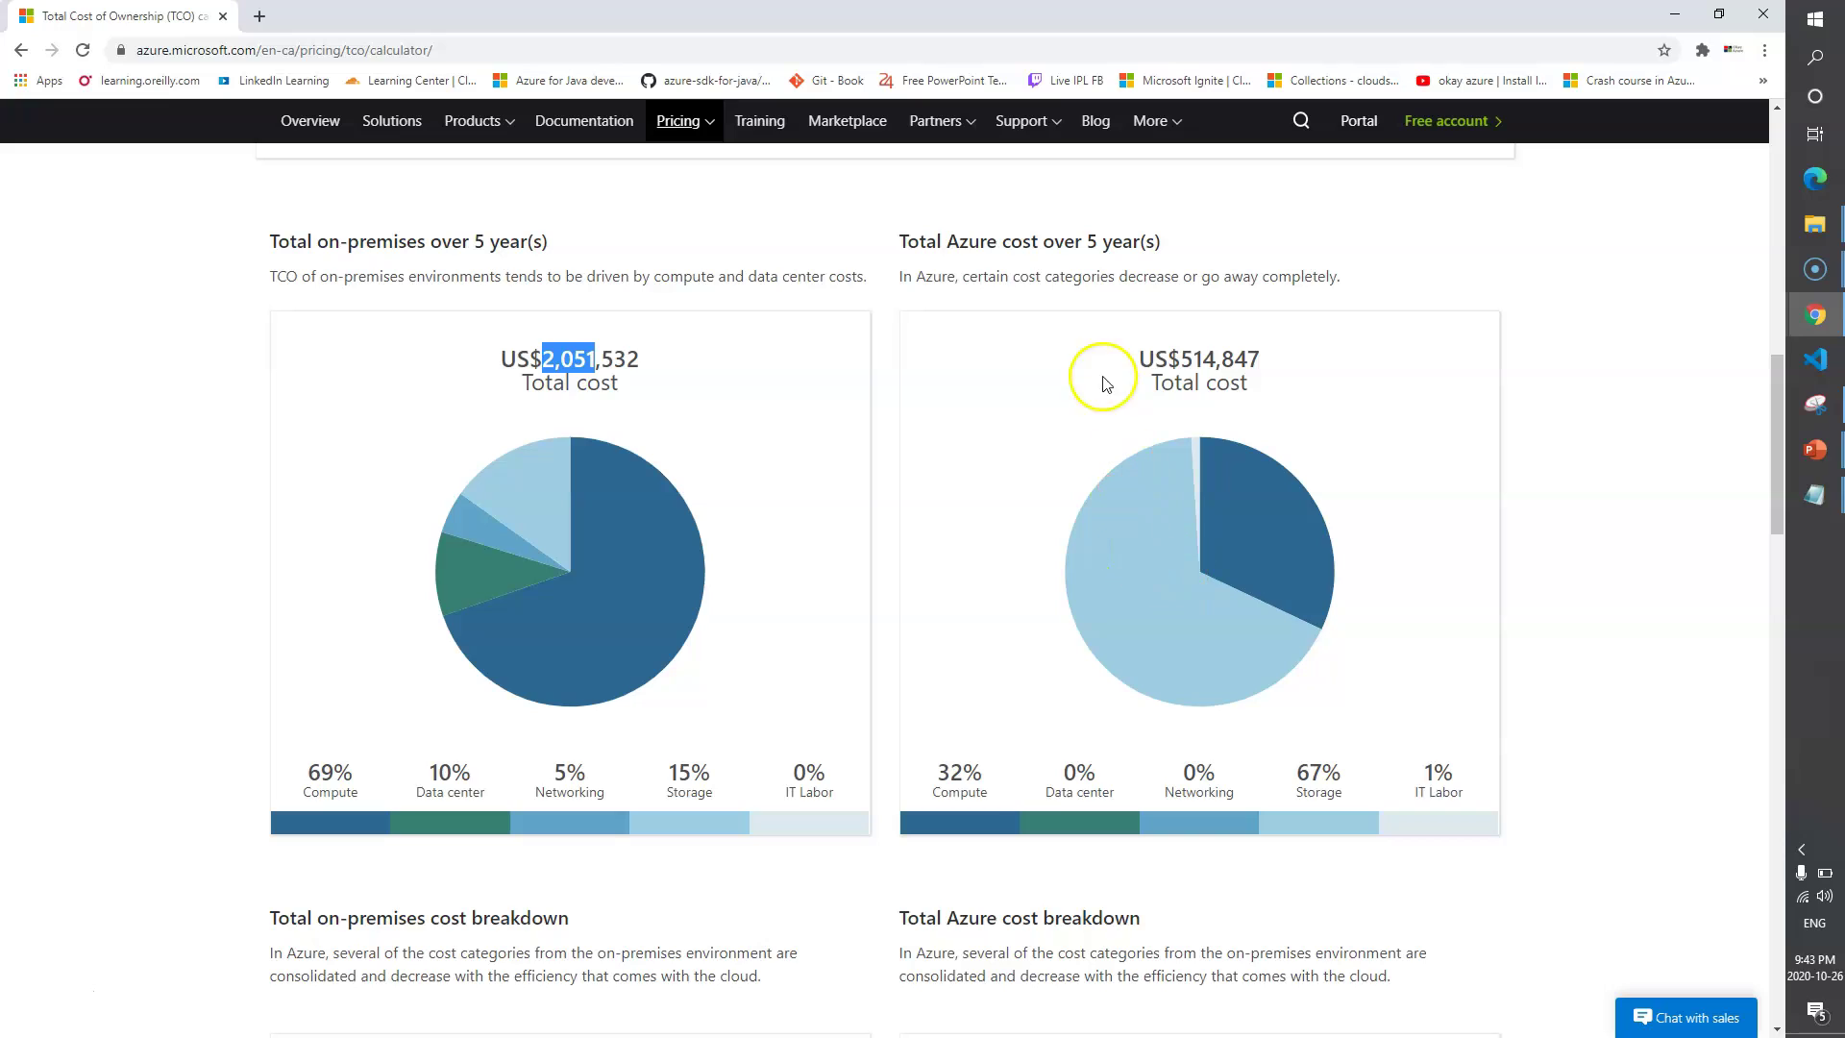
{"action": "left_click", "coordinate": [1185, 359]}
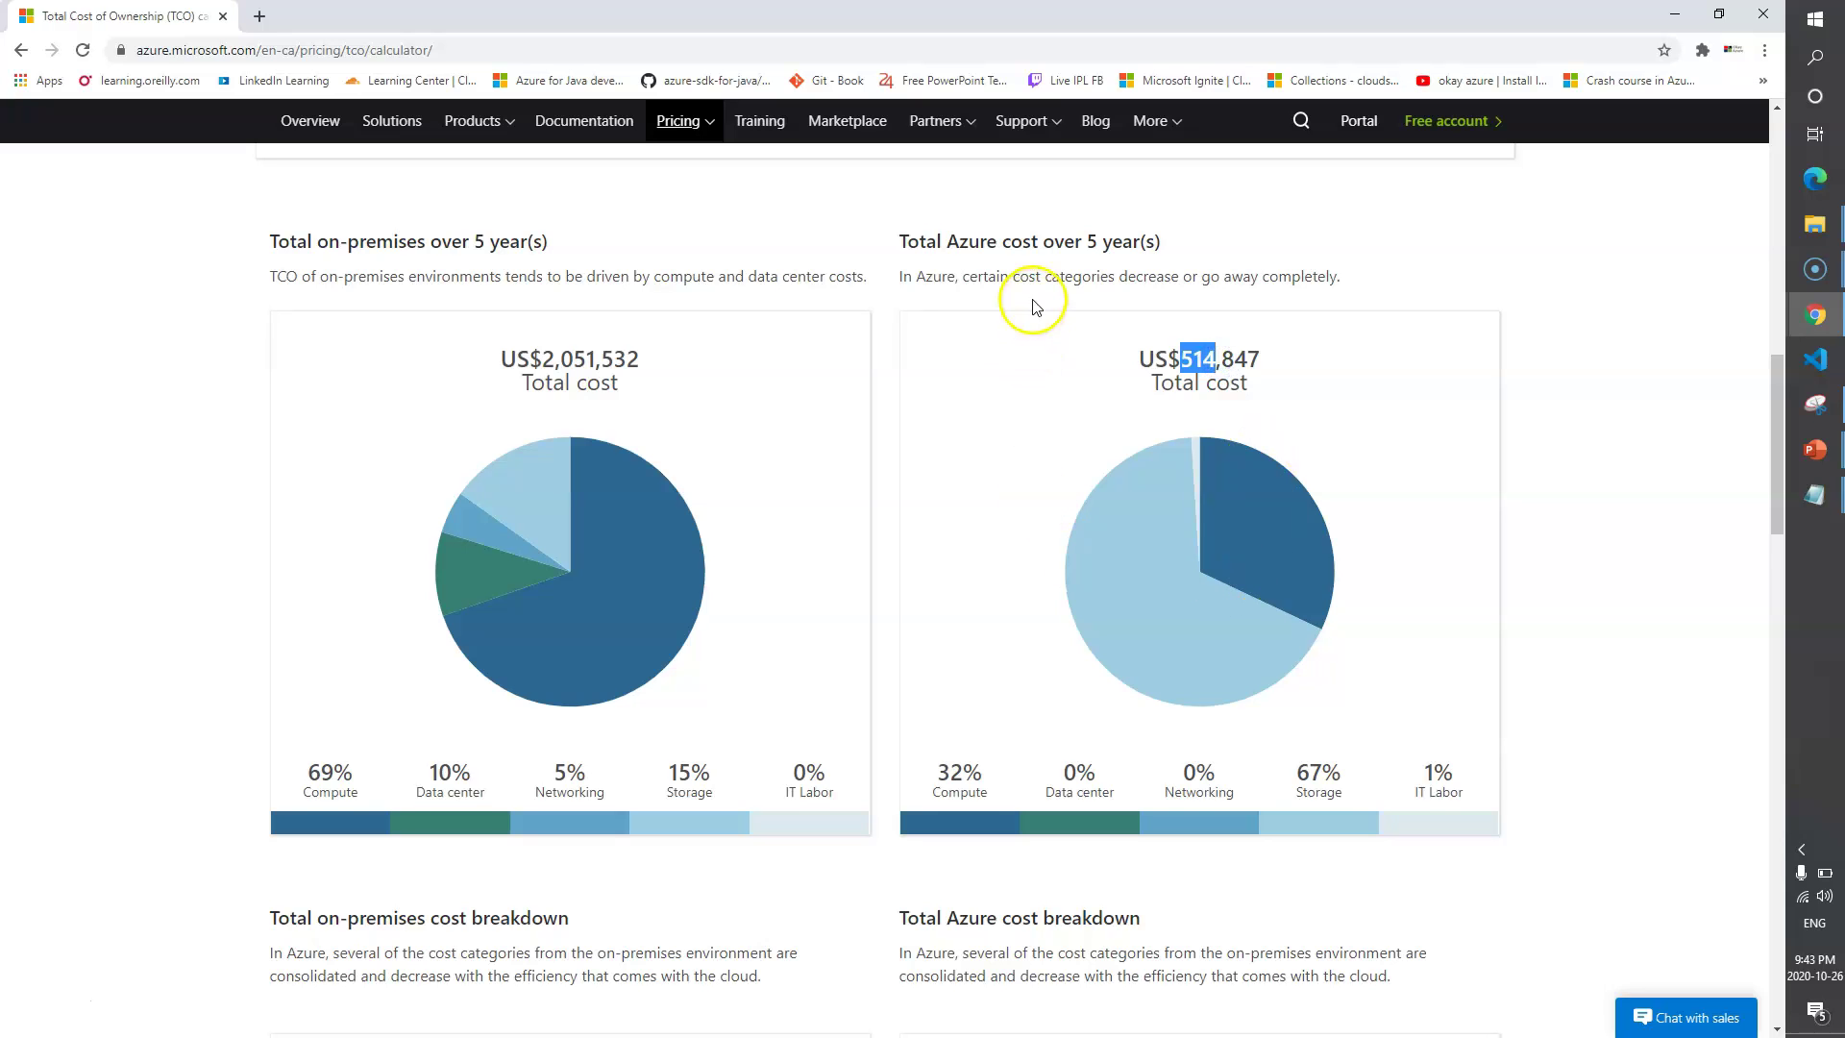
{"action": "scroll", "coordinate": [840, 676], "scroll_direction": "down", "scroll_amount": 1}
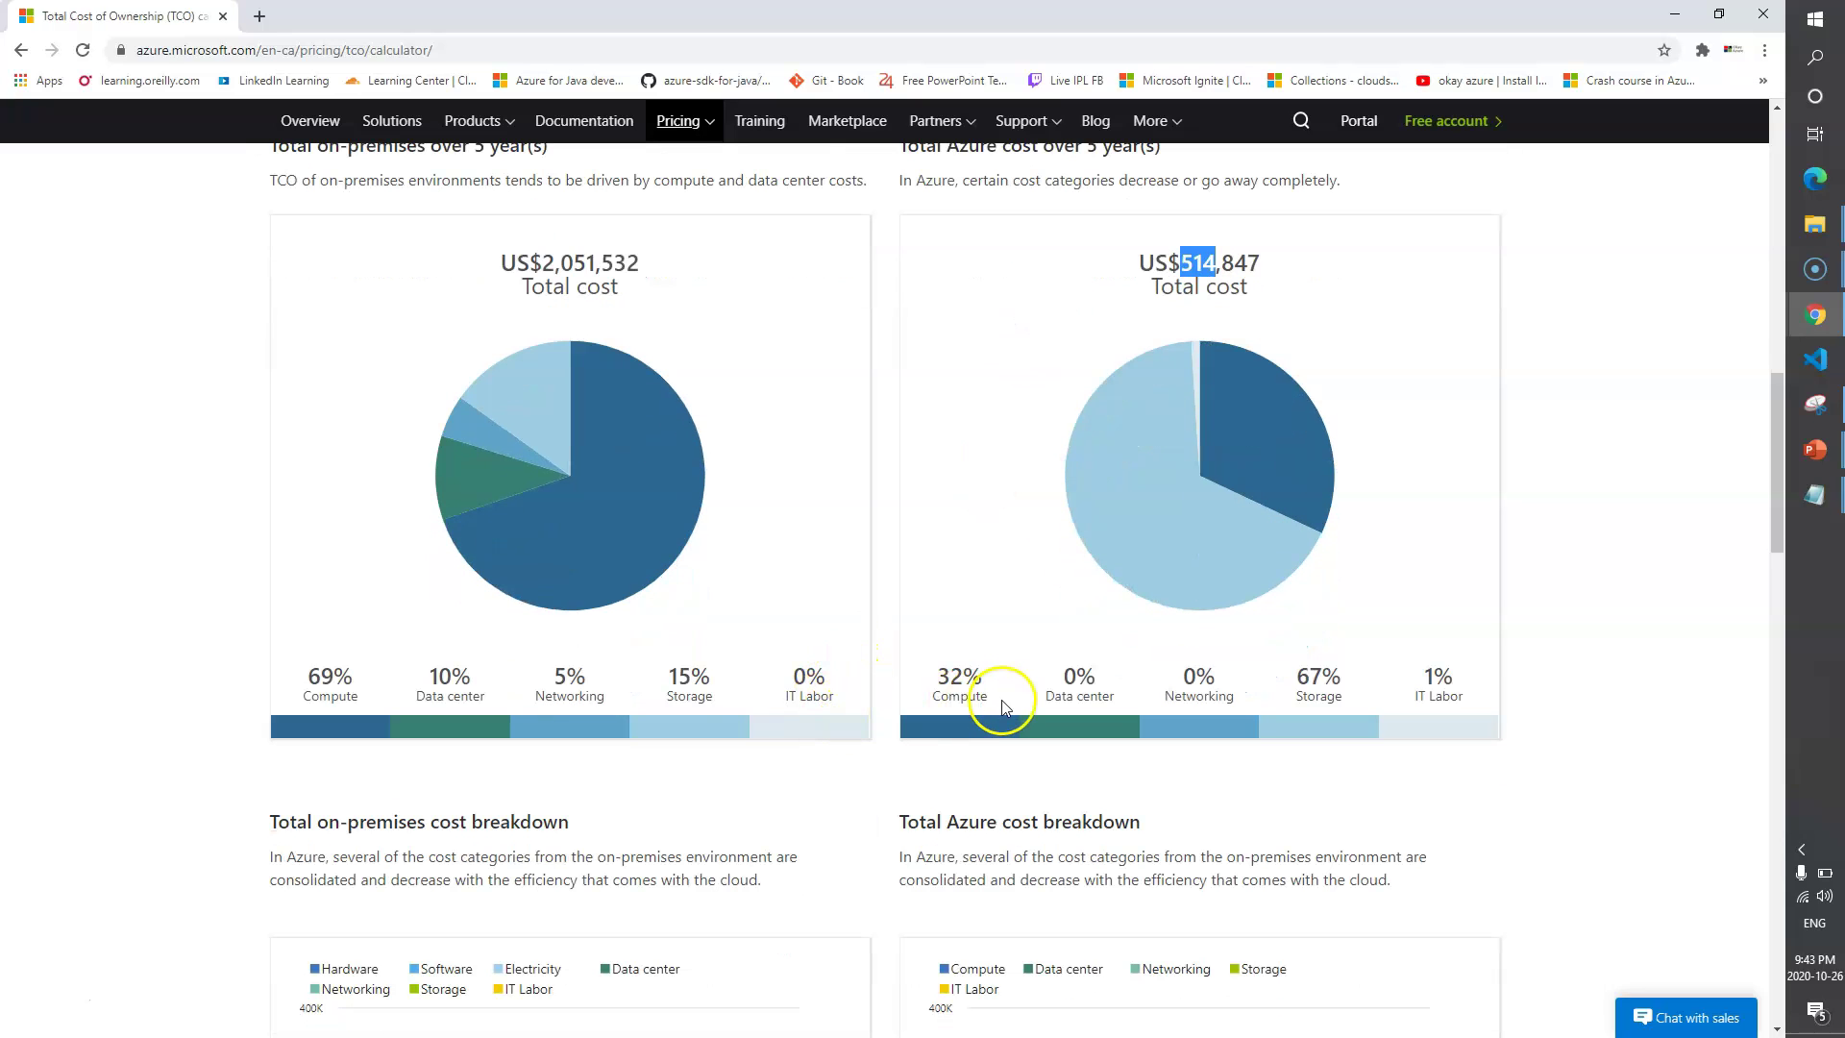
{"action": "left_click_drag", "start_coordinate": [363, 695], "coordinate": [307, 672]}
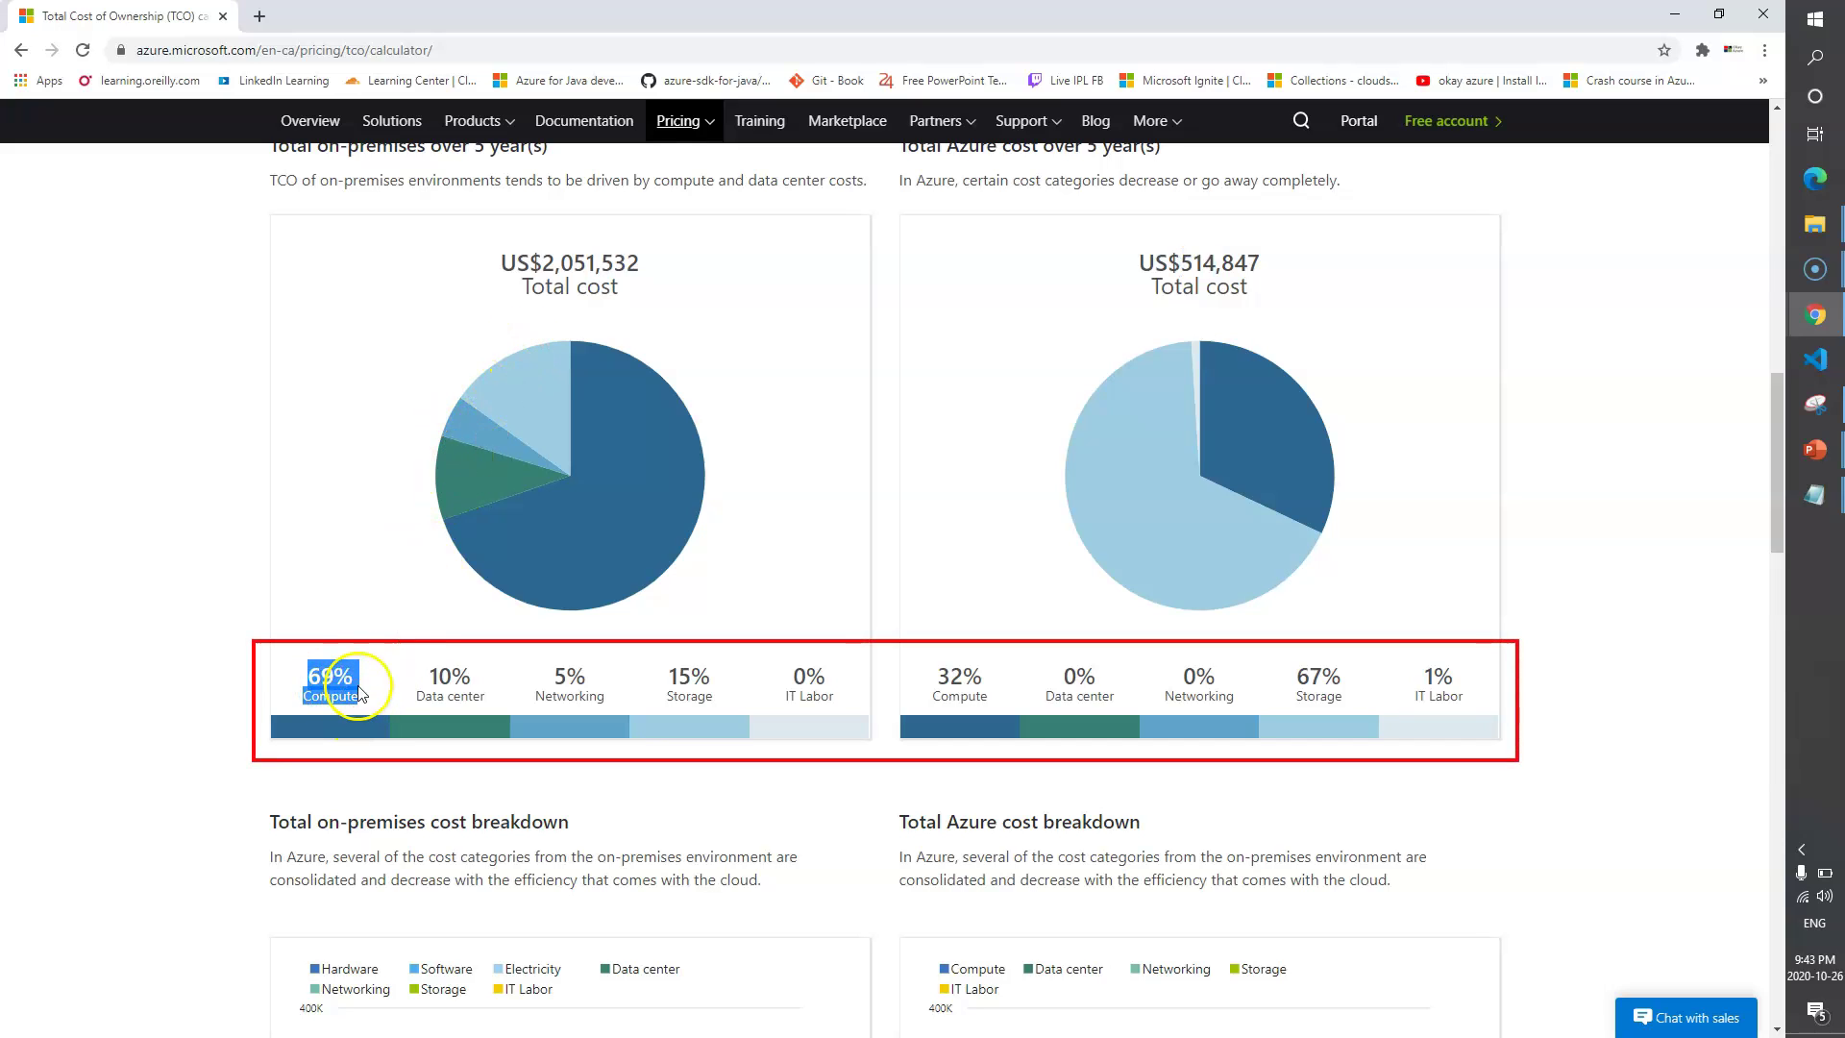
{"action": "left_click_drag", "start_coordinate": [470, 682], "coordinate": [426, 684]}
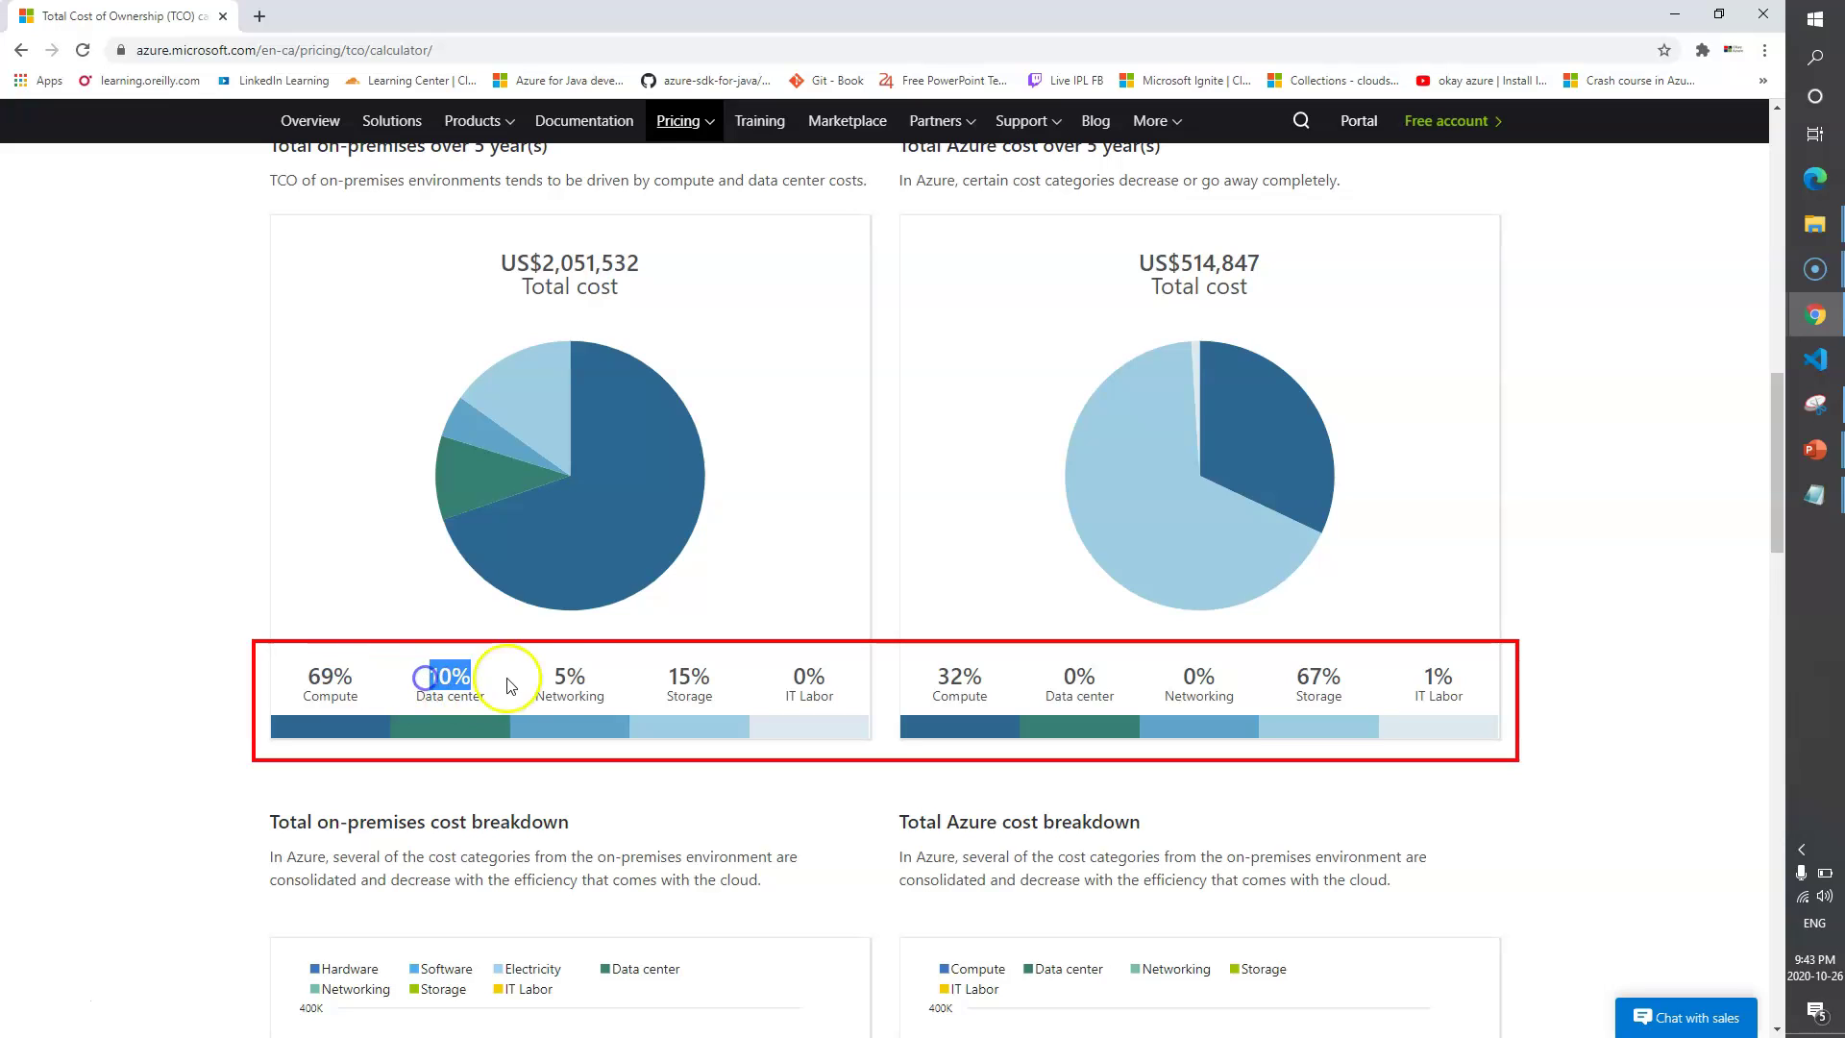
{"action": "left_click_drag", "start_coordinate": [587, 676], "coordinate": [551, 678]}
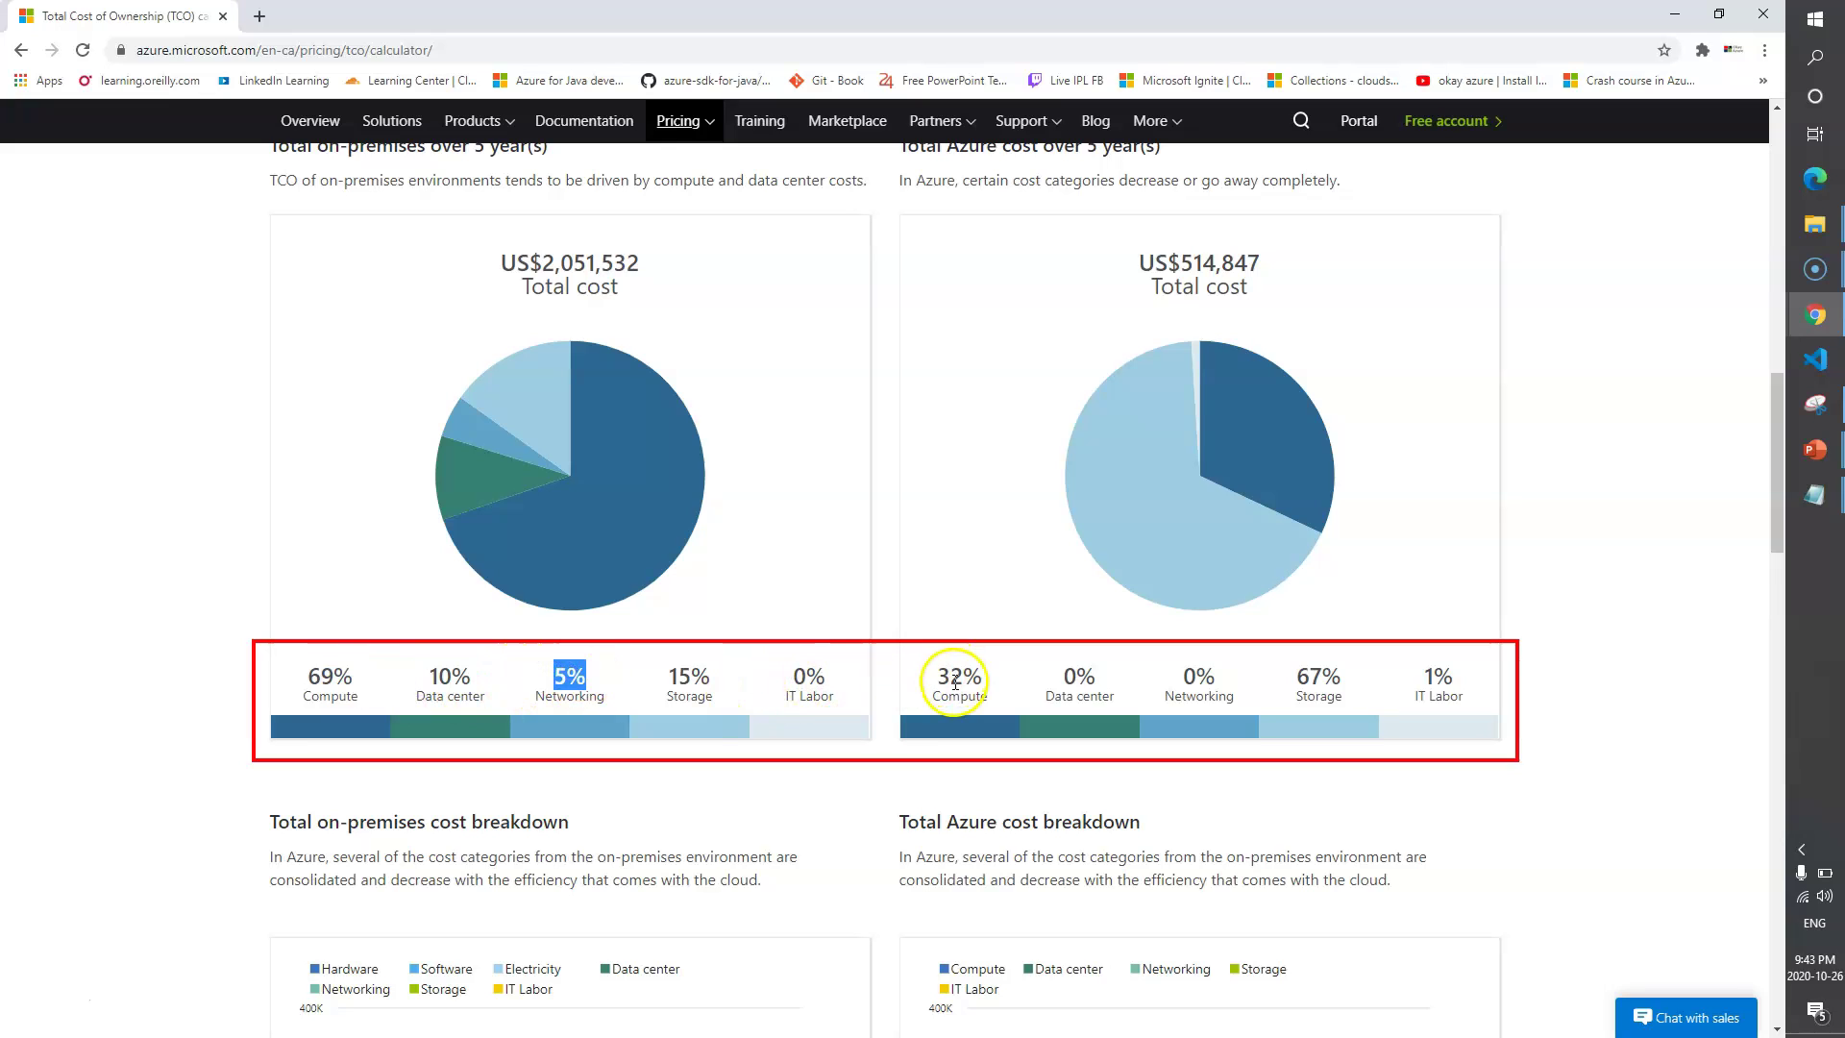
{"action": "left_click_drag", "start_coordinate": [938, 685], "coordinate": [961, 678]}
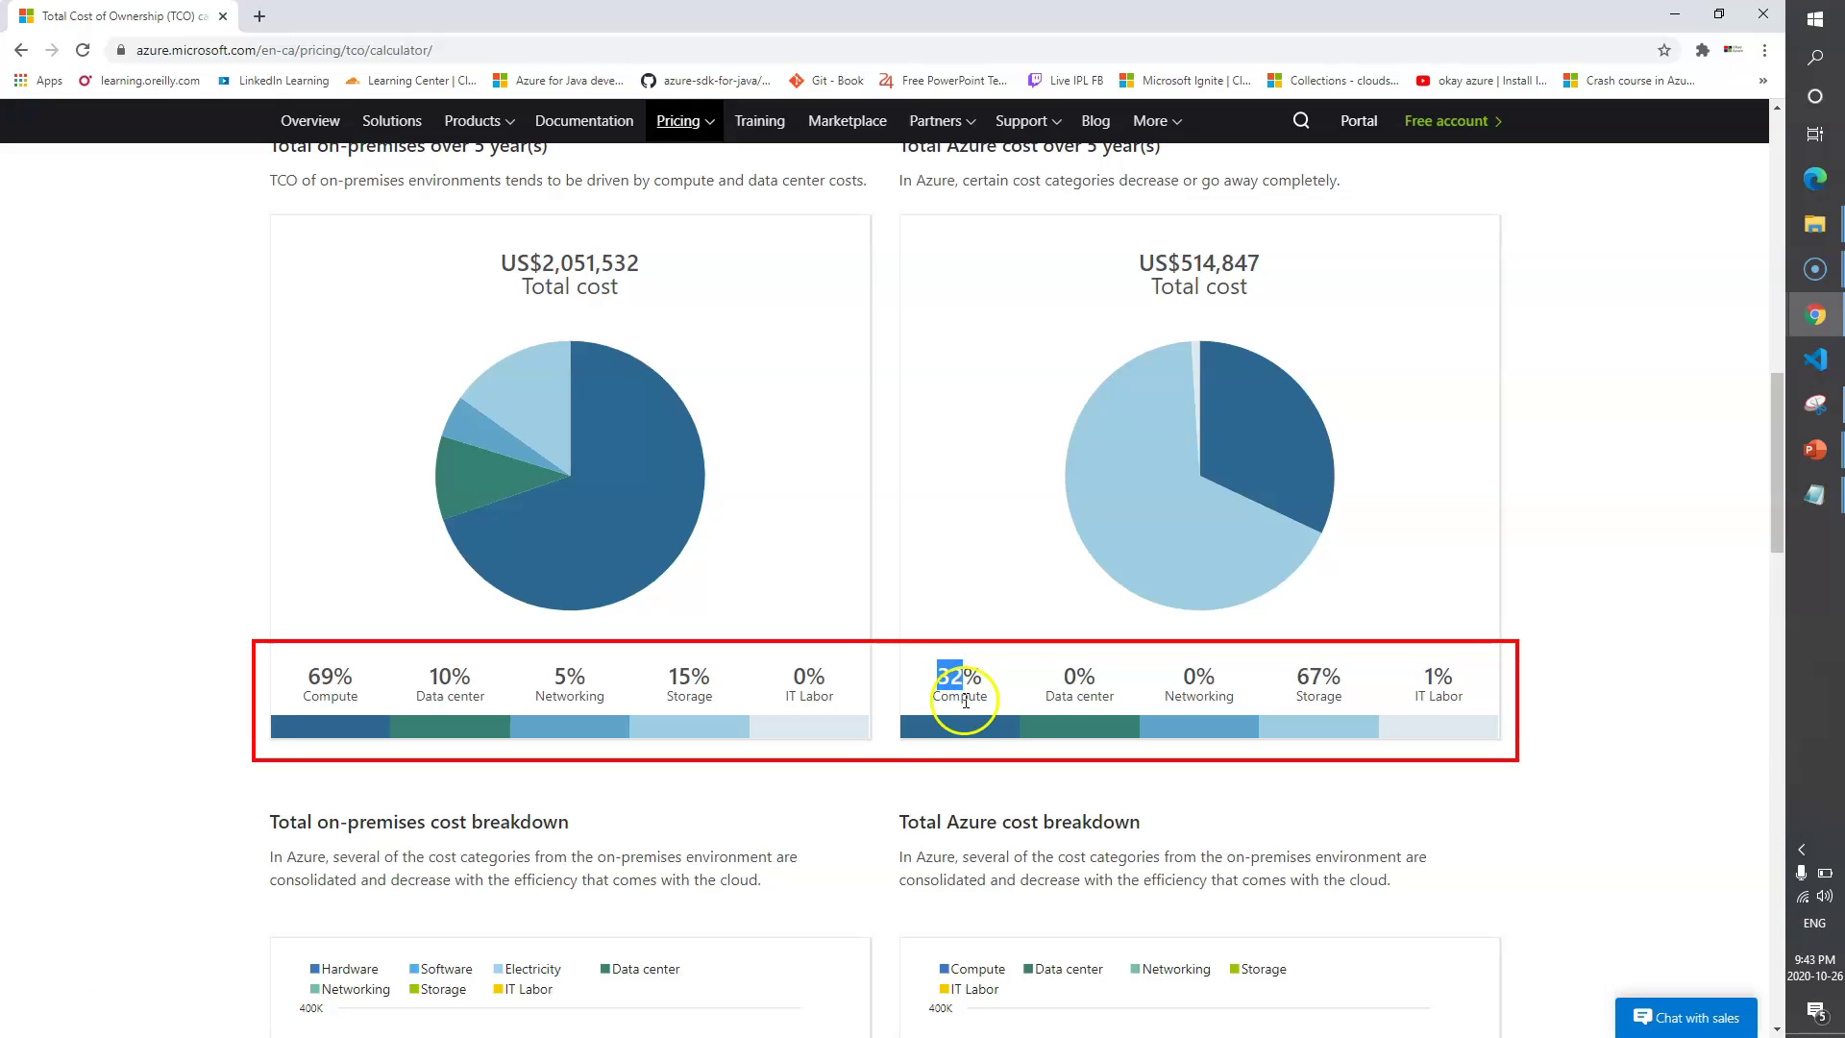
{"action": "left_click_drag", "start_coordinate": [1064, 676], "coordinate": [1080, 678]}
{"action": "left_click", "coordinate": [1179, 678]}
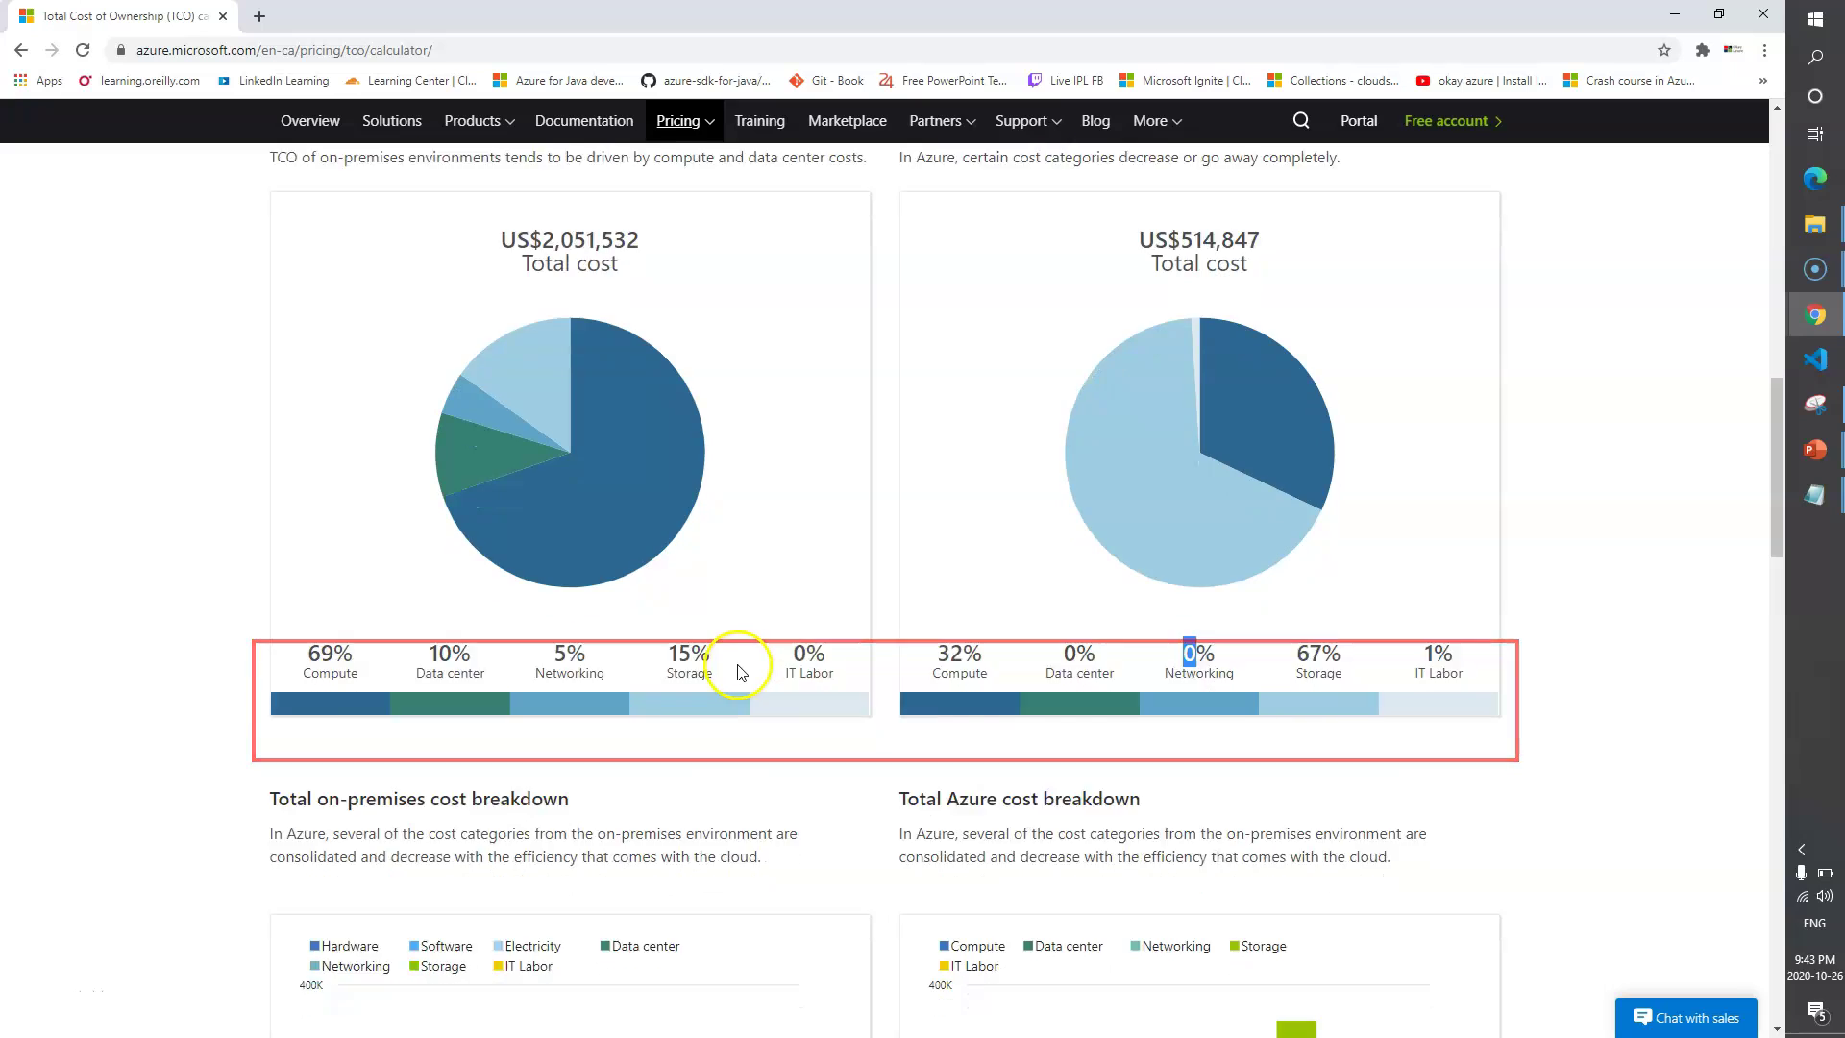
Examine the on-premises and Azure cost breakdown charts and the category costs in both breakdown summaries.
{"action": "scroll", "coordinate": [741, 662], "scroll_direction": "down", "scroll_amount": 4}
{"action": "scroll", "coordinate": [783, 676], "scroll_direction": "down", "scroll_amount": 6}
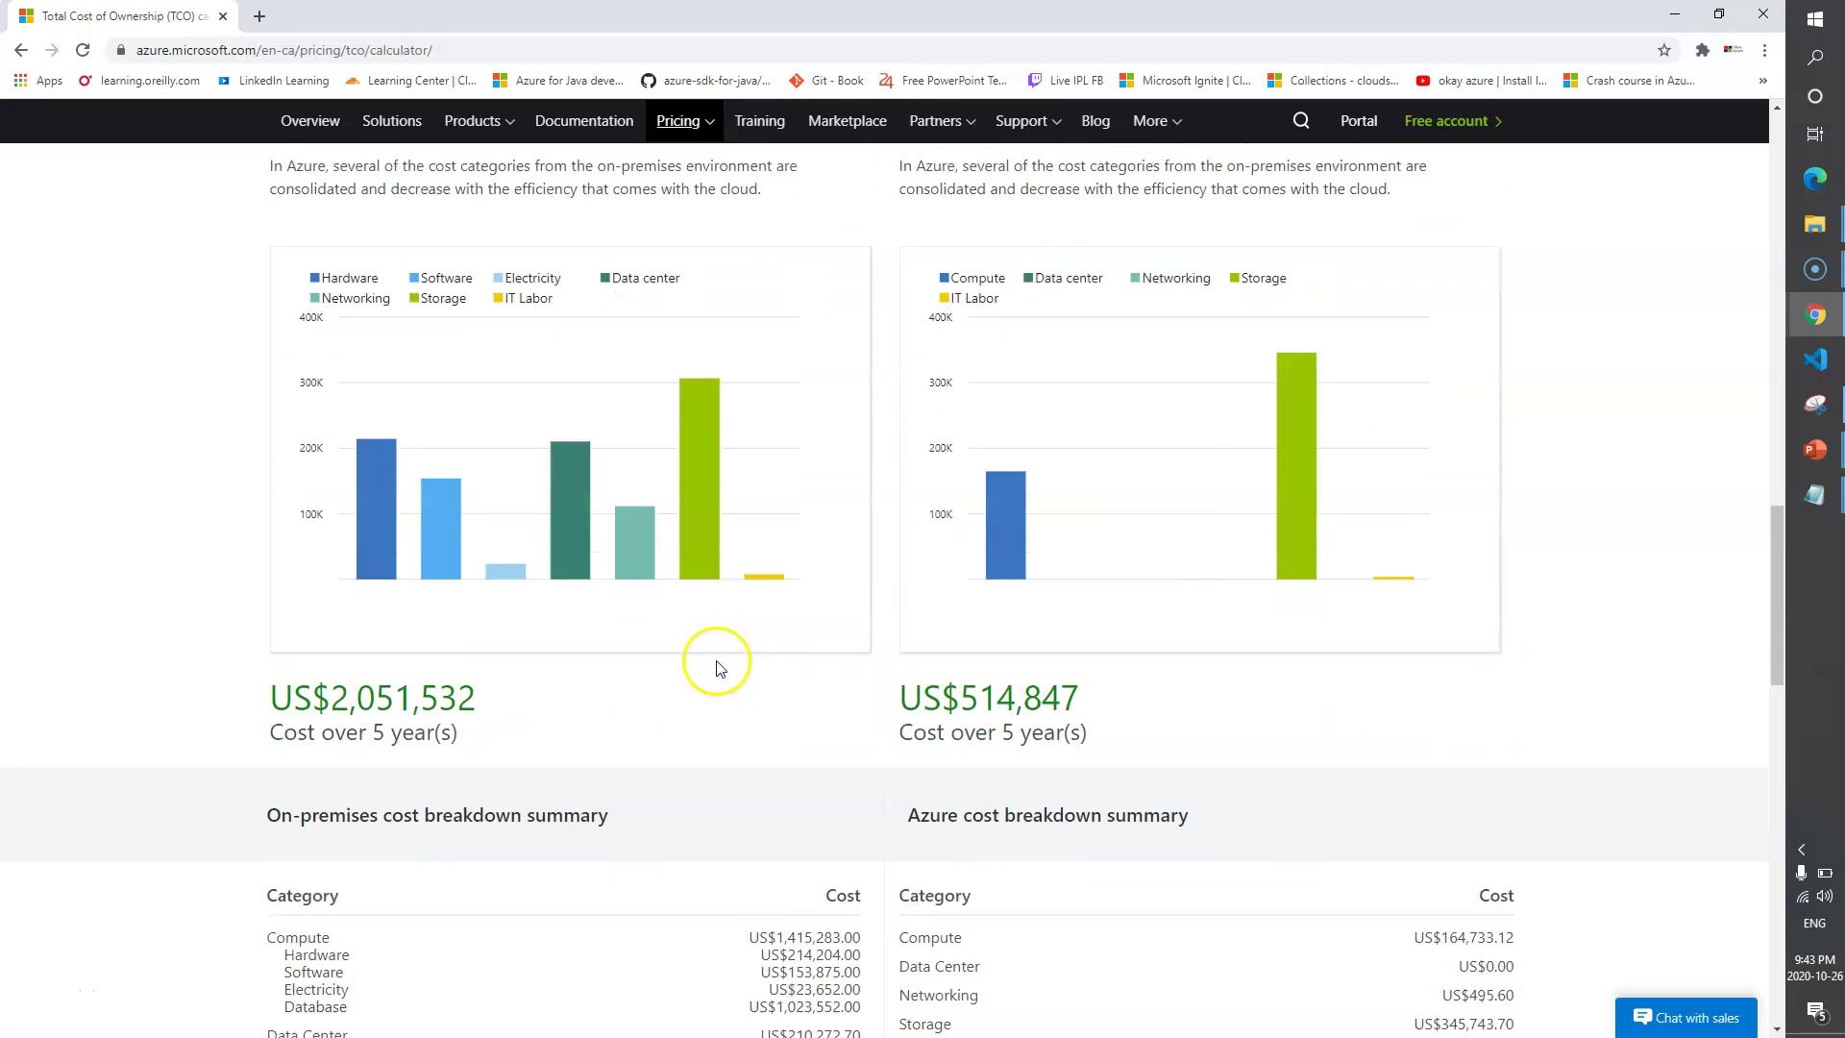
{"action": "scroll", "coordinate": [714, 669], "scroll_direction": "down", "scroll_amount": 1}
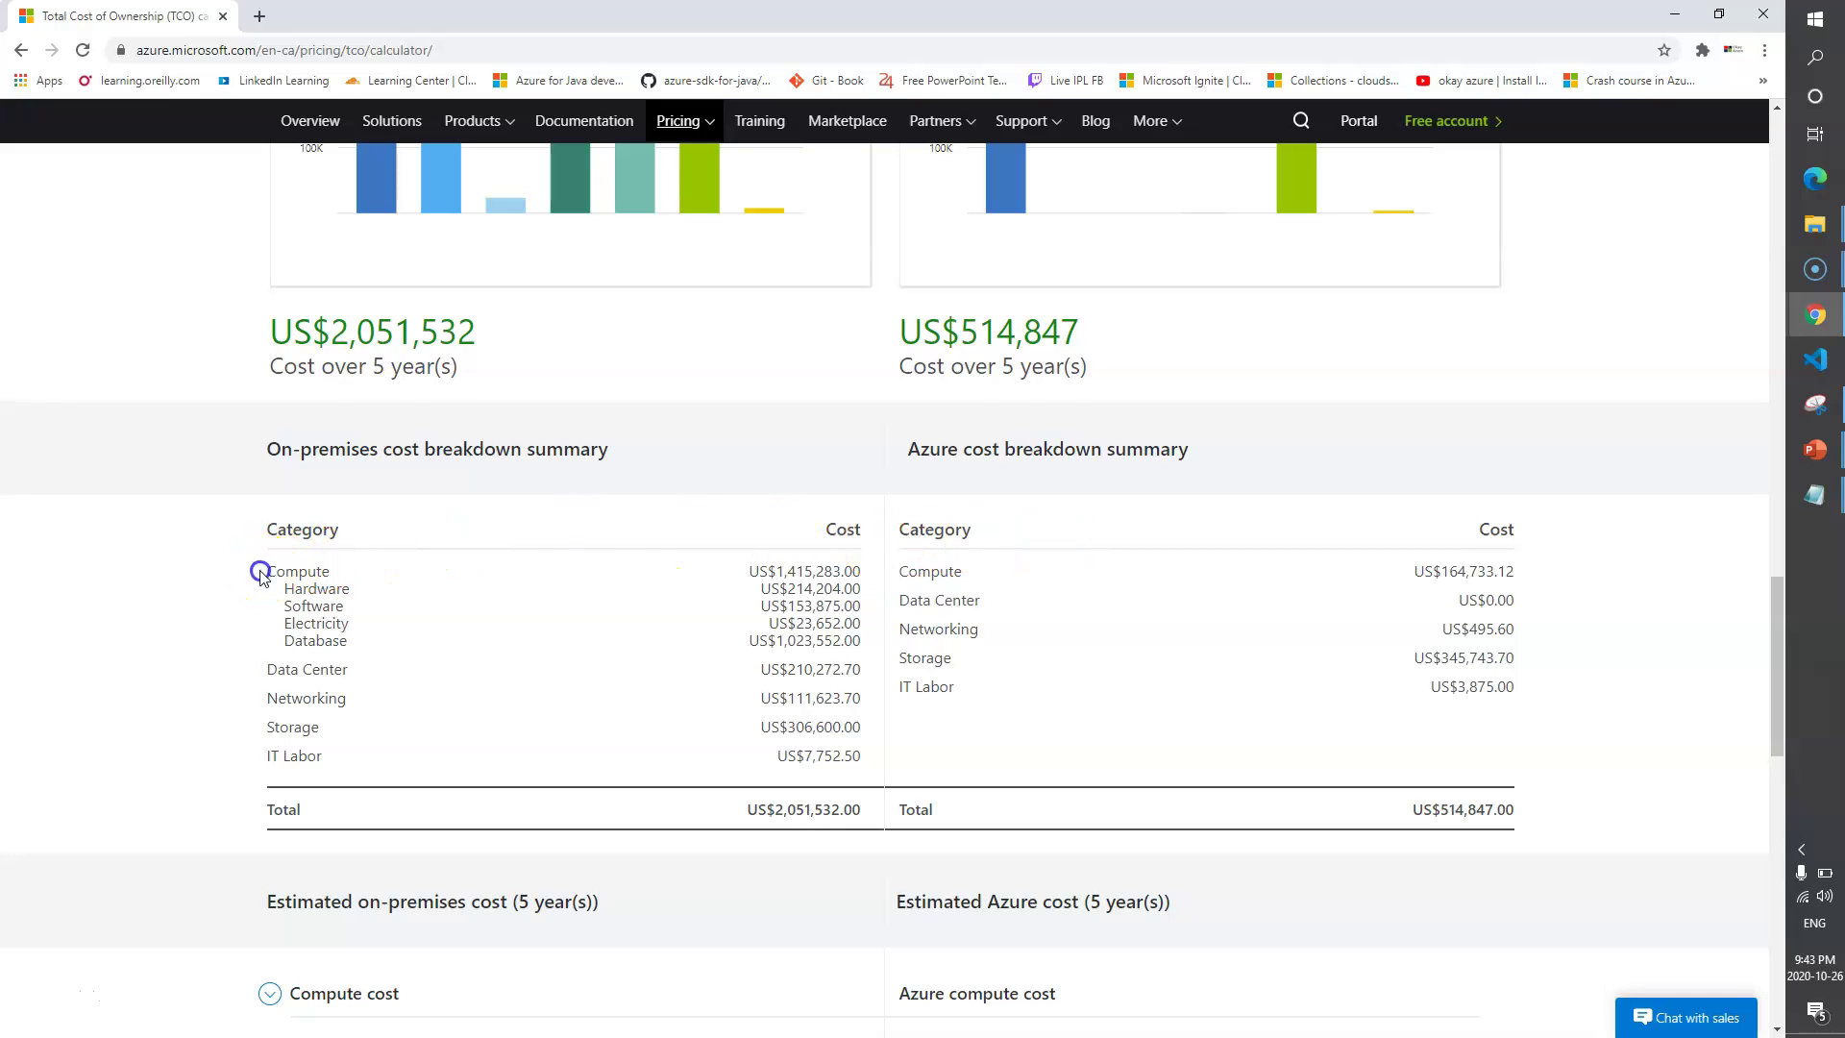
{"action": "left_click_drag", "start_coordinate": [335, 573], "coordinate": [803, 574]}
{"action": "left_click_drag", "start_coordinate": [268, 670], "coordinate": [323, 726]}
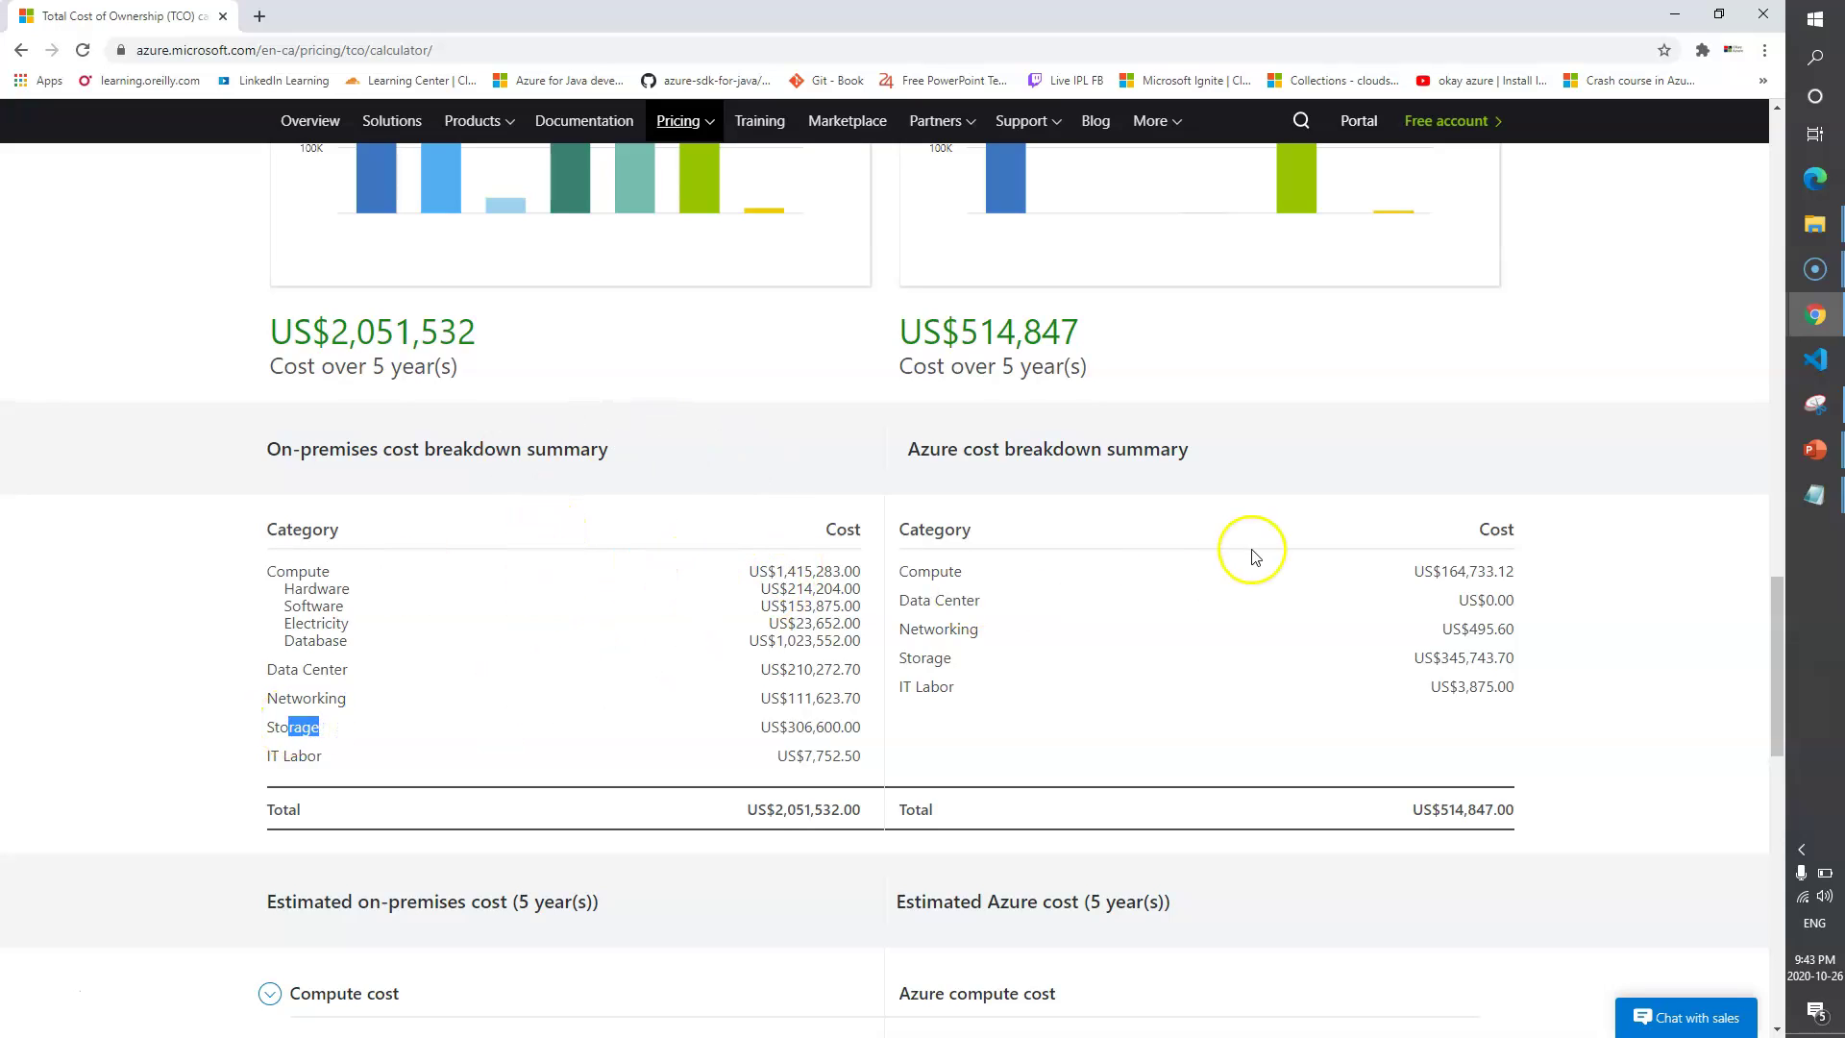
{"action": "left_click_drag", "start_coordinate": [1543, 695], "coordinate": [899, 574]}
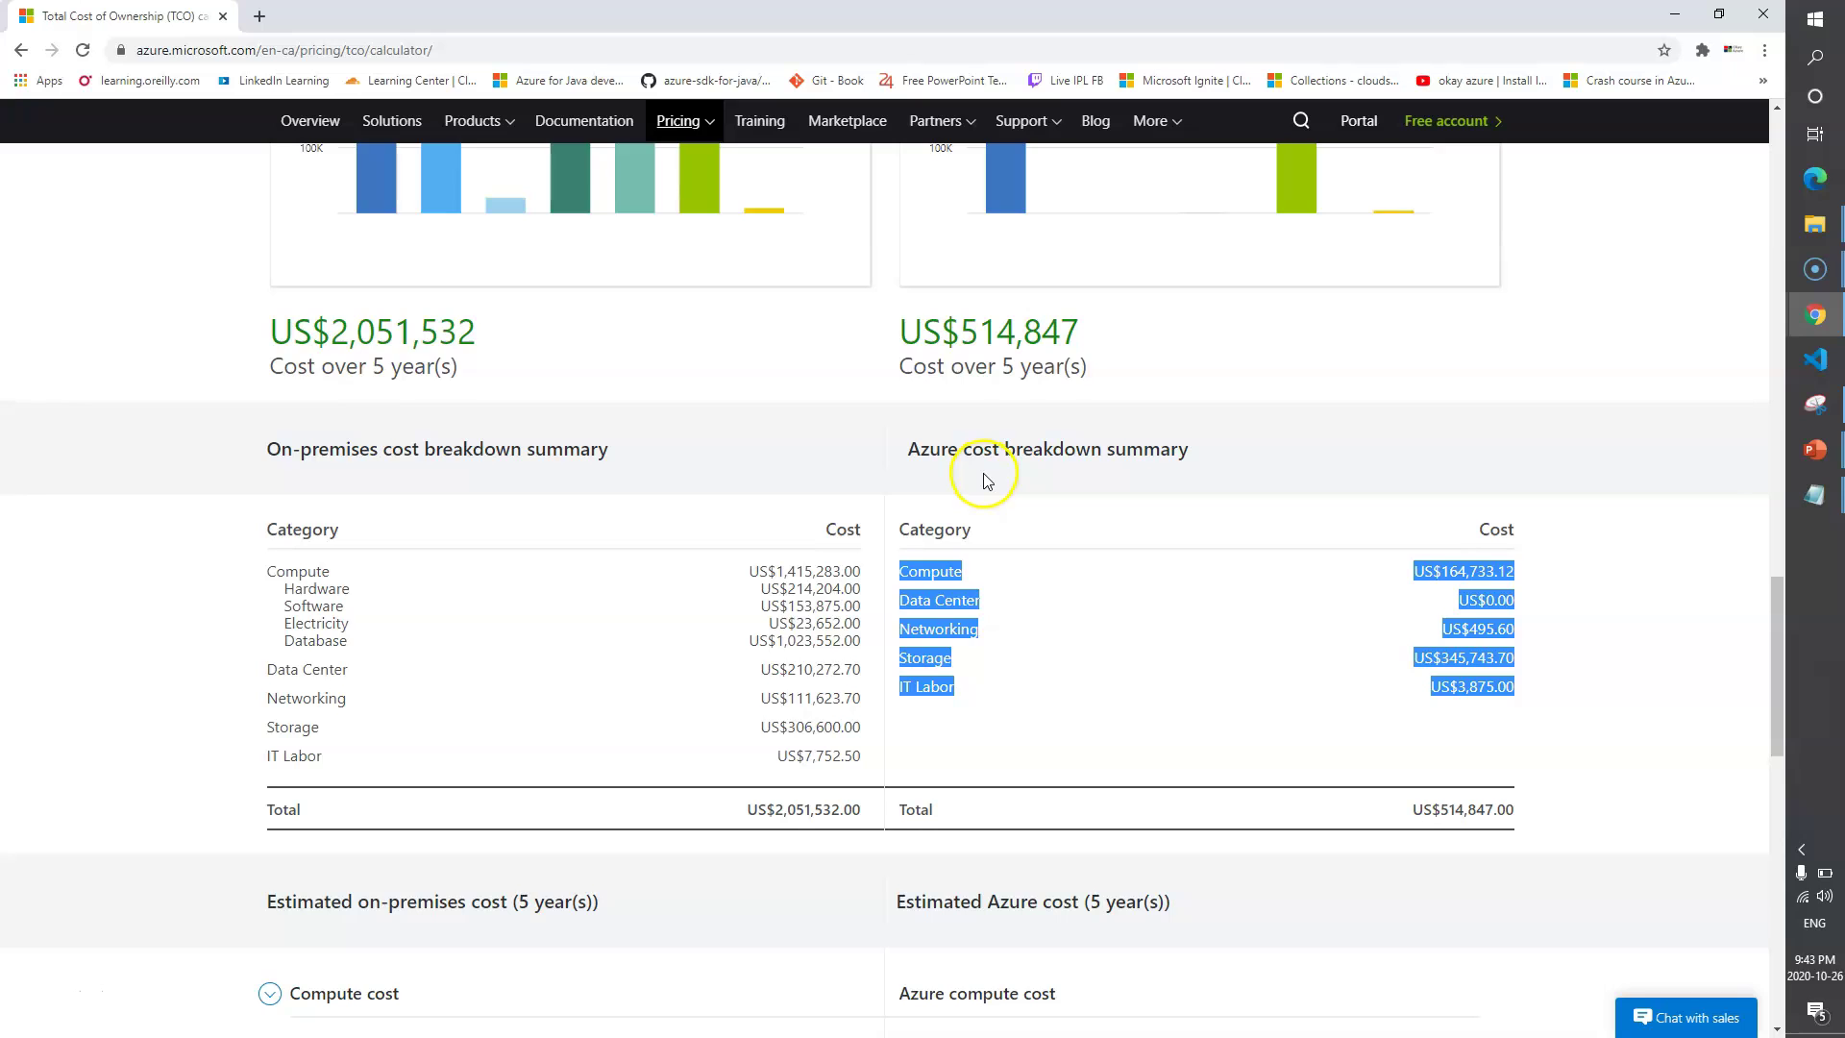
{"action": "scroll", "coordinate": [985, 478], "scroll_direction": "down", "scroll_amount": 2}
{"action": "scroll", "coordinate": [890, 607], "scroll_direction": "down", "scroll_amount": 2}
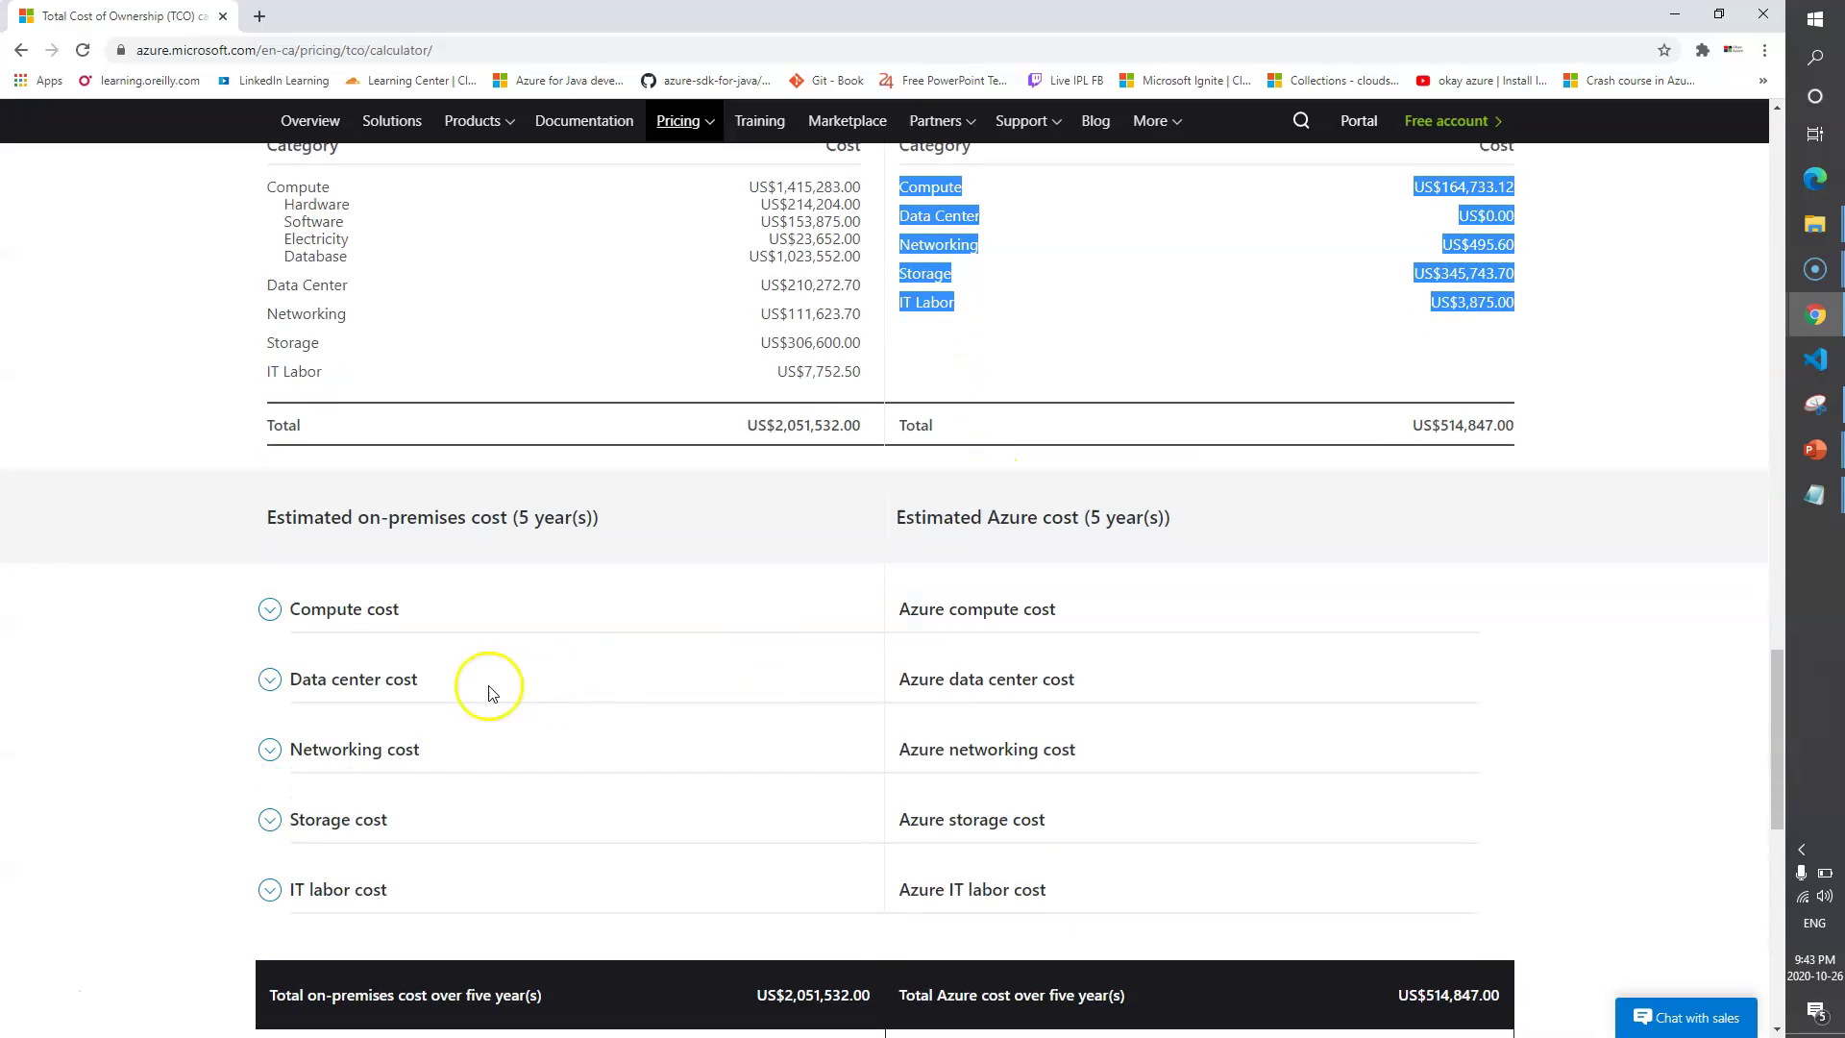
Expand the compute cost details and review the hardware, software, electricity, virtual machine and SQL Database costs.
{"action": "left_click", "coordinate": [270, 613]}
{"action": "scroll", "coordinate": [320, 618], "scroll_direction": "down", "scroll_amount": 5}
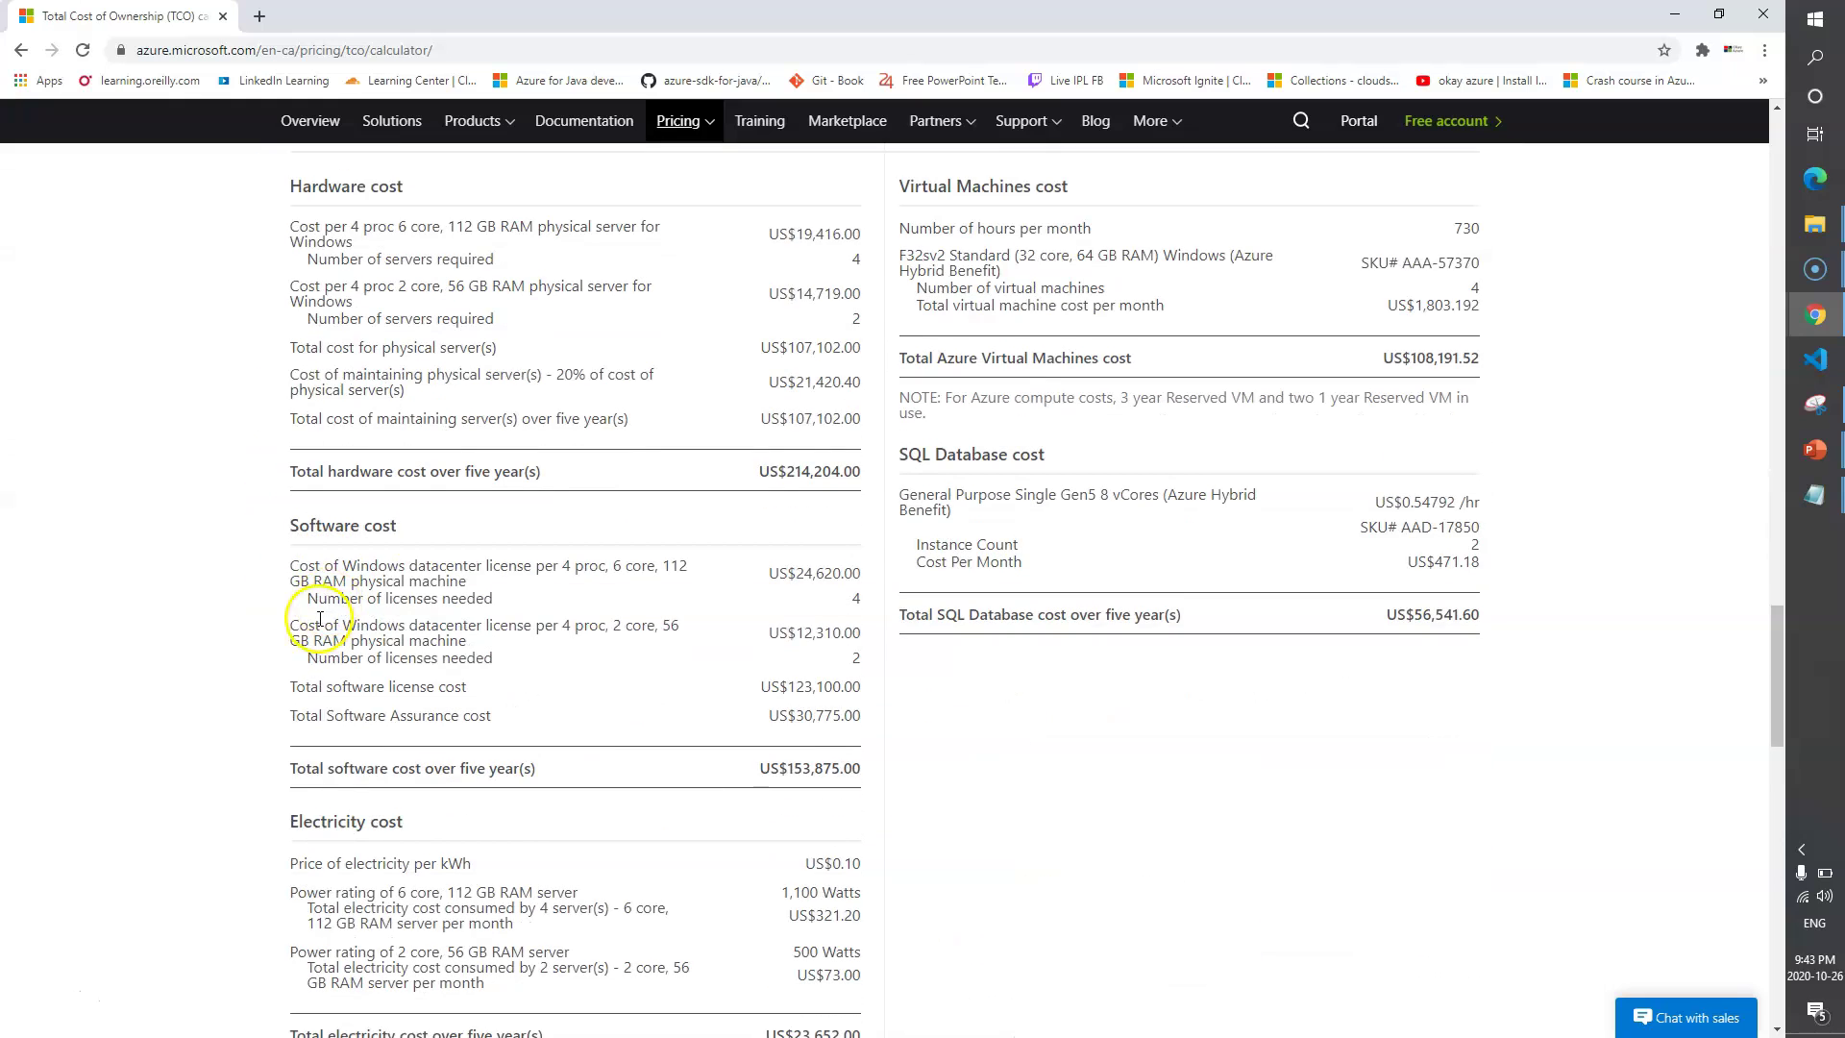
{"action": "scroll", "coordinate": [365, 519], "scroll_direction": "down", "scroll_amount": 4}
{"action": "scroll", "coordinate": [384, 481], "scroll_direction": "down", "scroll_amount": 4}
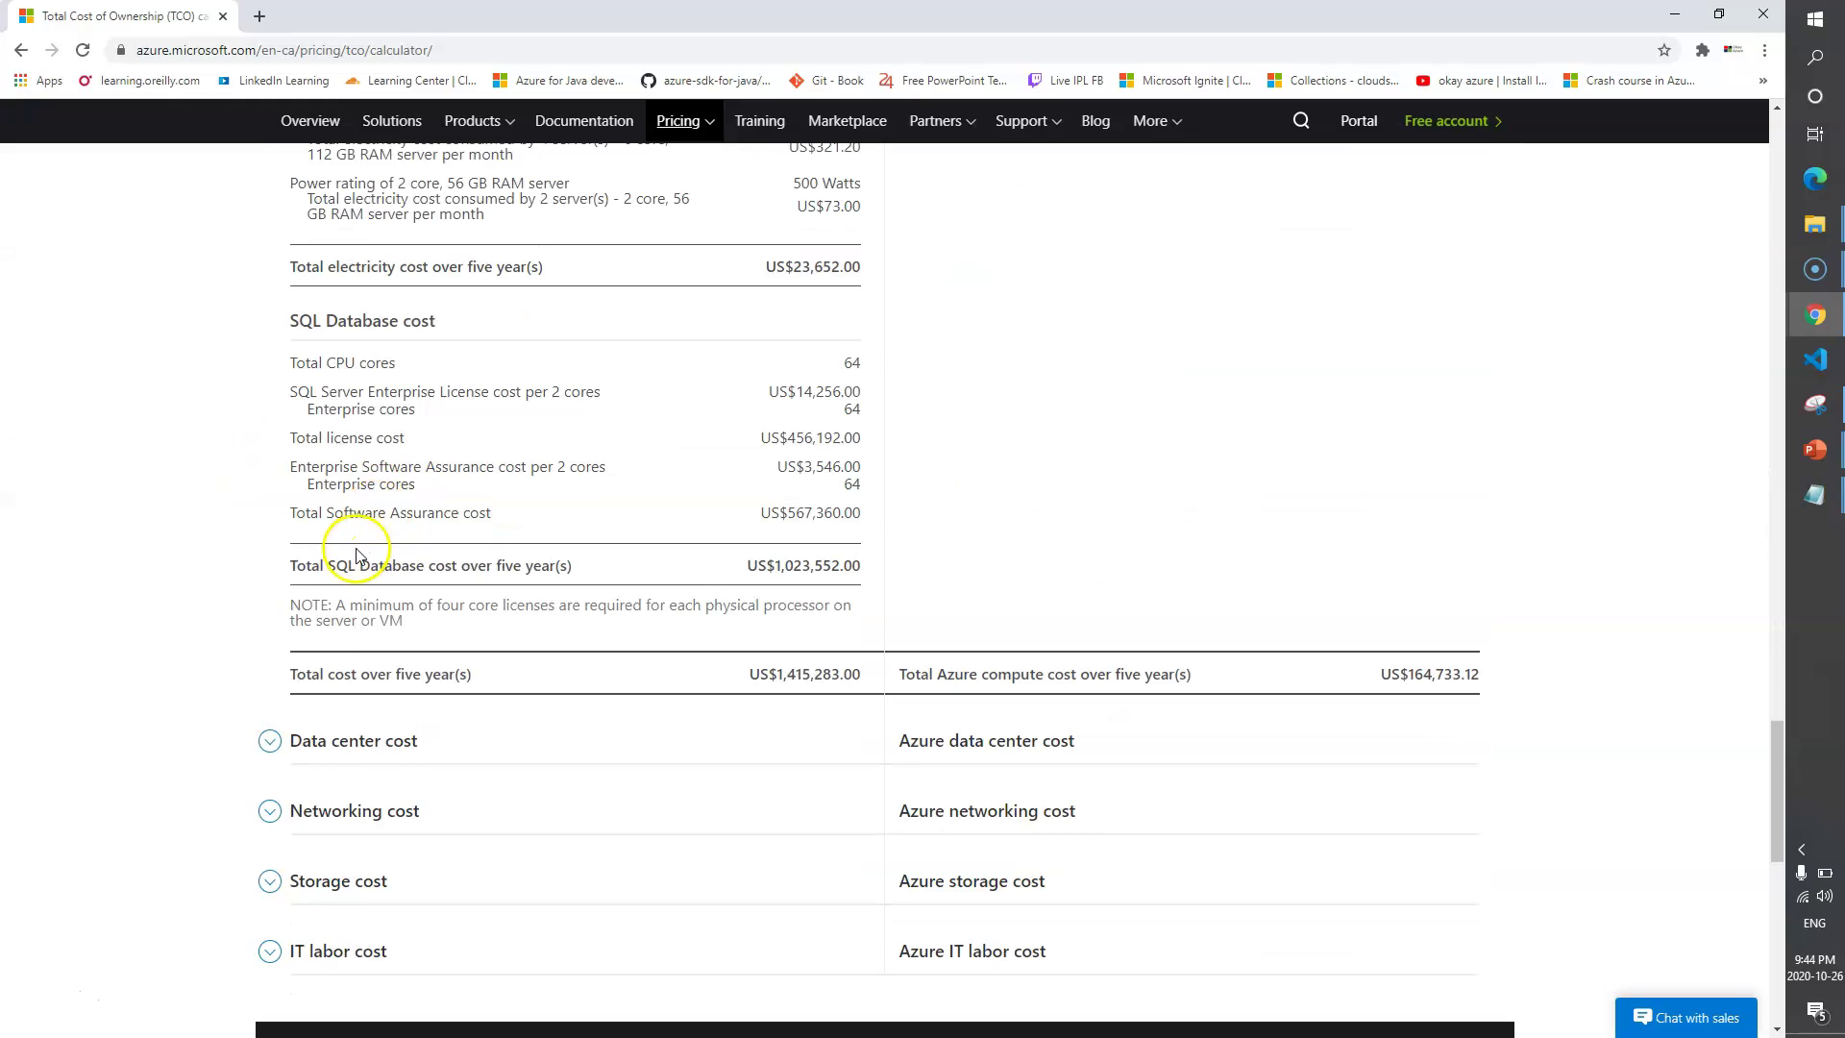
Expand the data center and networking cost details and compare their on-premises and Azure figures.
{"action": "scroll", "coordinate": [336, 548], "scroll_direction": "down", "scroll_amount": 4}
{"action": "left_click", "coordinate": [270, 355]}
{"action": "scroll", "coordinate": [270, 577], "scroll_direction": "down", "scroll_amount": 3}
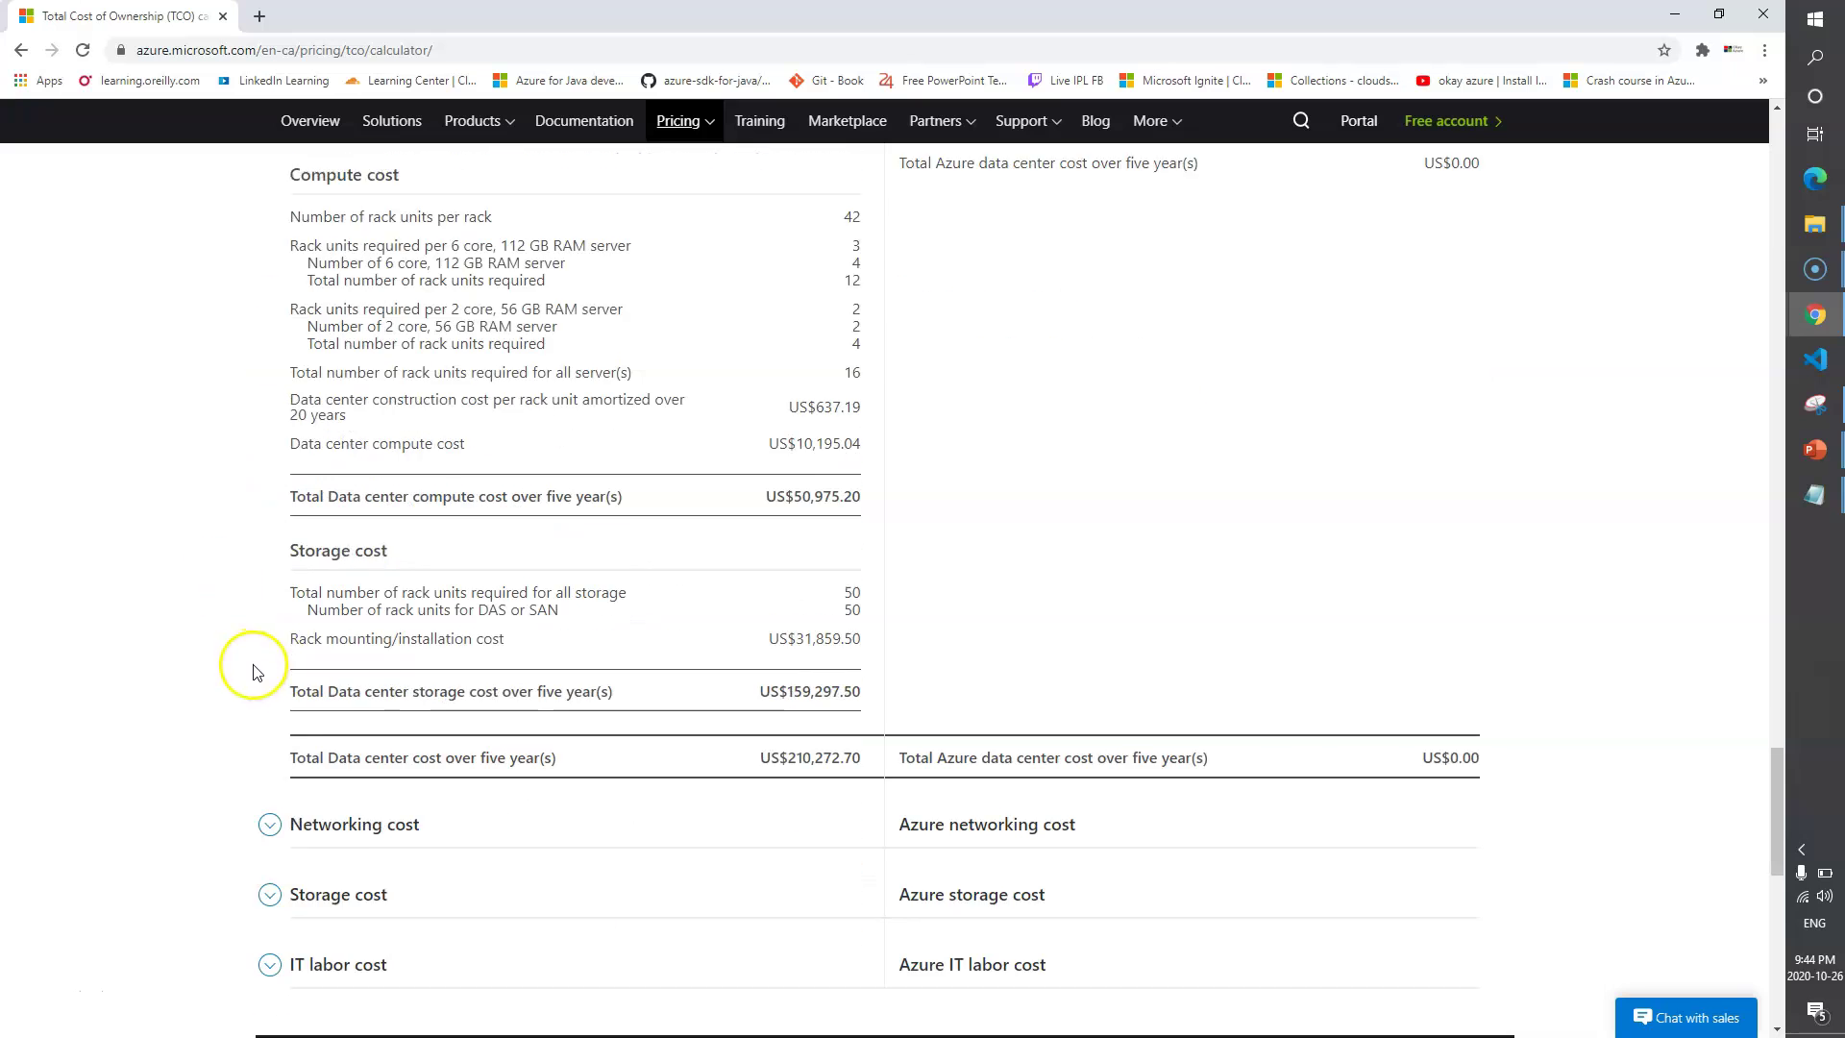
{"action": "scroll", "coordinate": [254, 670], "scroll_direction": "down", "scroll_amount": 2}
{"action": "left_click", "coordinate": [270, 680]}
{"action": "scroll", "coordinate": [279, 768], "scroll_direction": "down", "scroll_amount": 5}
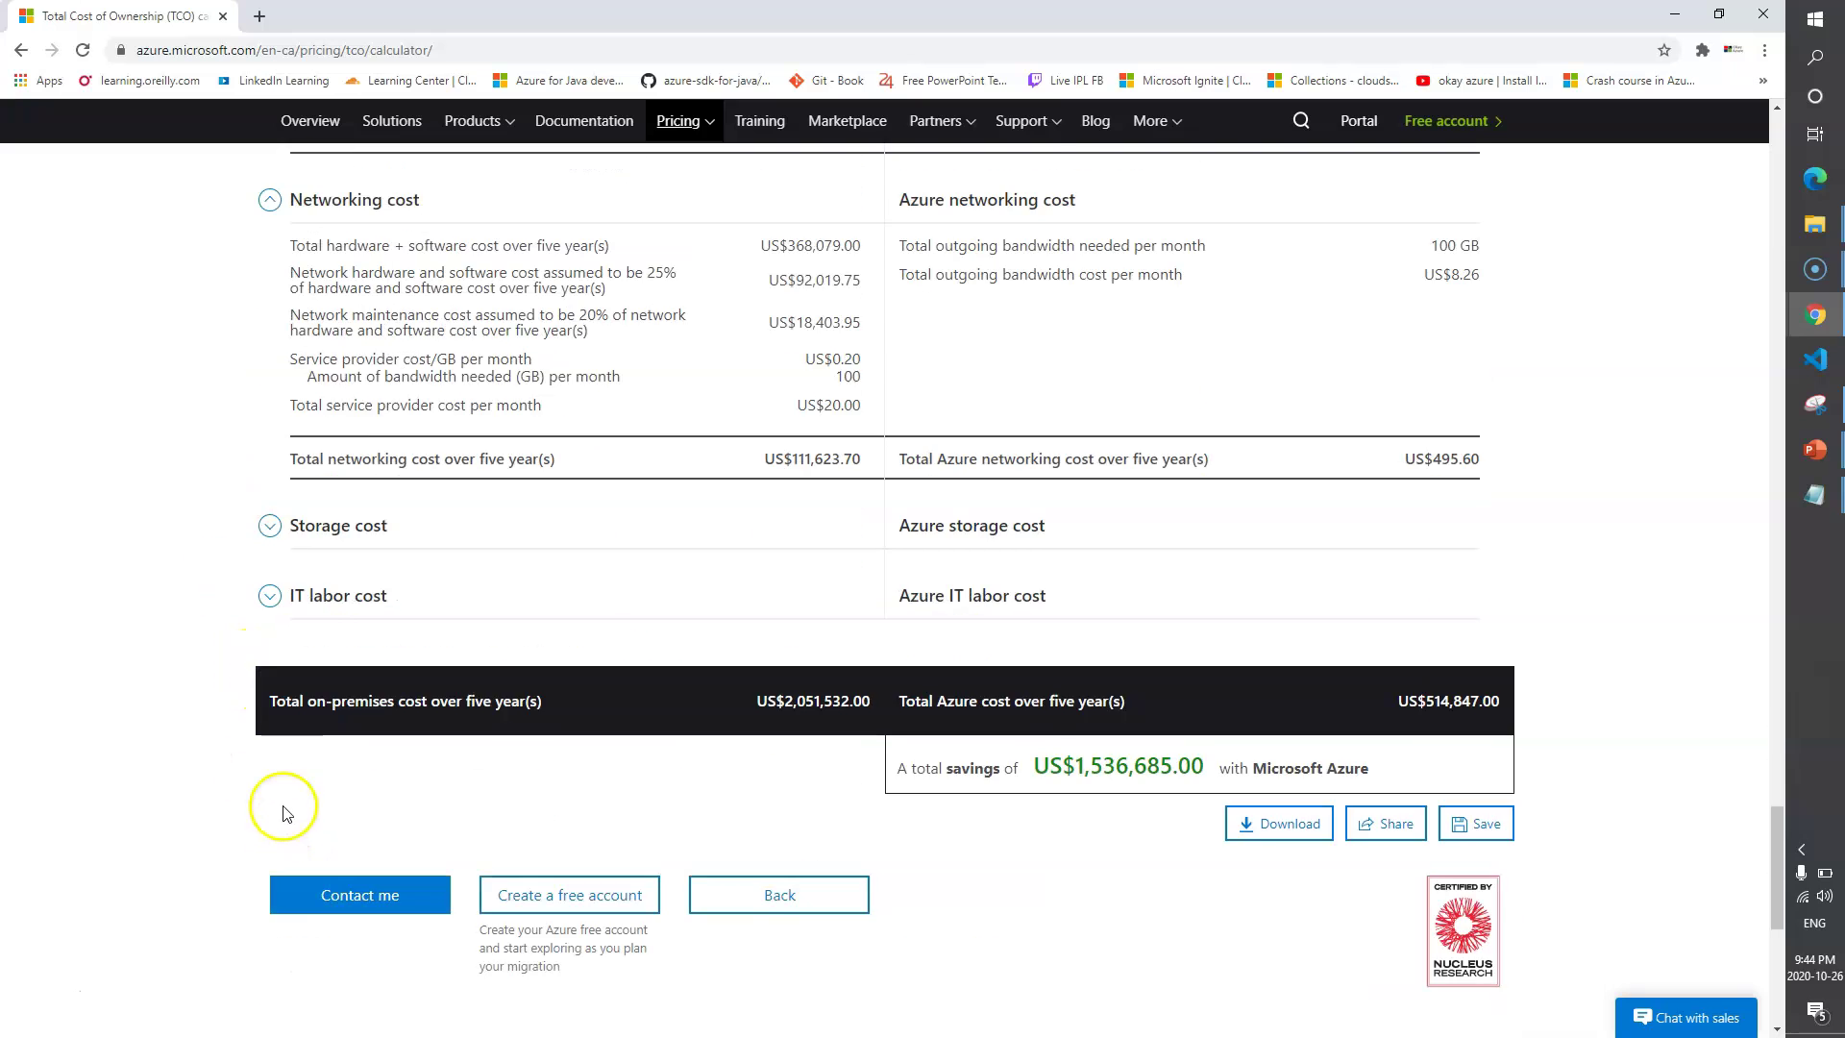
Expand the storage cost details and review them through to the report's total savings and its download, share and save options.
{"action": "left_click", "coordinate": [263, 525]}
{"action": "scroll", "coordinate": [240, 711], "scroll_direction": "down", "scroll_amount": 5}
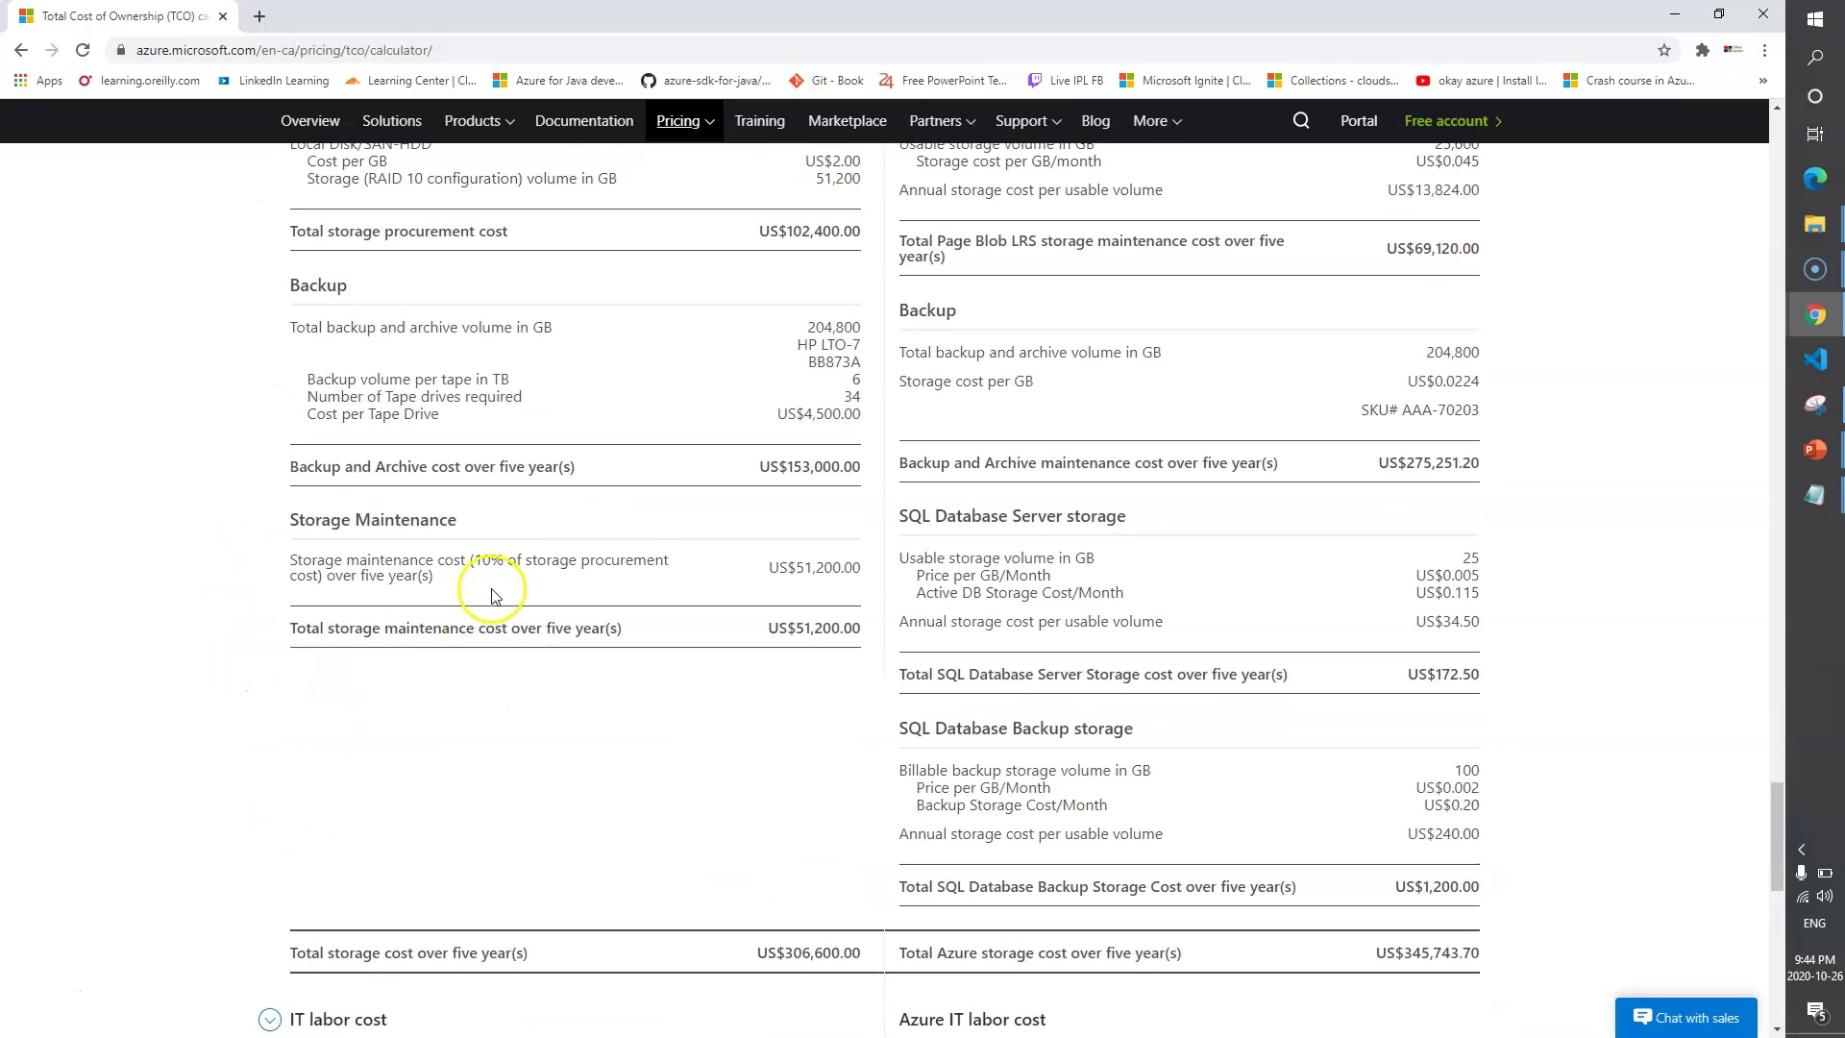
{"action": "scroll", "coordinate": [491, 596], "scroll_direction": "down", "scroll_amount": 8}
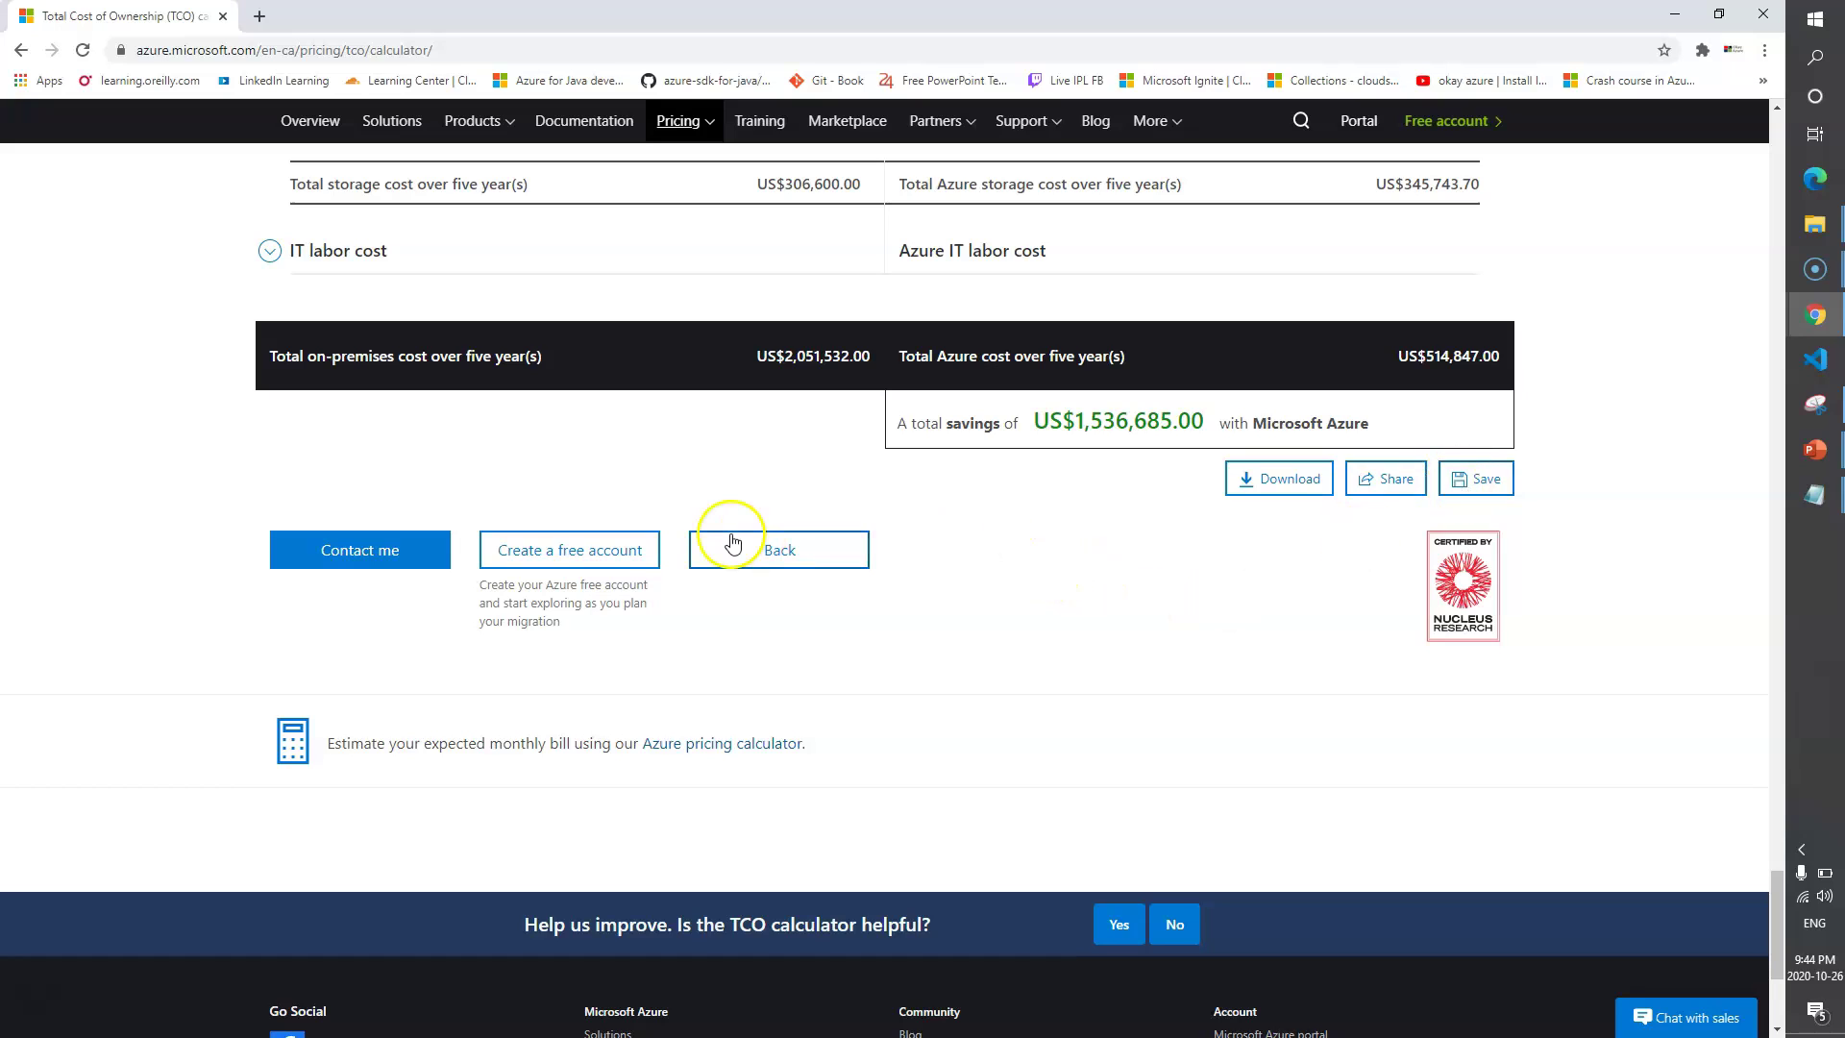
Return to the workload definition stage and set the number of servers in the servers workload to 2.
{"action": "scroll", "coordinate": [610, 461], "scroll_direction": "up", "scroll_amount": 20}
{"action": "scroll", "coordinate": [610, 452], "scroll_direction": "up", "scroll_amount": 20}
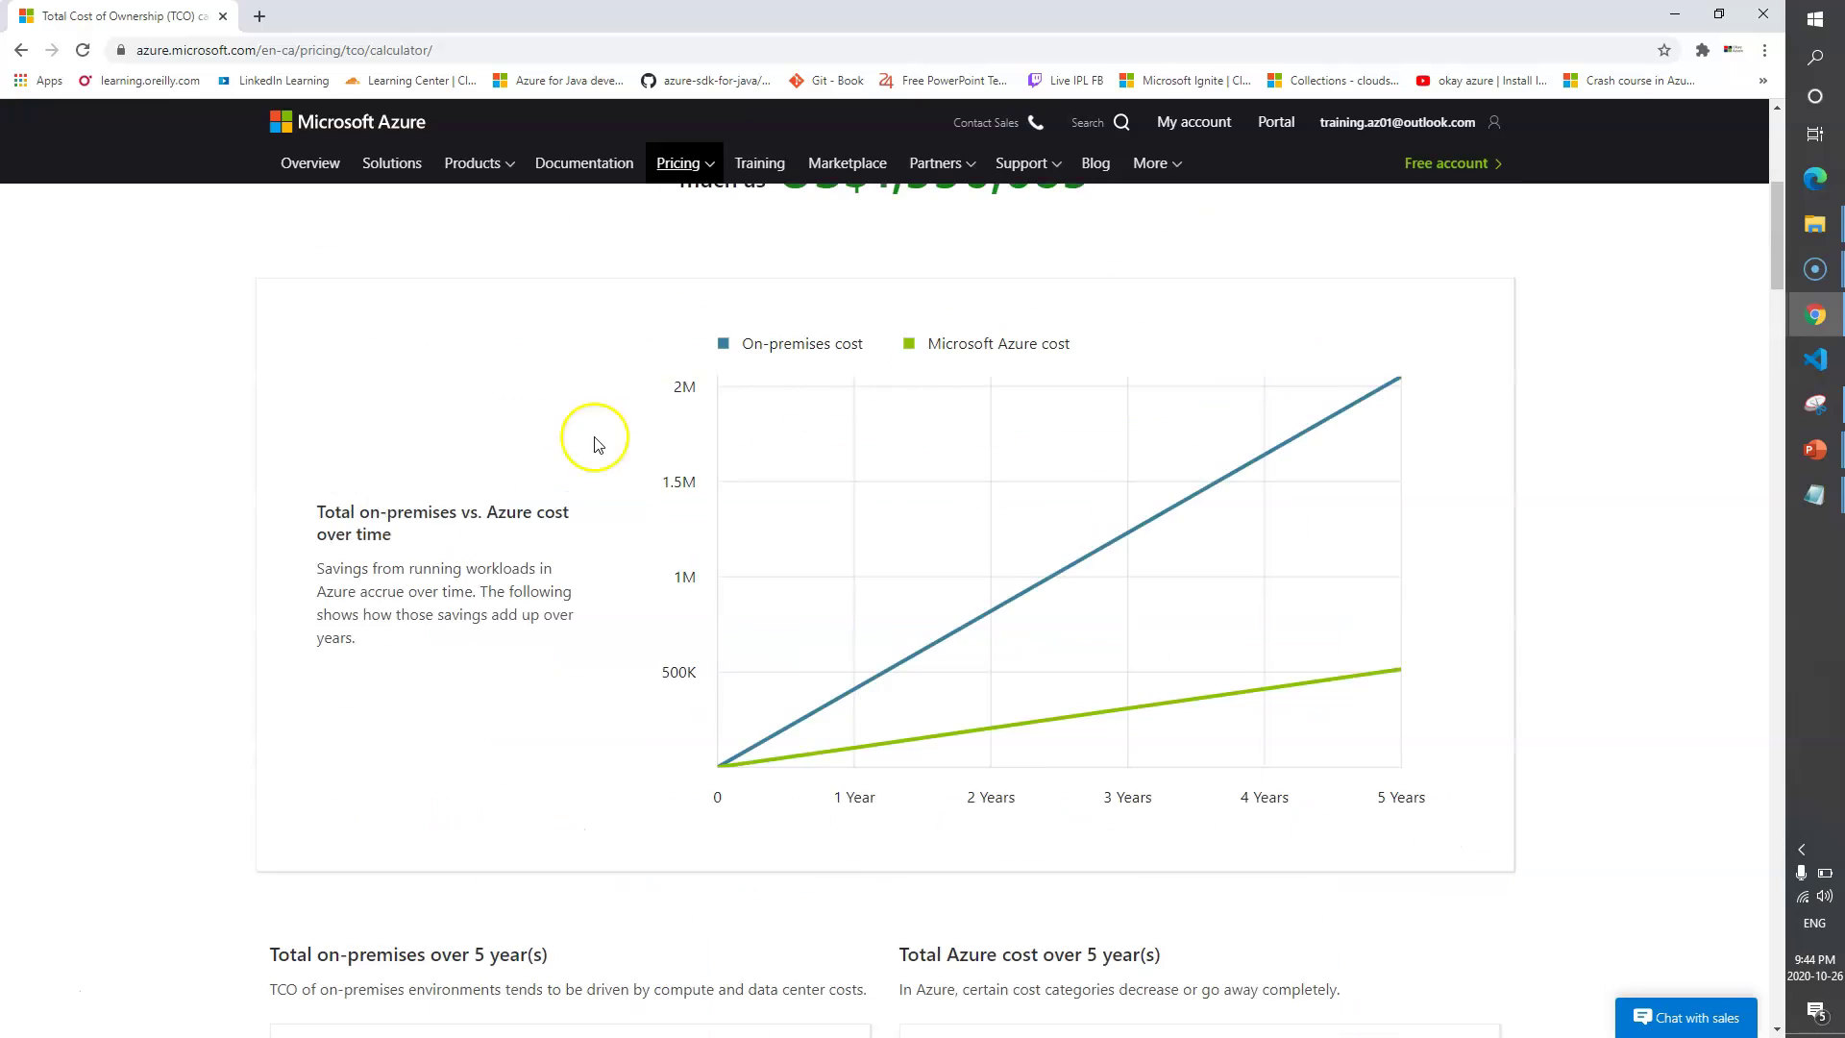
{"action": "scroll", "coordinate": [595, 443], "scroll_direction": "up", "scroll_amount": 10}
{"action": "left_click", "coordinate": [358, 325]}
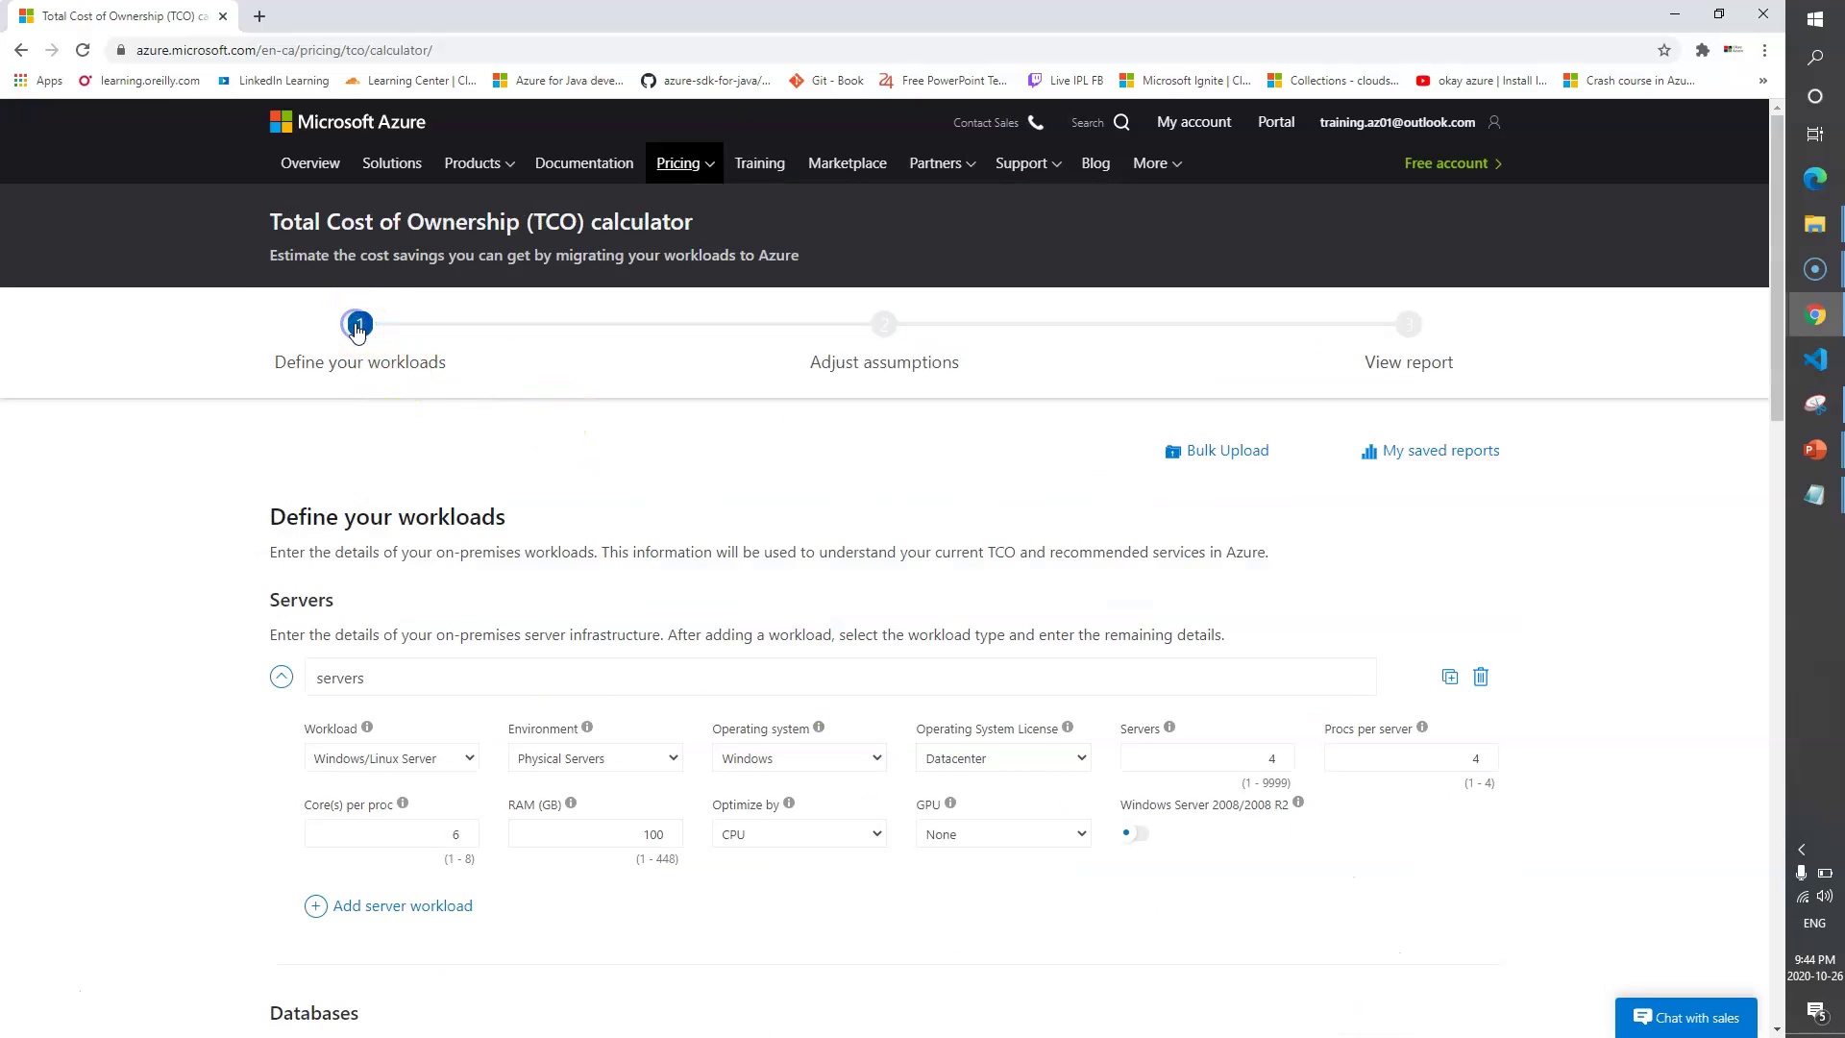
{"action": "scroll", "coordinate": [576, 618], "scroll_direction": "down", "scroll_amount": 1}
{"action": "scroll", "coordinate": [411, 391], "scroll_direction": "up", "scroll_amount": 1}
{"action": "left_click_drag", "start_coordinate": [1256, 756], "coordinate": [1329, 759]}
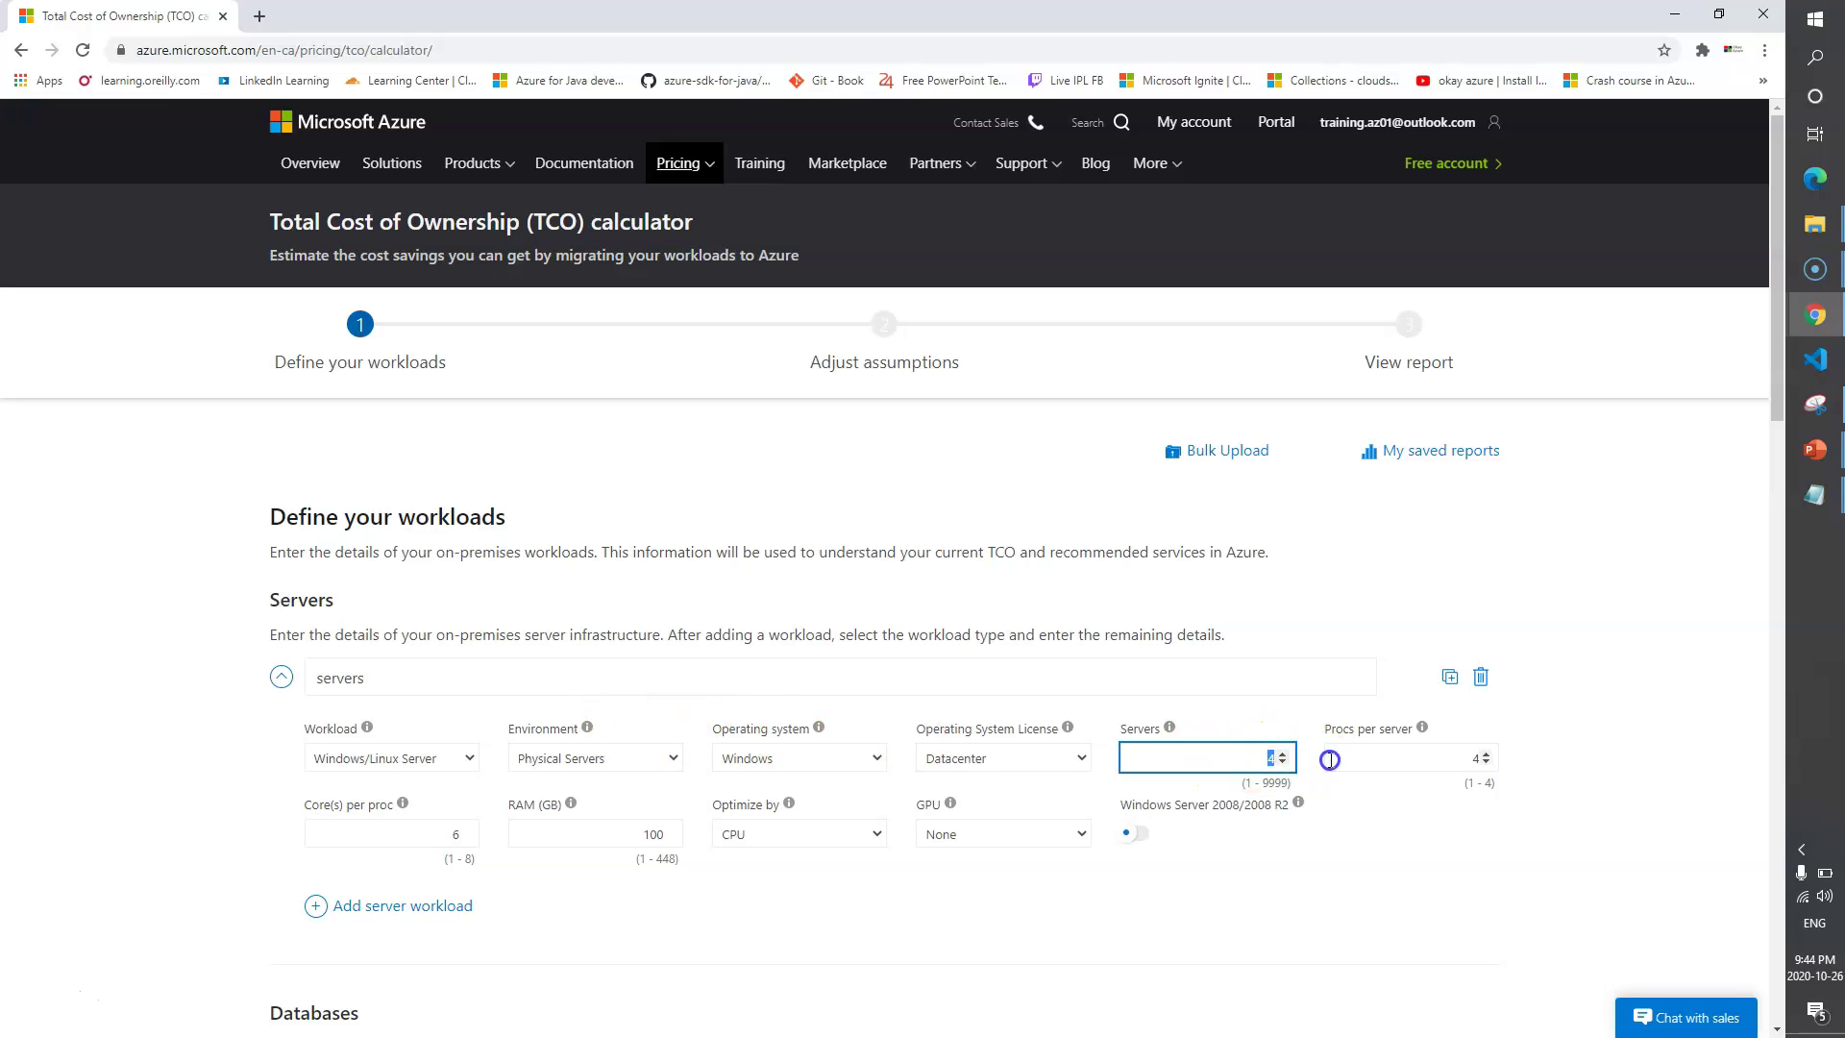
{"action": "left_click", "coordinate": [1633, 716]}
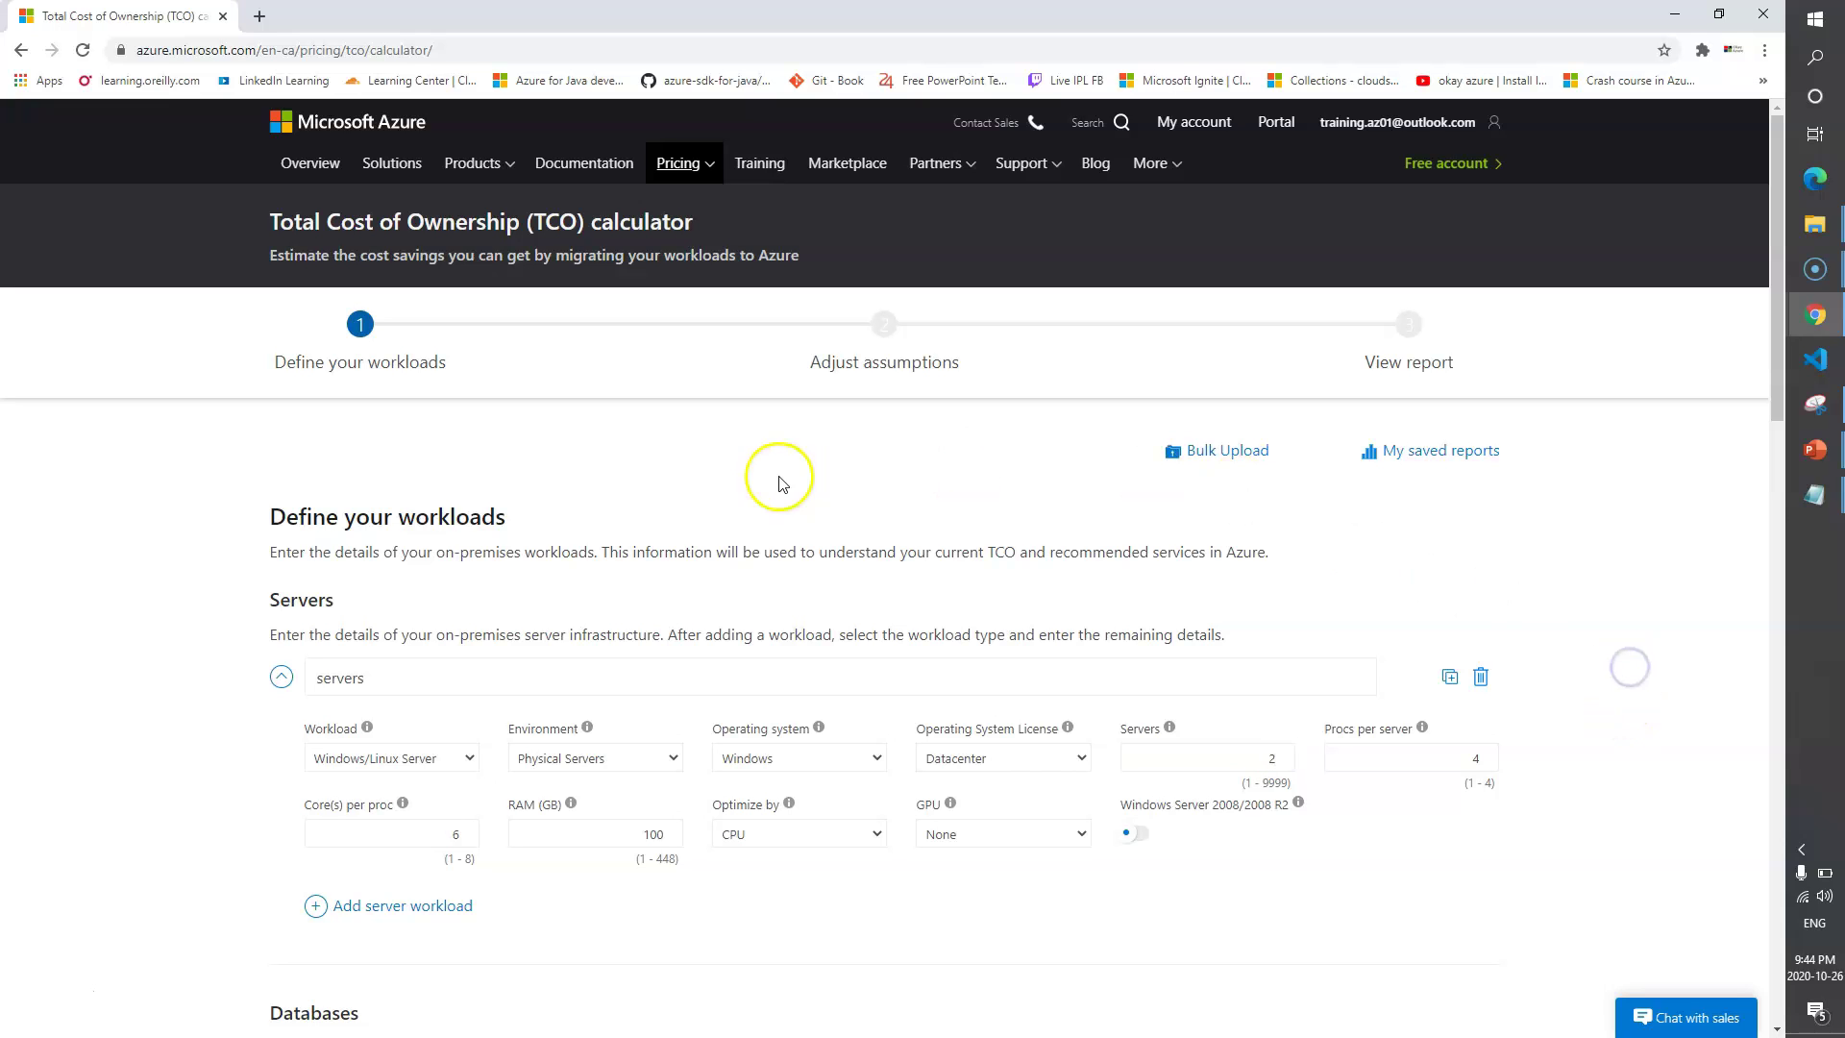
Regenerate the five-year report with the existing assumptions and review its savings estimate, cost charts, breakdown summaries and final totals.
{"action": "left_click", "coordinate": [881, 329]}
{"action": "left_click", "coordinate": [1405, 332]}
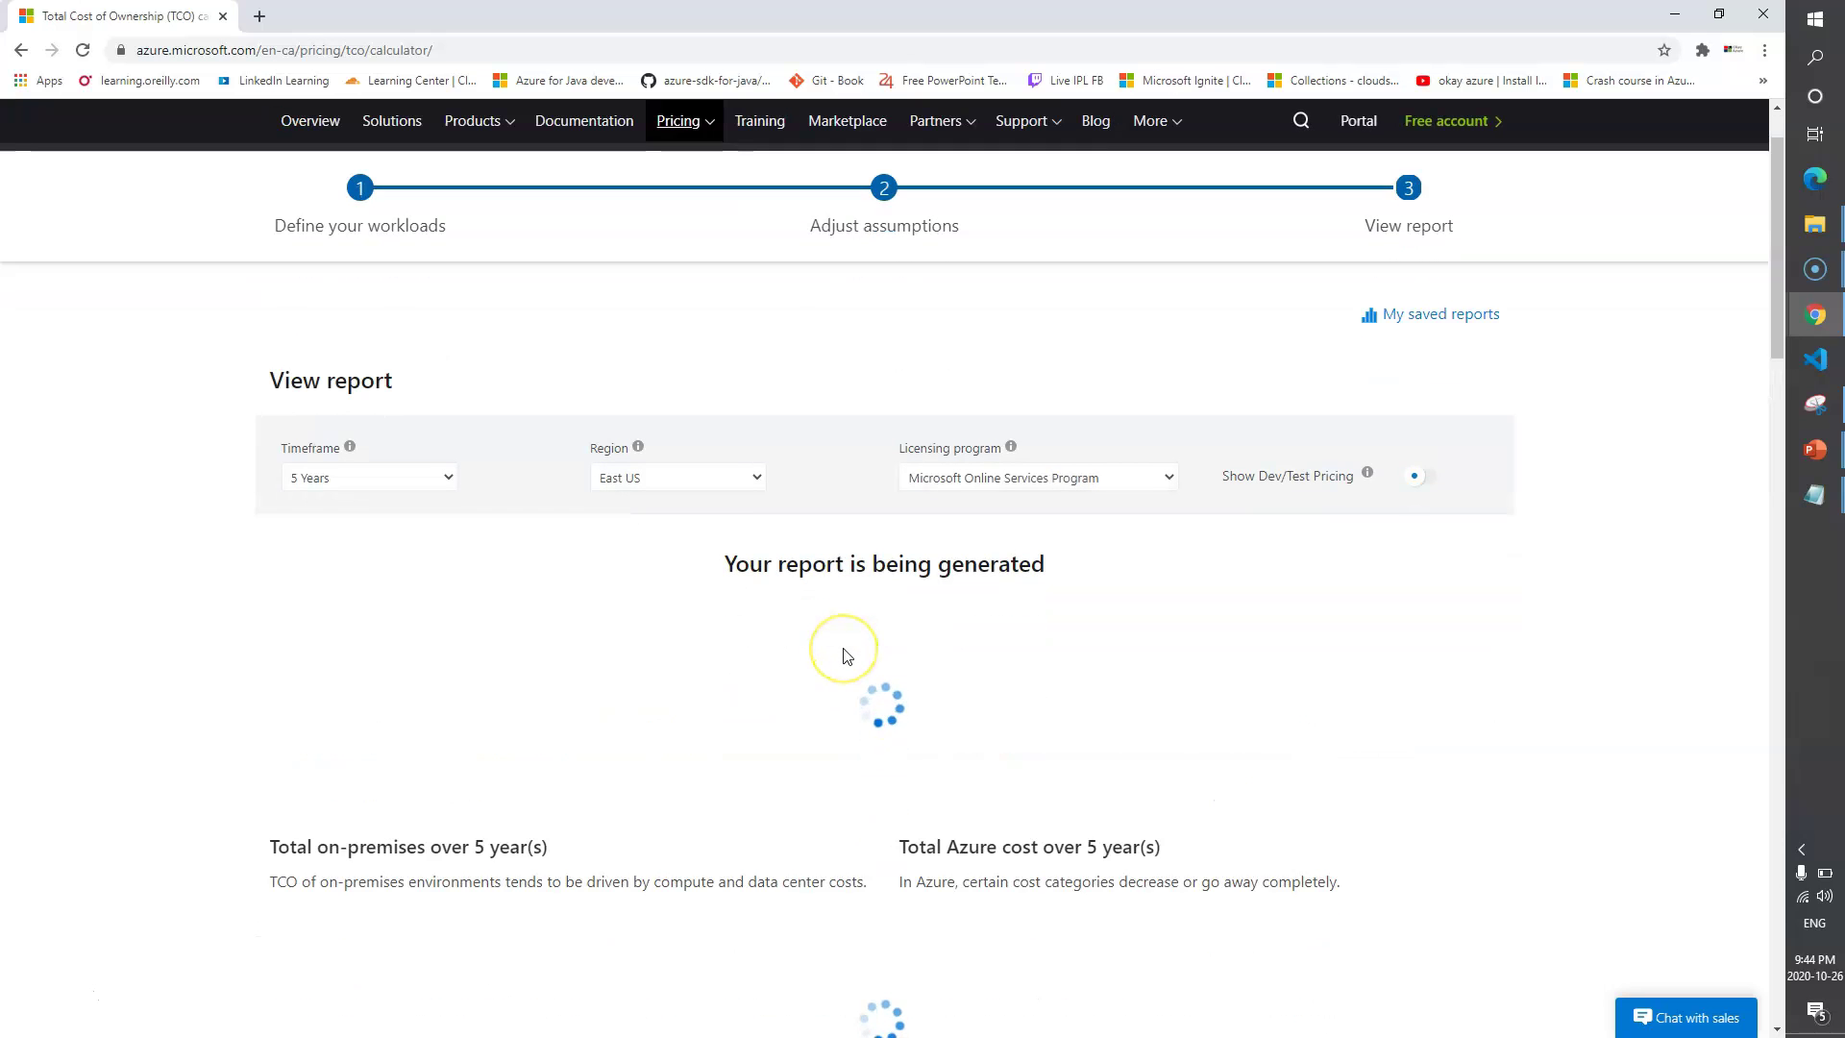
{"action": "scroll", "coordinate": [783, 555], "scroll_direction": "down", "scroll_amount": 12}
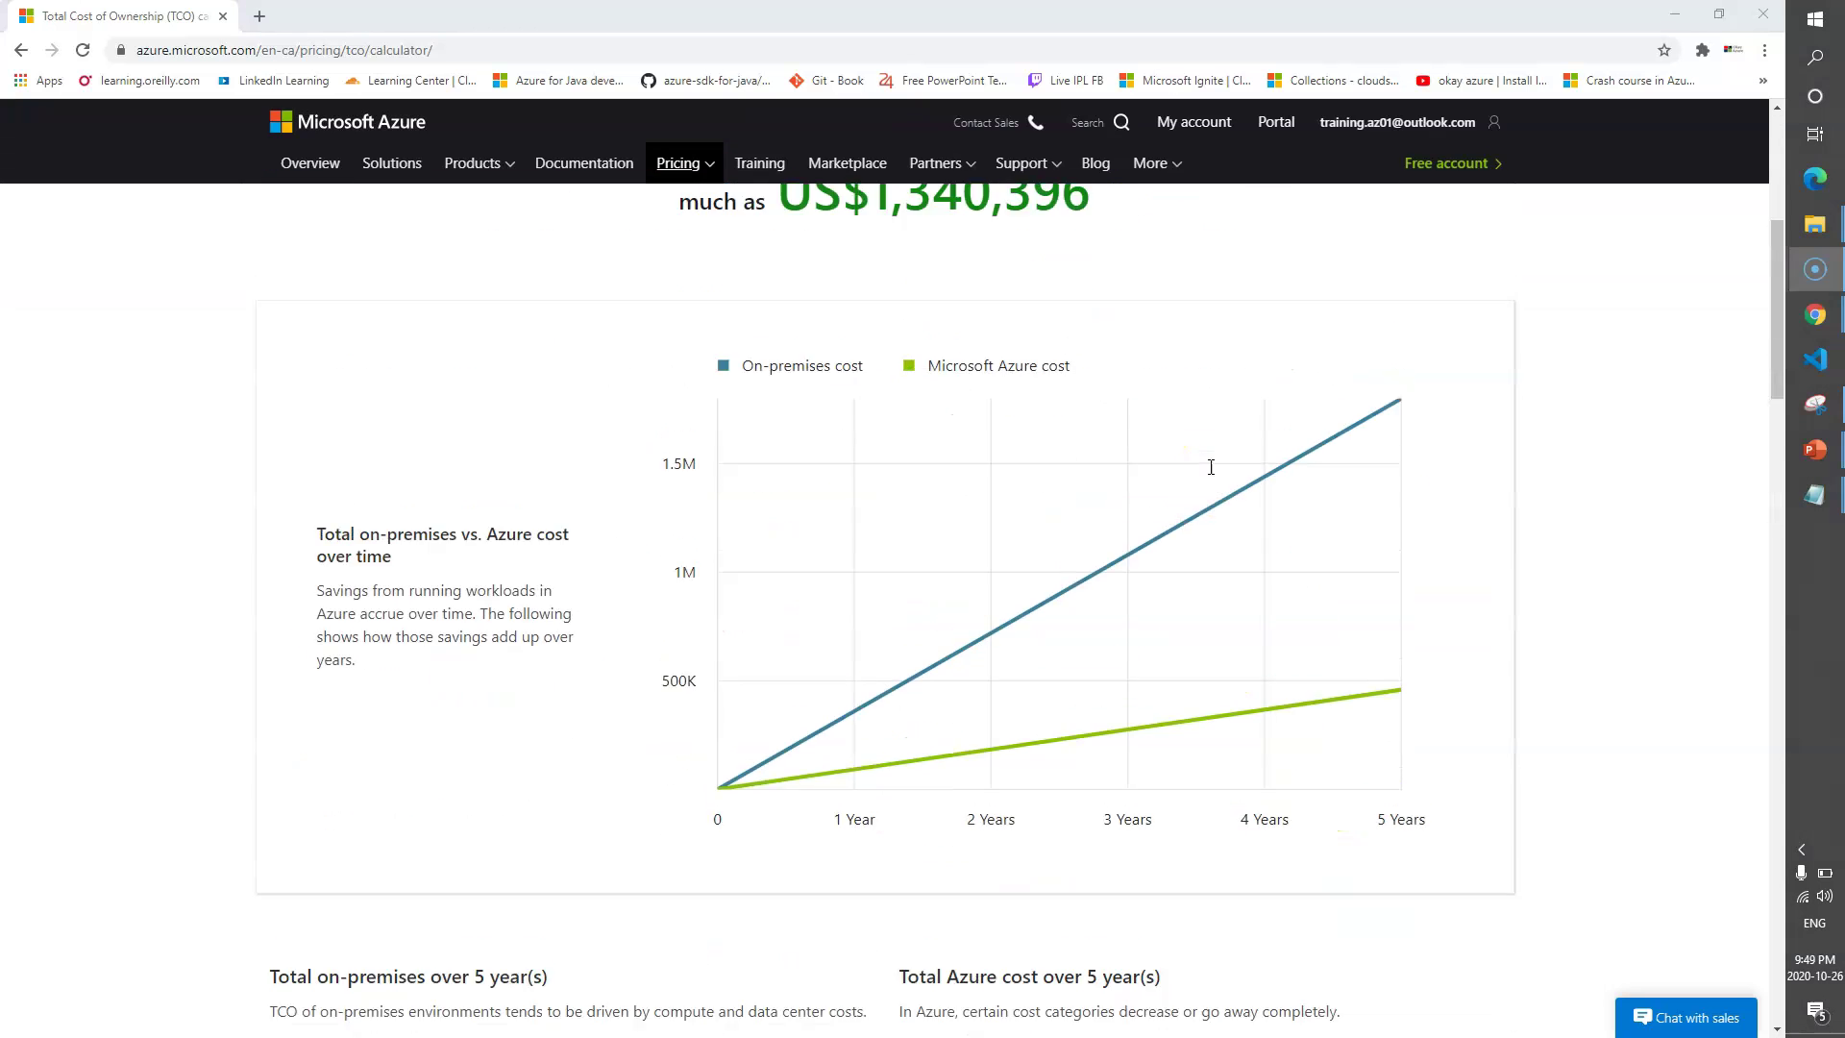
{"action": "scroll", "coordinate": [1211, 467], "scroll_direction": "up", "scroll_amount": 2}
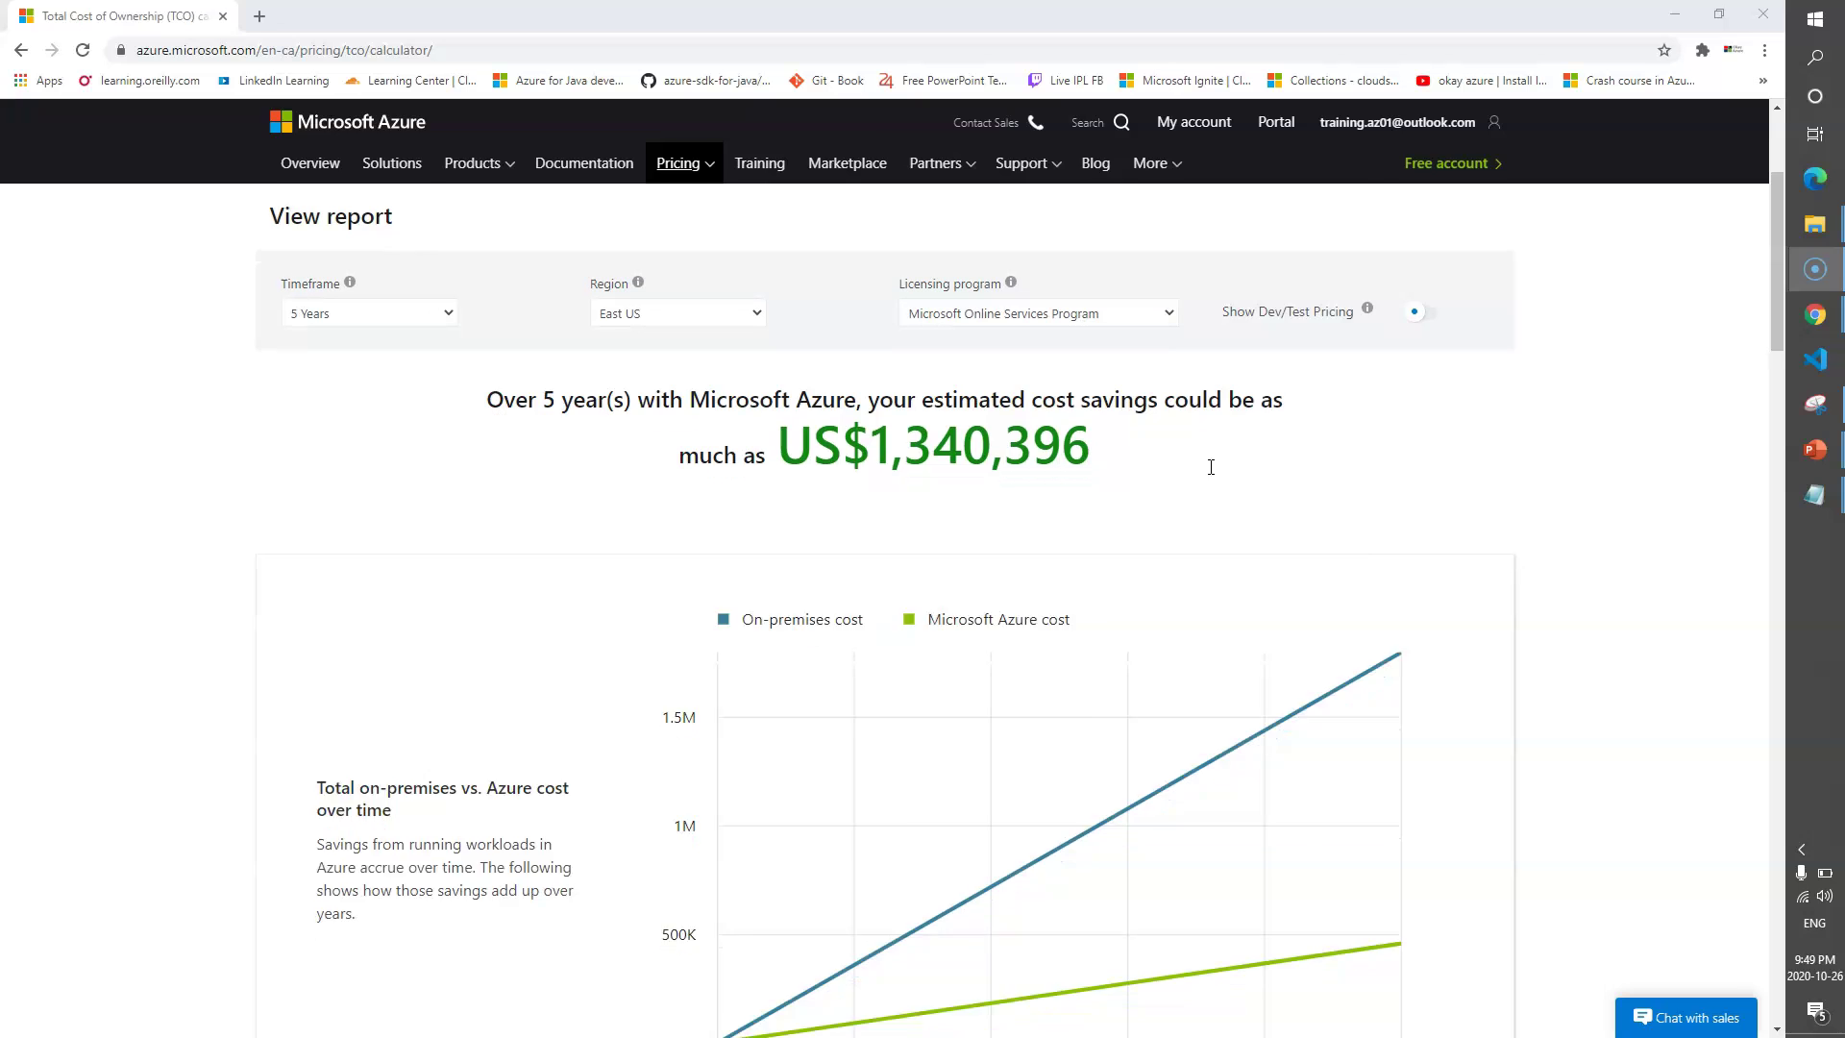
{"action": "scroll", "coordinate": [1211, 467], "scroll_direction": "down", "scroll_amount": 3}
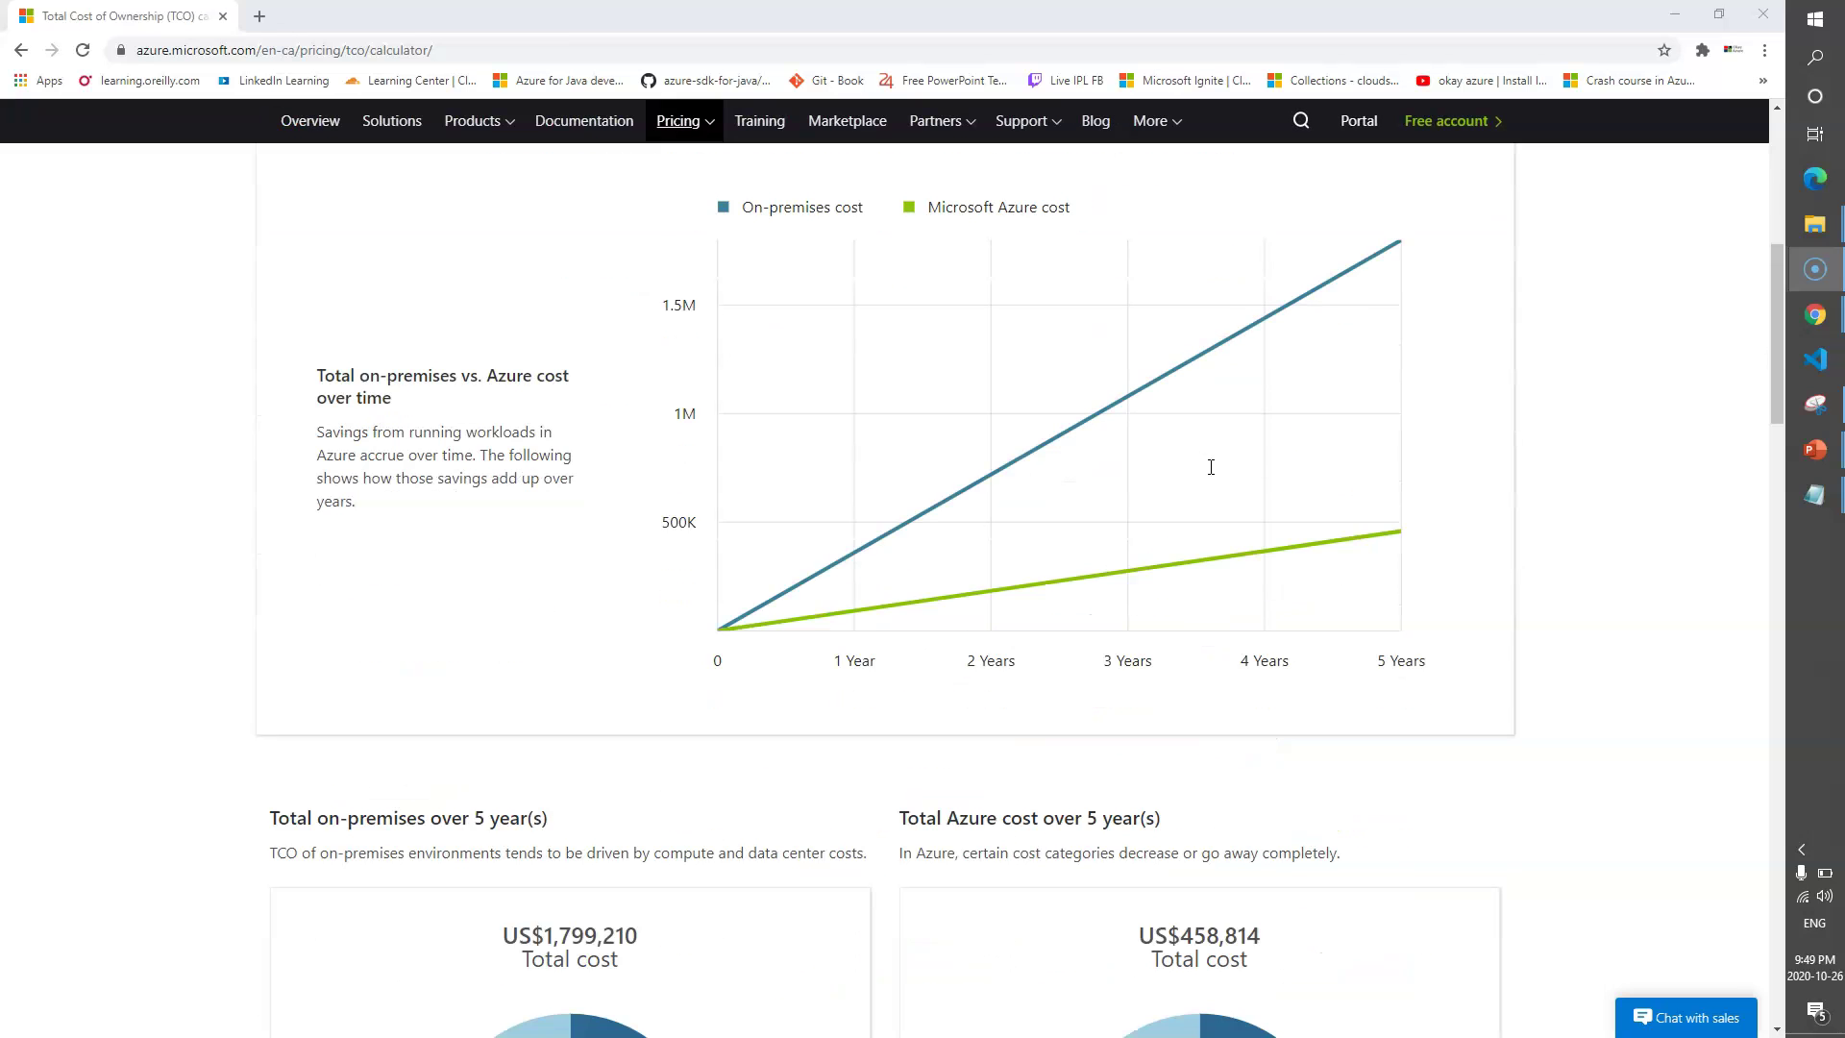
{"action": "scroll", "coordinate": [1210, 467], "scroll_direction": "down", "scroll_amount": 20}
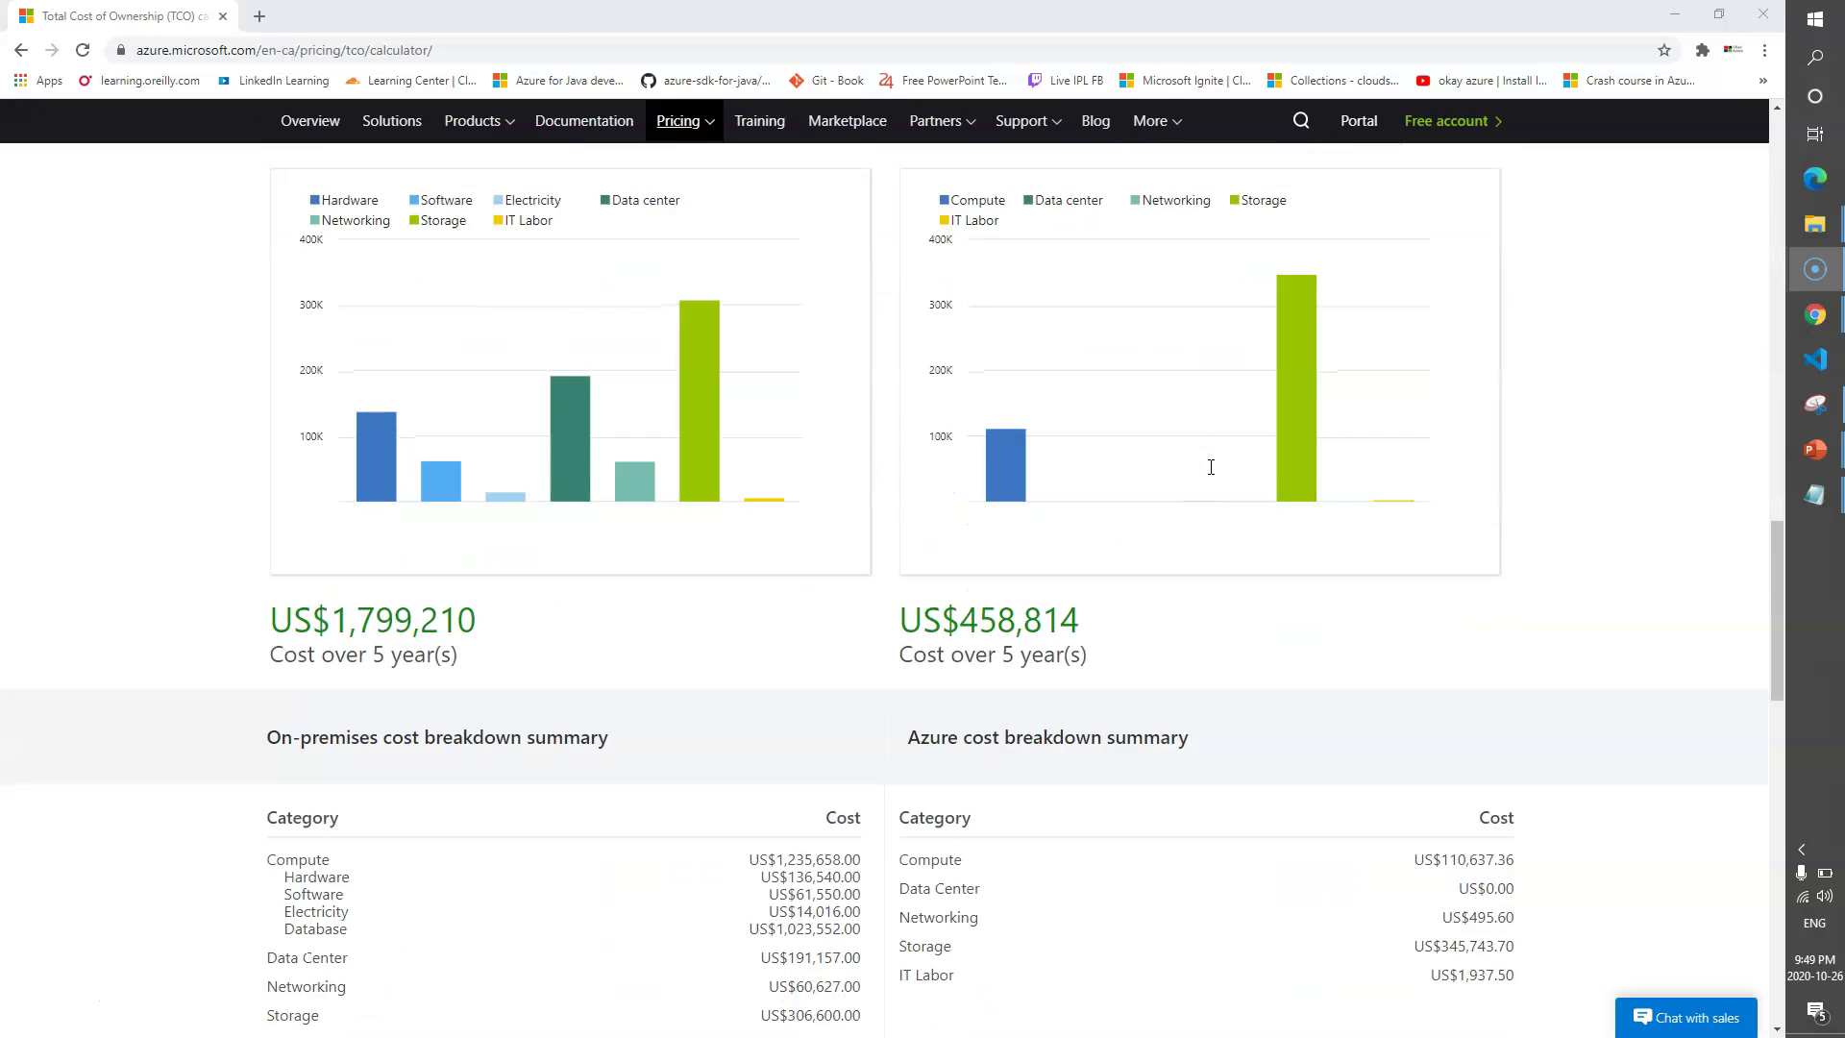
{"action": "scroll", "coordinate": [1211, 467], "scroll_direction": "down", "scroll_amount": 7}
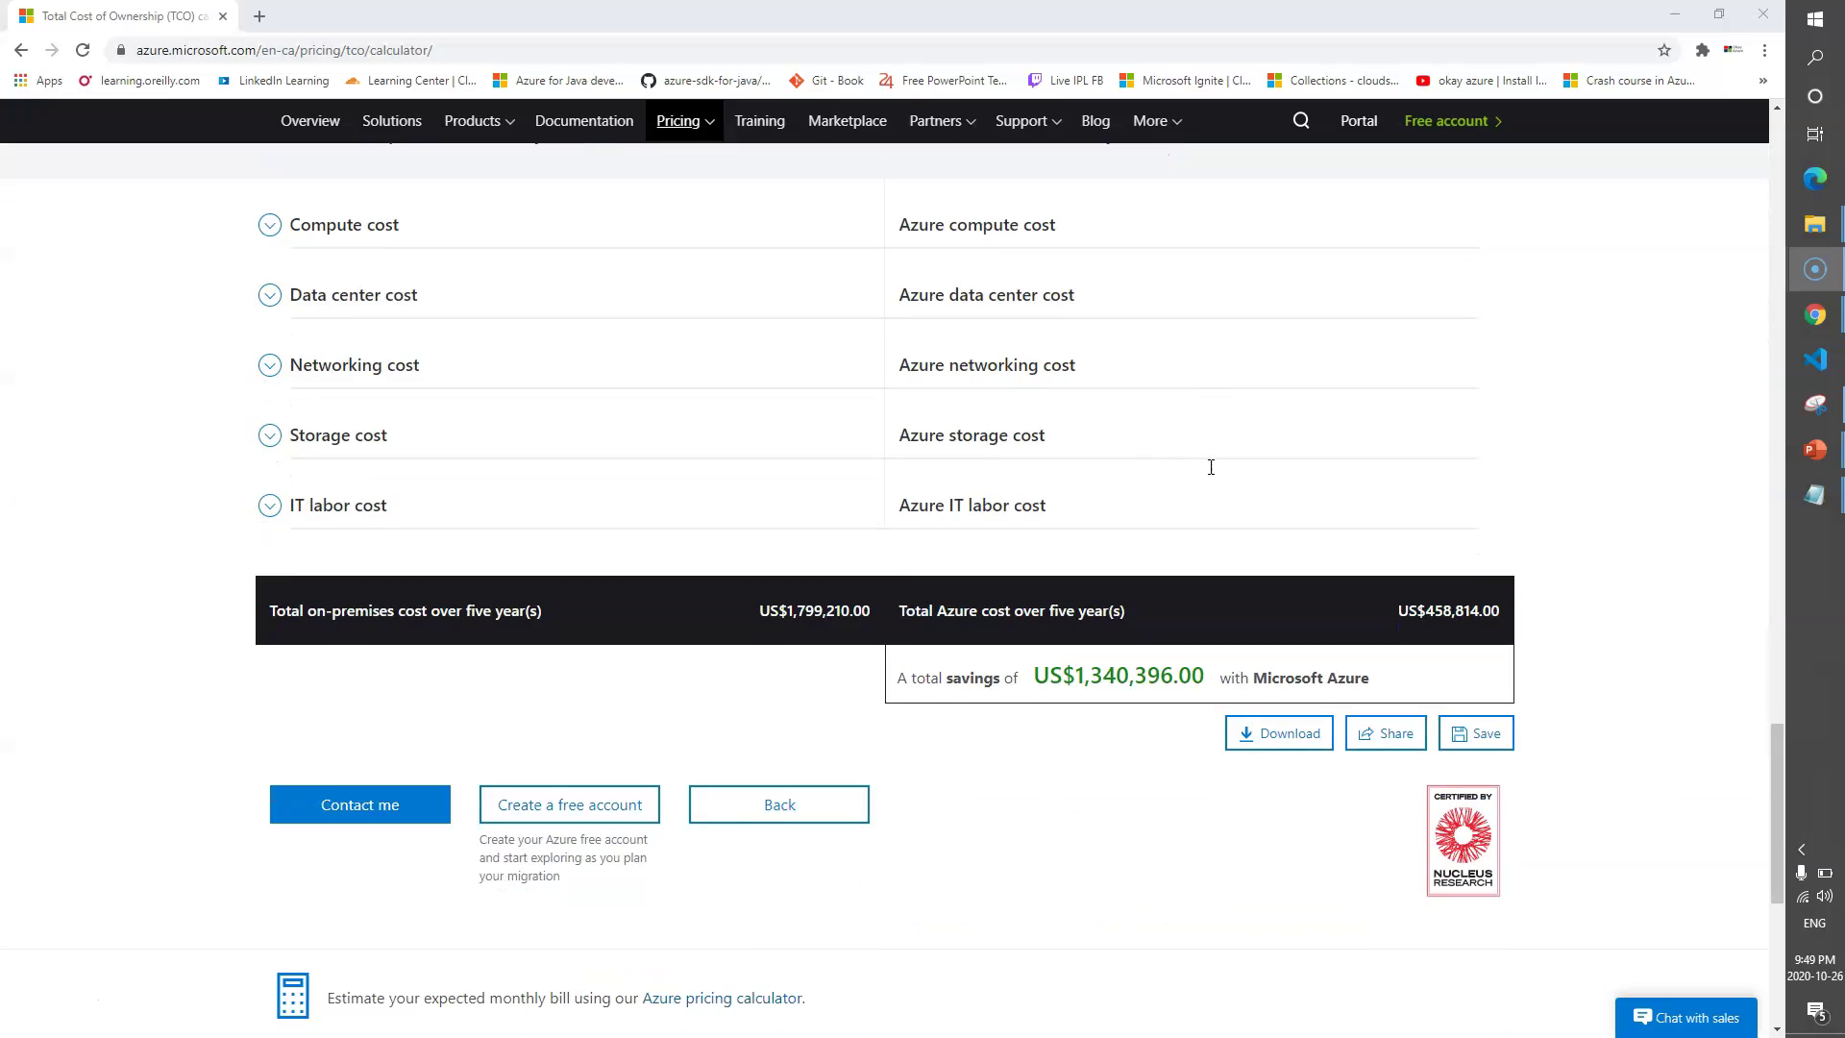
{"action": "scroll", "coordinate": [1222, 541], "scroll_direction": "down", "scroll_amount": 2}
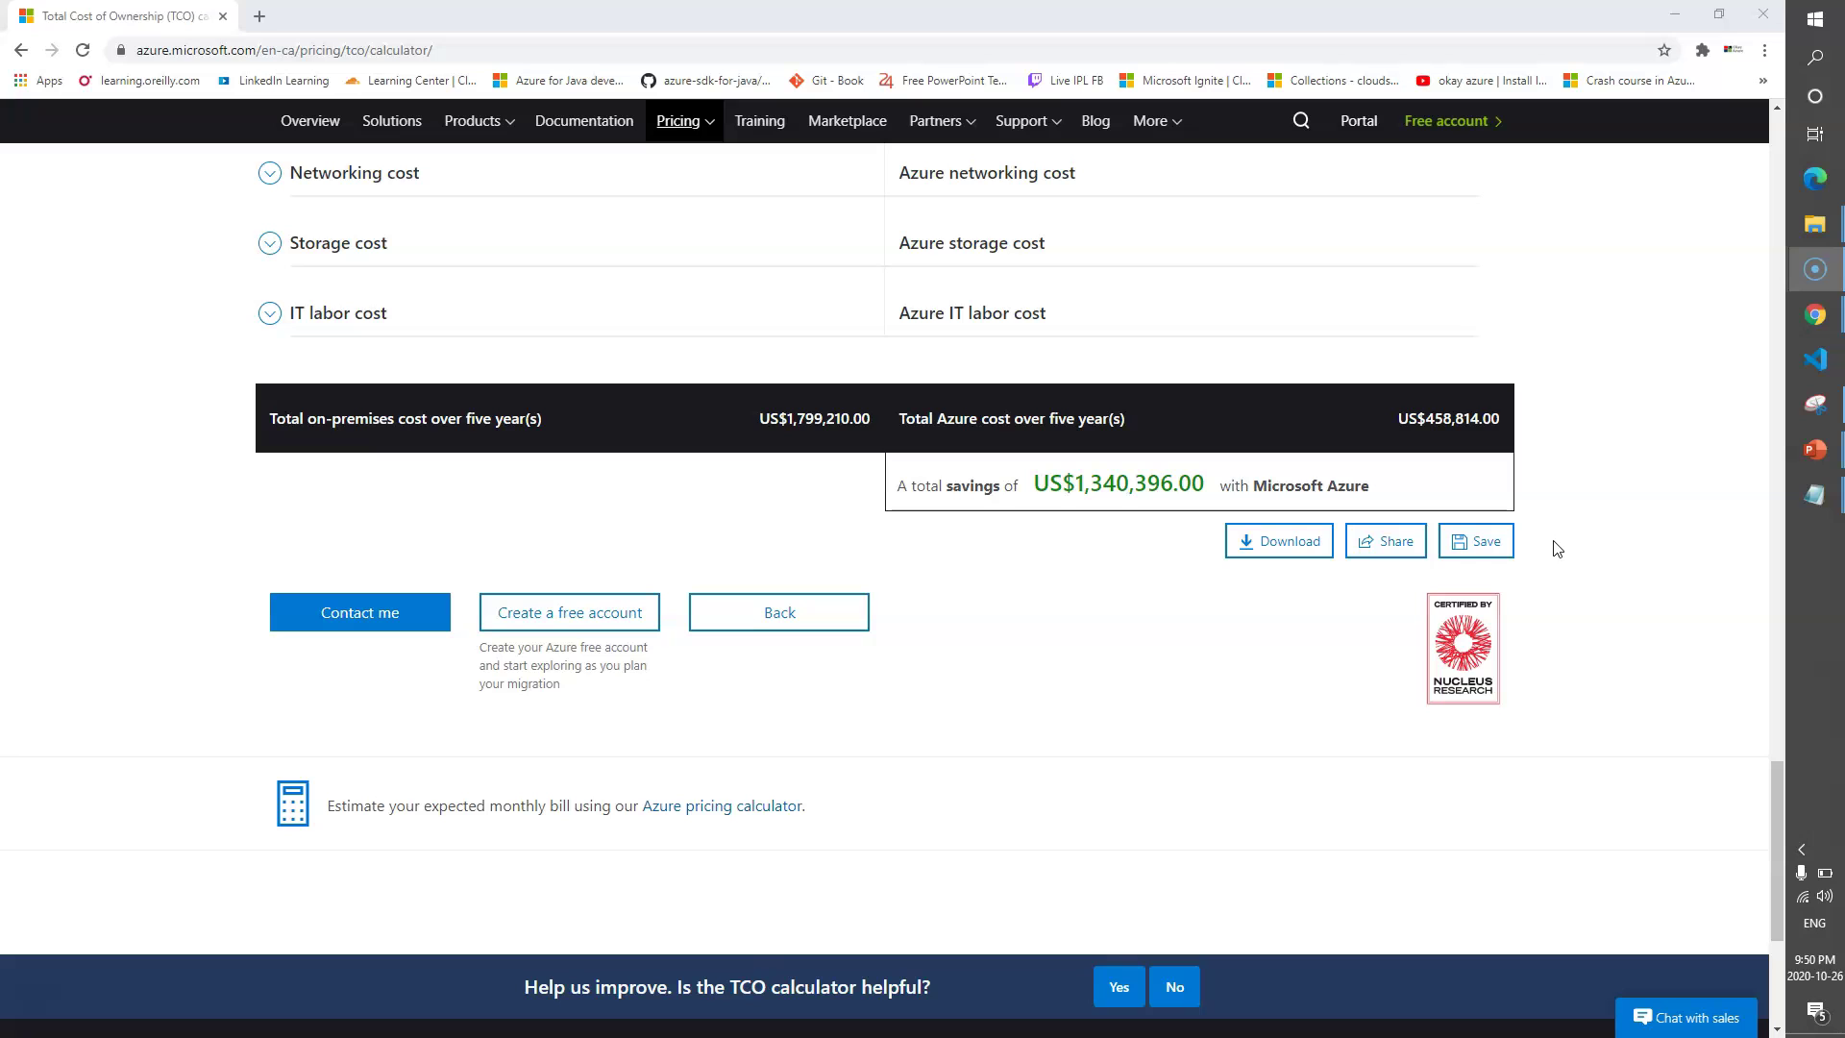
Open and dismiss the report's Share Assessment dialog, and review the cost breakdowns and charts back up to the estimated savings.
{"action": "left_click", "coordinate": [1391, 538]}
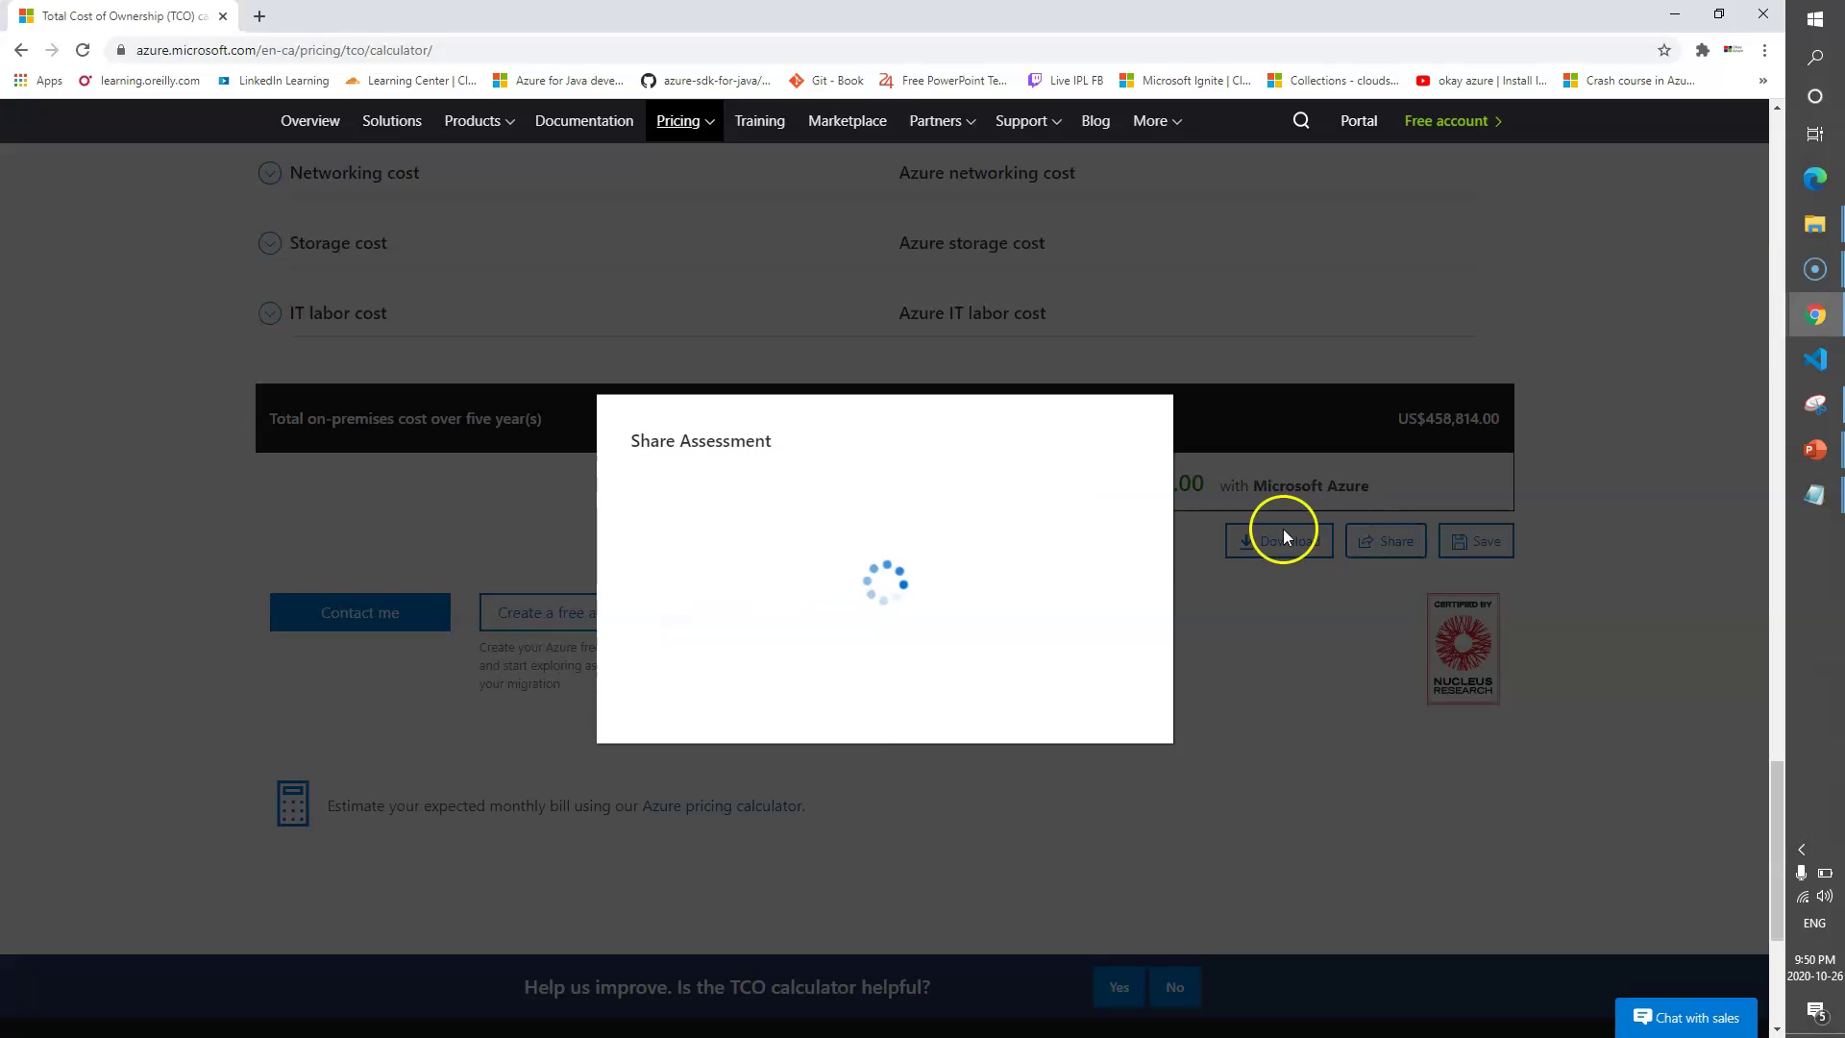
{"action": "left_click", "coordinate": [1035, 667]}
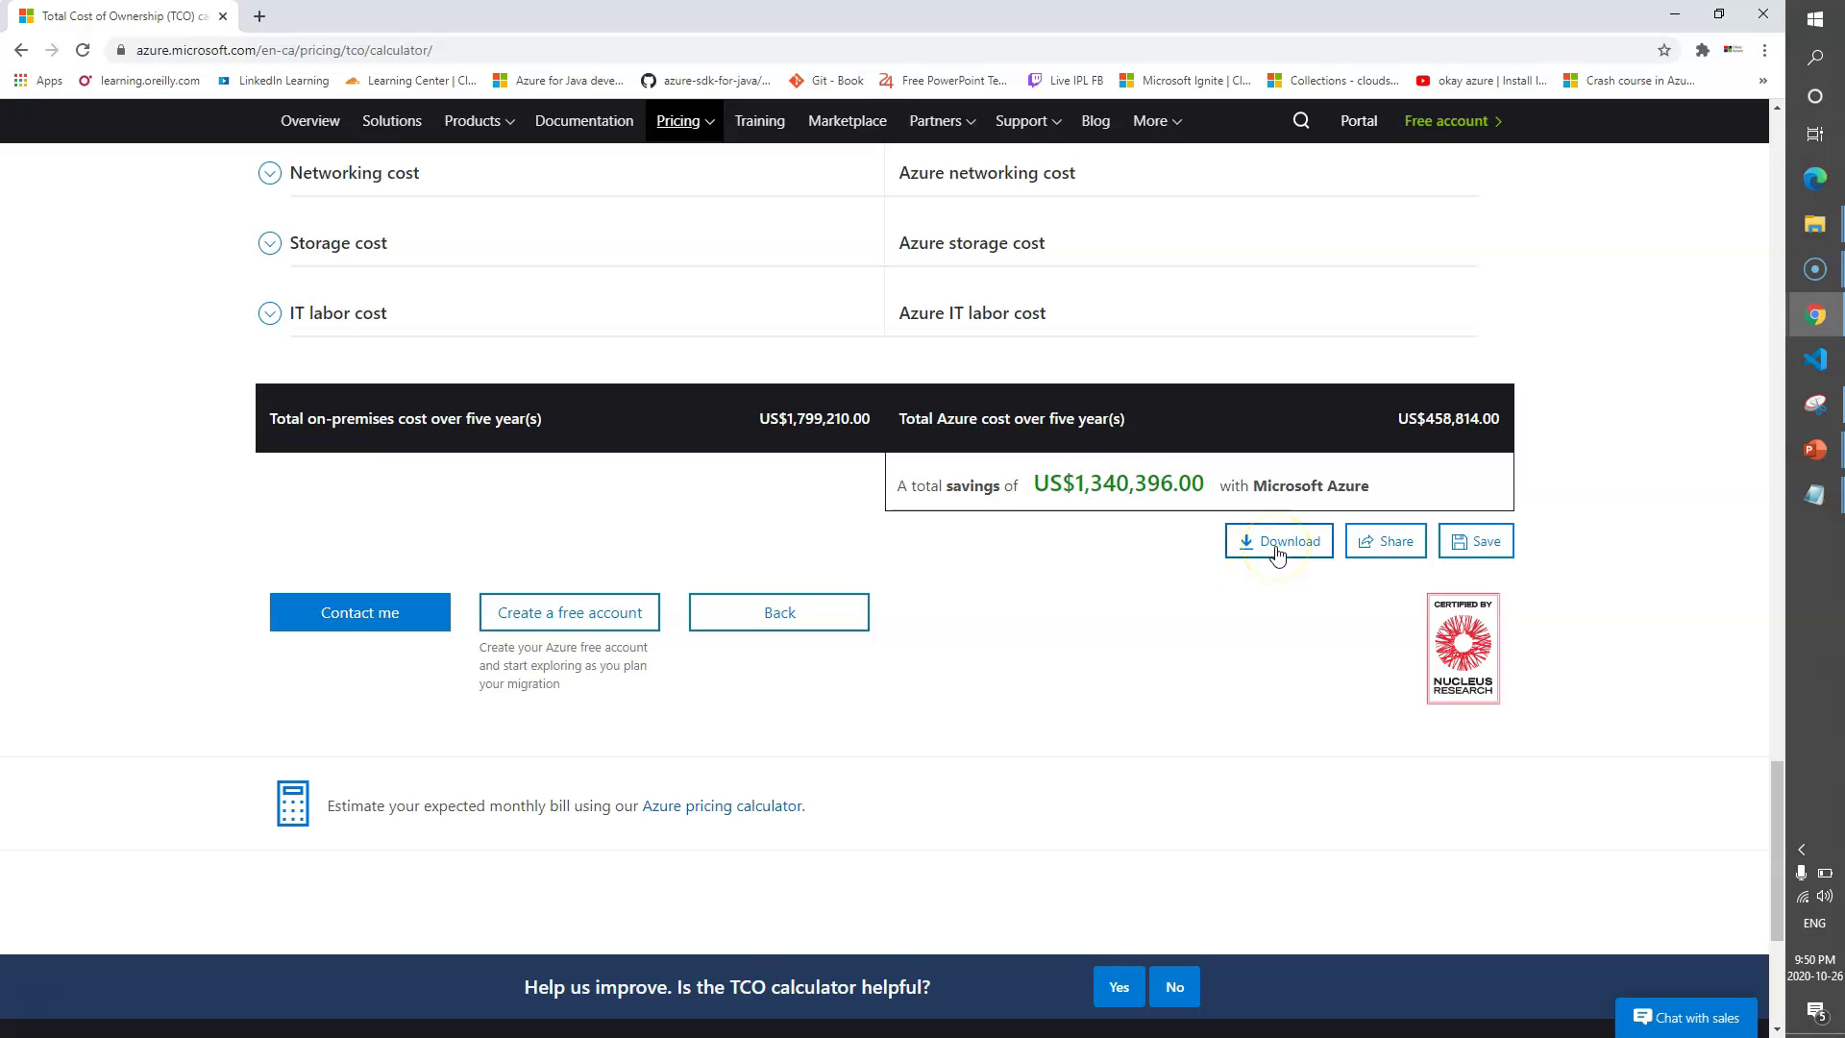
{"action": "scroll", "coordinate": [1121, 560], "scroll_direction": "up", "scroll_amount": 10}
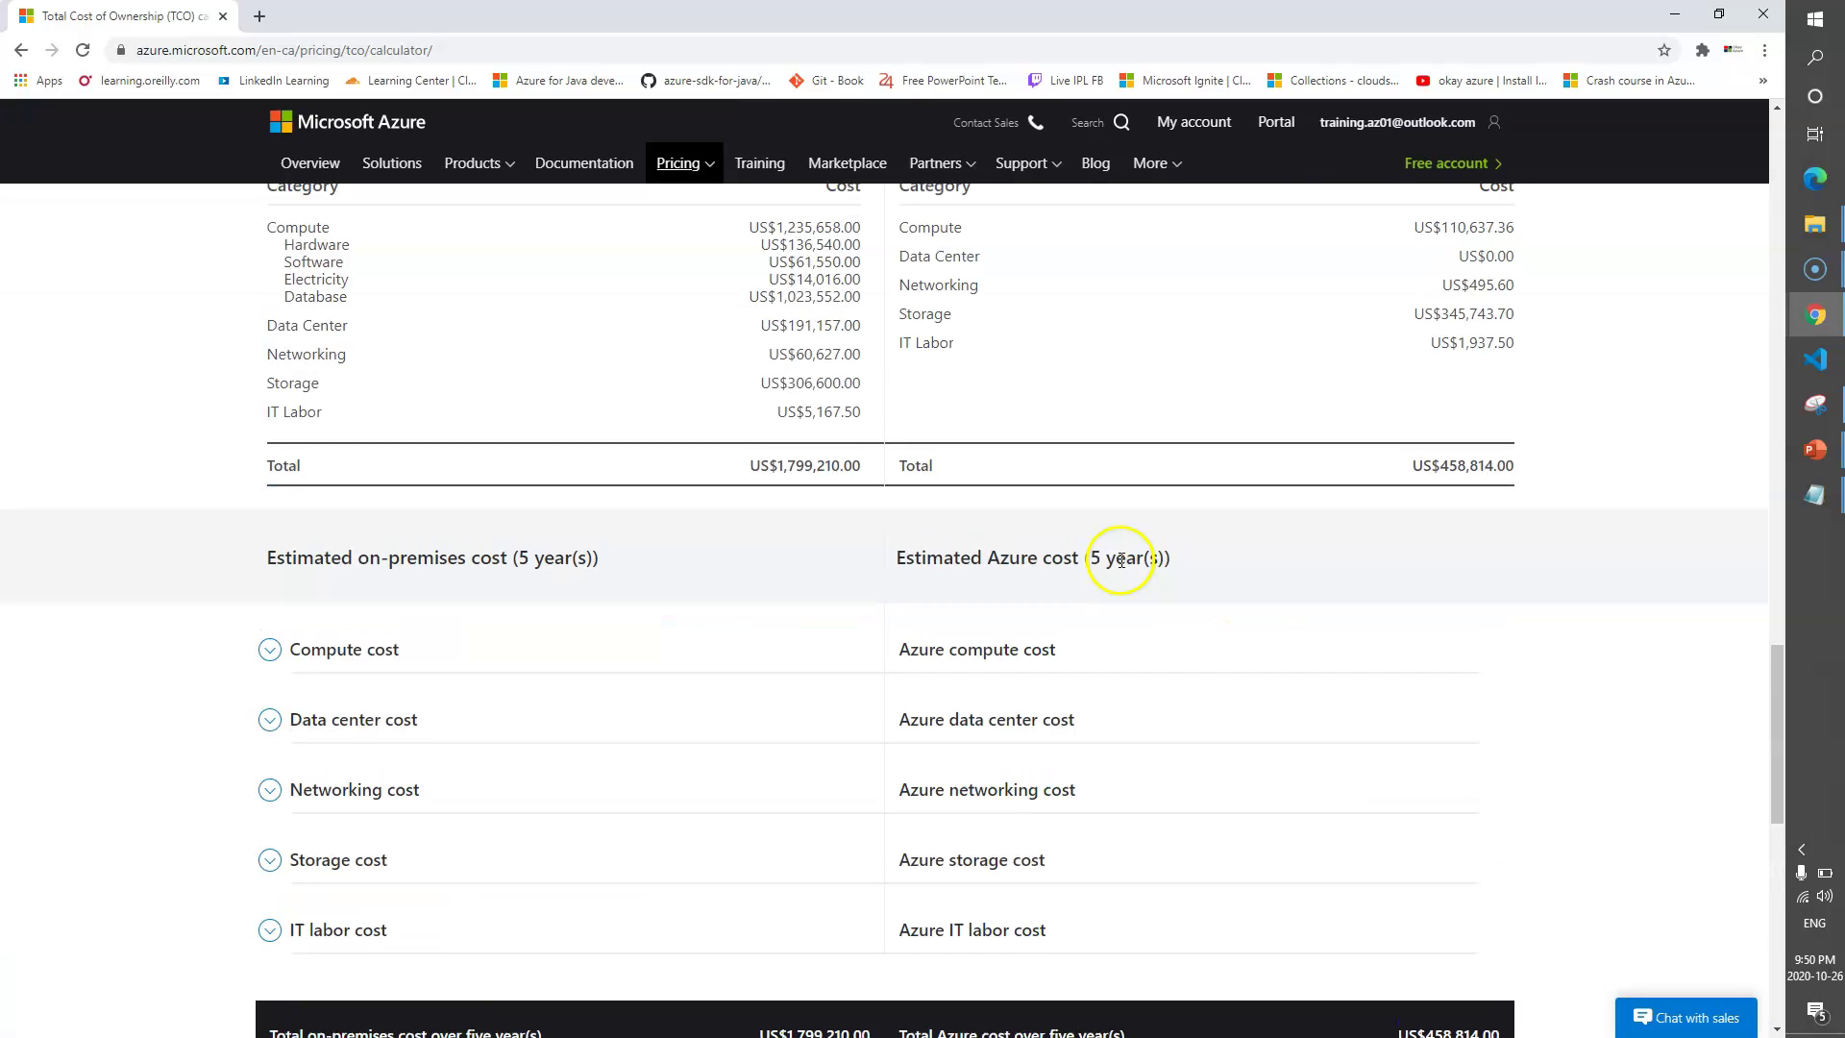
{"action": "scroll", "coordinate": [1120, 561], "scroll_direction": "up", "scroll_amount": 10}
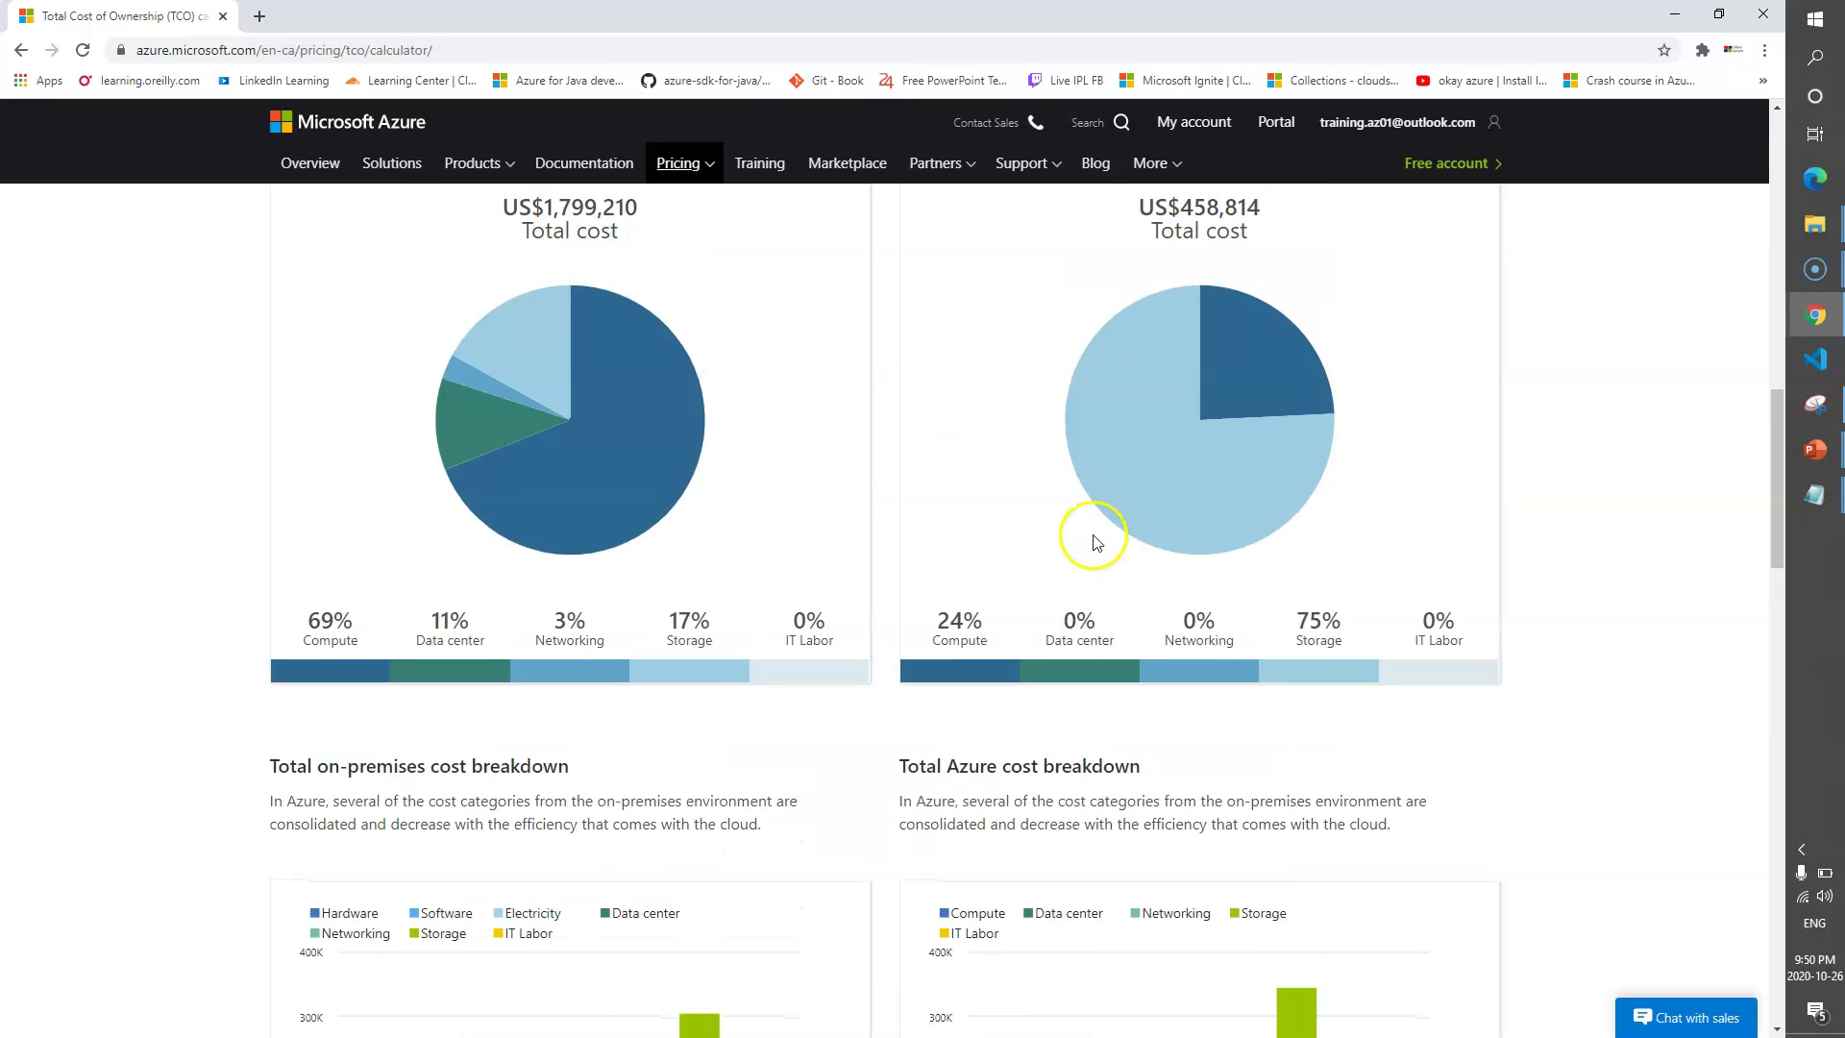
{"action": "scroll", "coordinate": [1086, 535], "scroll_direction": "up", "scroll_amount": 1}
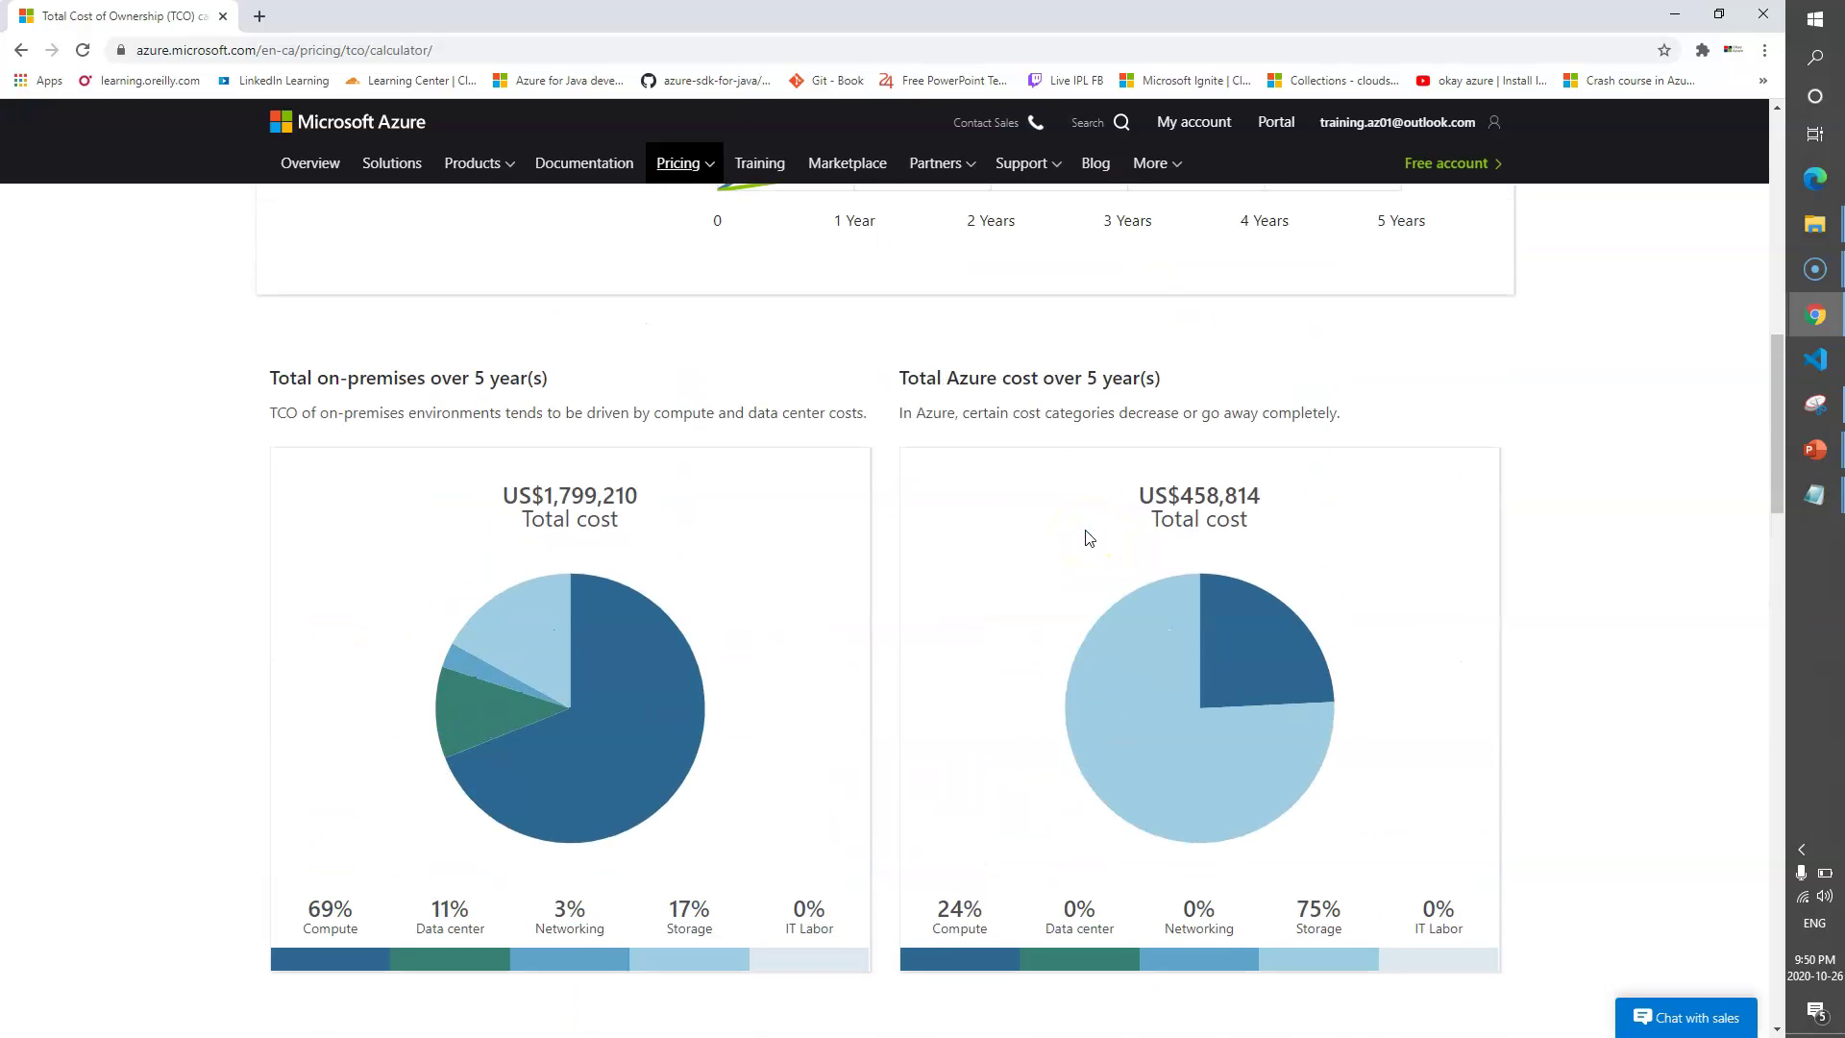
{"action": "scroll", "coordinate": [1088, 537], "scroll_direction": "up", "scroll_amount": 7}
{"action": "scroll", "coordinate": [1089, 537], "scroll_direction": "up", "scroll_amount": 2}
{"action": "left_click", "coordinate": [1137, 511]}
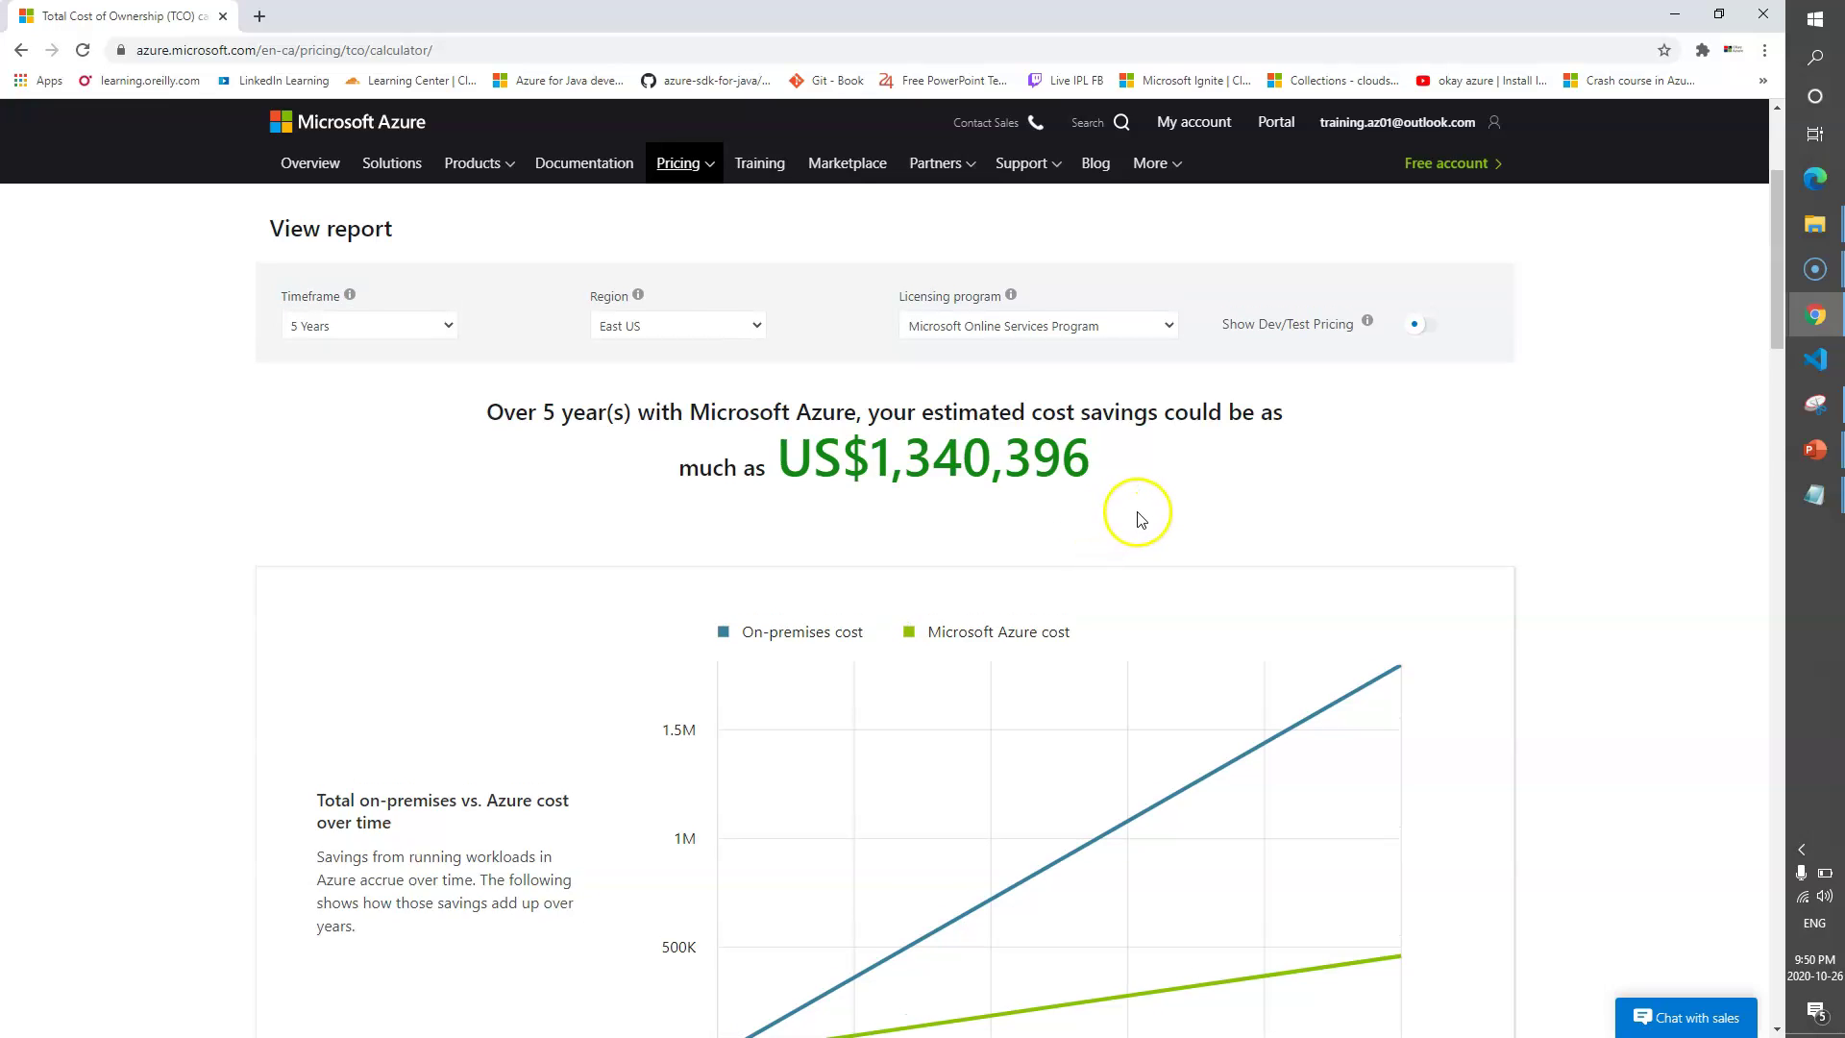